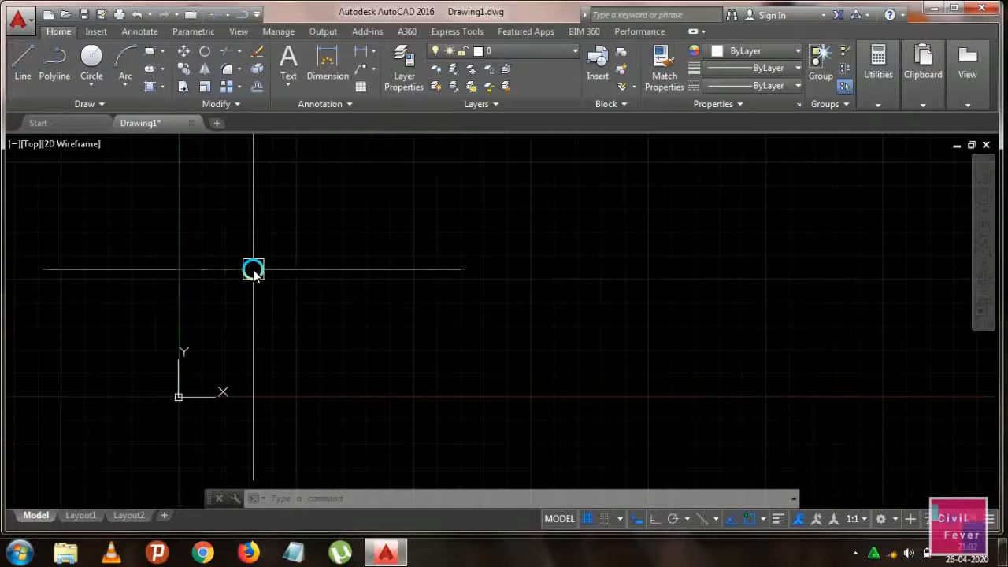
Draw a large rectangle and a smaller separate rectangle to its right
type("C")
key("Return")
left_click(228, 234)
left_click(315, 323)
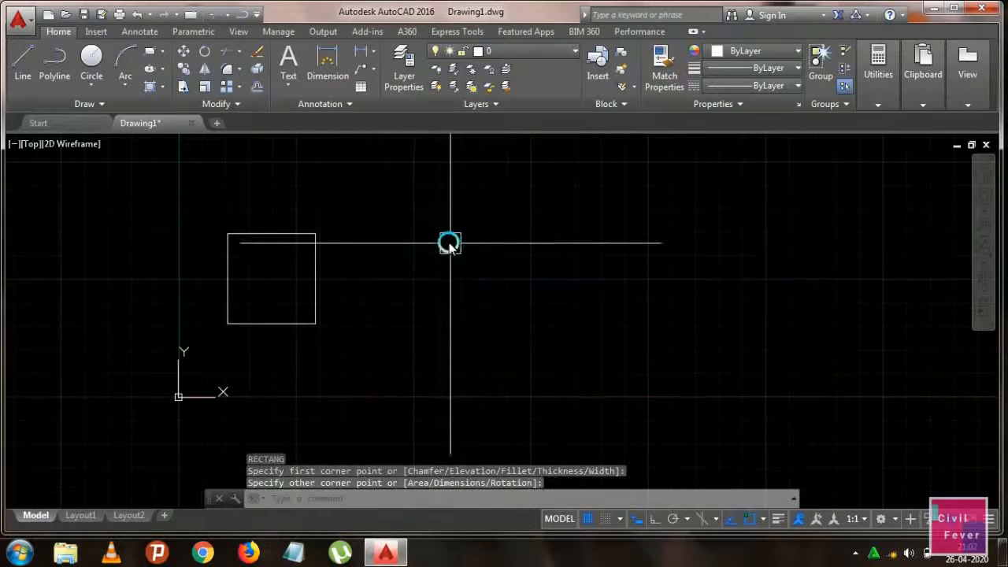
key("Return")
left_click(440, 236)
left_click(488, 289)
Draw a large circle to the right of the small rectangle
type("c")
key("Return")
left_click(643, 235)
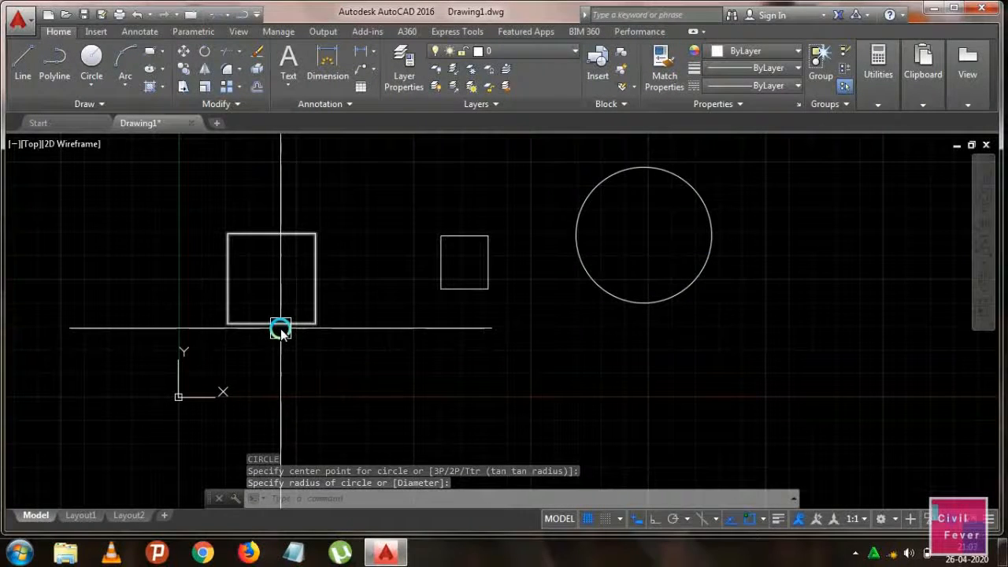
Move the large rectangle from its right edge's midpoint to the small rectangle's upper-left corner
left_click(280, 325)
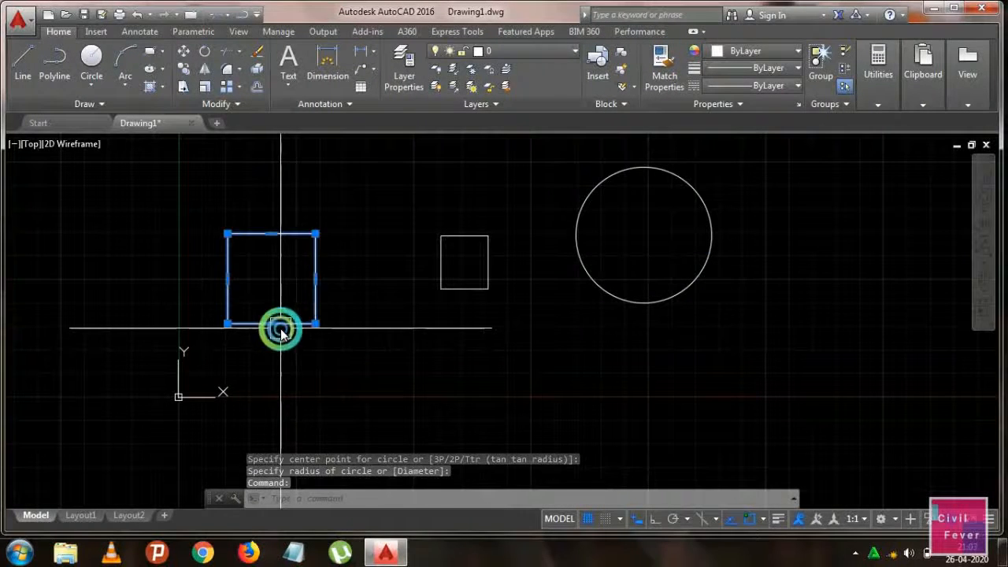
left_click(189, 51)
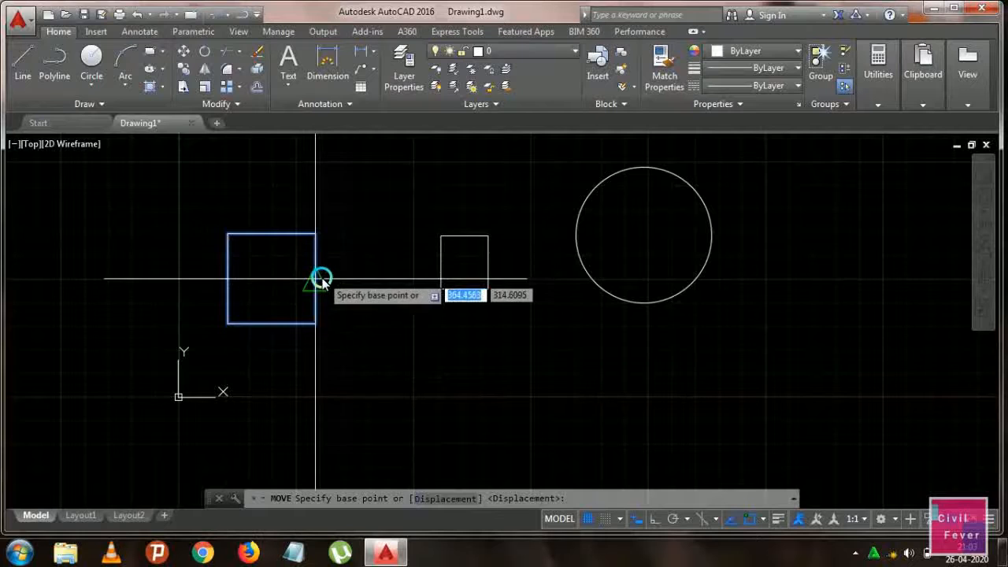
left_click(321, 279)
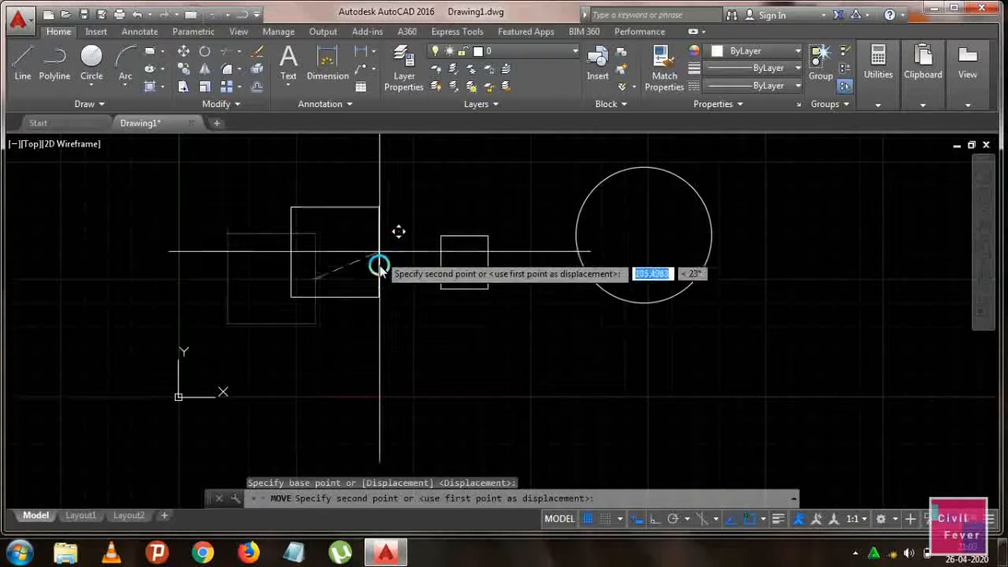
key("F8")
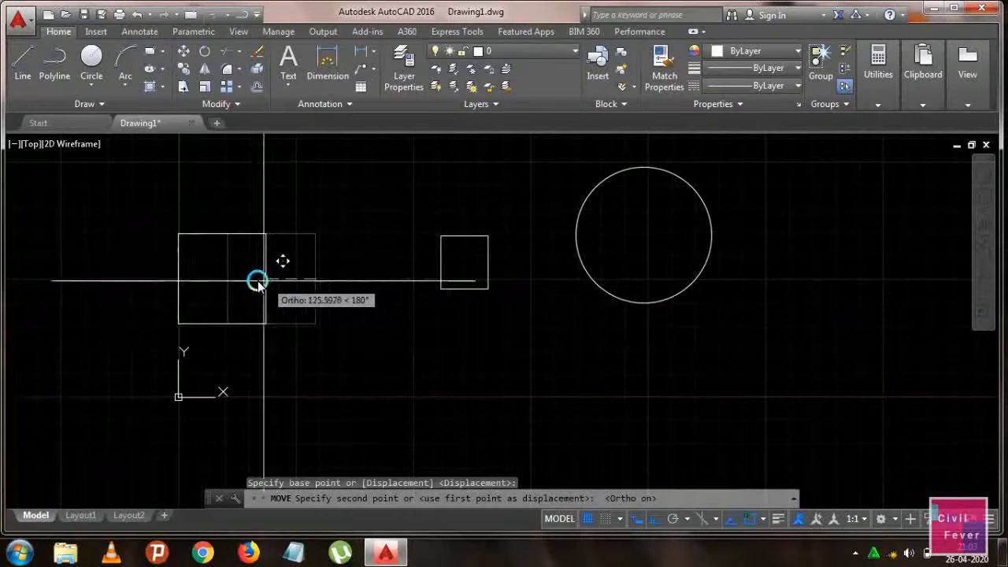
key("F8")
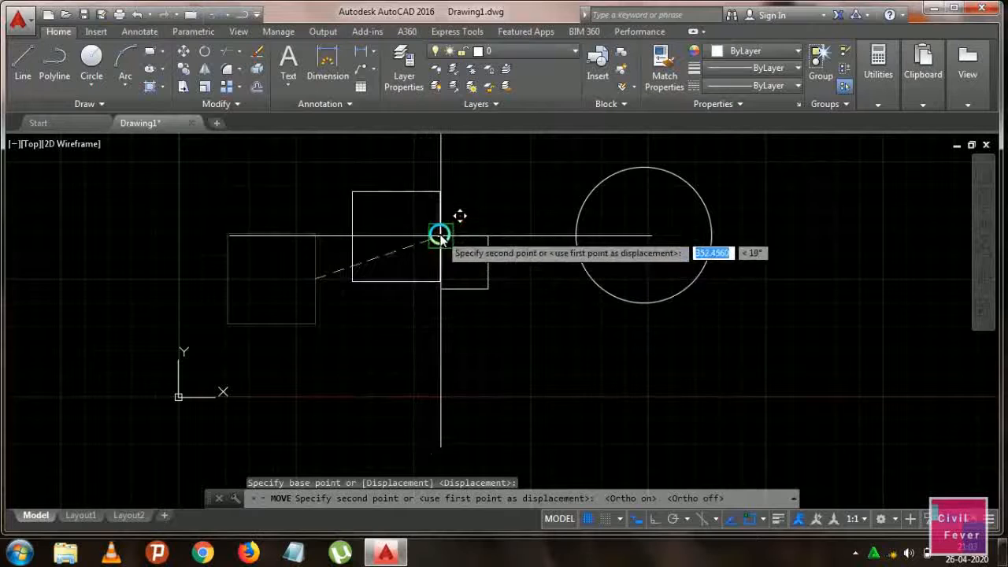
left_click(439, 234)
left_click(367, 280)
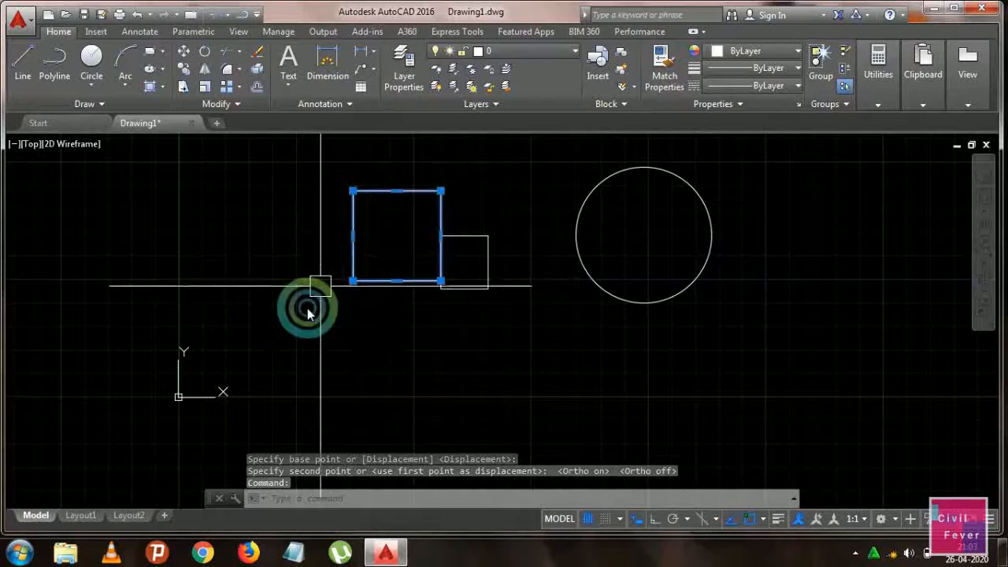
key("Escape")
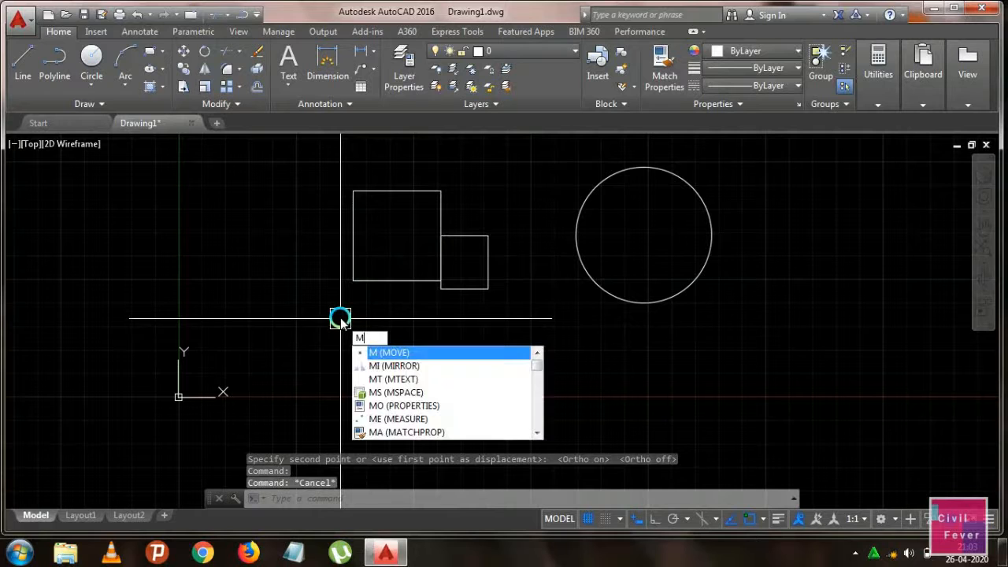
Move the large rectangle by its lower-left corner down and to the left, clear of the small rectangle
key("Return")
left_click(367, 280)
key("Return")
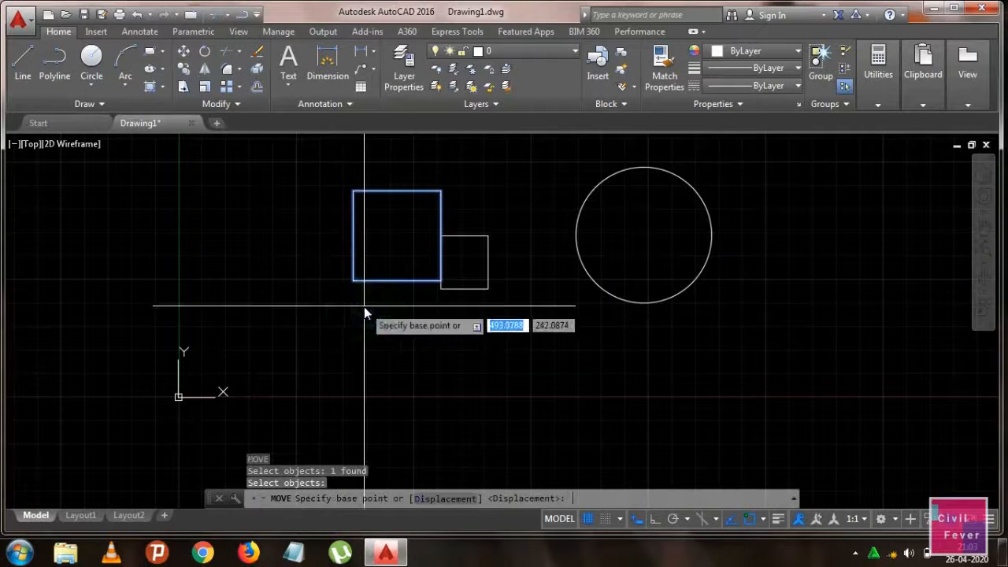
left_click(353, 280)
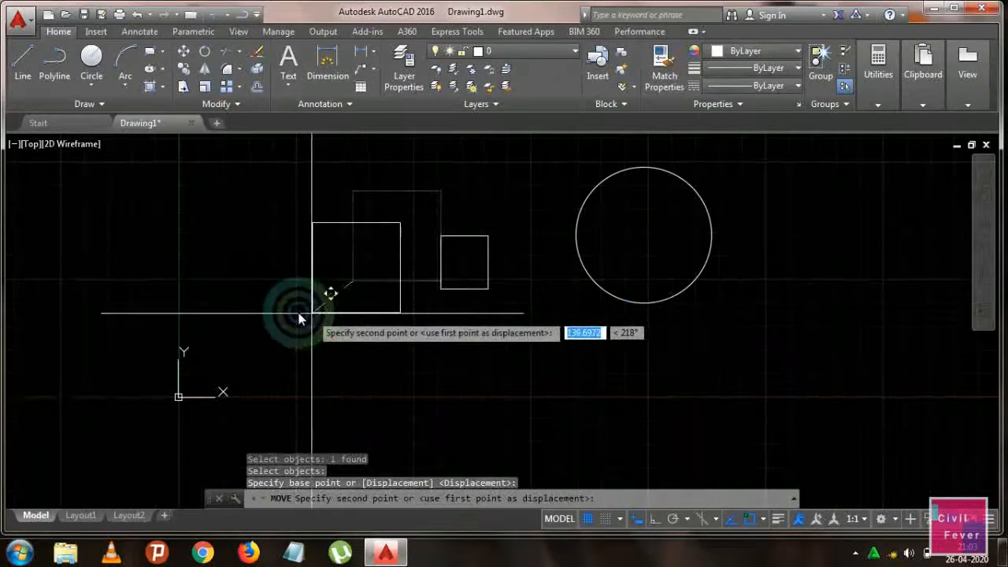
left_click(266, 309)
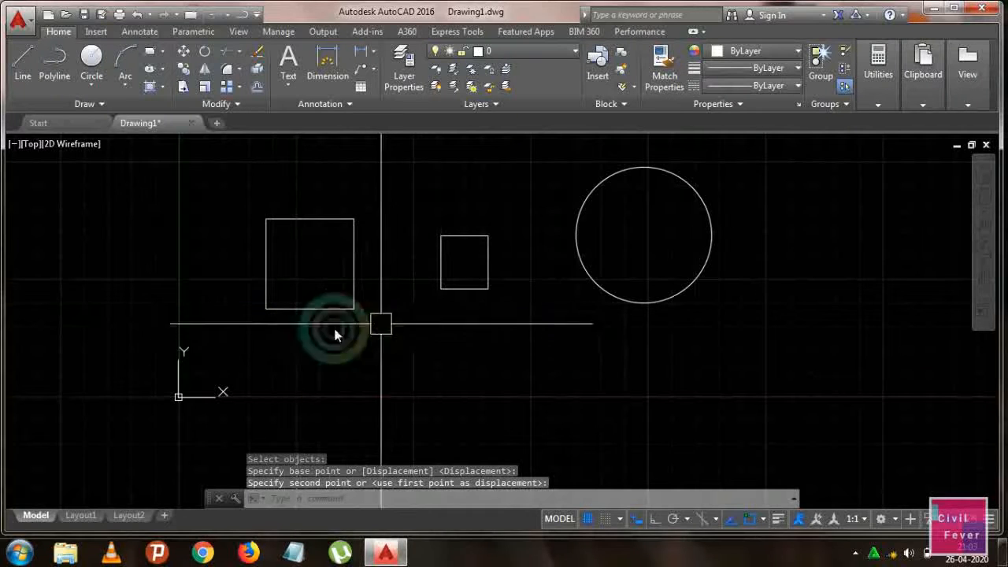
Rotate the large rectangle by 30 degrees about its upper-left corner
left_click(200, 53)
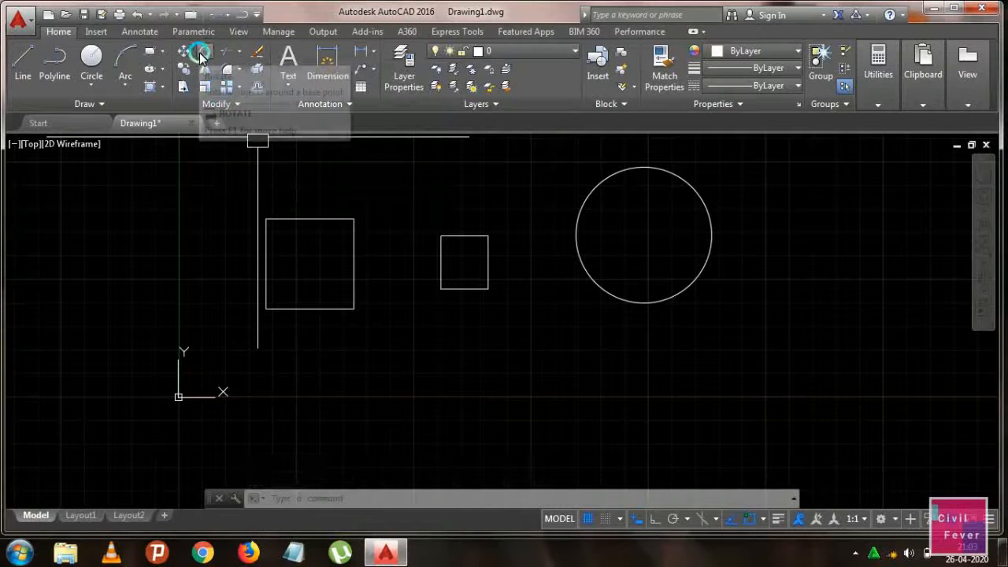
left_click(305, 220)
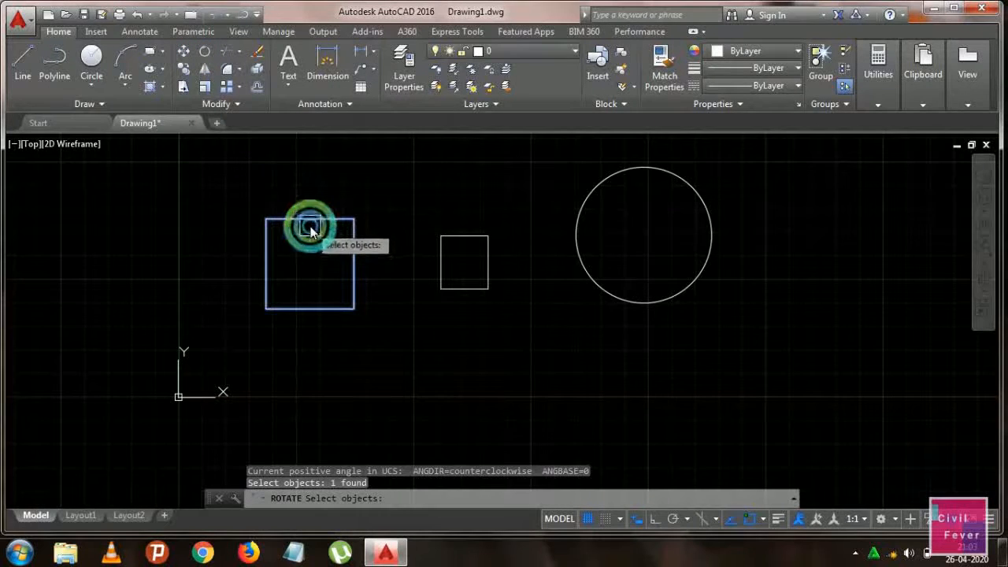
key("Return")
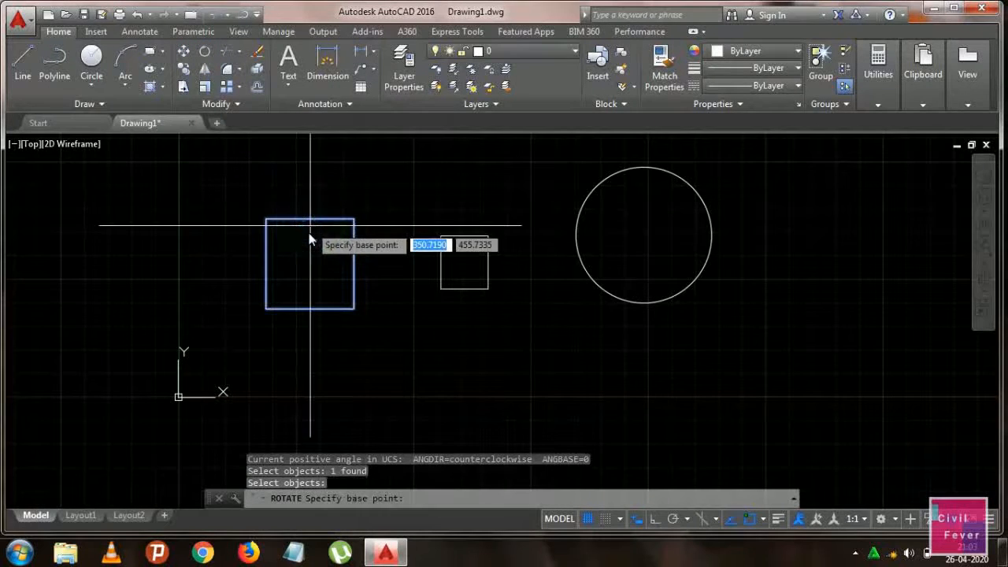
left_click(267, 225)
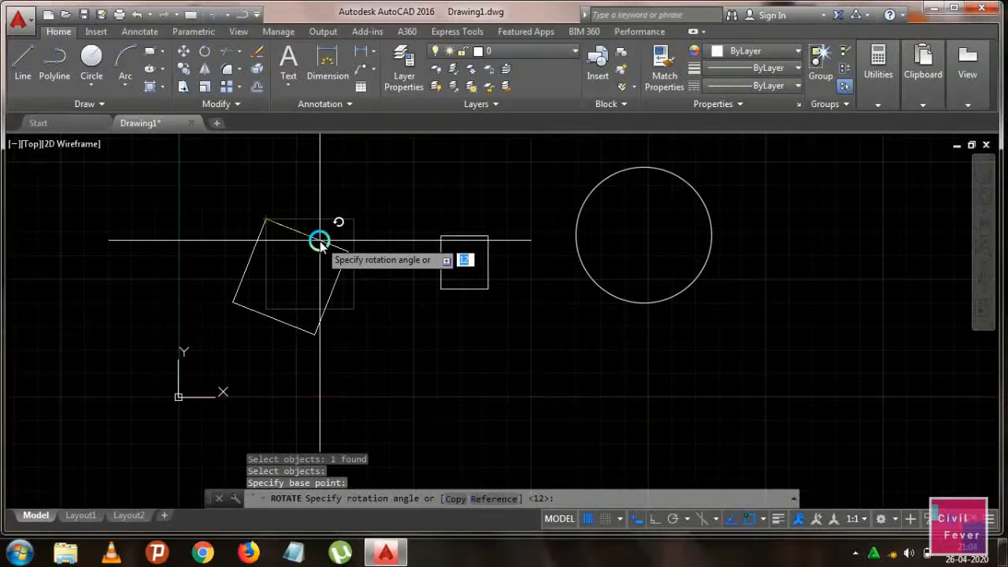
key("Return")
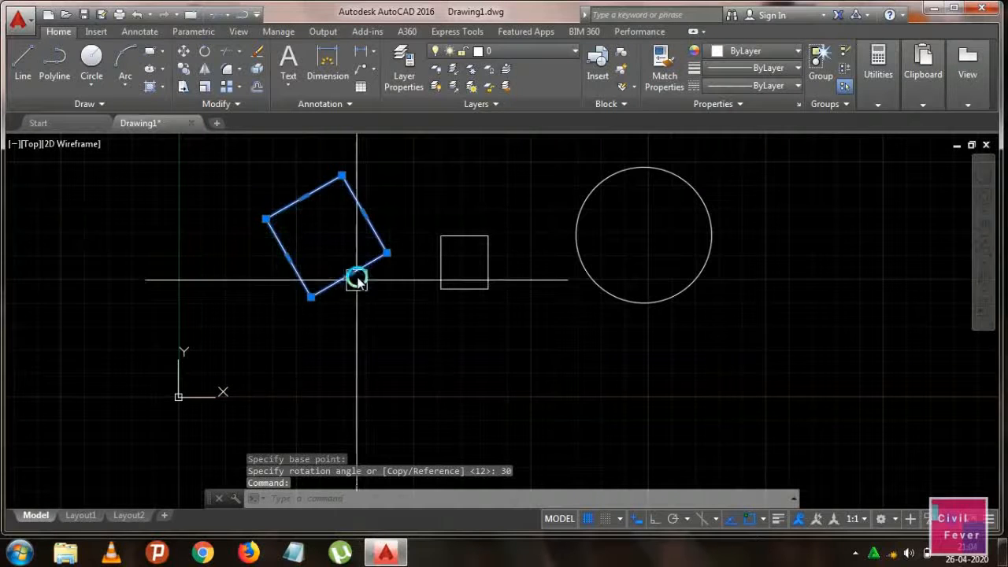
Undo the 30-degree rotation of the large rectangle
middle_click_drag(329, 252, 322, 281)
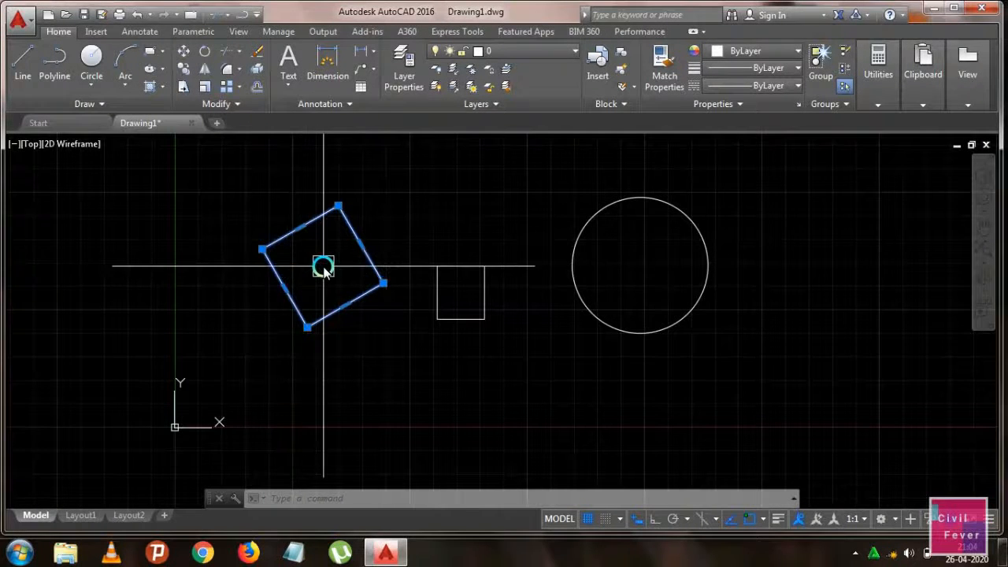
key("ctrl+z")
key("ctrl+z")
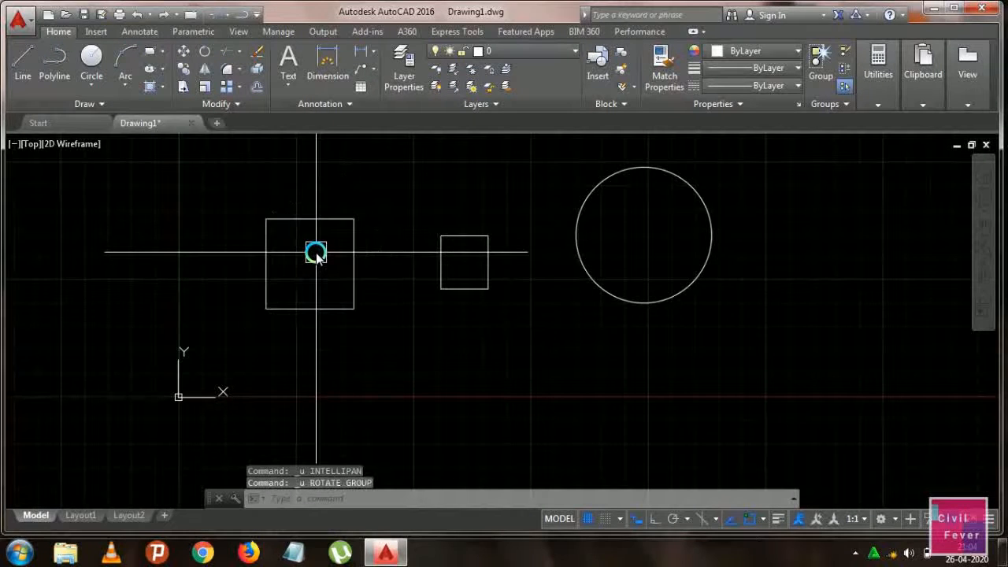
Rotate the large rectangle by -30 degrees about its upper-left corner
left_click(314, 231)
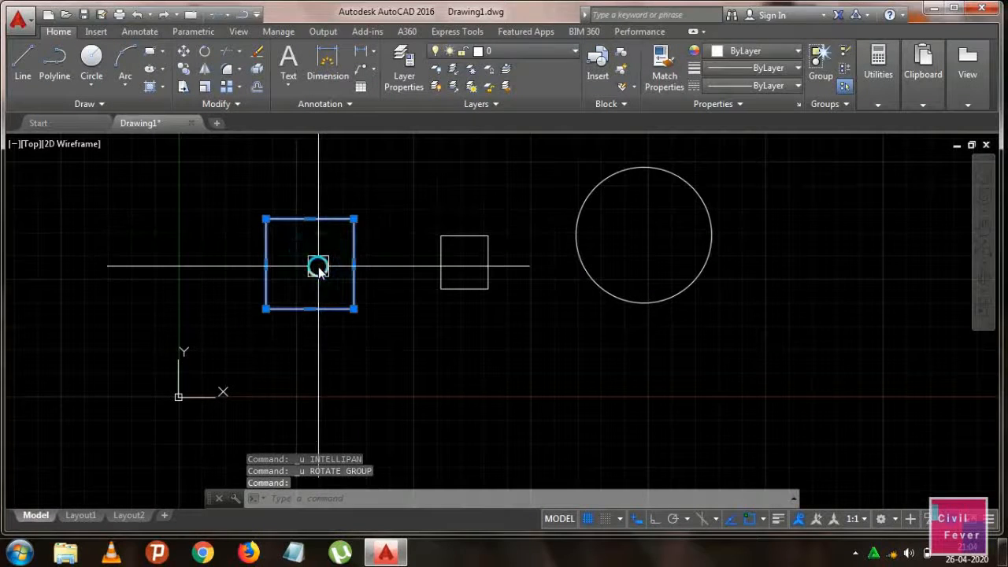
type("RO")
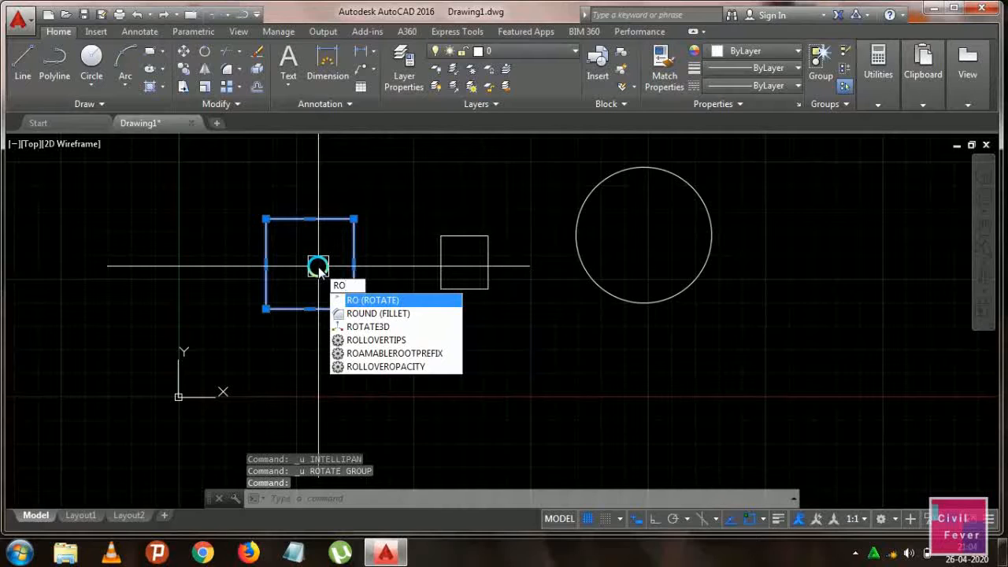
key("Return")
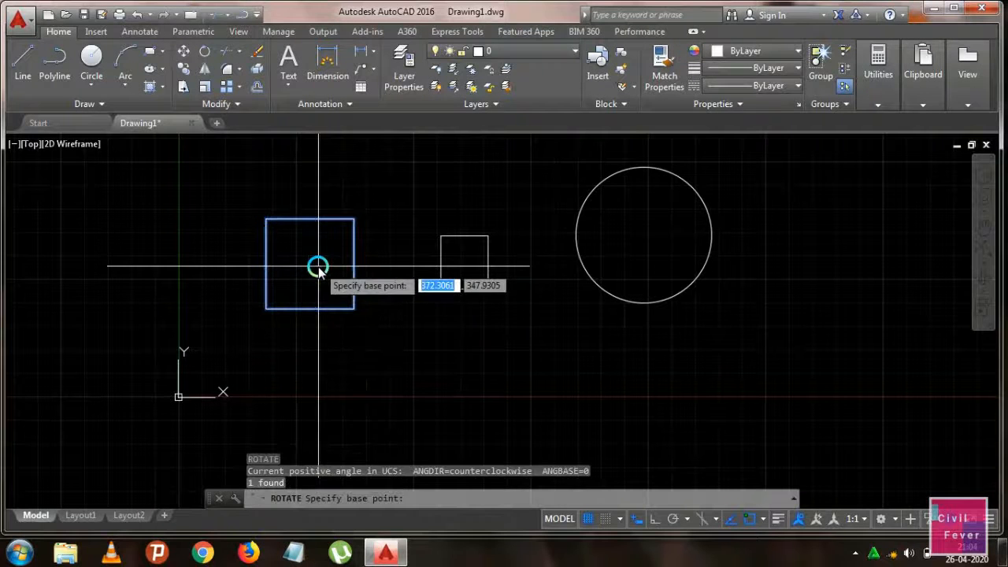
left_click(267, 218)
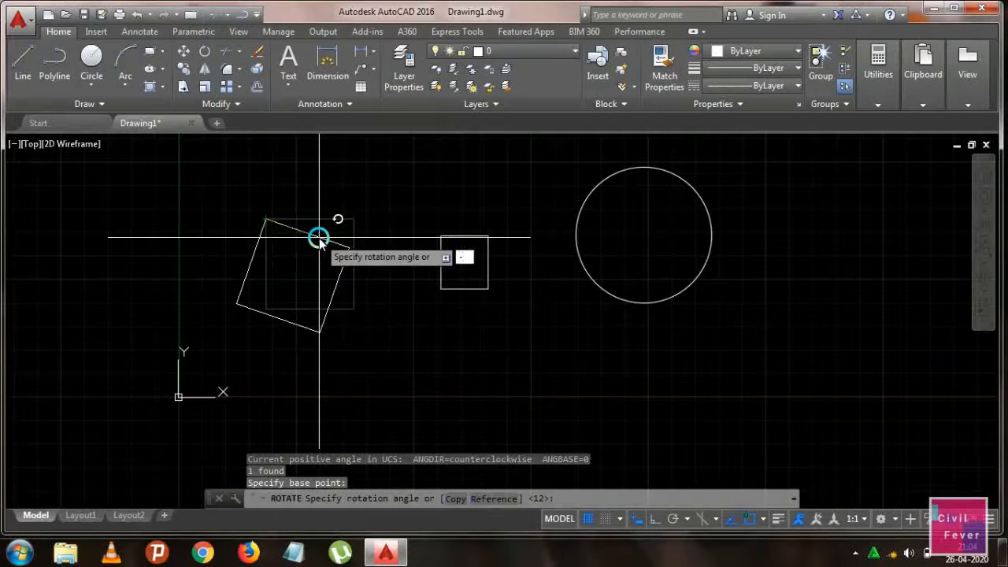
key("Return")
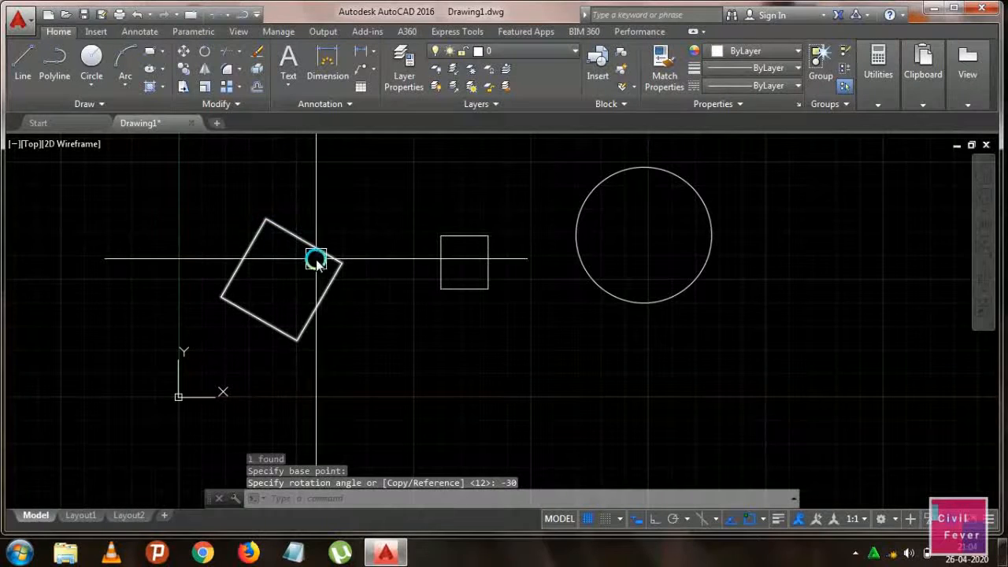
Draw a line from the tilted rectangle's top corner sloping down toward the small rectangle, ending short of it
mouse_move(310, 292)
middle_mouse_down()
mouse_move(315, 304)
mouse_move(283, 292)
mouse_move(282, 328)
mouse_move(205, 297)
mouse_move(158, 300)
middle_mouse_up()
scroll(189, 292, "up", 2)
key("Return")
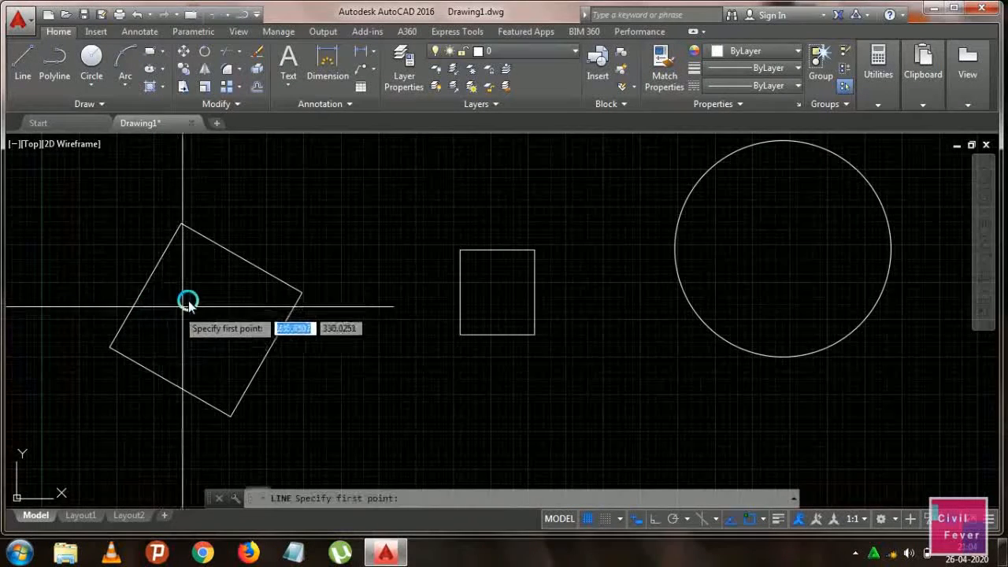
left_click(189, 226)
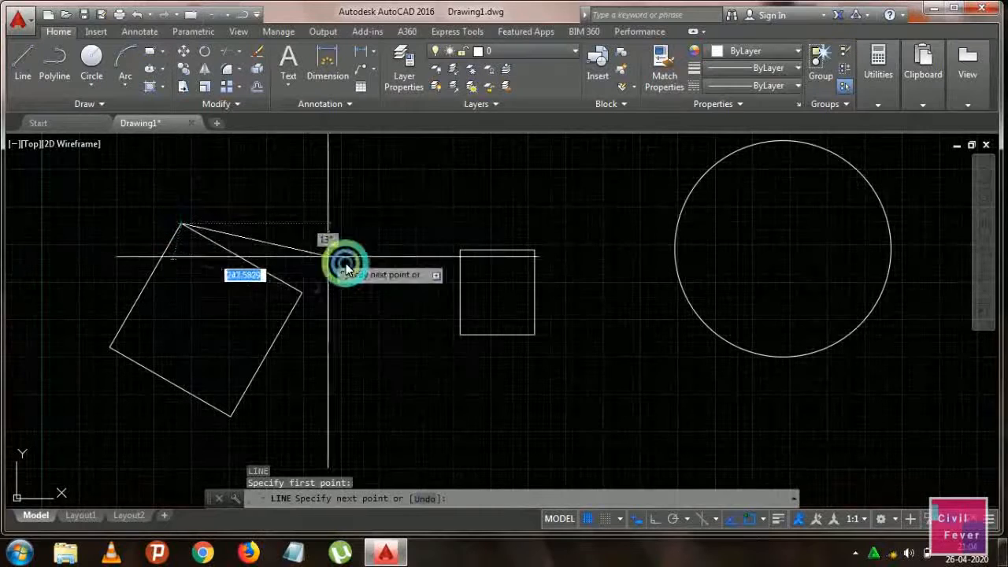
left_click(373, 276)
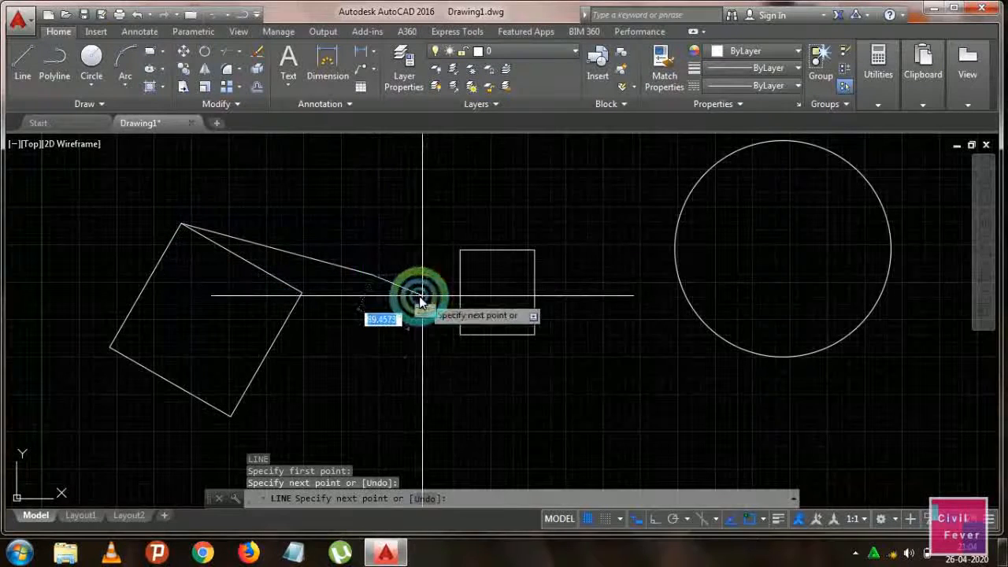
key("Escape")
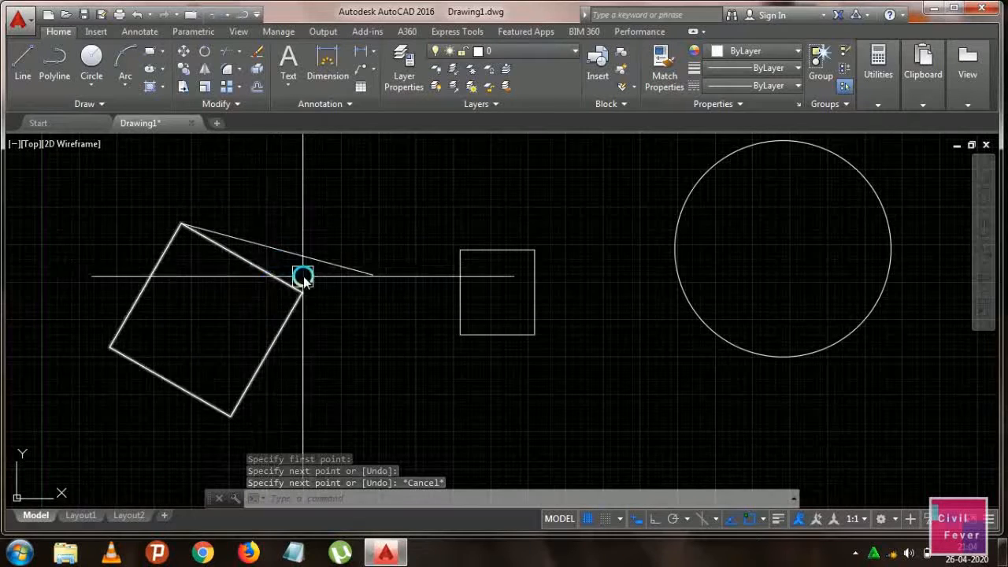
scroll(262, 272, "up", 3)
left_click(282, 287)
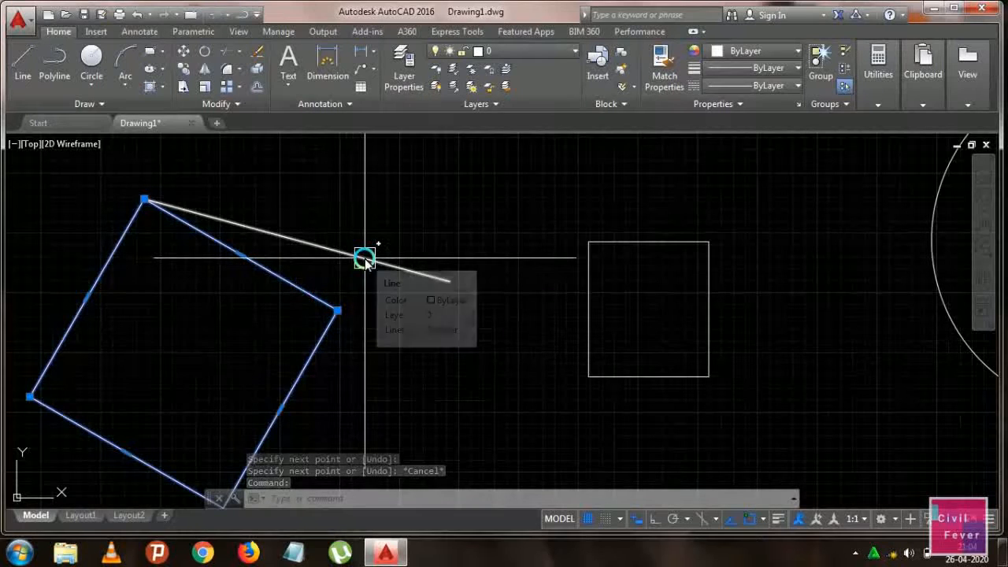
key("Escape")
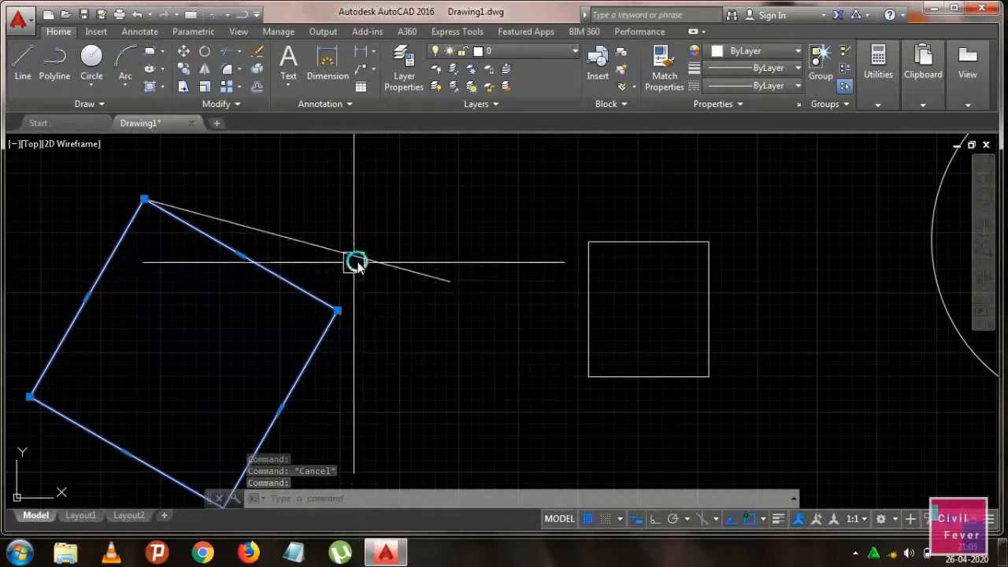
key("Escape")
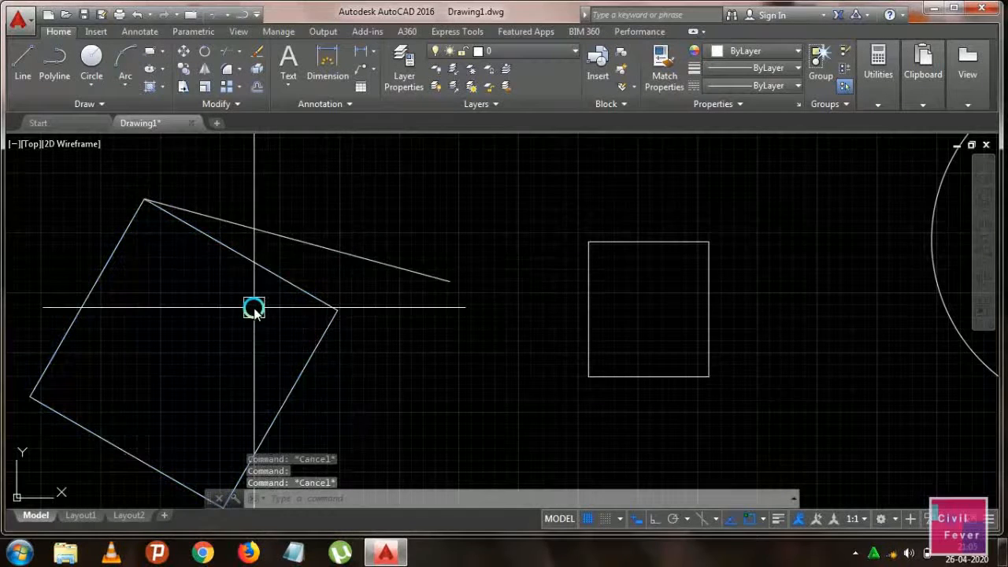
Rotate the tilted large rectangle about its top corner by reference, aligning its upper-right edge with the sloping line
scroll(253, 308, "down", 2)
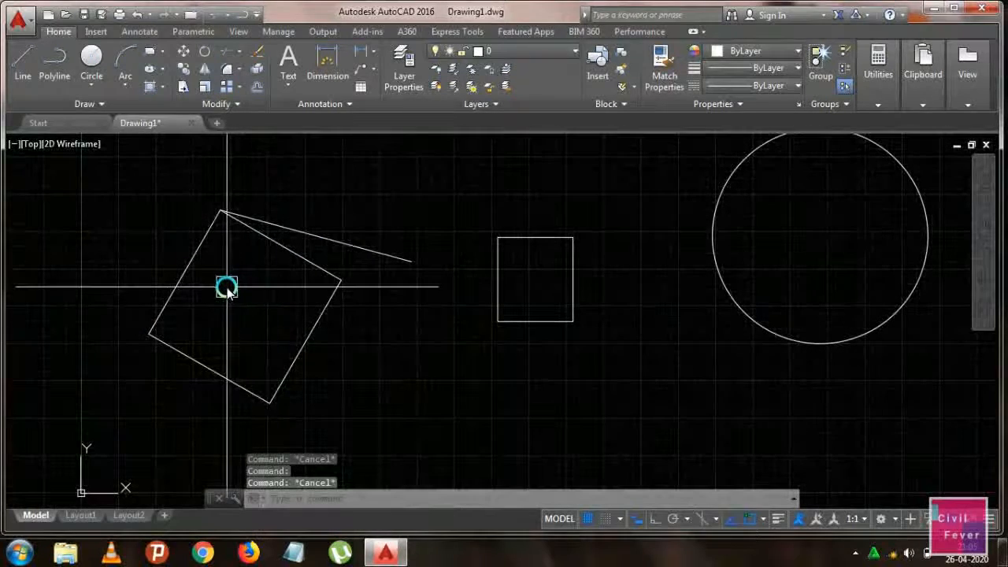
type("ro")
key("Return")
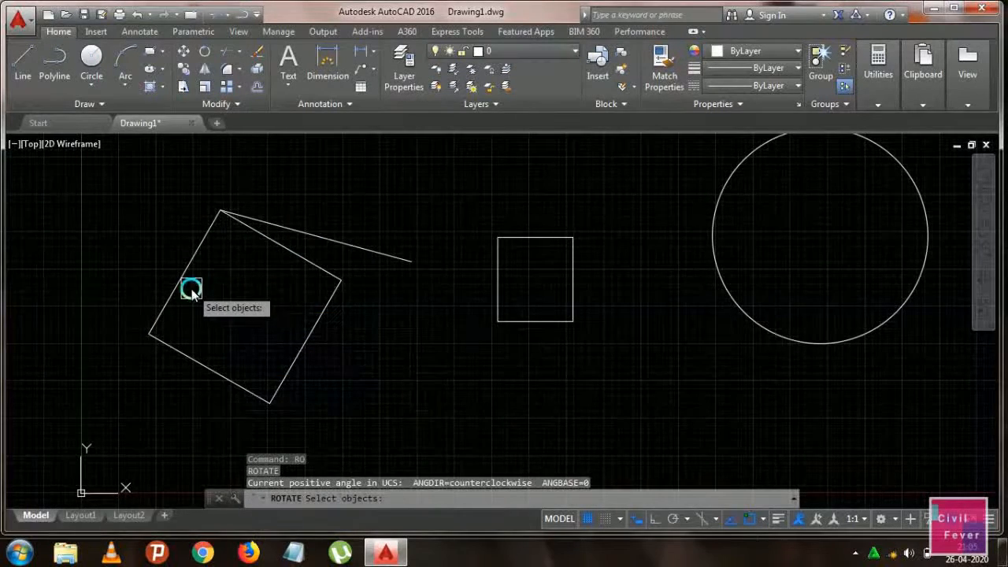
left_click(191, 292)
key("Return")
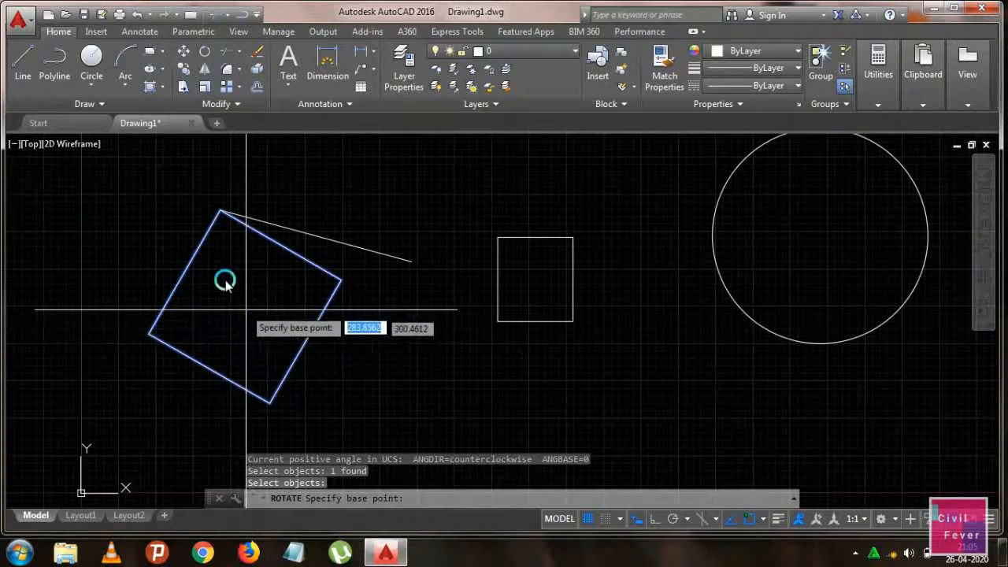
left_click(219, 214)
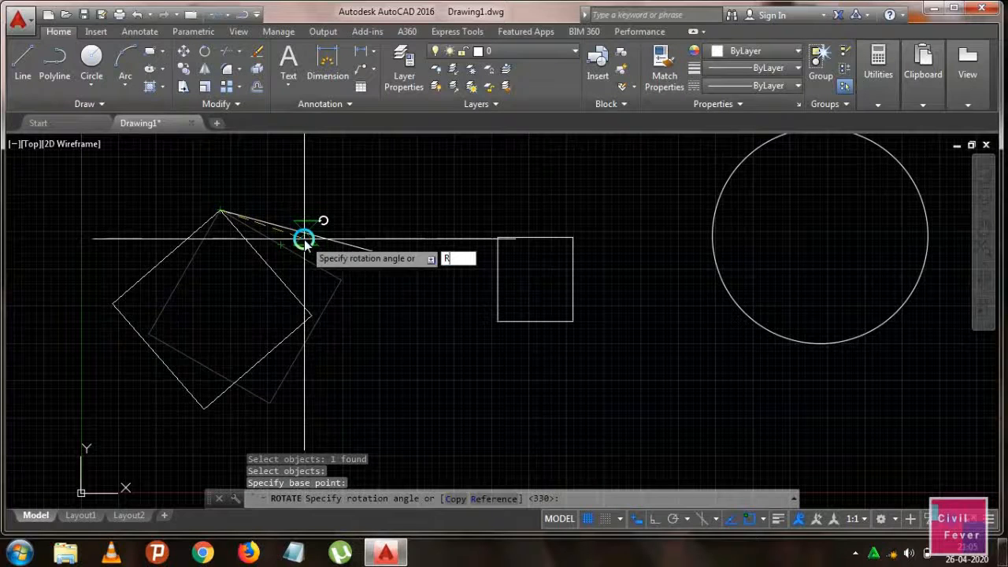
type("R")
key("Return")
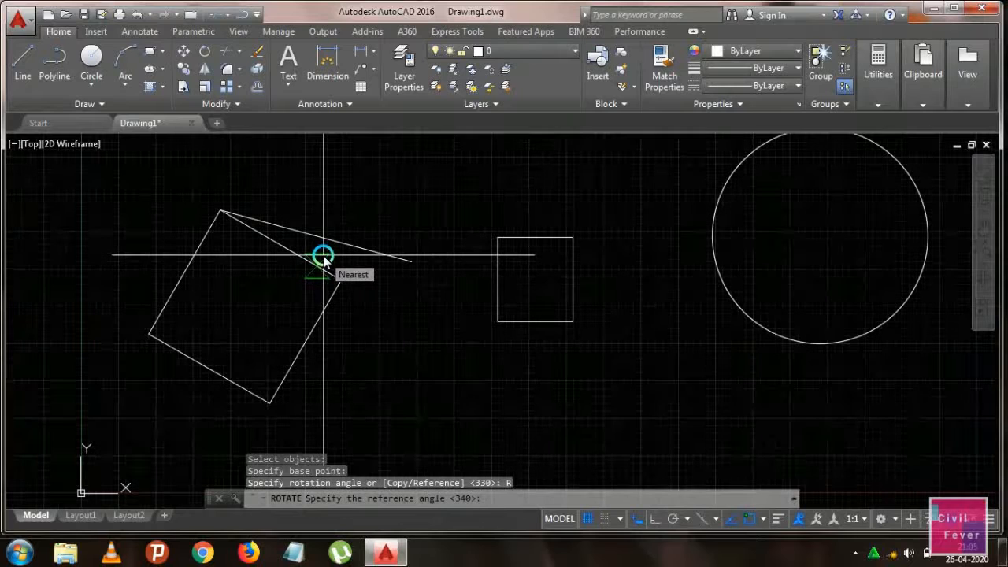
type("@")
key("Return")
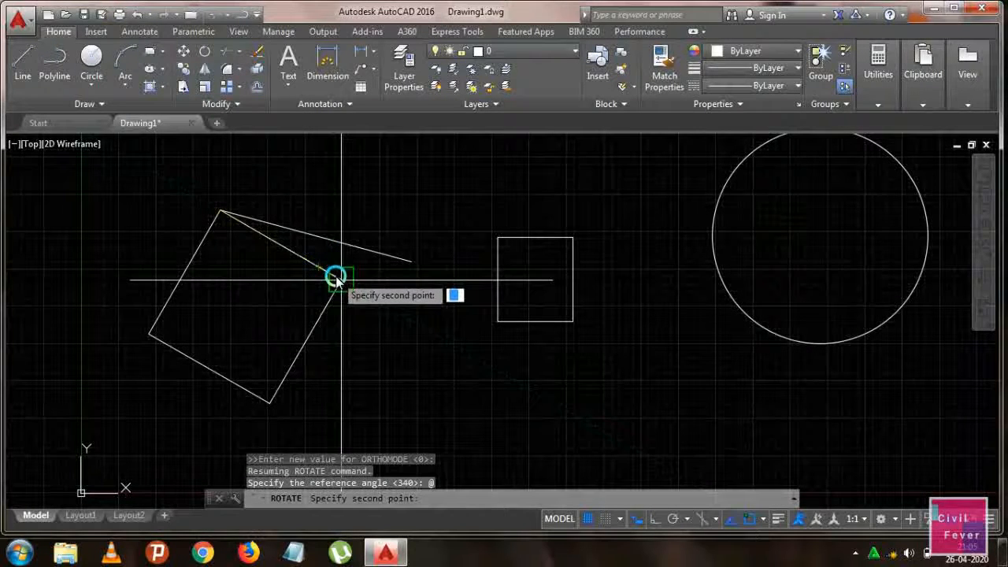
left_click(336, 277)
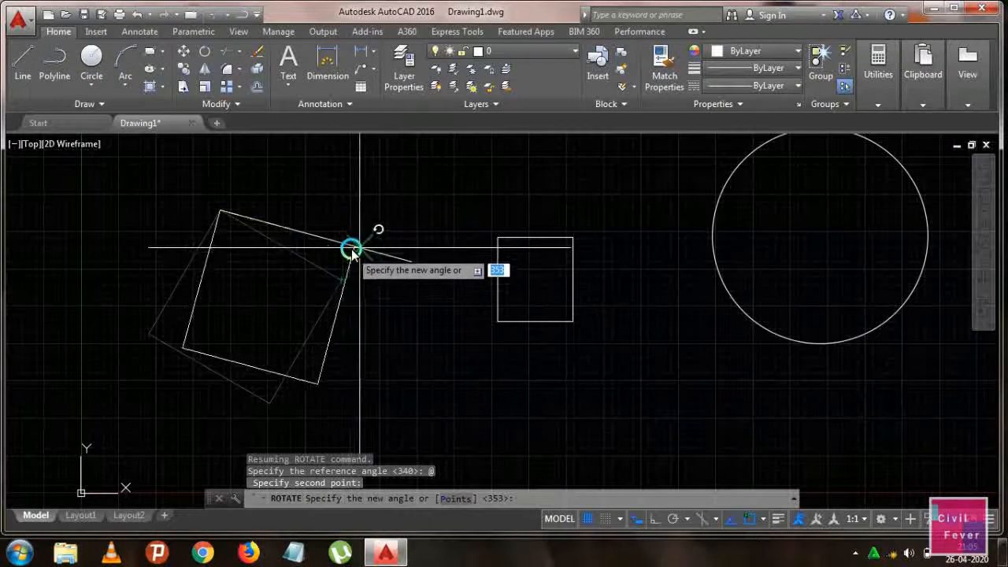
left_click(382, 267)
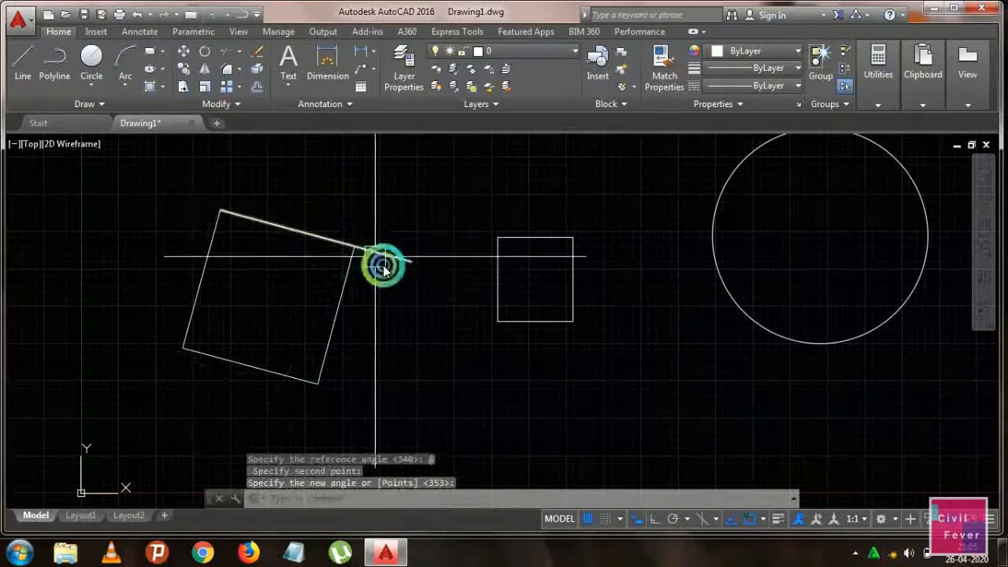
Highlight the rotated rectangle and the sloping line to check their alignment
scroll(333, 280, "up", 2)
left_click(346, 290)
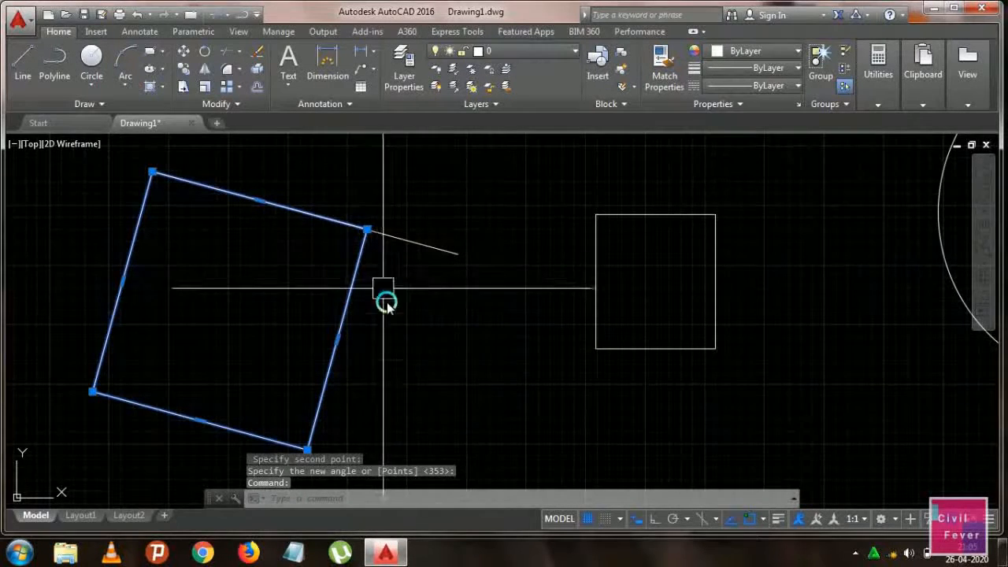
middle_click_drag(383, 288, 386, 316)
left_click(393, 270)
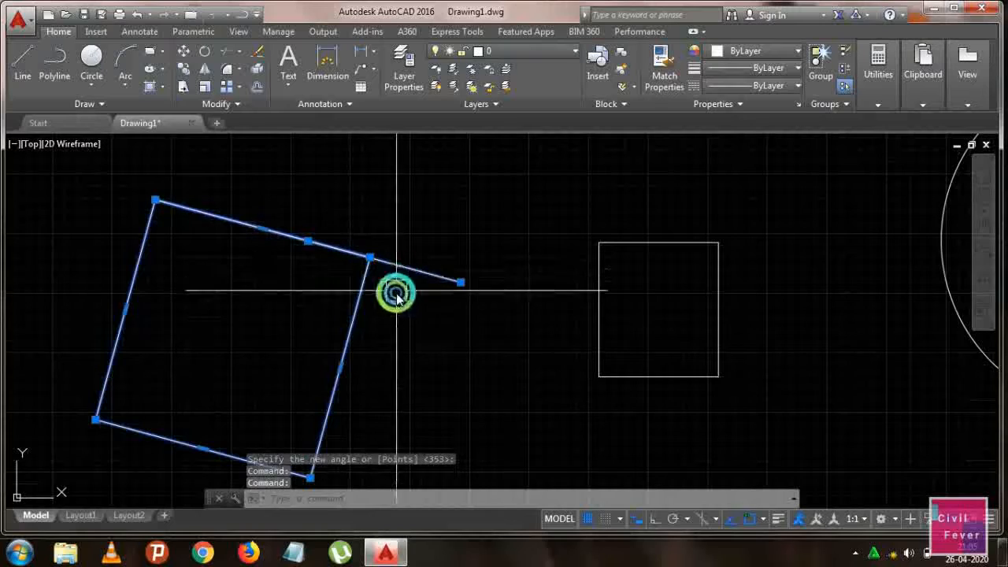
key("Escape")
scroll(349, 336, "down", 3)
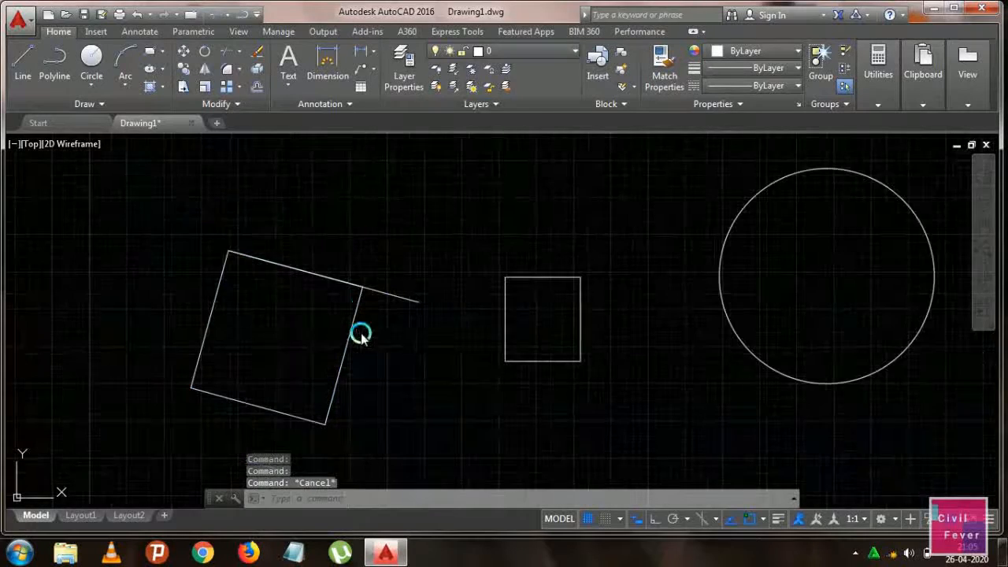
middle_click_drag(332, 333, 336, 329)
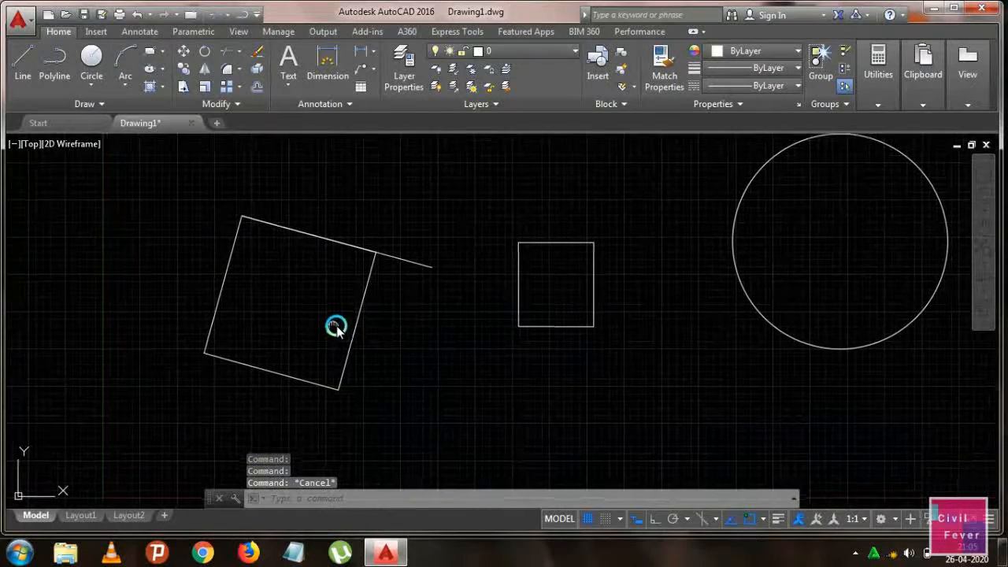
Undo the reference rotation of the large rectangle
key("ctrl+z")
key("ctrl+z")
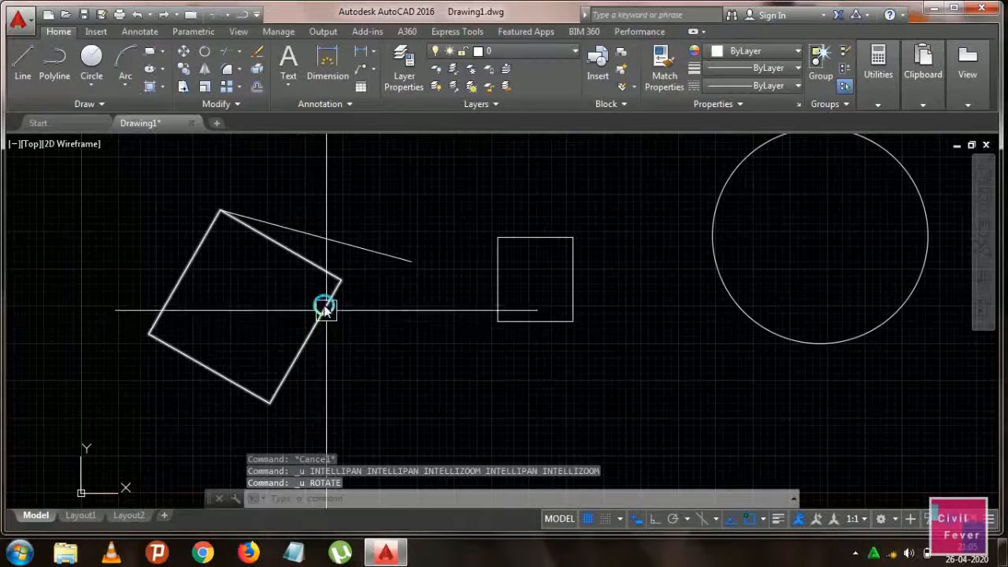
left_click(326, 308)
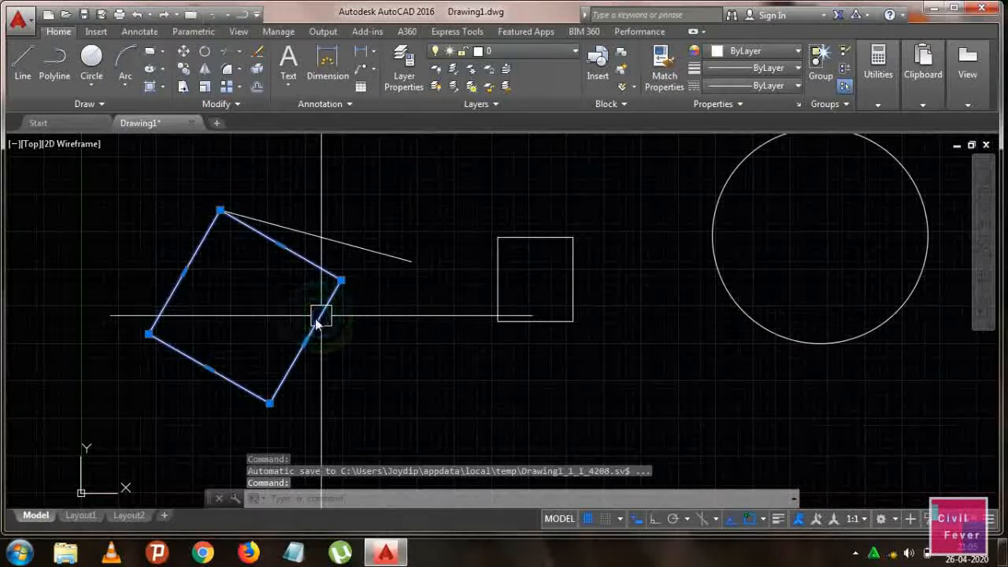
key("Escape")
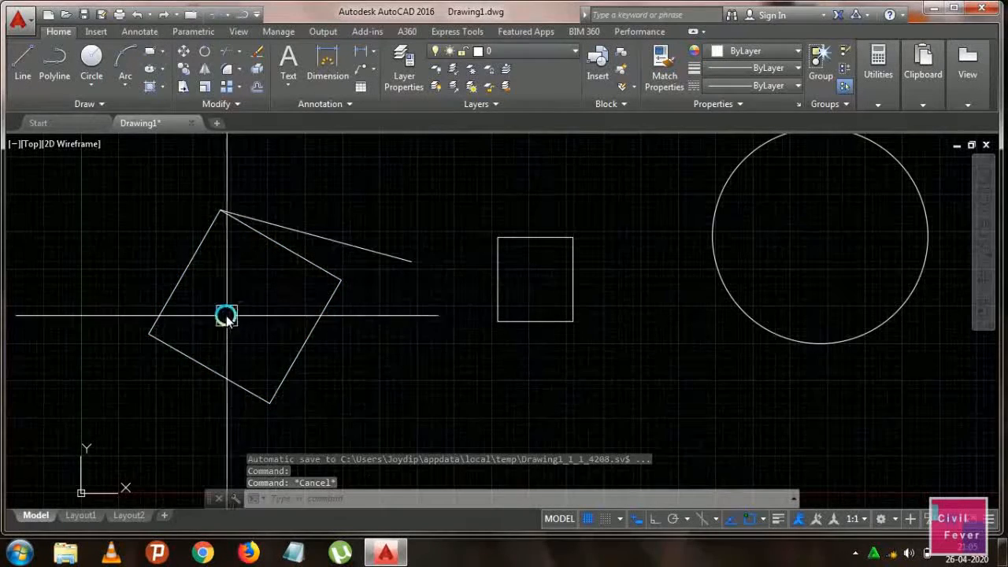
Rotate a copy of the large rectangle about its top corner by reference, aligning the copy's upper-right edge with the sloping line
middle_click_drag(254, 307, 257, 346)
type("ro")
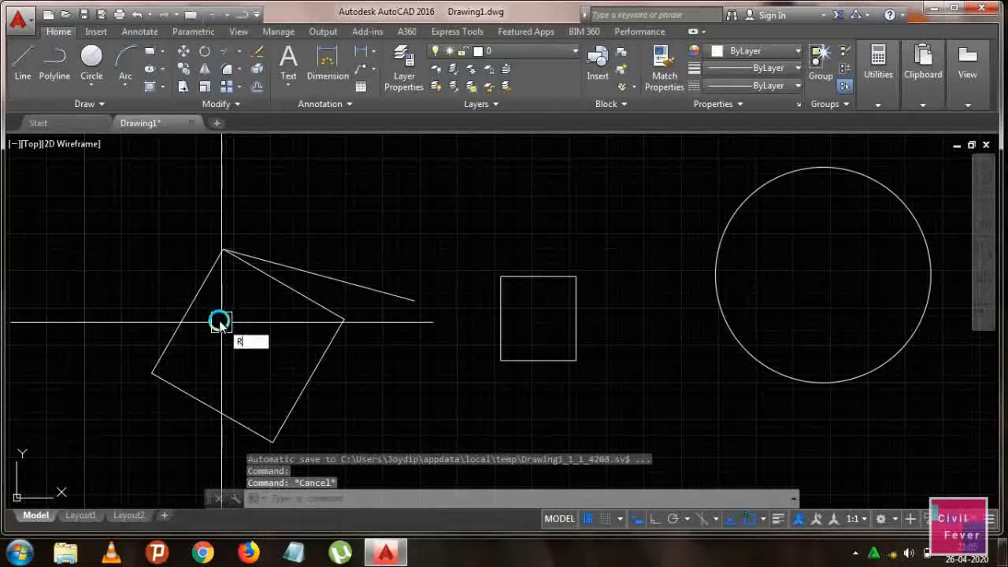
key("Return")
left_click(196, 314)
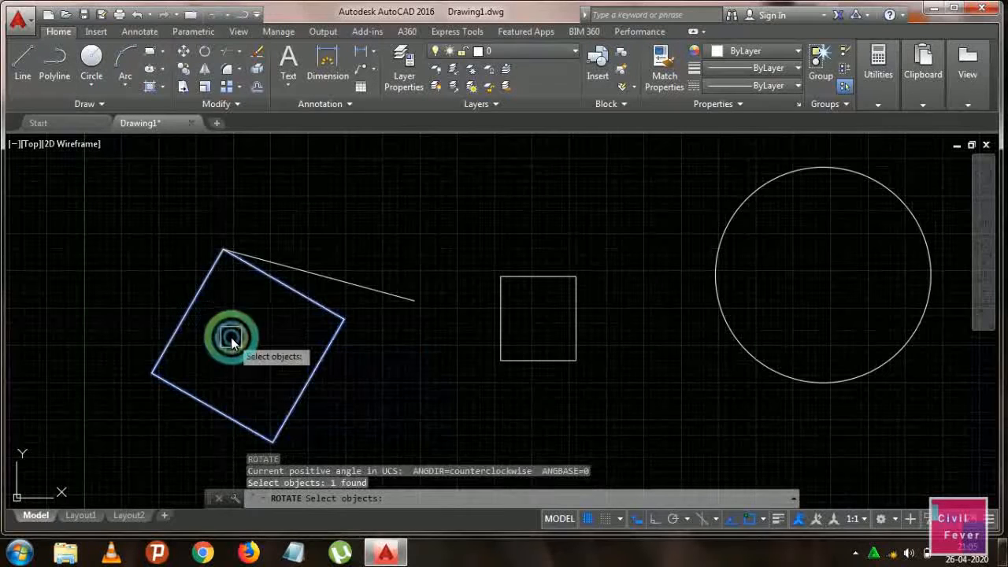
key("Return")
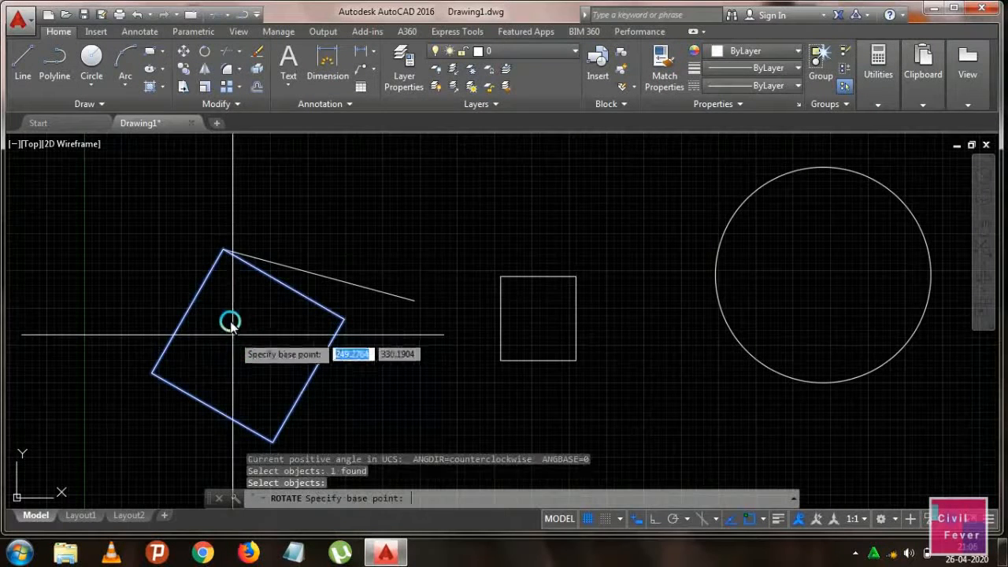
left_click(221, 254)
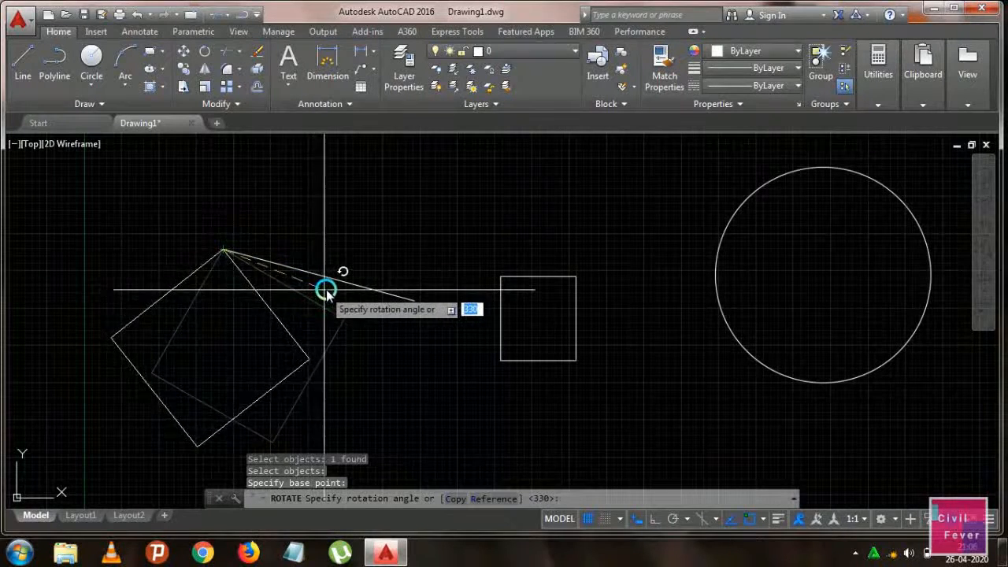
type("C")
key("Return")
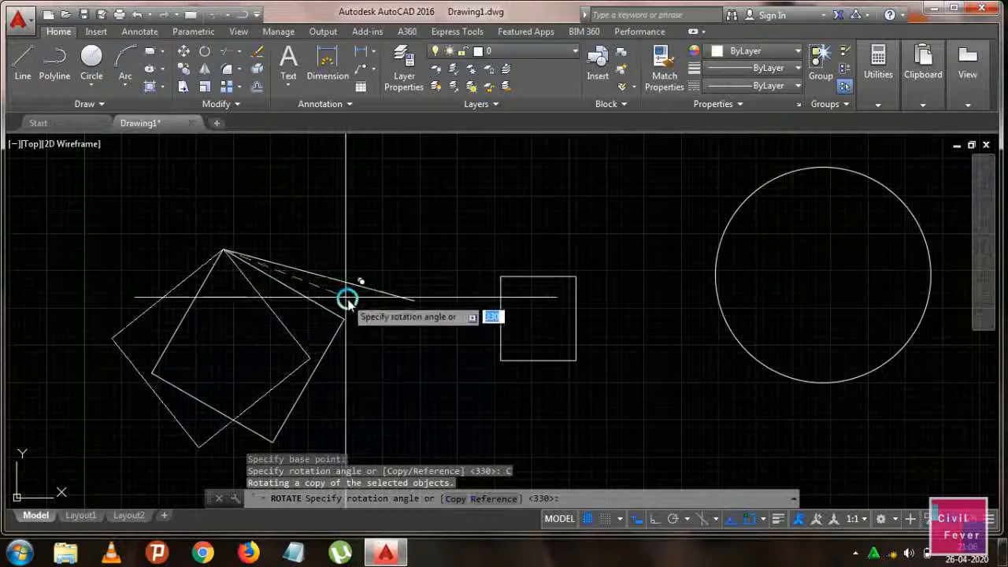
type("R")
key("Return")
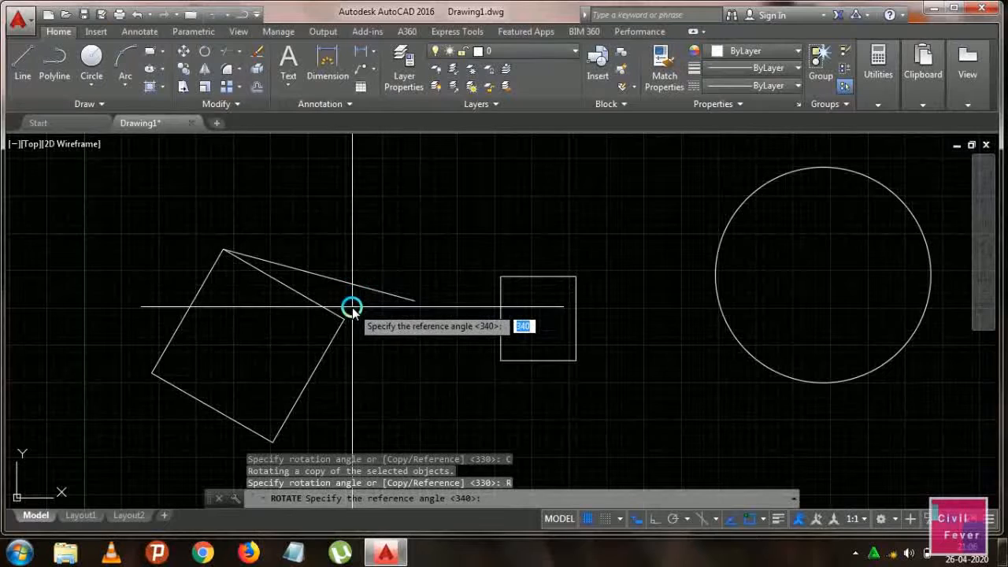
type("@")
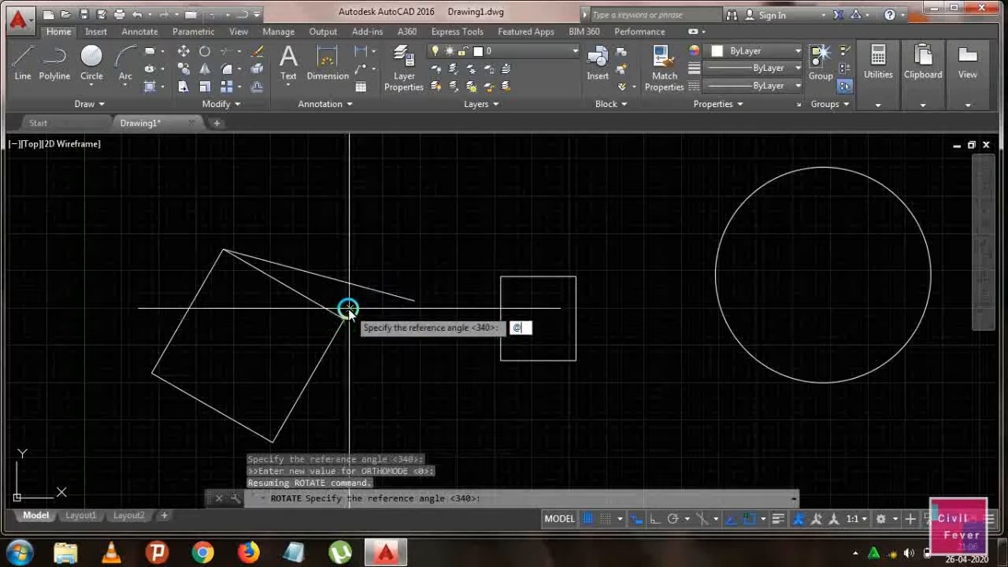
key("Return")
left_click(367, 305)
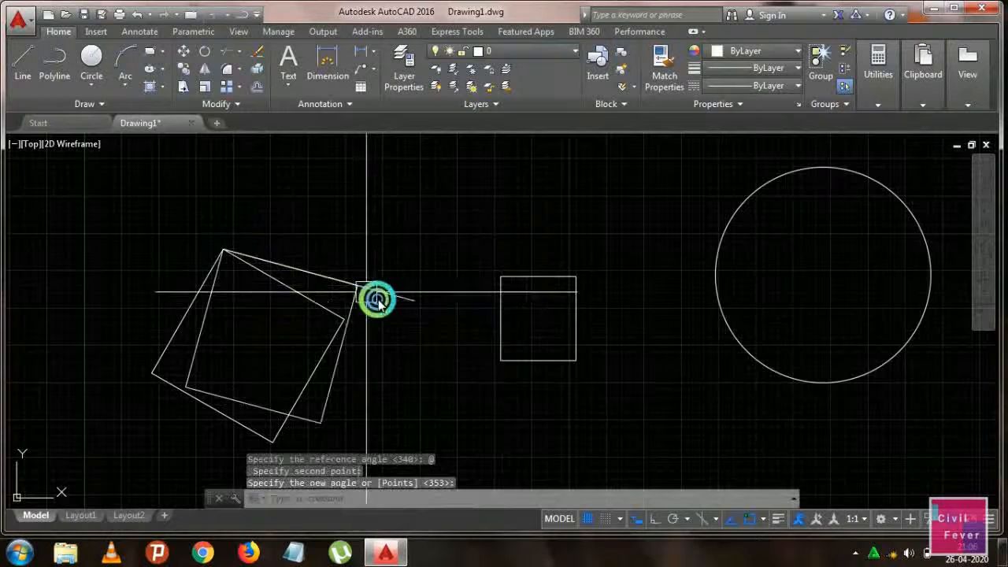
Highlight the original rectangle and its rotated copy in turn to compare them
left_click(332, 346)
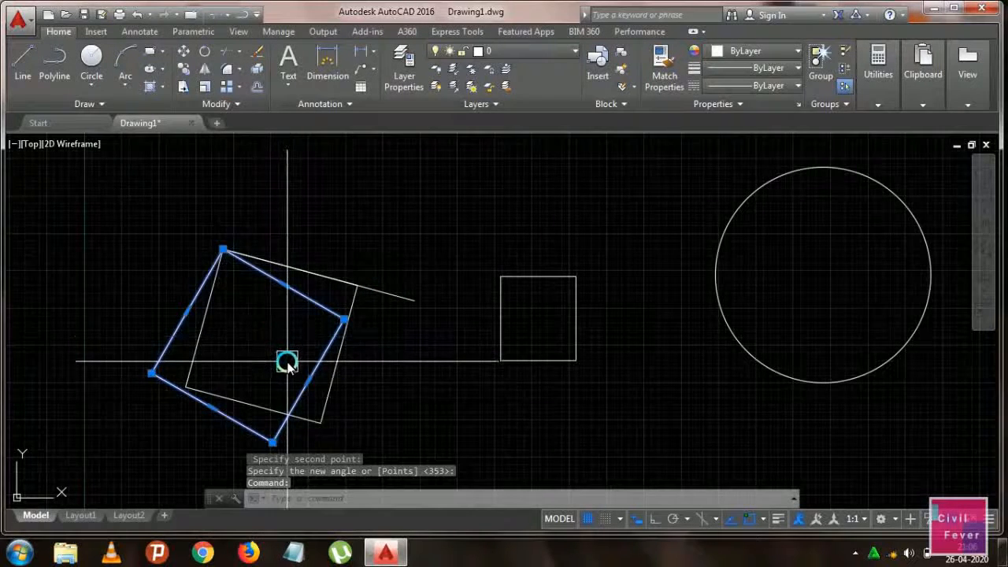
key("Escape")
left_click(196, 353)
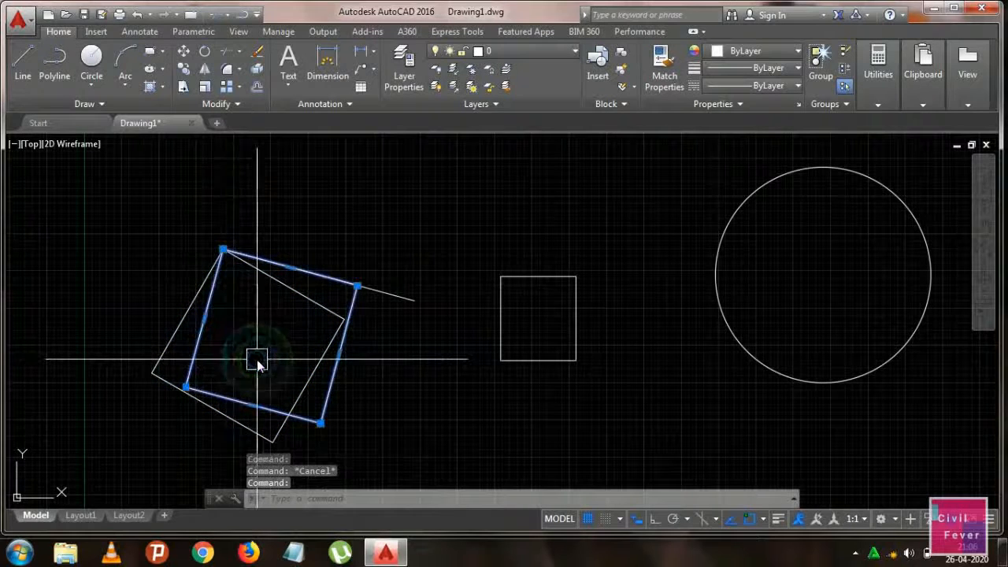
key("Escape")
scroll(323, 356, "down", 2)
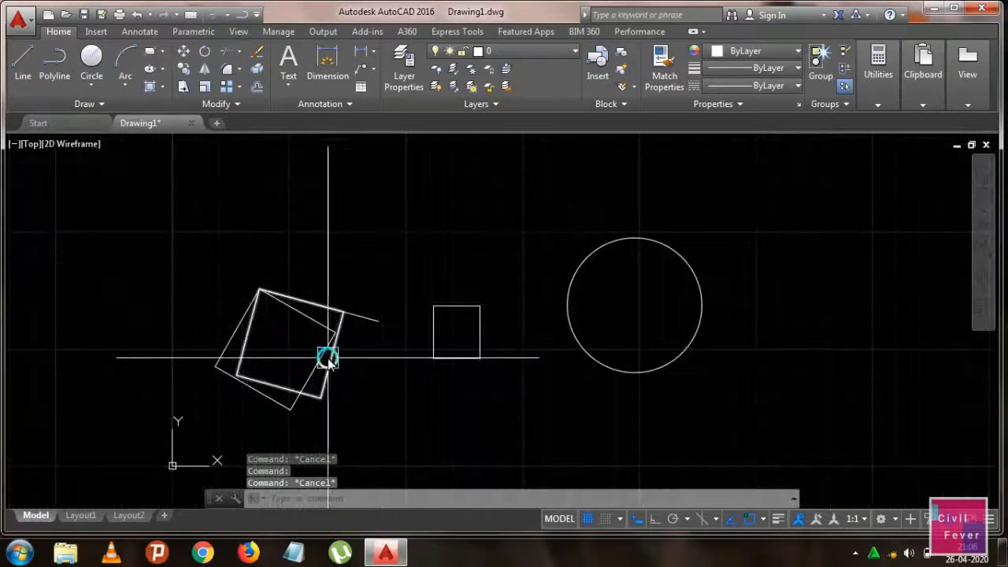
middle_click_drag(328, 358, 286, 326)
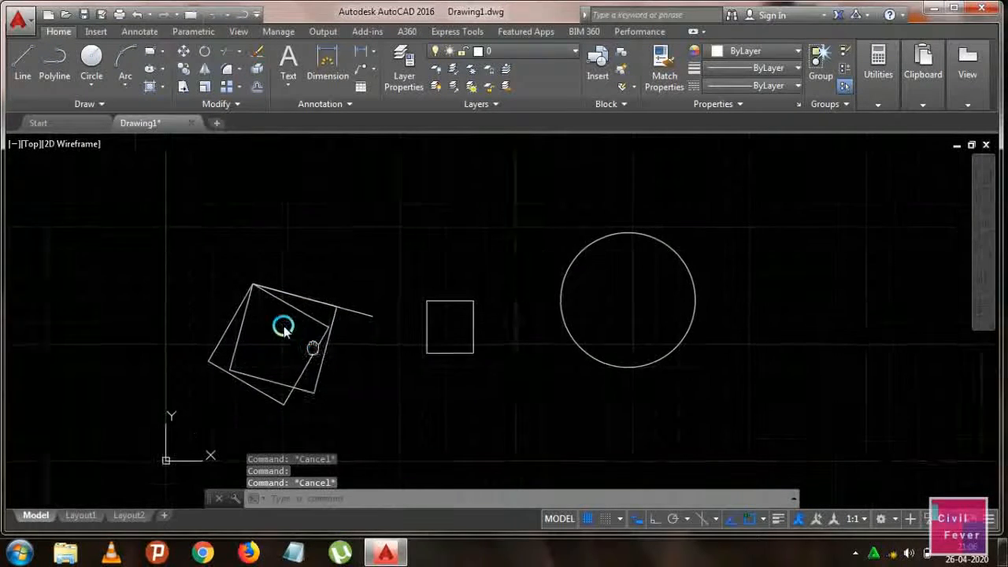
left_click(240, 51)
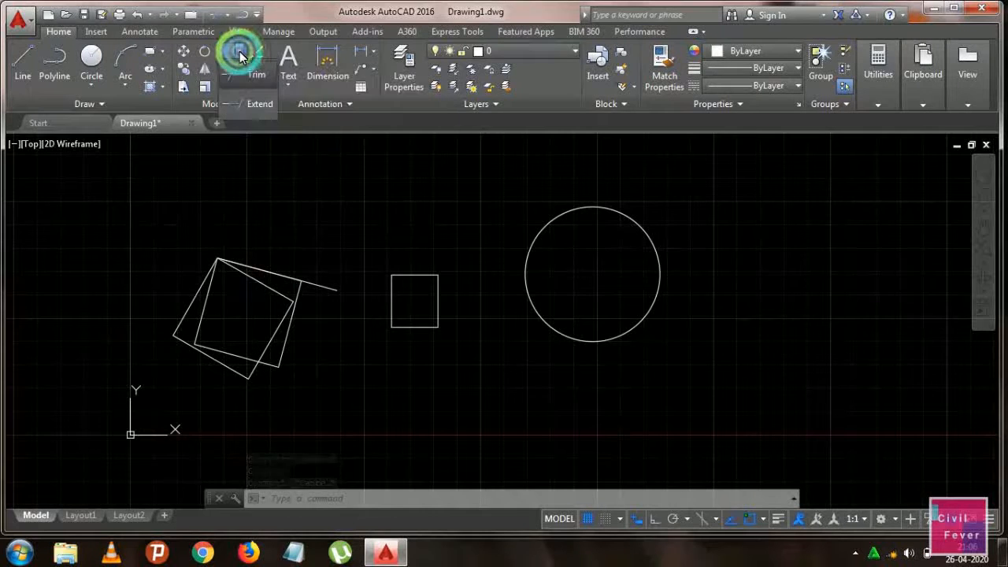
left_click(254, 118)
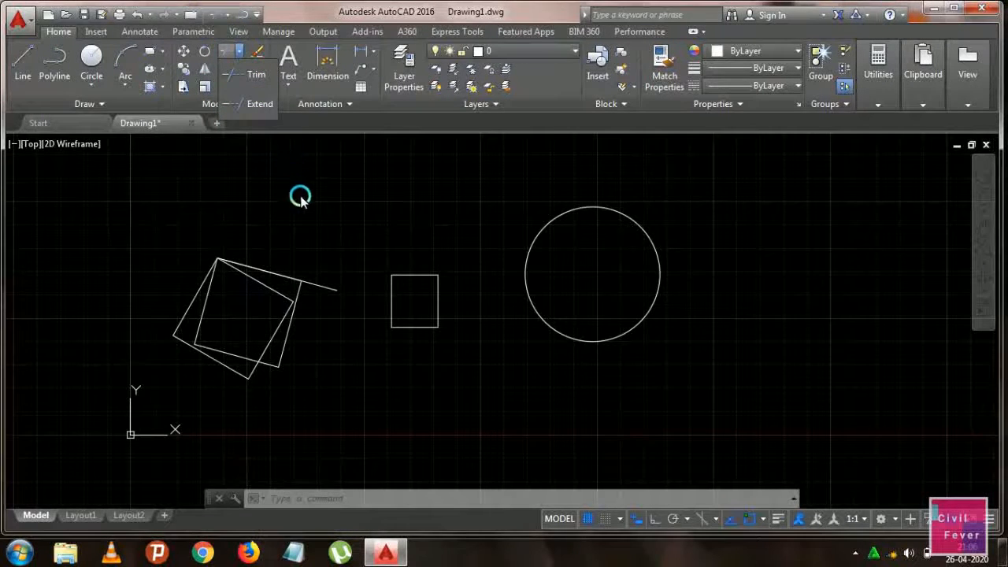
middle_click_drag(351, 316, 350, 285)
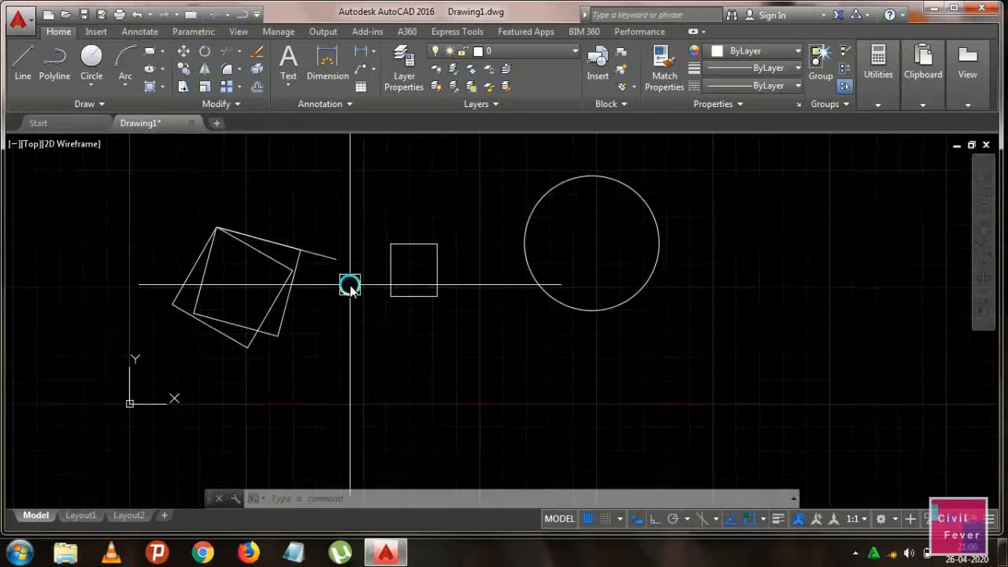
Draw a horizontal line about 172 units long with Ortho on, crossing the small rectangle's left side near its top and ending inside it
key("Return")
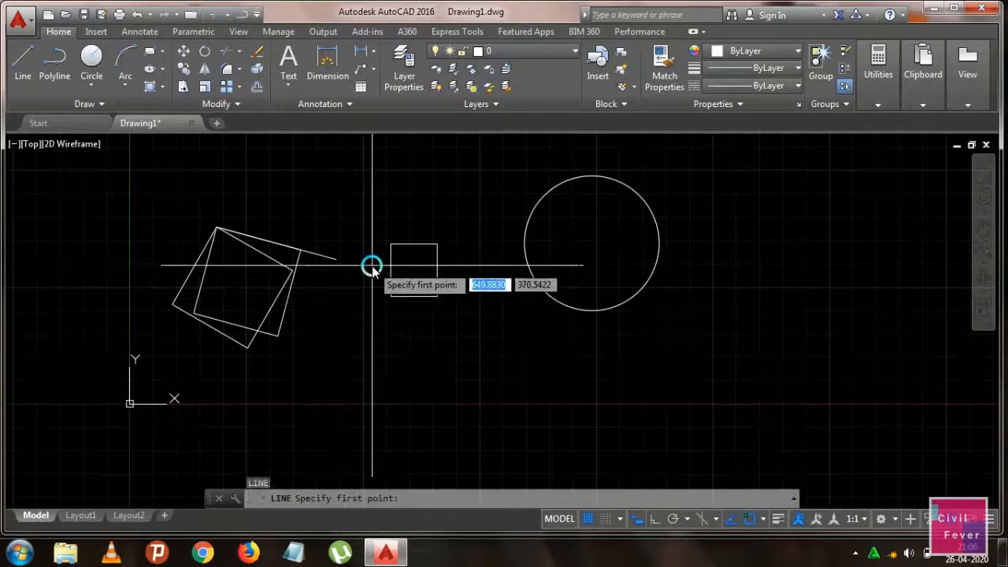
scroll(353, 242, "up", 3)
left_click(441, 252)
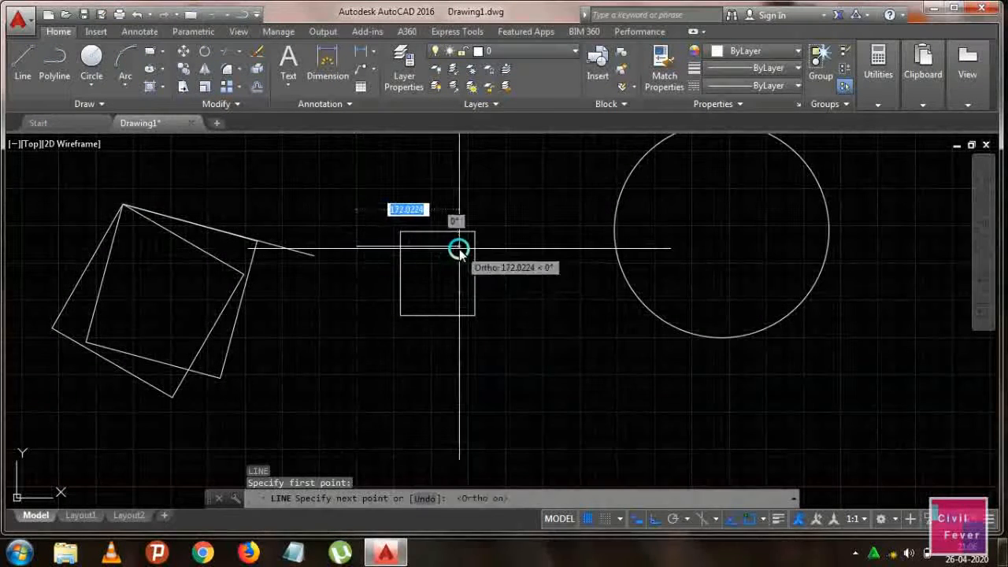
key("F8")
key("Escape")
Offset the horizontal line downward with the Through option into four successive copies, three crossing the small rectangle and the last below it
type("o")
key("Return")
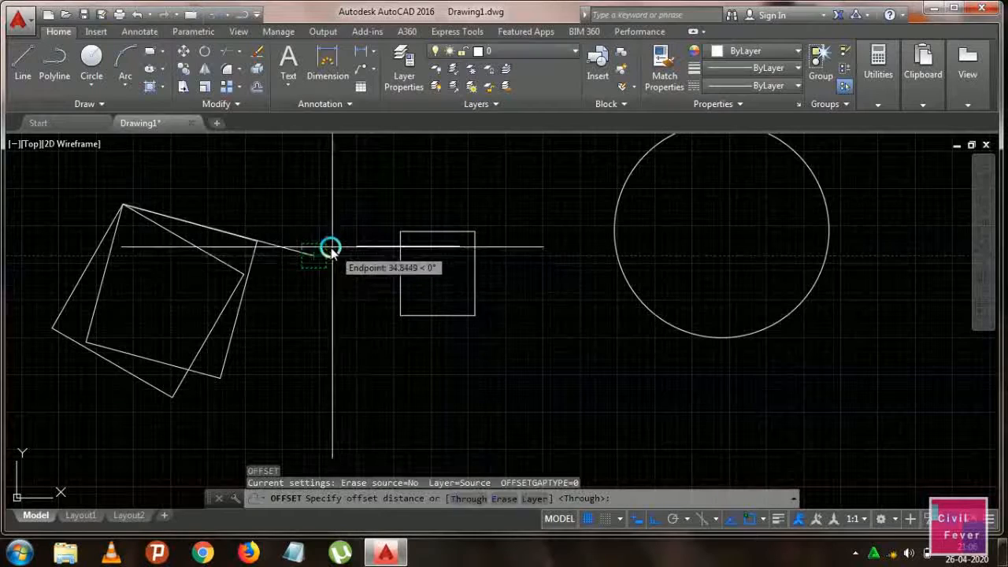
key("Return")
left_click(364, 251)
left_click(363, 262)
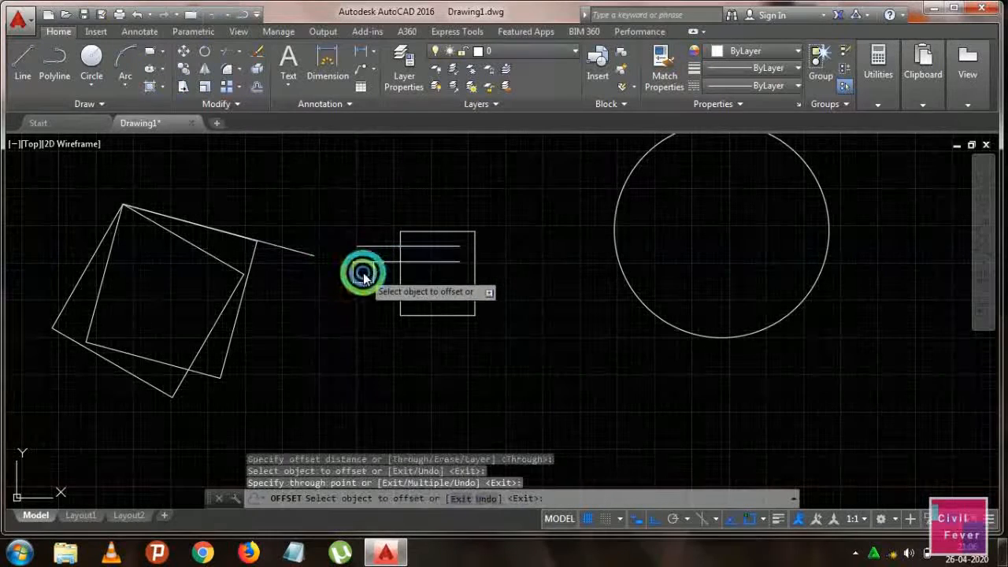
left_click(363, 270)
left_click(363, 285)
left_click(365, 289)
left_click(366, 305)
left_click(367, 305)
left_click(404, 342)
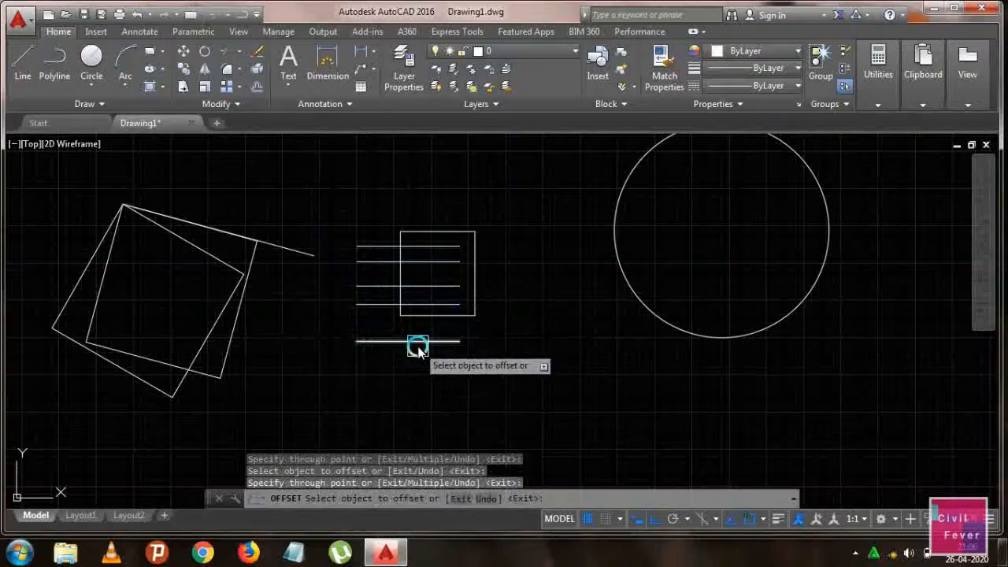
Trim the four upper horizontal lines inside the small rectangle, using the rectangle as cutting edge, and undo the trims
key("Escape")
scroll(386, 295, "up", 3)
middle_click_drag(392, 311, 324, 336)
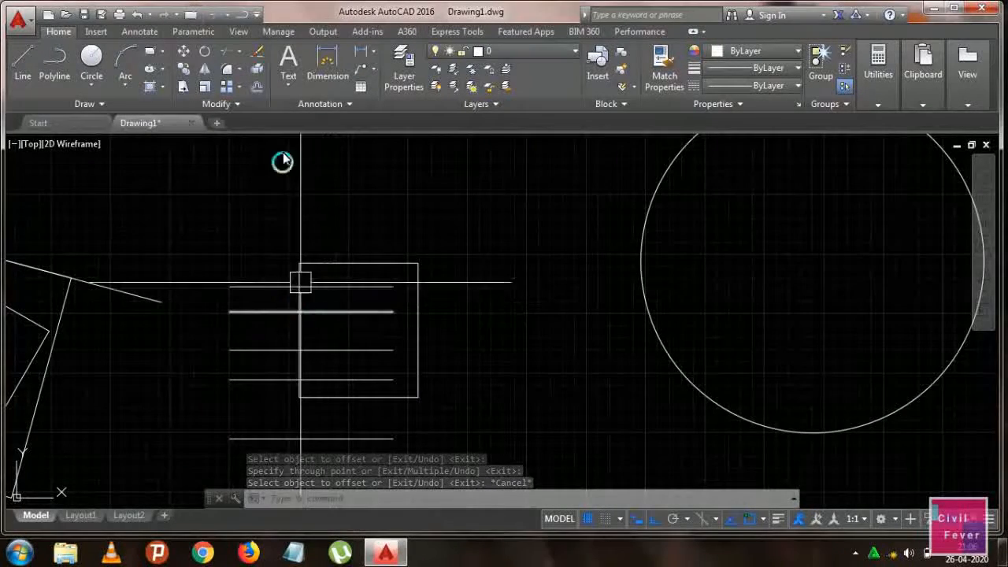
left_click(241, 57)
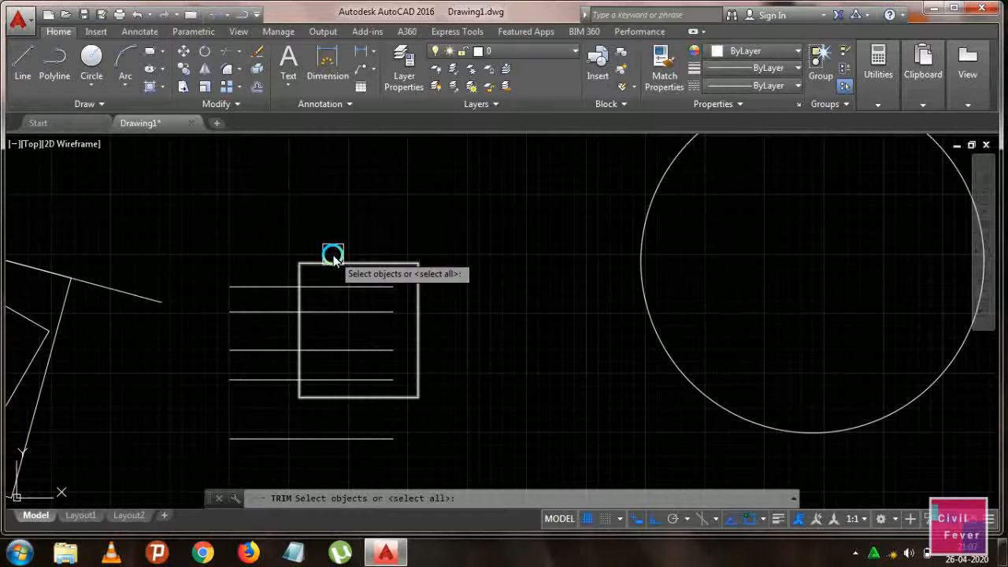
left_click(334, 257)
key("Return")
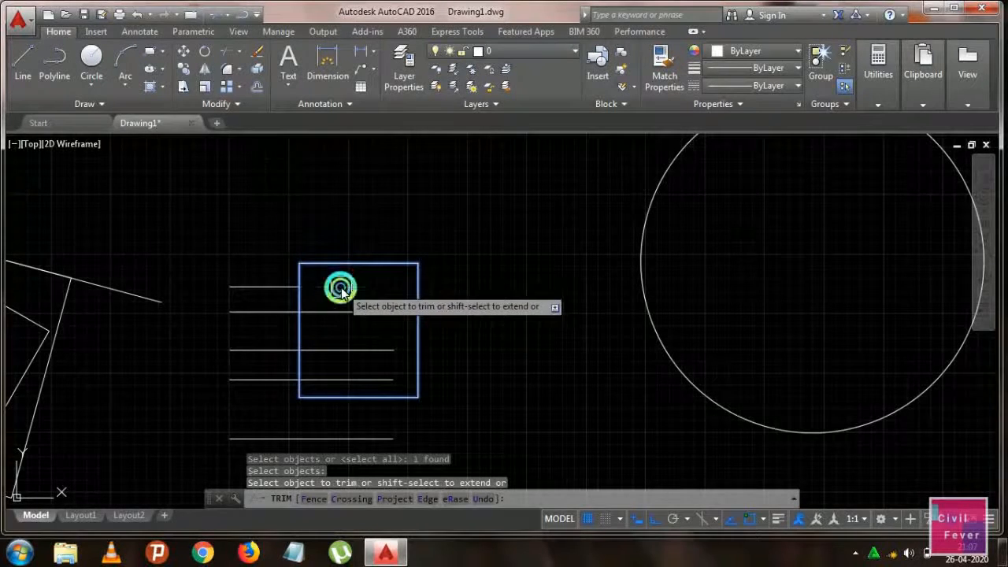
left_click(352, 312)
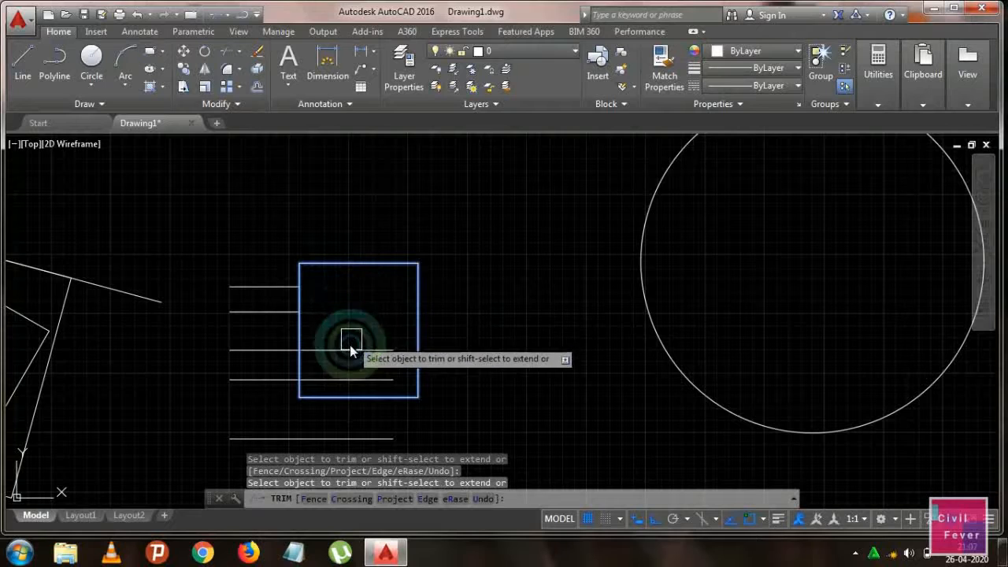
left_click(351, 350)
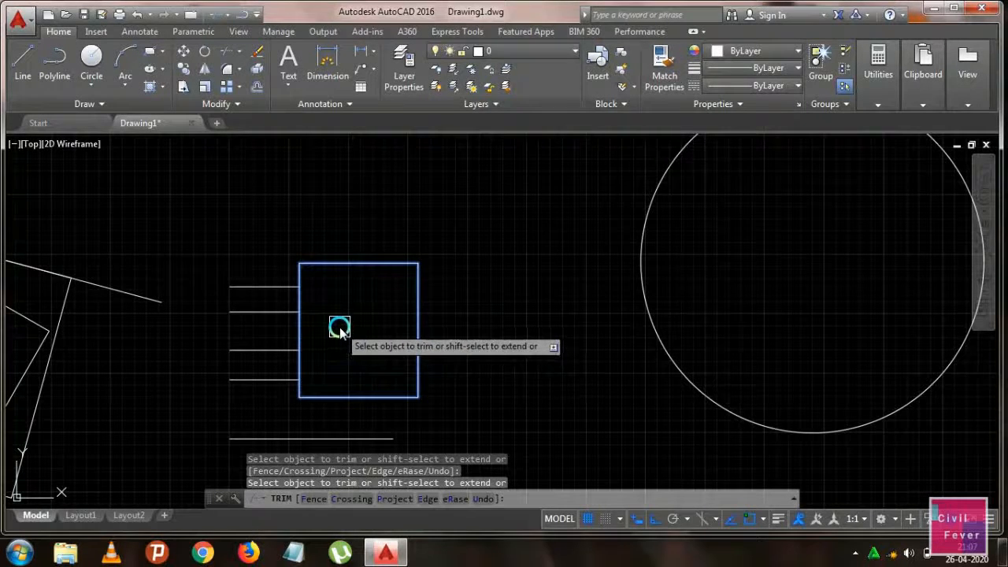
key("ctrl+z")
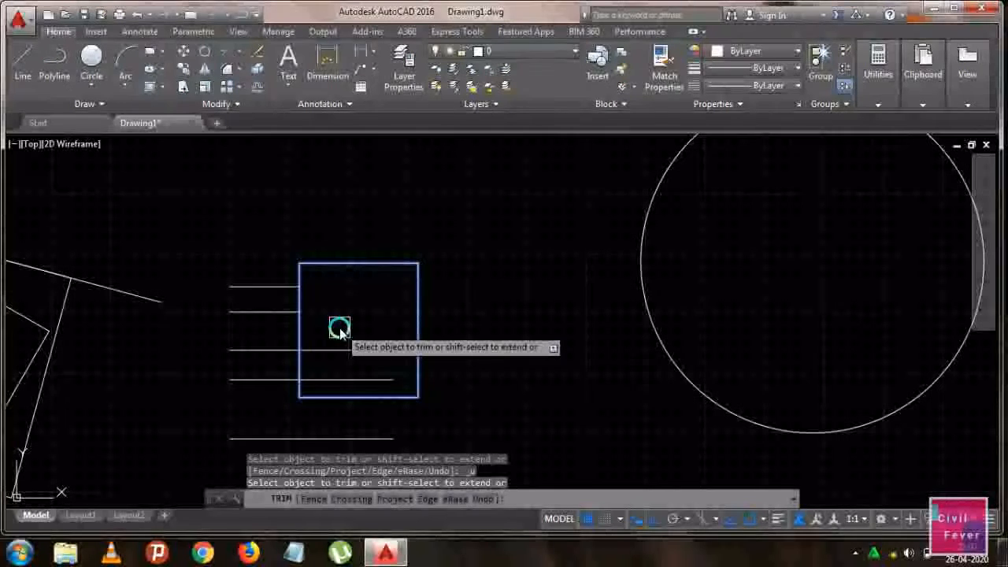
key("Escape")
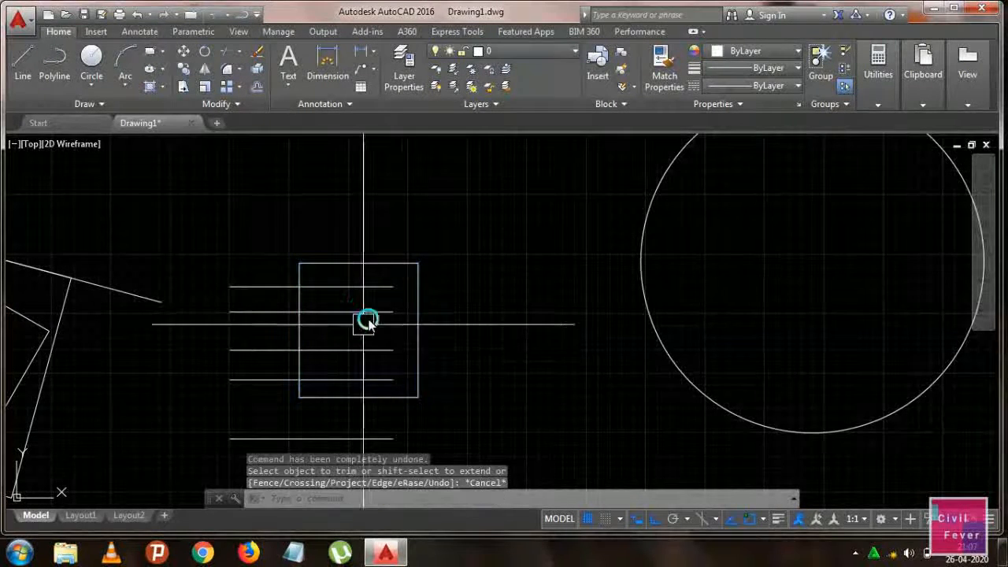
Extend the four horizontal lines crossing the small rectangle to its right side, using the rectangle as the boundary edge
left_click(241, 51)
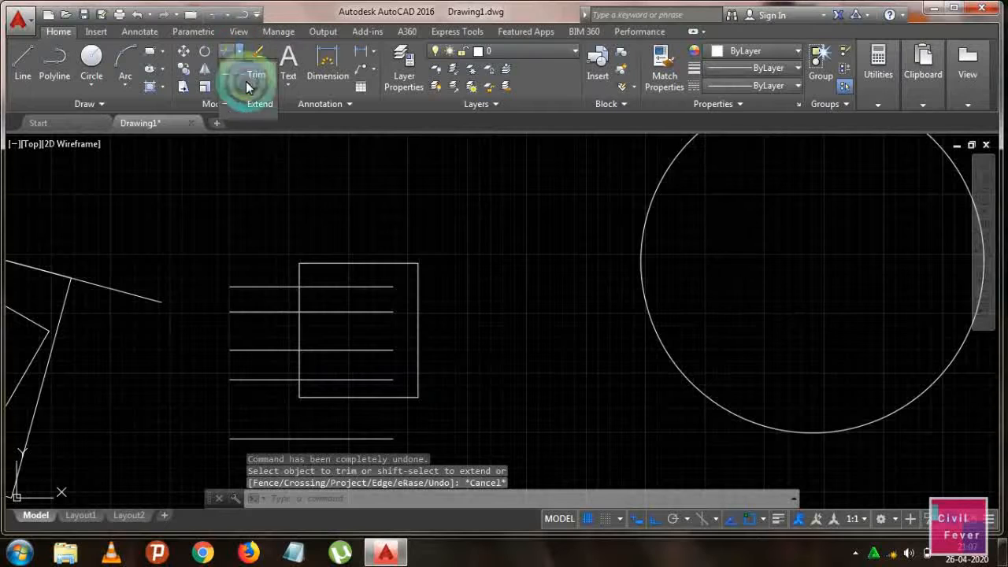
left_click(253, 107)
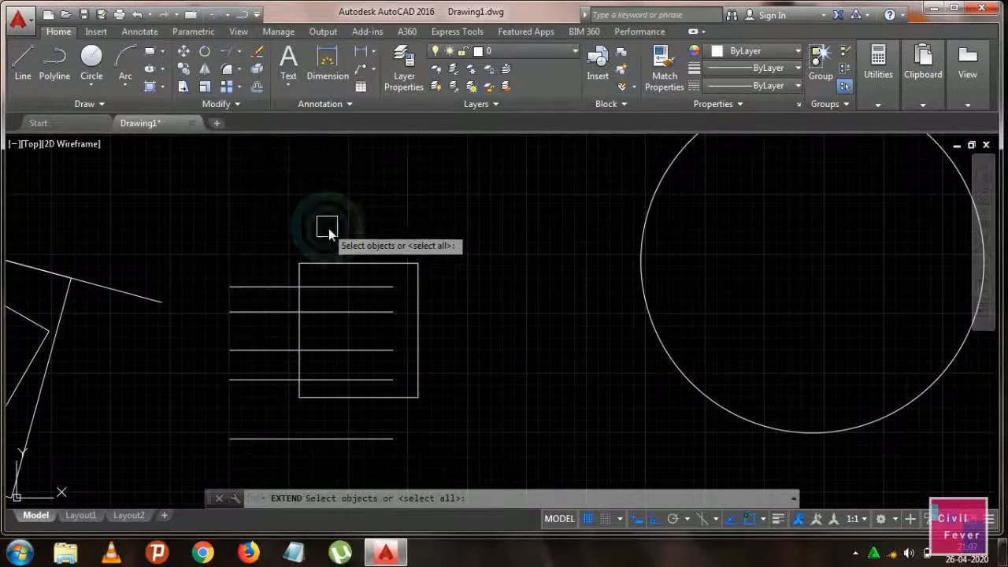
left_click(355, 263)
key("Return")
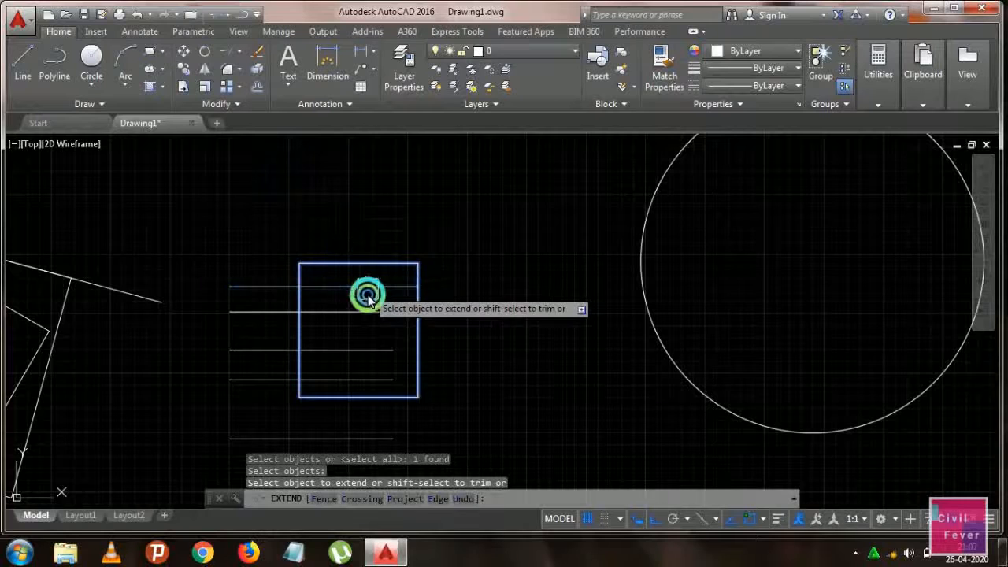
left_click(364, 312)
left_click(369, 349)
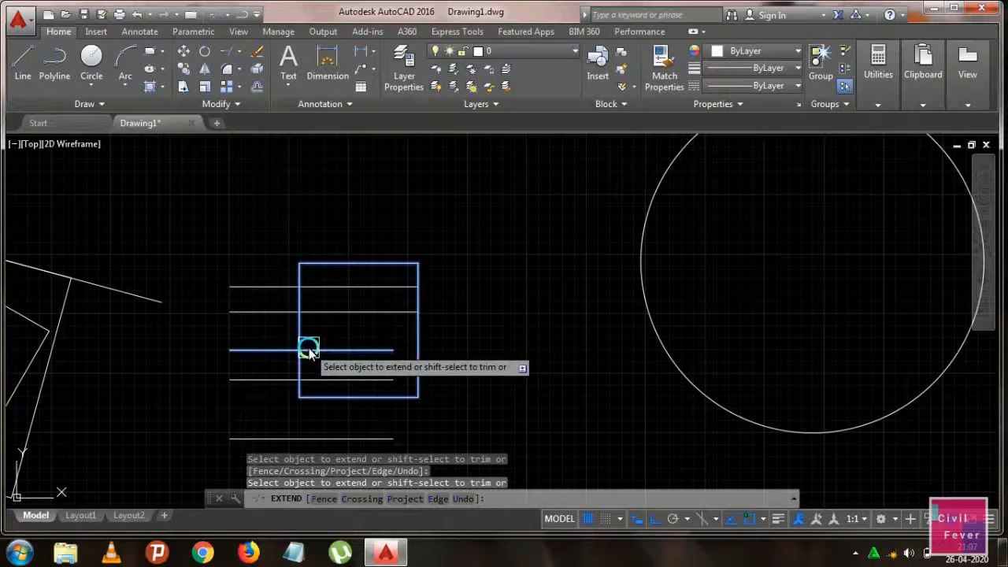
left_click(345, 350)
left_click(354, 379)
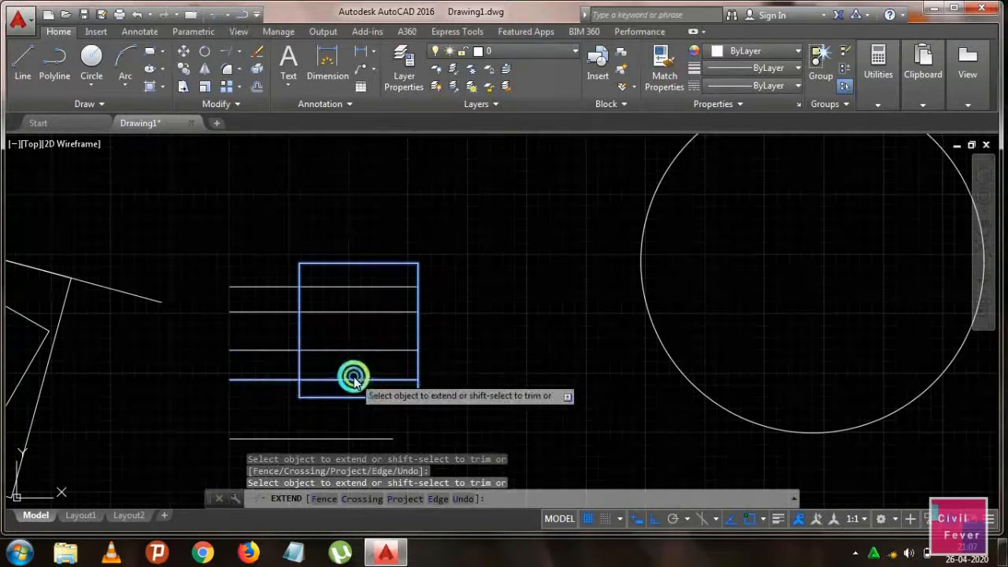
left_click(371, 377)
left_click(384, 364)
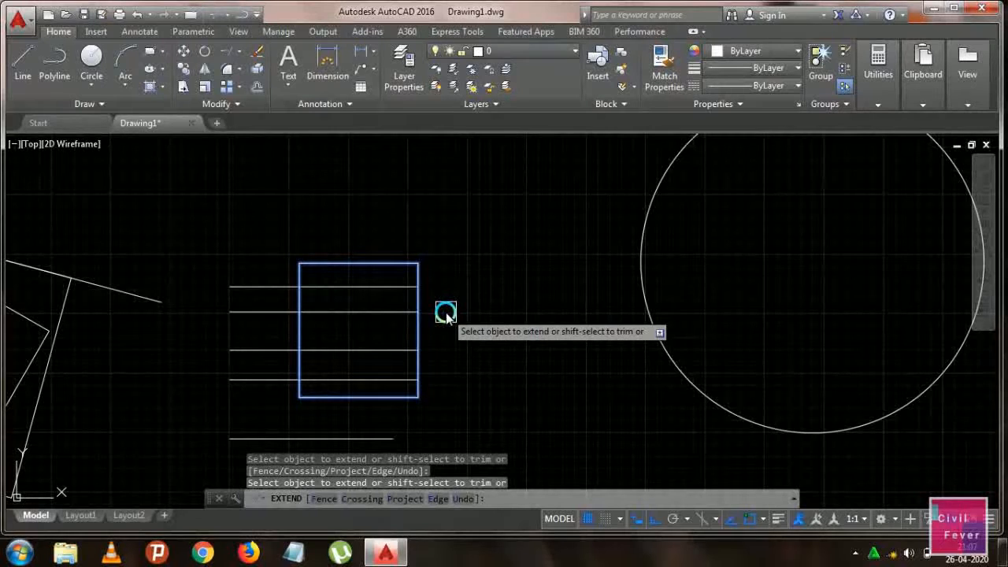
Trim the line portions outside the small rectangle's left side with Extend's shift-select option
left_click(266, 312, "shift")
left_click(261, 350, "shift")
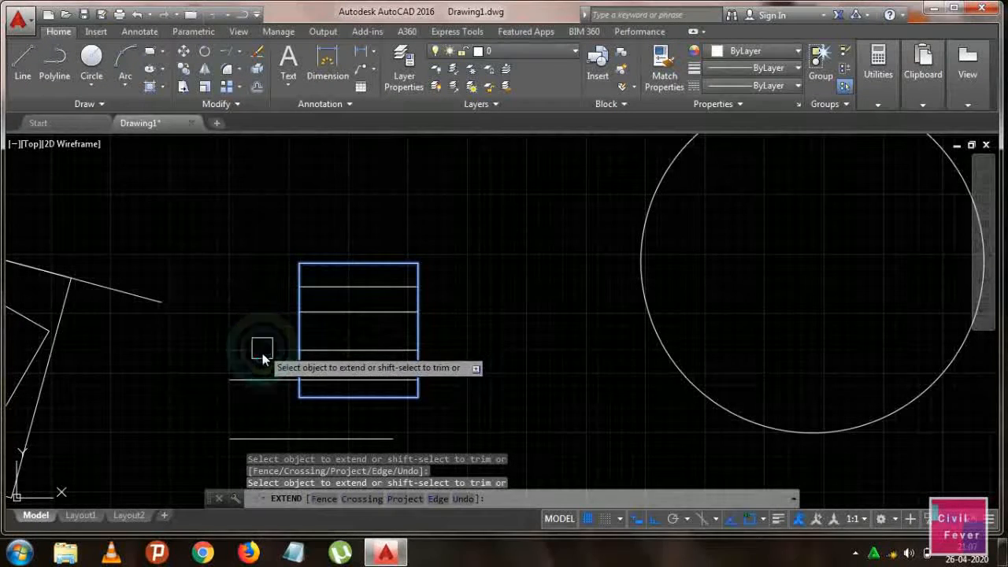
left_click(261, 380, "shift")
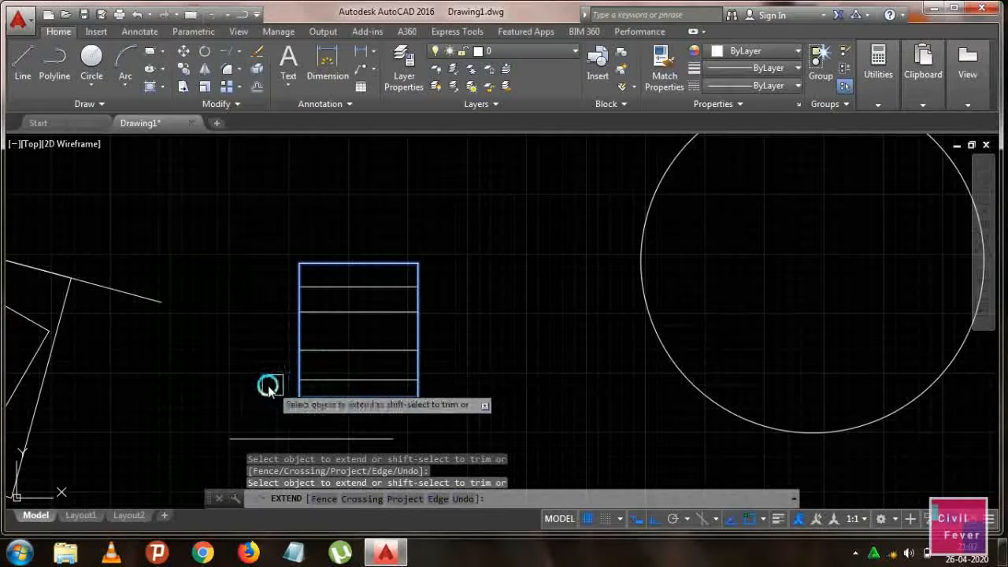
left_click(257, 388, "shift")
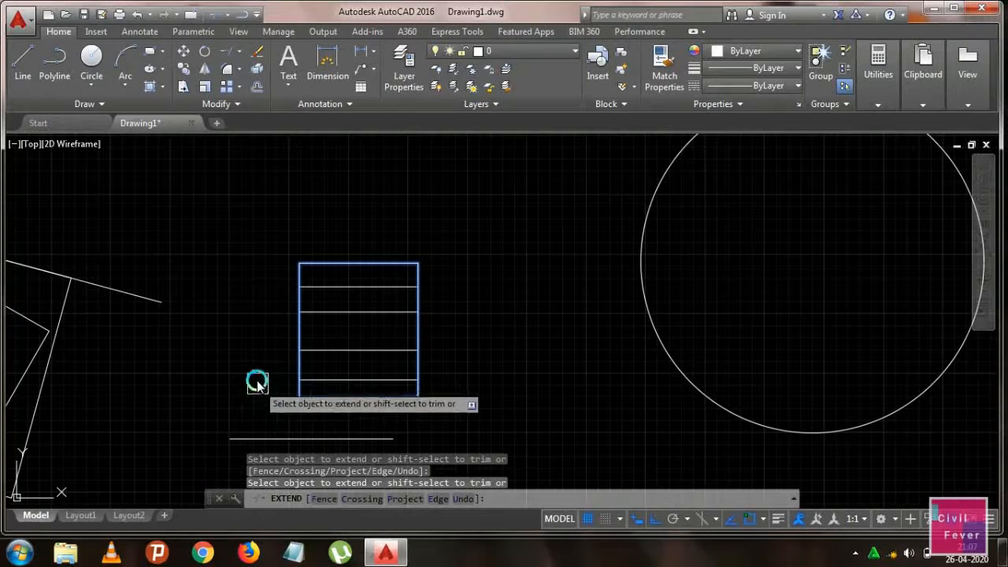
left_click(250, 366, "shift")
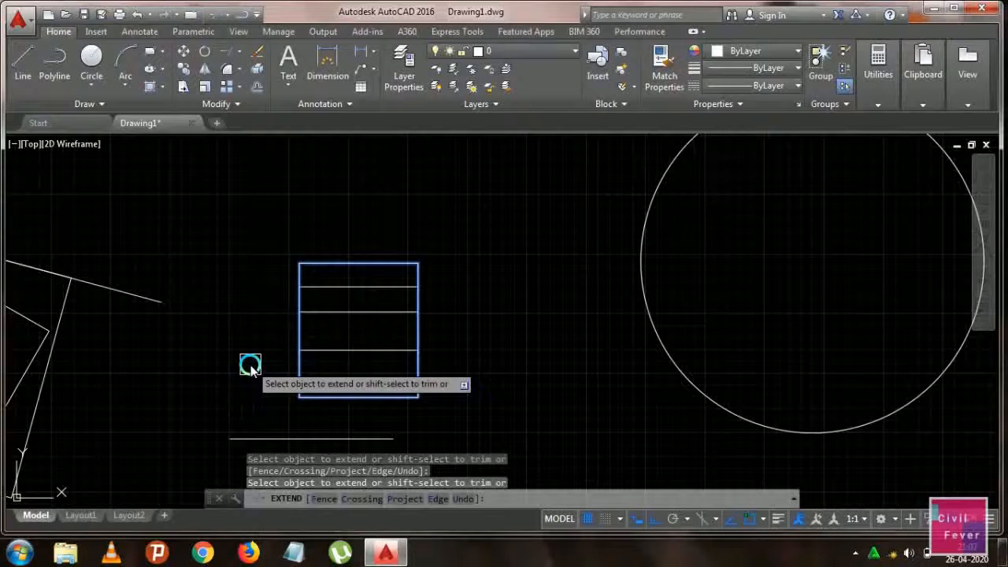
key("Escape")
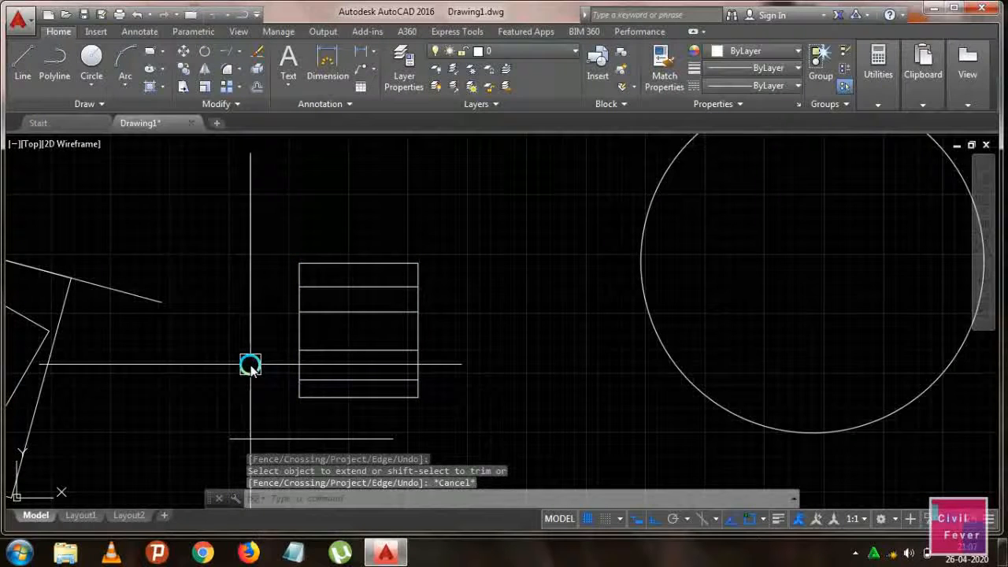
Undo the extend and trim edits on the horizontal lines
key("ctrl+z")
key("ctrl+z")
key("ctrl+z")
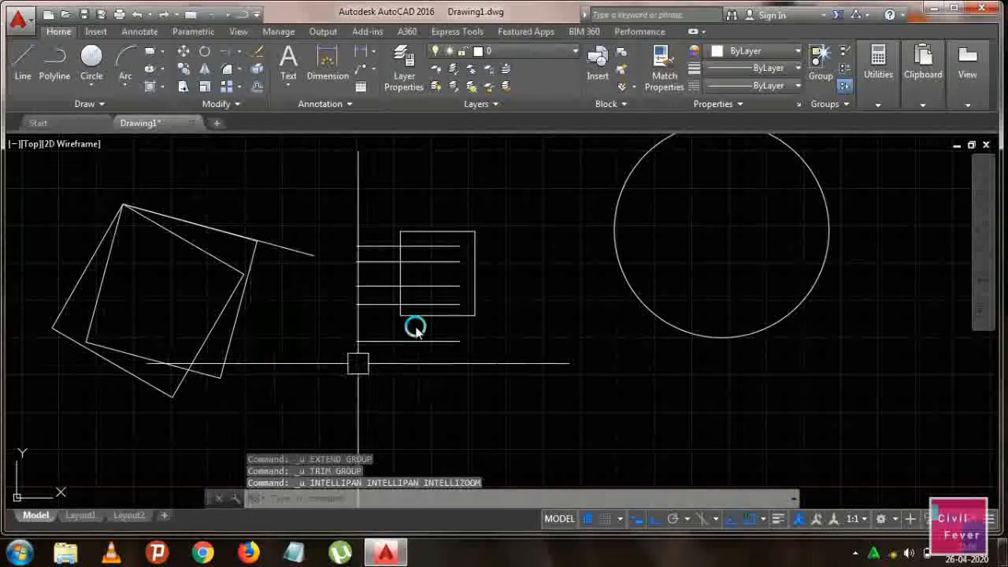
Trim the top two lines inside the small rectangle with all objects as cutting edges, and undo the trims
scroll(367, 315, "up", 3)
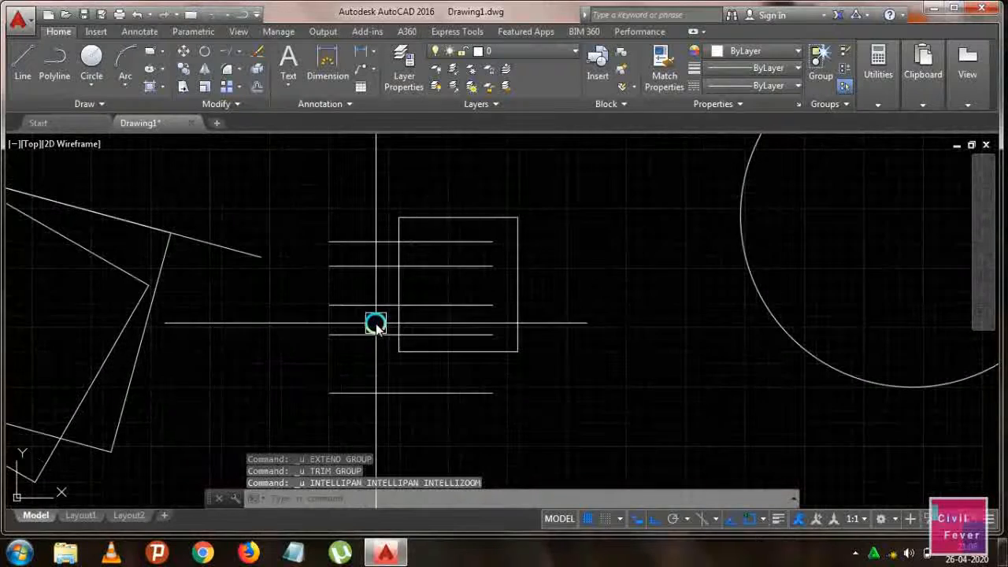
middle_click_drag(358, 329, 326, 334)
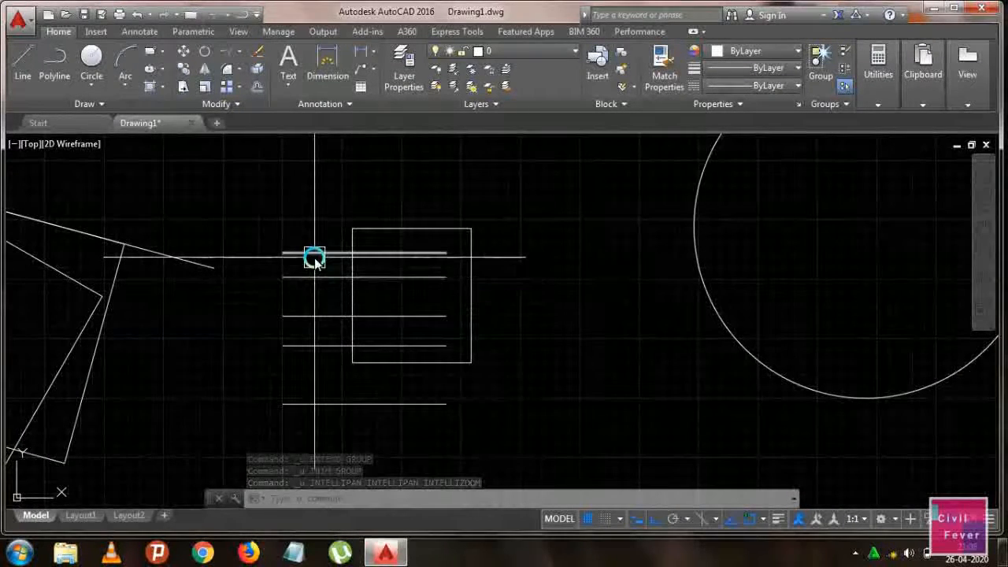
mouse_move(314, 260)
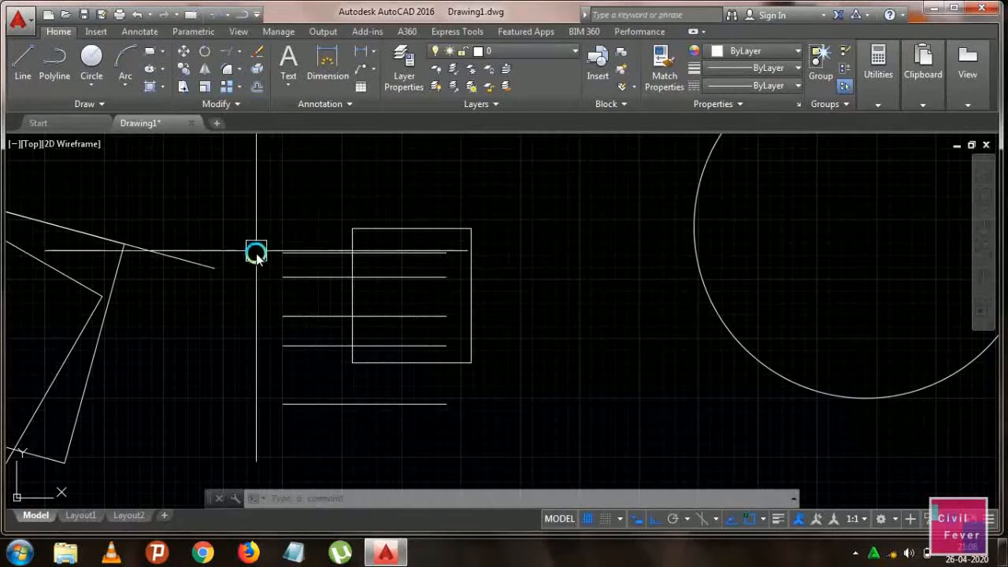
key("Return")
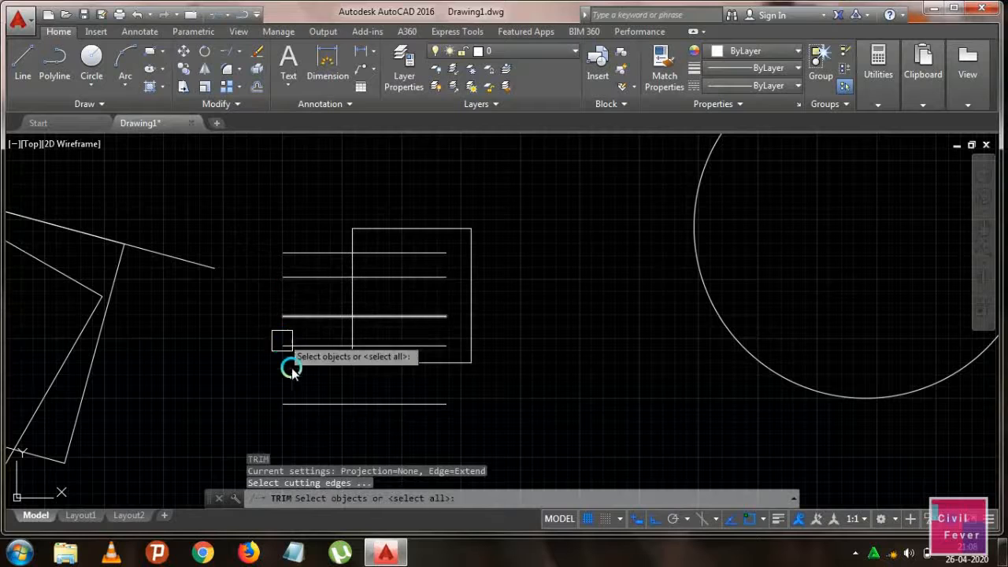
key("Return")
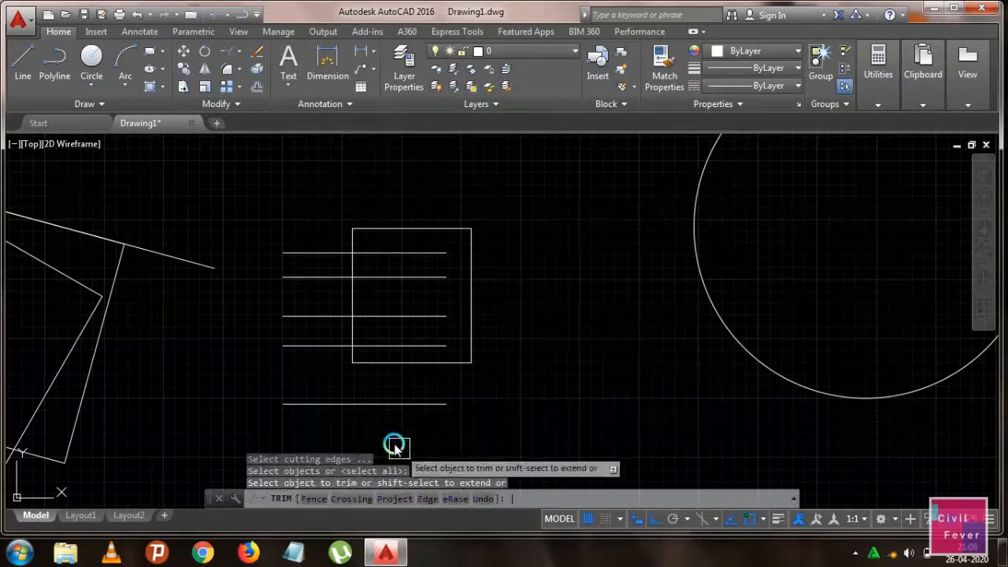
left_click(385, 253)
left_click(389, 276)
left_click(389, 270)
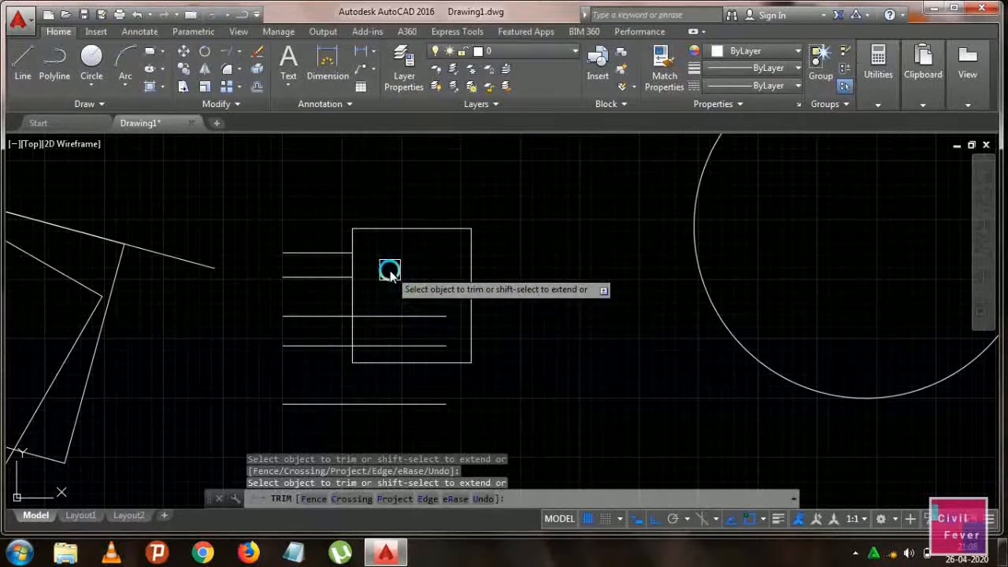
key("Escape")
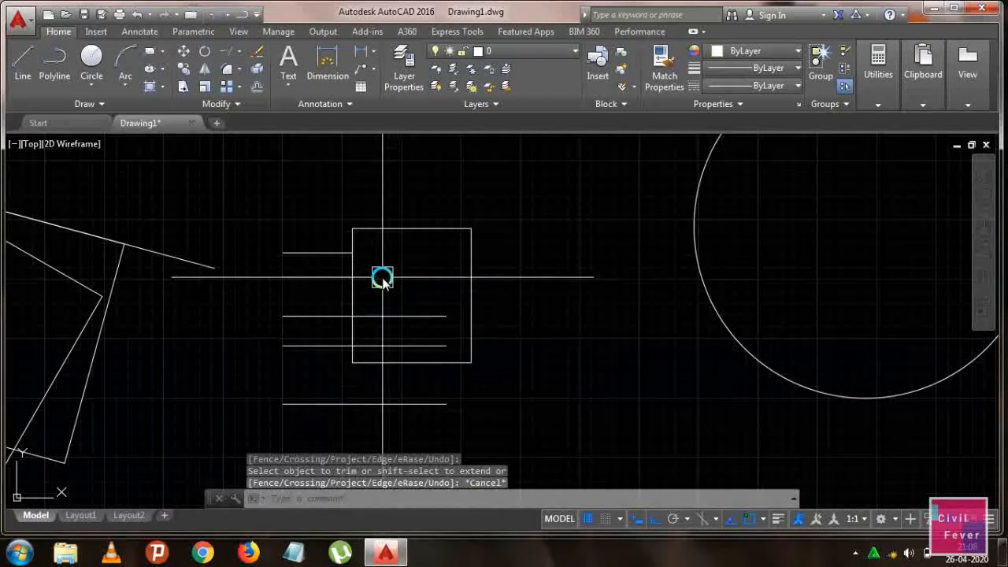
key("ctrl+z")
scroll(382, 277, "down", 3)
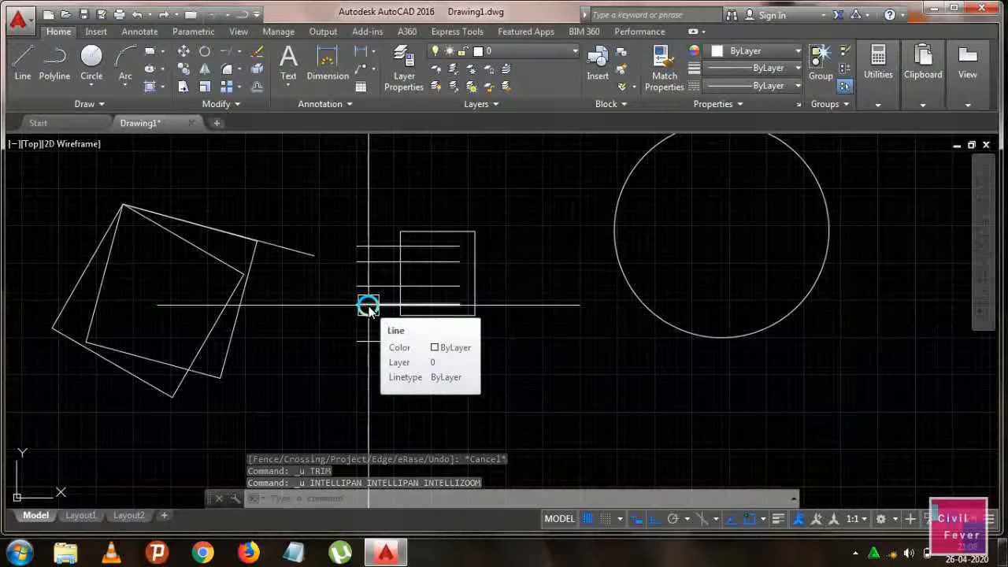
Extend the third and fourth horizontal lines to the small rectangle's right side, using all objects as boundary edges
type("EX")
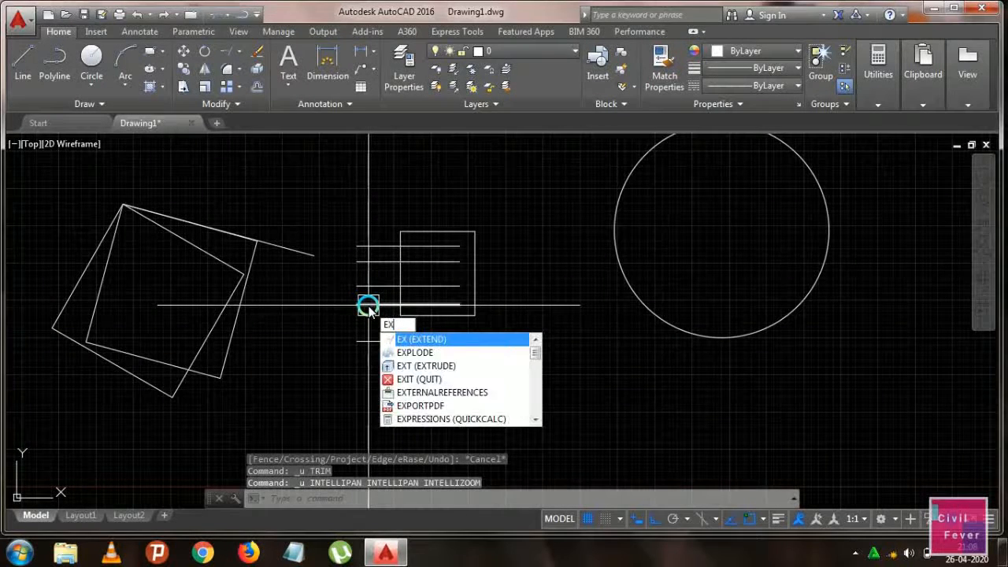
key("Return")
key("Return")
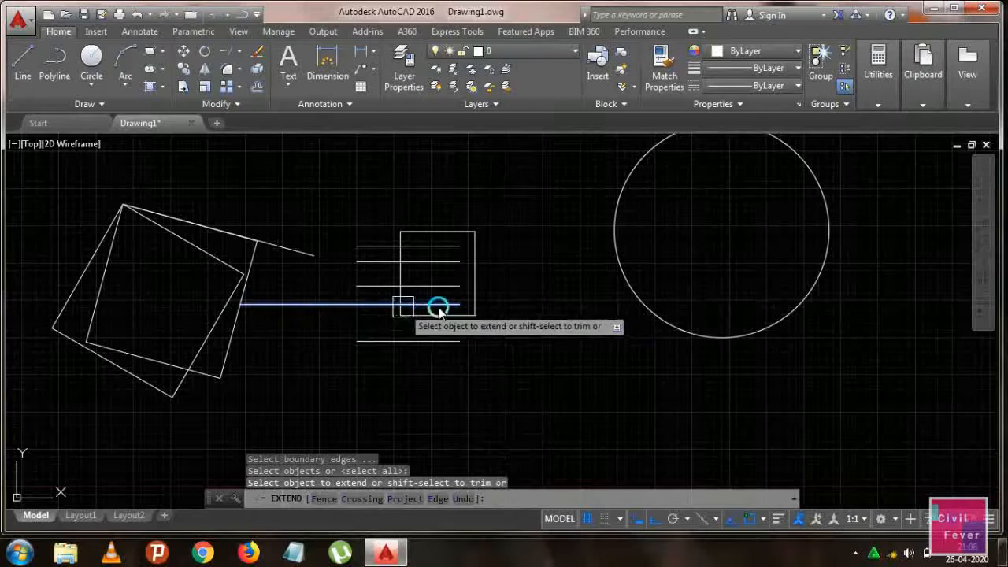
left_click(448, 306)
left_click(434, 287)
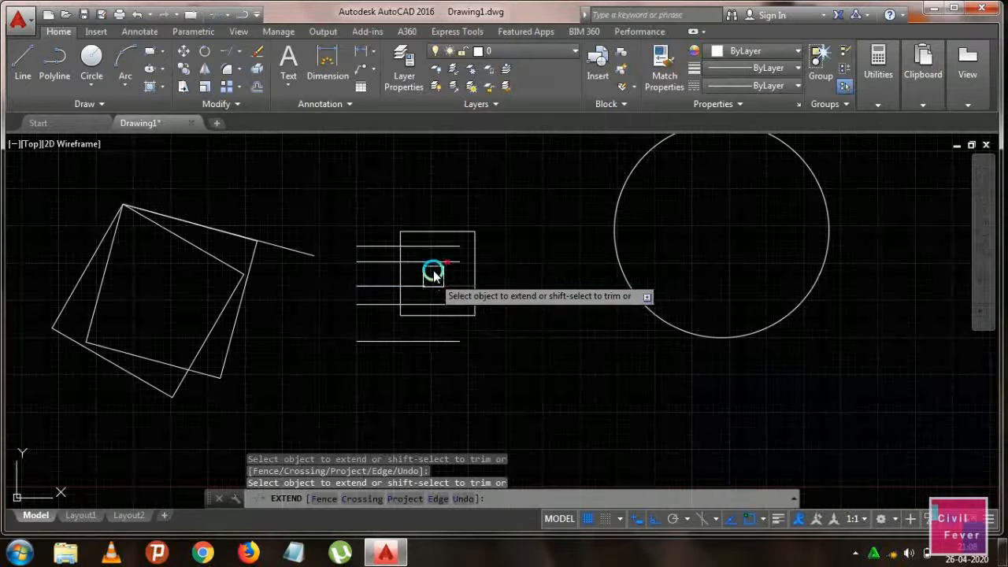
Trim the top two lines back to the rectangle's left side and extend the third line to the circle
left_click(438, 269, "shift")
left_click(450, 250, "shift")
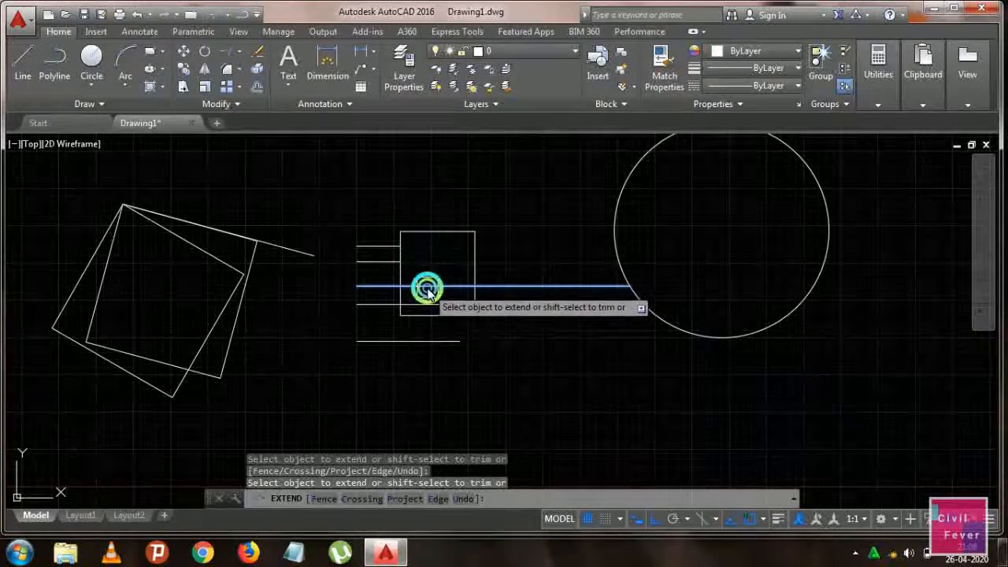
left_click(426, 289)
key("Escape")
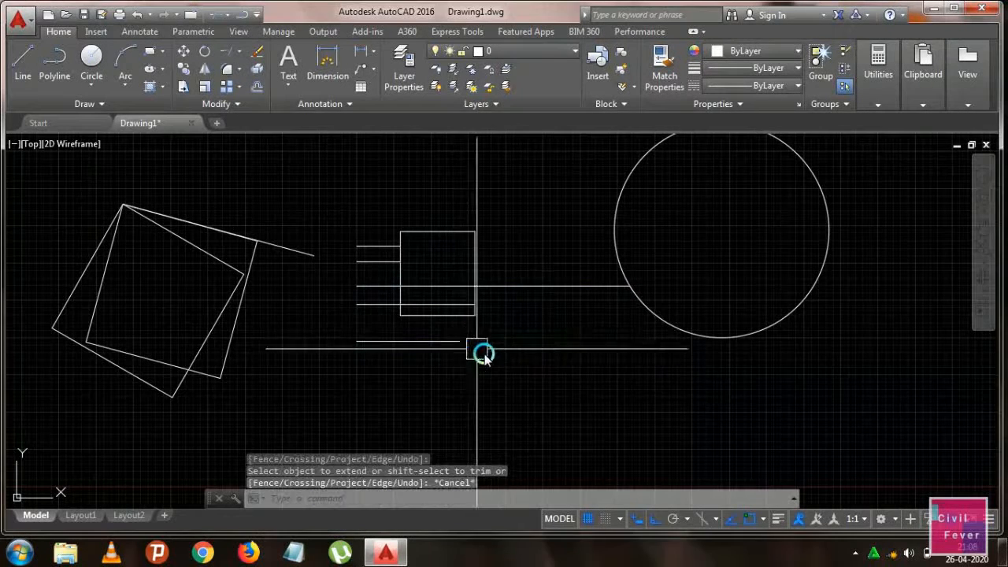
Erase the long horizontal line that reaches the circle with the Erase command, and undo the erase
scroll(465, 351, "down", 2)
middle_click_drag(457, 362, 449, 382)
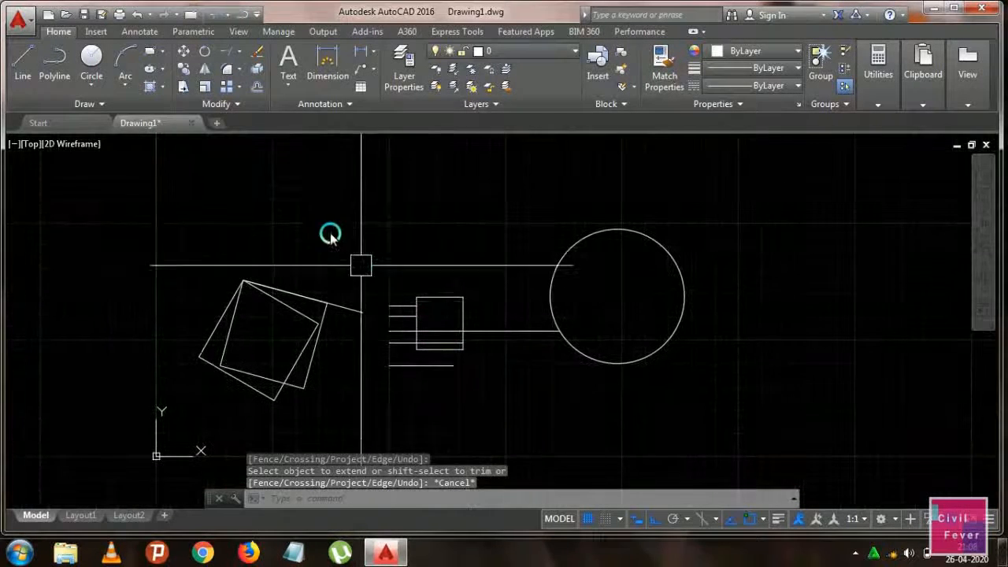
left_click(259, 55)
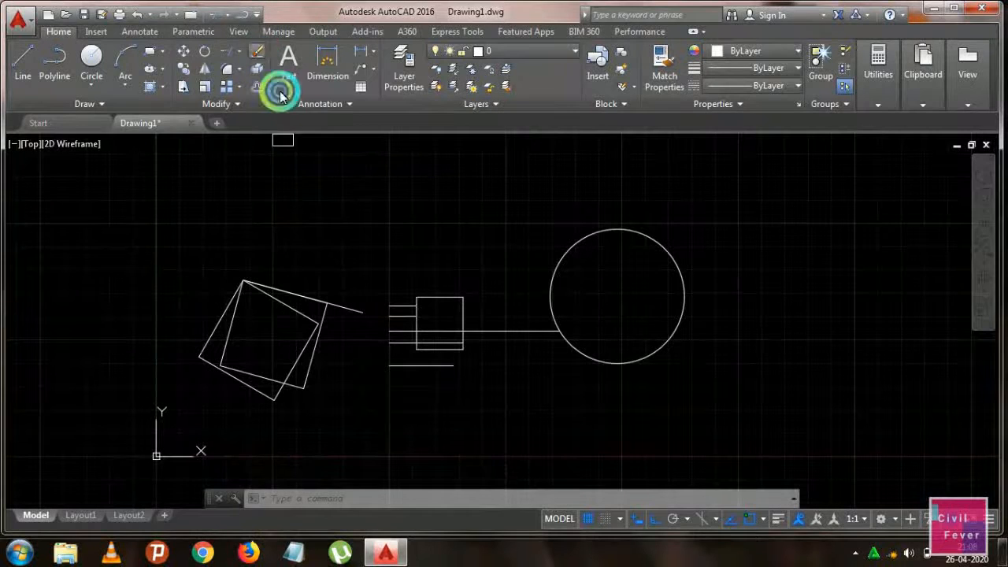
left_click(512, 331)
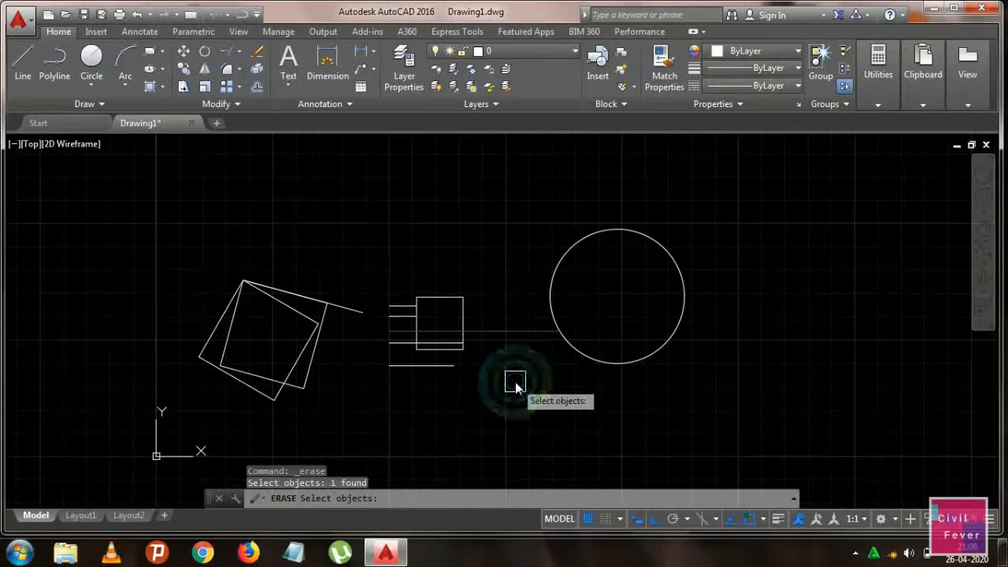
key("Return")
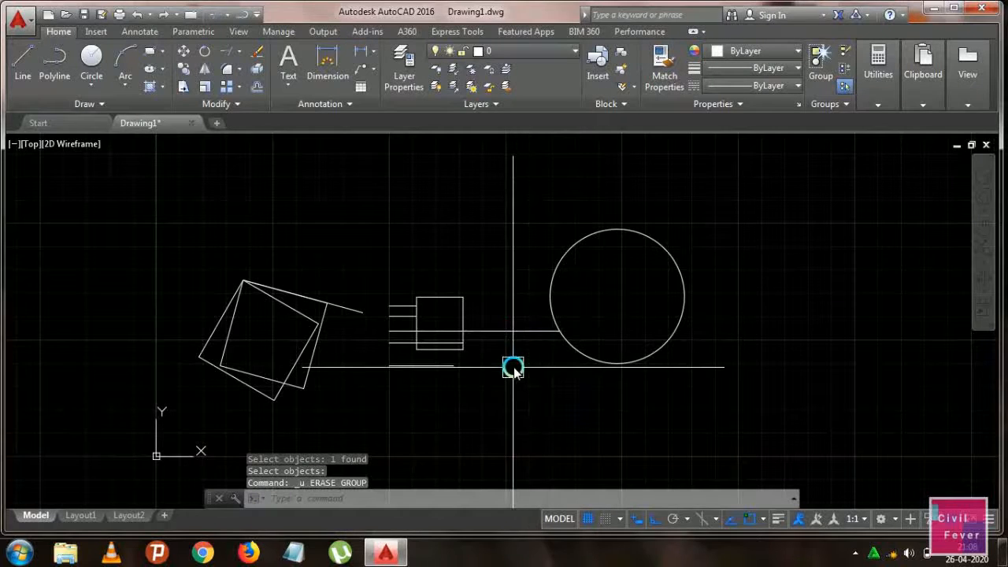
Delete the long horizontal line that reaches the circle by selecting it first, and restore it
key("Escape")
left_click(508, 337)
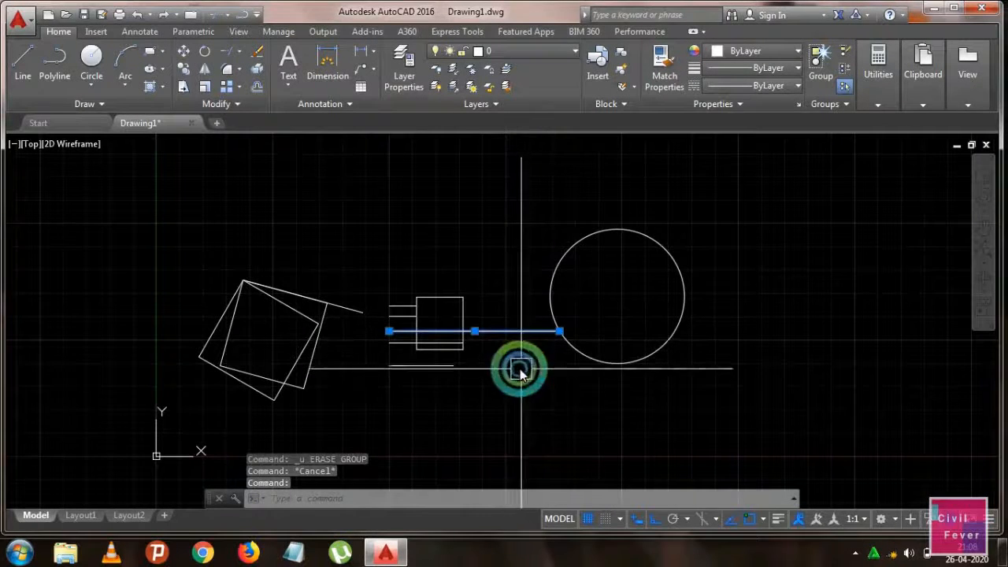
key("Delete")
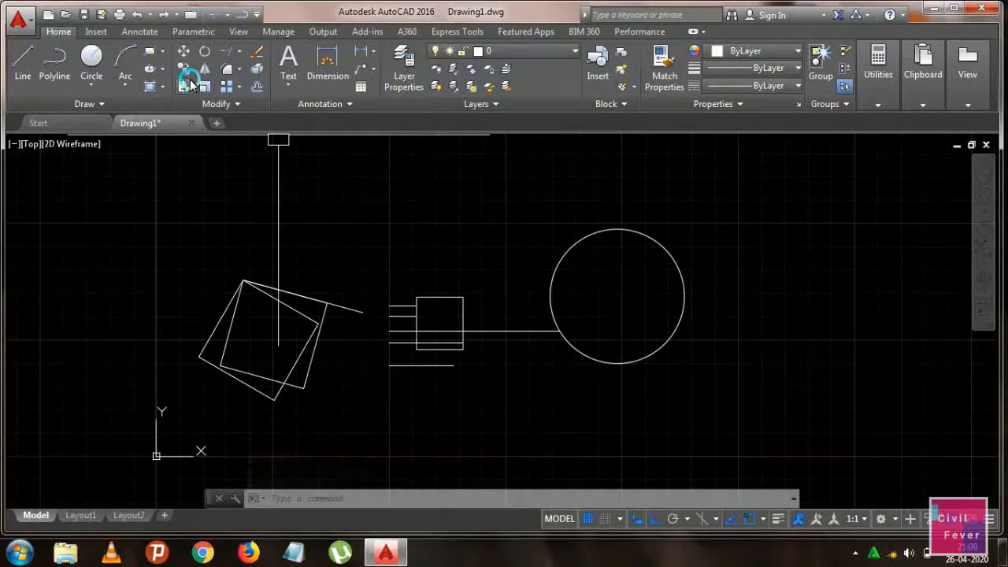
Copy the circle three times to the right from its center, centering each copy on the previous circle's right quadrant
left_click(188, 71)
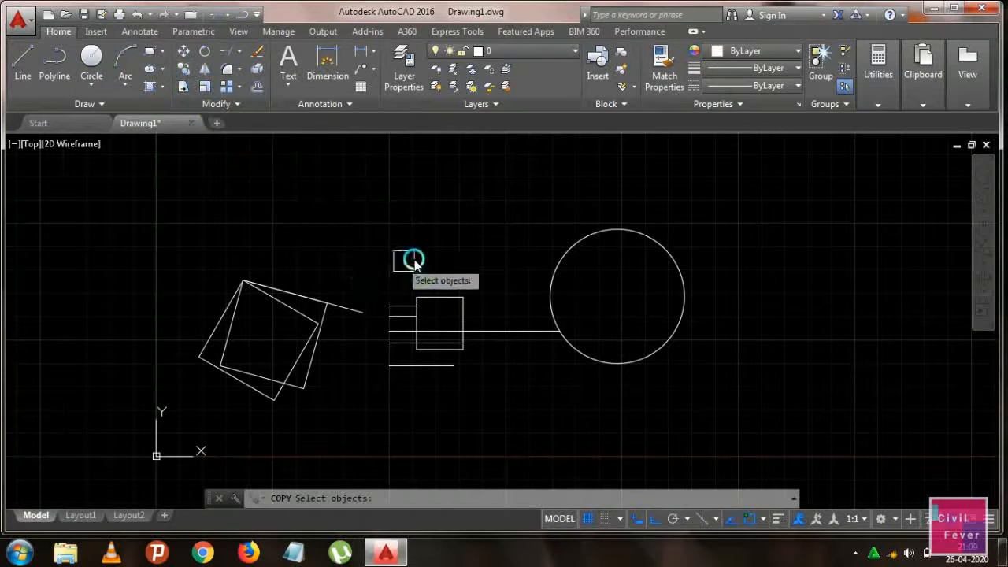
left_click(555, 284)
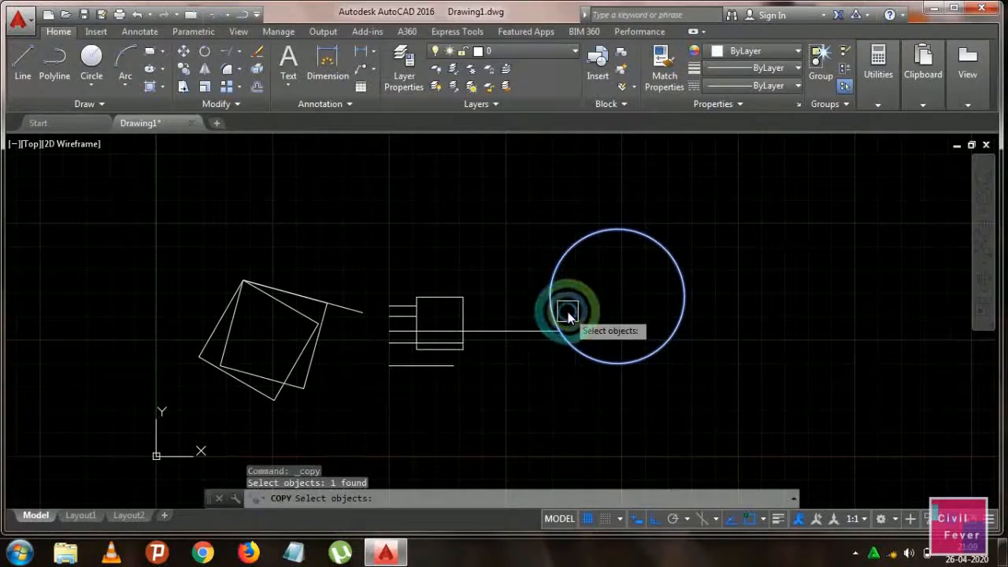
key("Return")
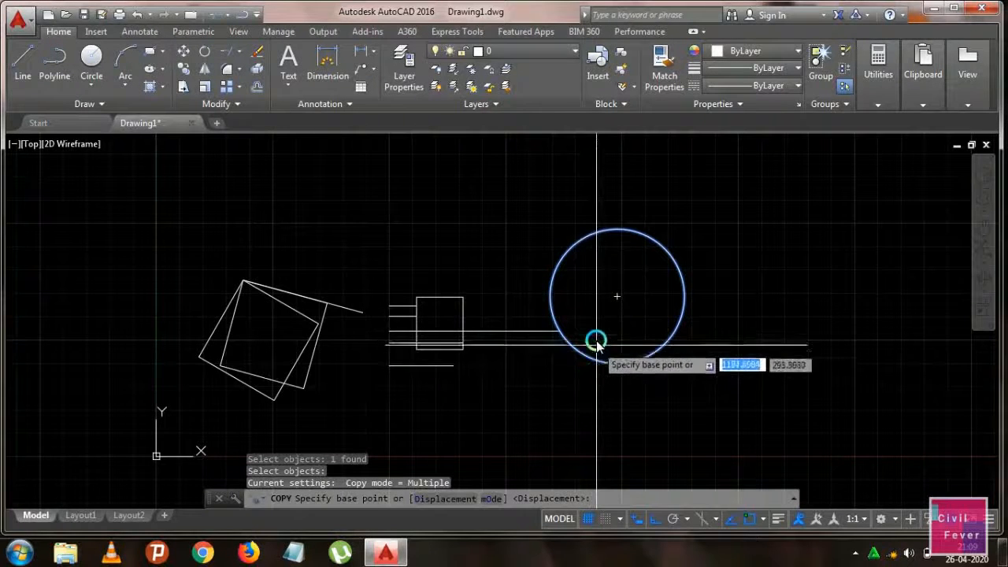
left_click(615, 296)
left_click(683, 298)
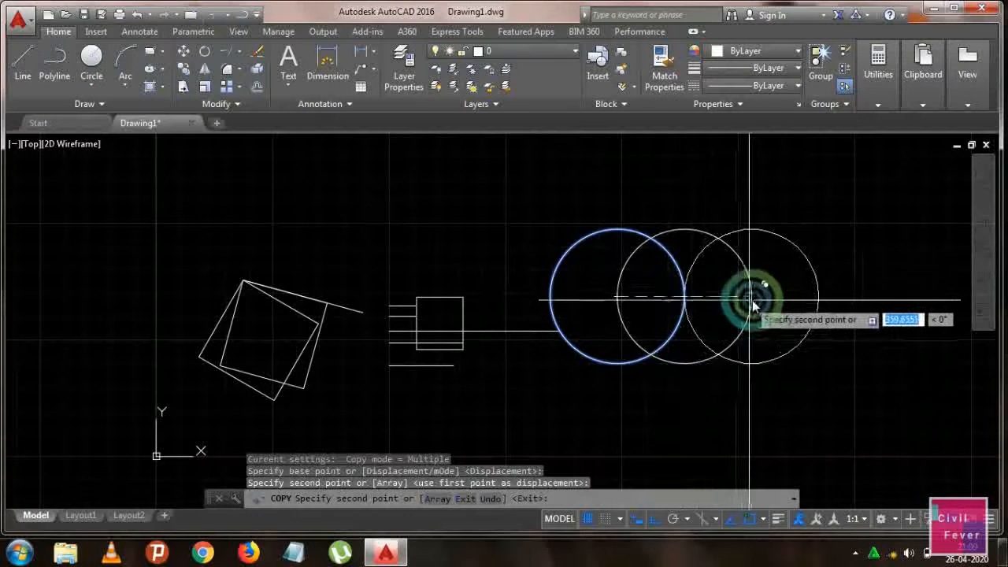
left_click(755, 298)
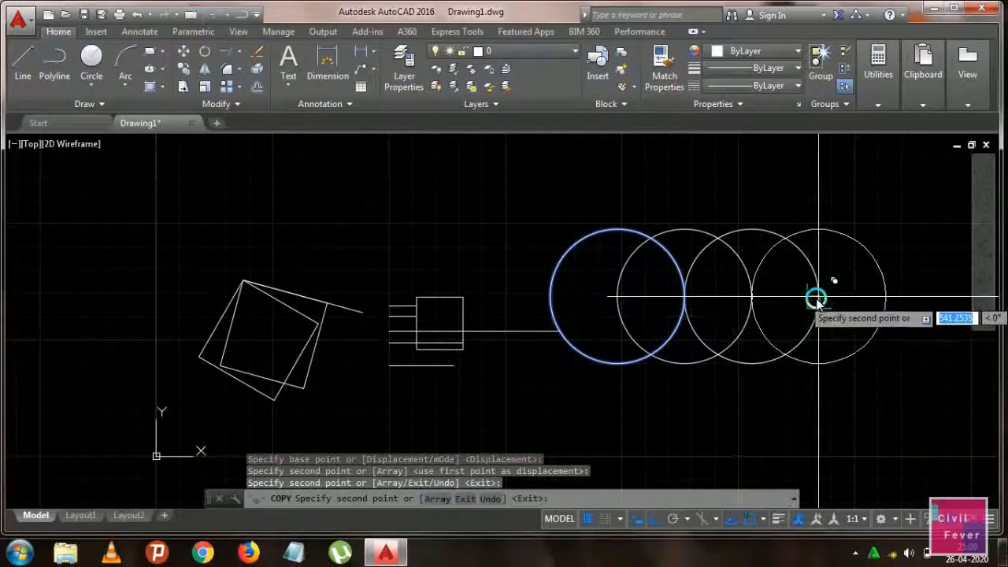
left_click(816, 334)
key("Escape")
Copy the leftmost circle once horizontally to its left so that the copy overlaps the original
scroll(678, 334, "down", 4)
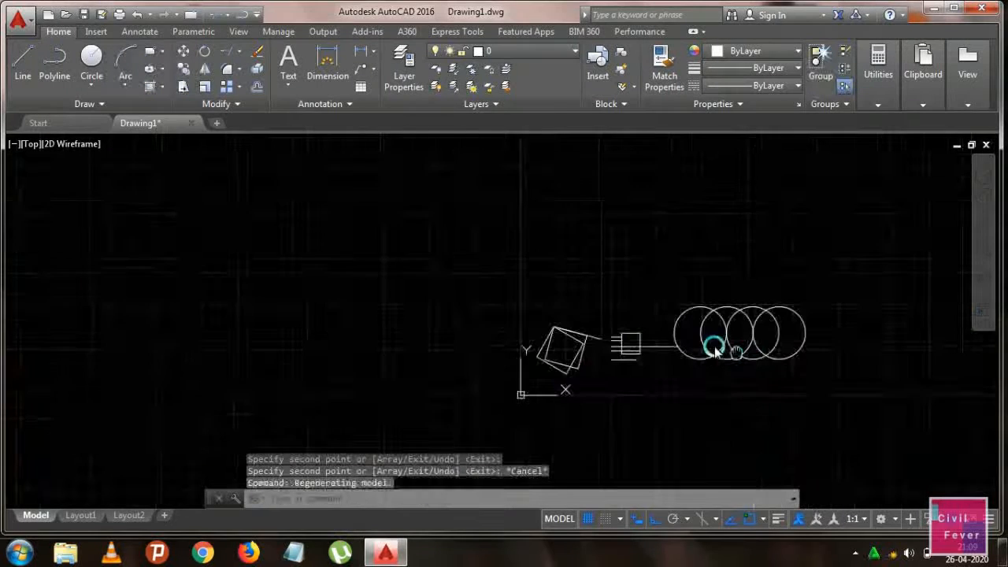
scroll(577, 323, "up", 4)
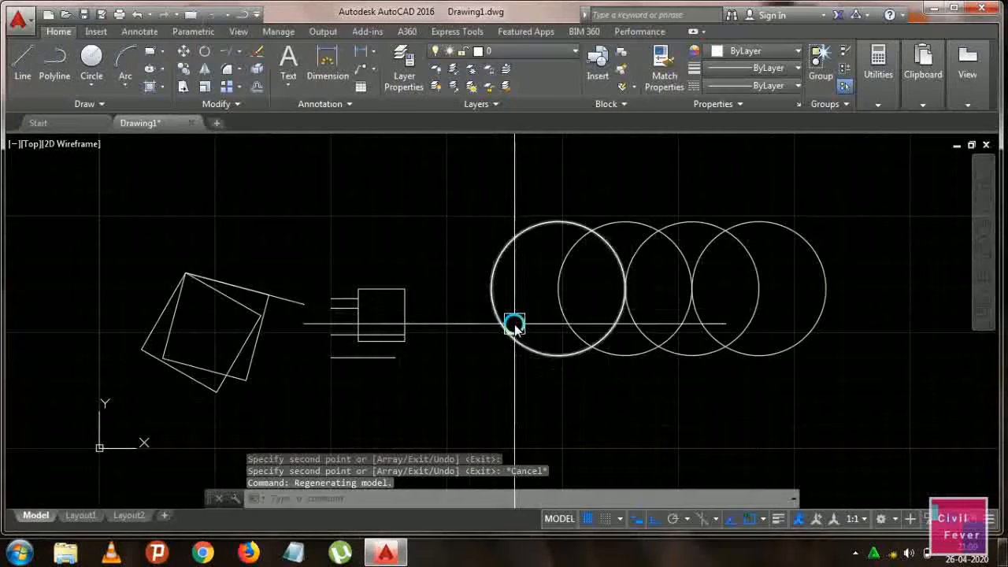
middle_click_drag(507, 325, 448, 321)
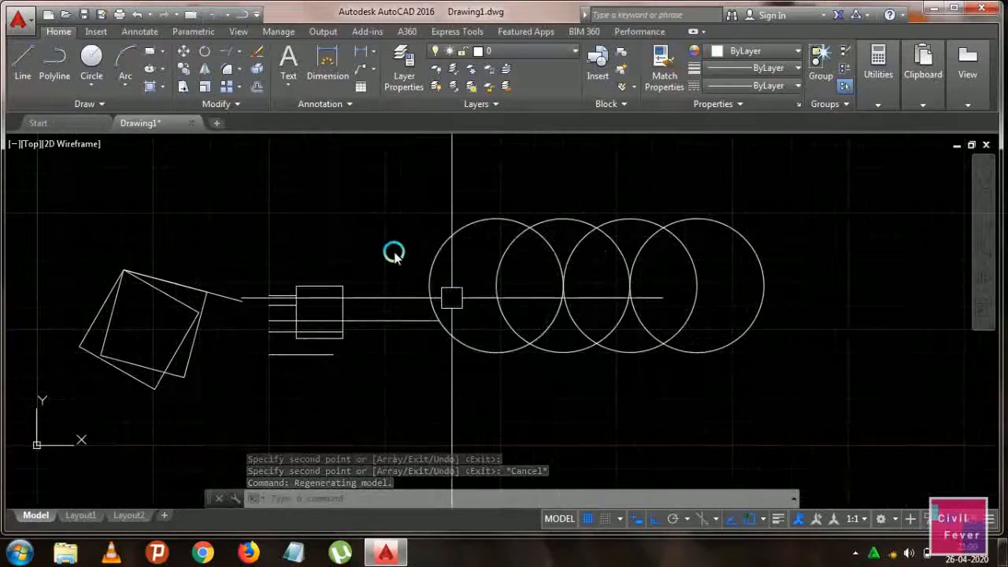
type("c")
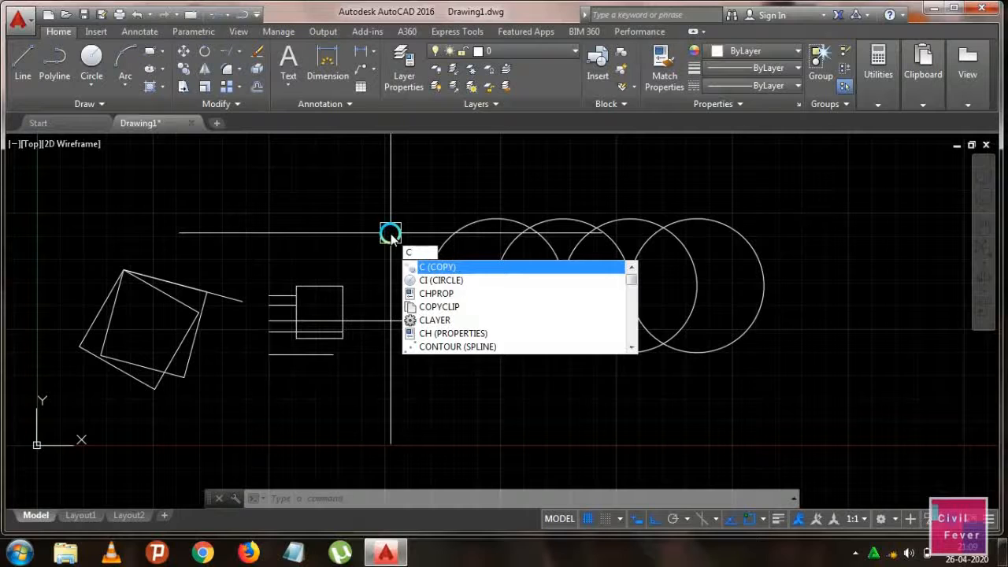
key("Return")
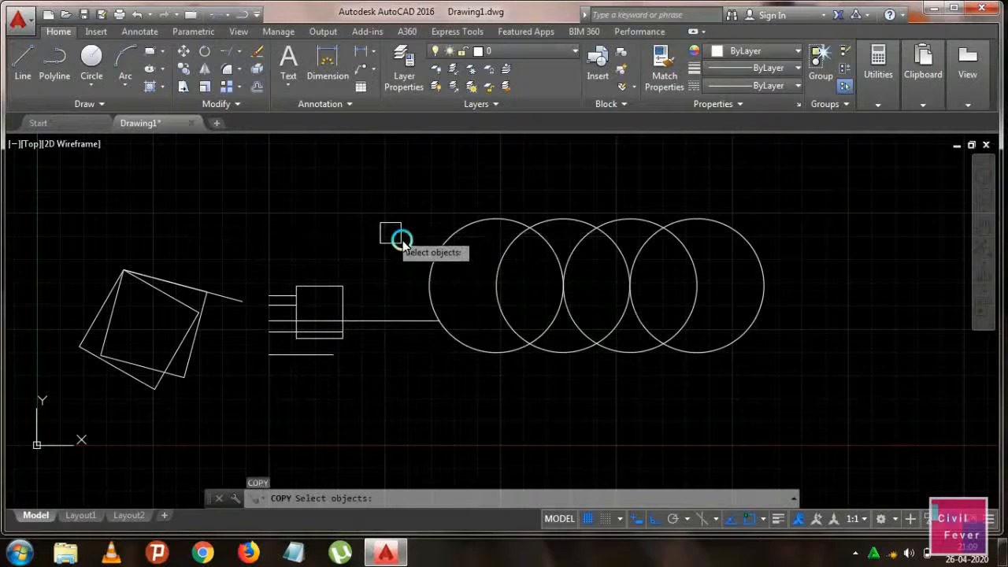
left_click(433, 280)
key("Return")
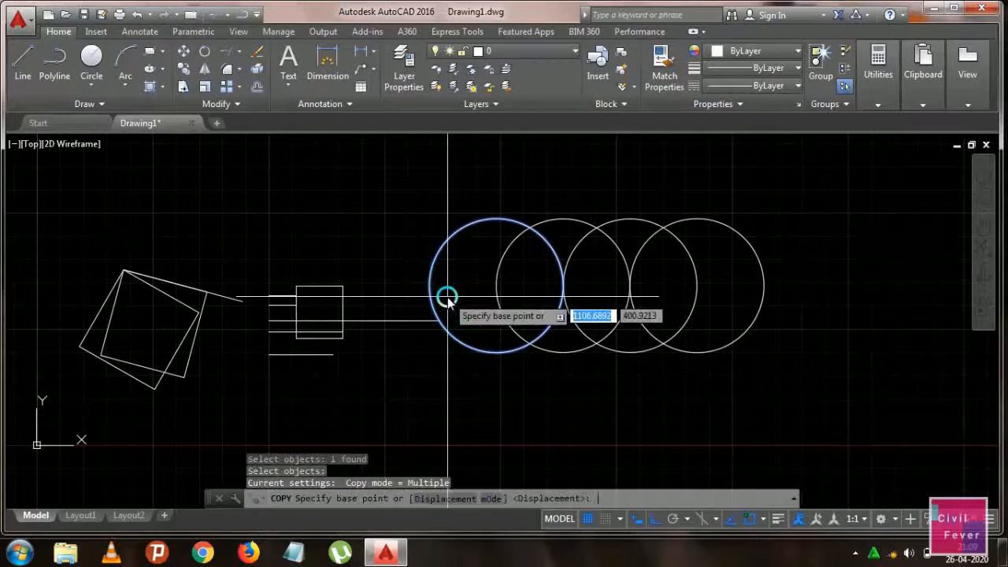
left_click(449, 288)
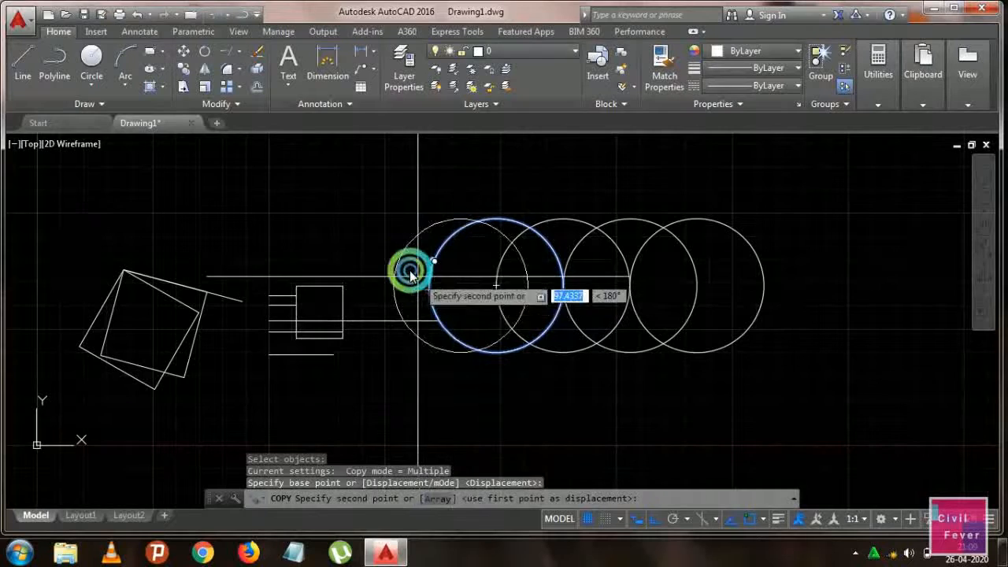
left_click(425, 315)
key("Escape")
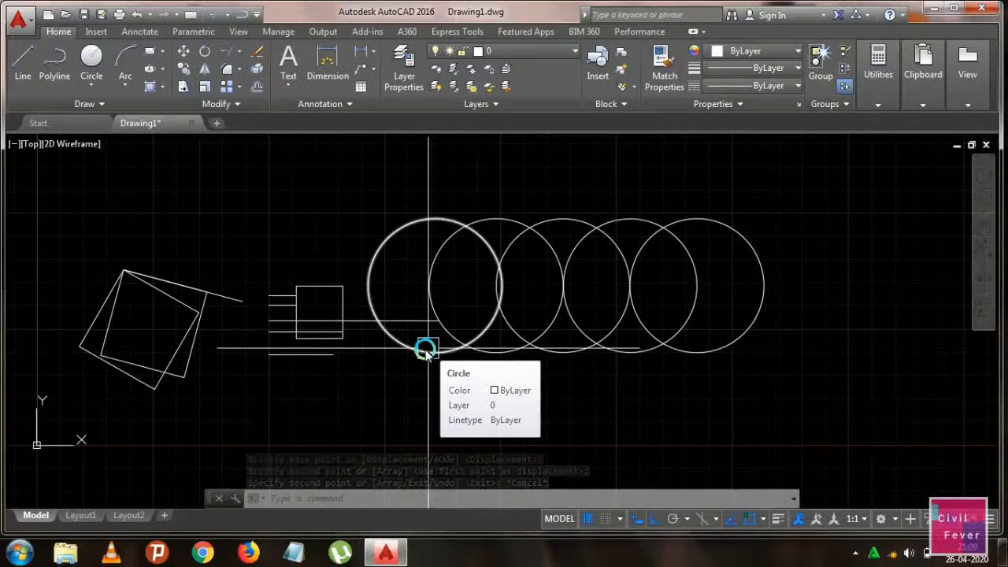
Draw a nearly square rectangle in the empty area above the horizontal lines and the row of circles
scroll(441, 359, "down", 4)
mouse_move(475, 389)
middle_mouse_down()
mouse_move(441, 352)
mouse_move(376, 324)
mouse_move(374, 443)
middle_mouse_up()
scroll(376, 331, "up", 2)
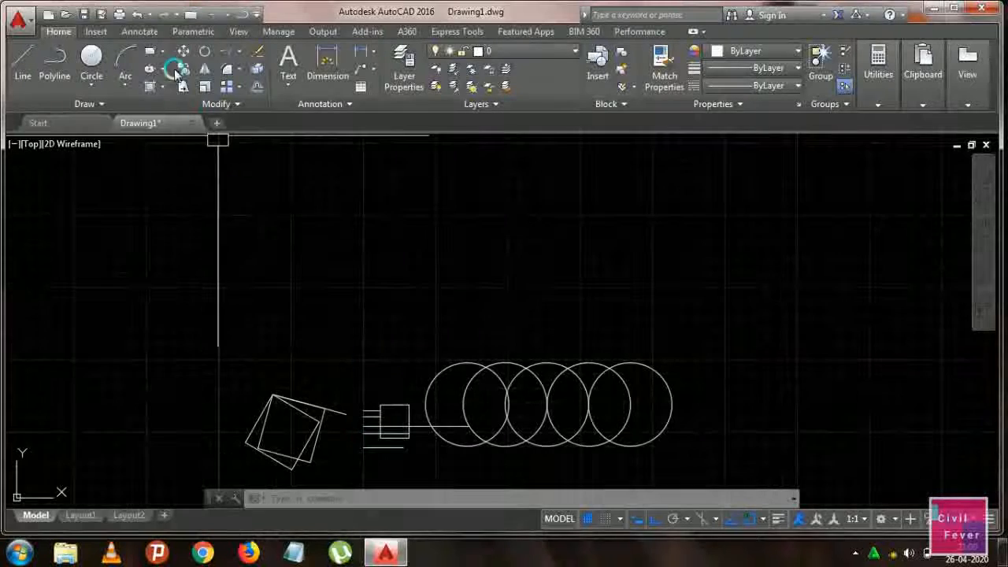
mouse_move(339, 254)
middle_mouse_down()
mouse_move(336, 245)
mouse_move(354, 258)
middle_mouse_up()
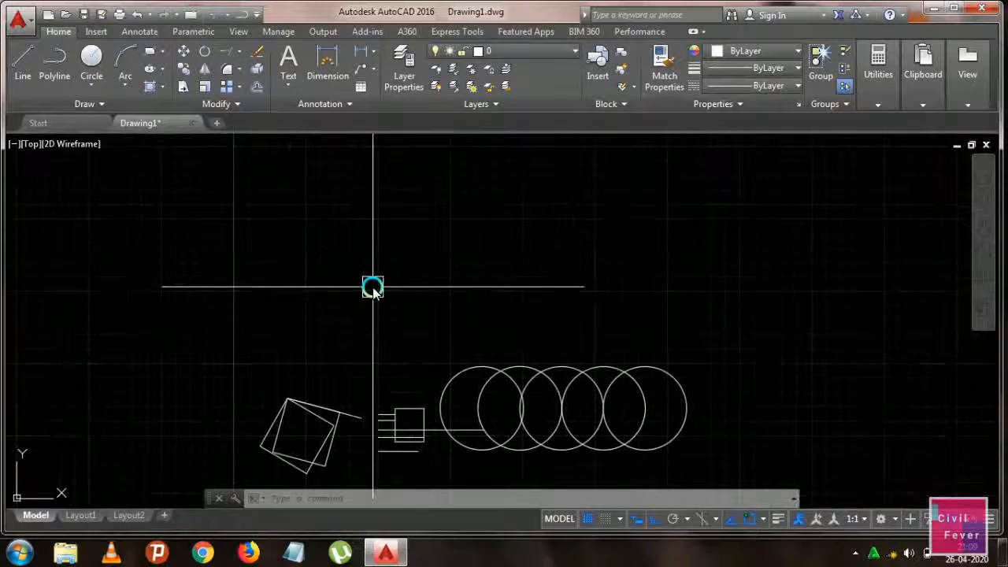
type("C")
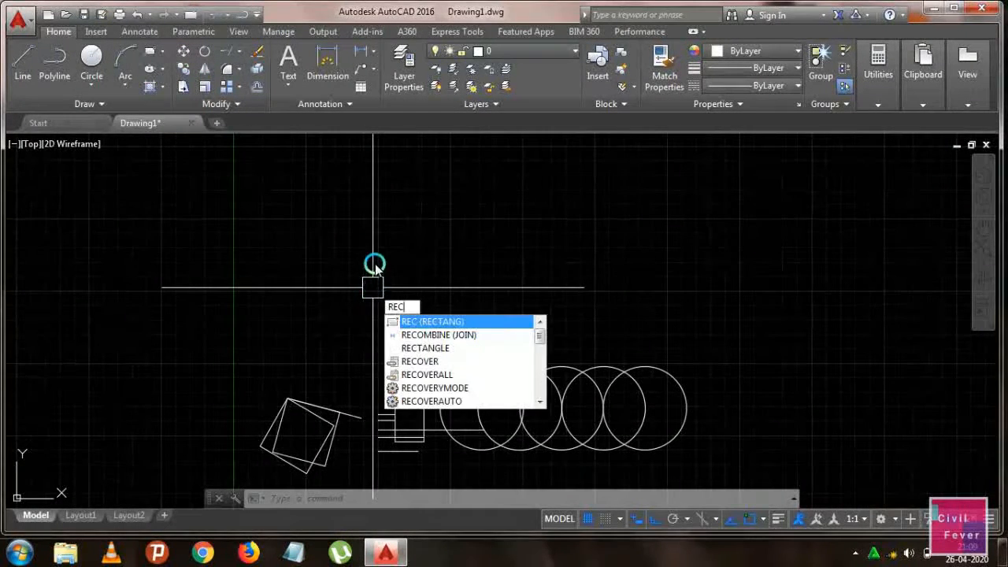
key("Return")
left_click(365, 220)
left_click(439, 286)
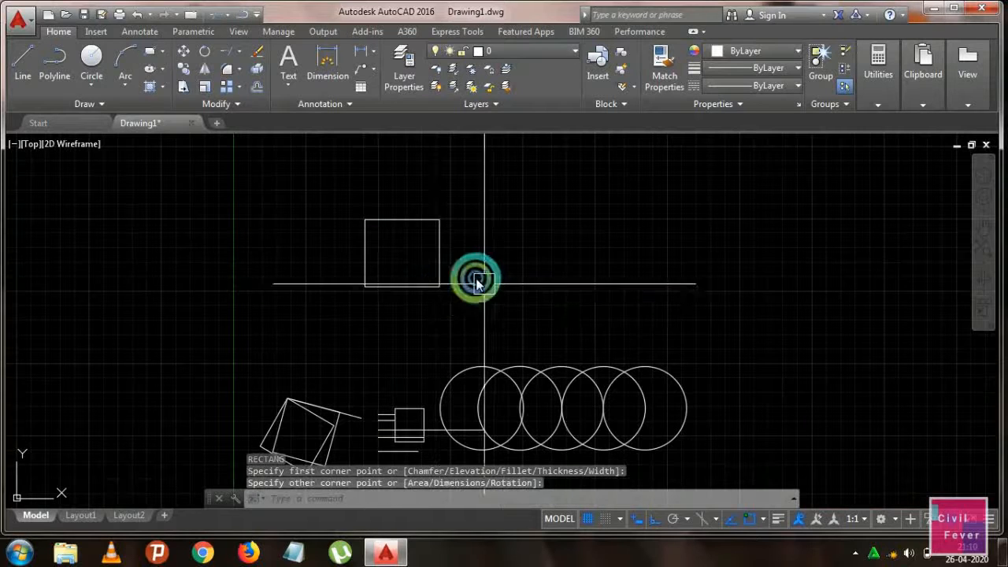
Draw a second, smaller rectangle overlapping the lower-right corner of the new rectangle
type("REC")
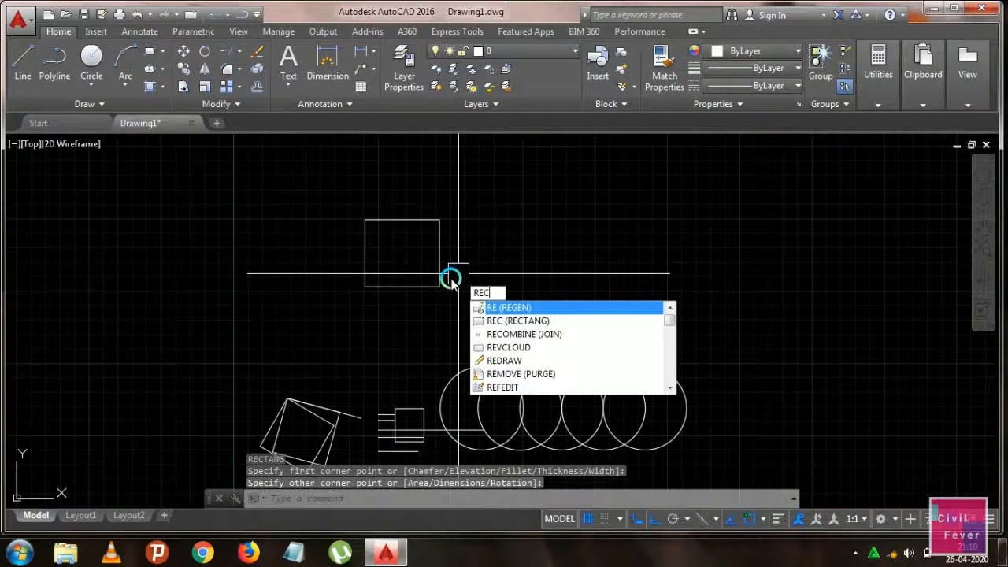
key("Return")
left_click(421, 258)
left_click(475, 317)
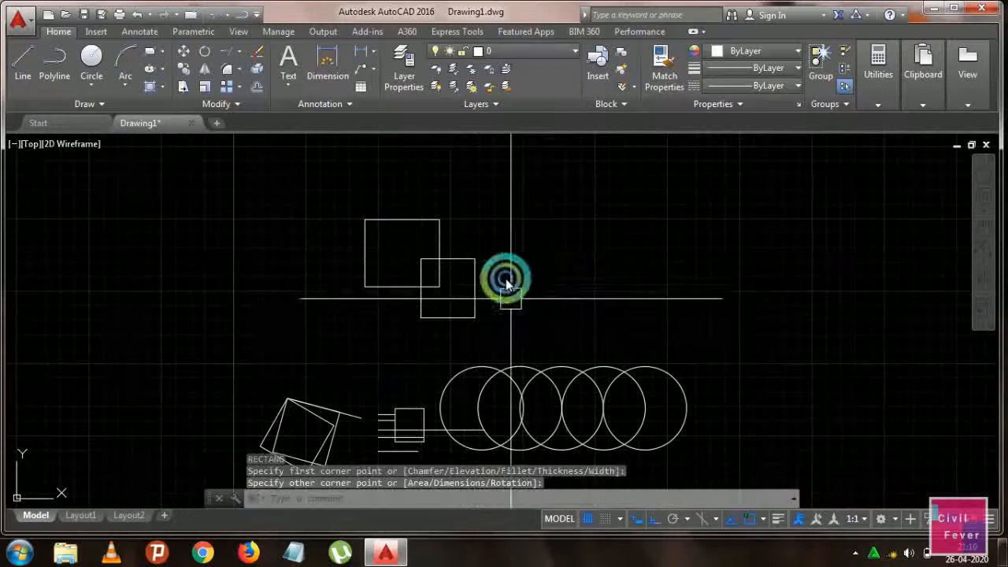
Draw three connected lines right of the rectangles: a long vertical, a horizontal about 300 long to the right, and a short vertical downward
type("l")
key("Return")
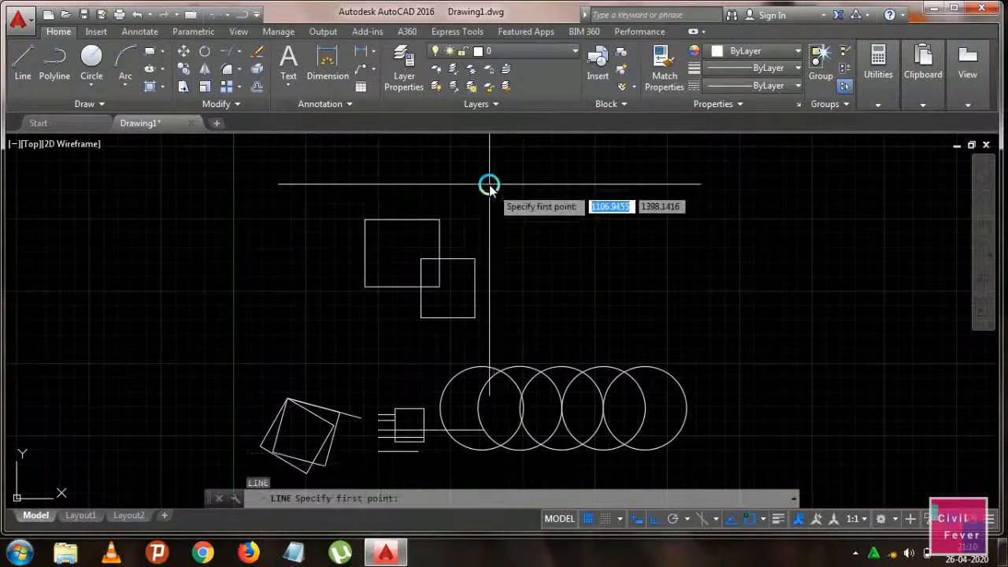
left_click(488, 185)
left_click(504, 288)
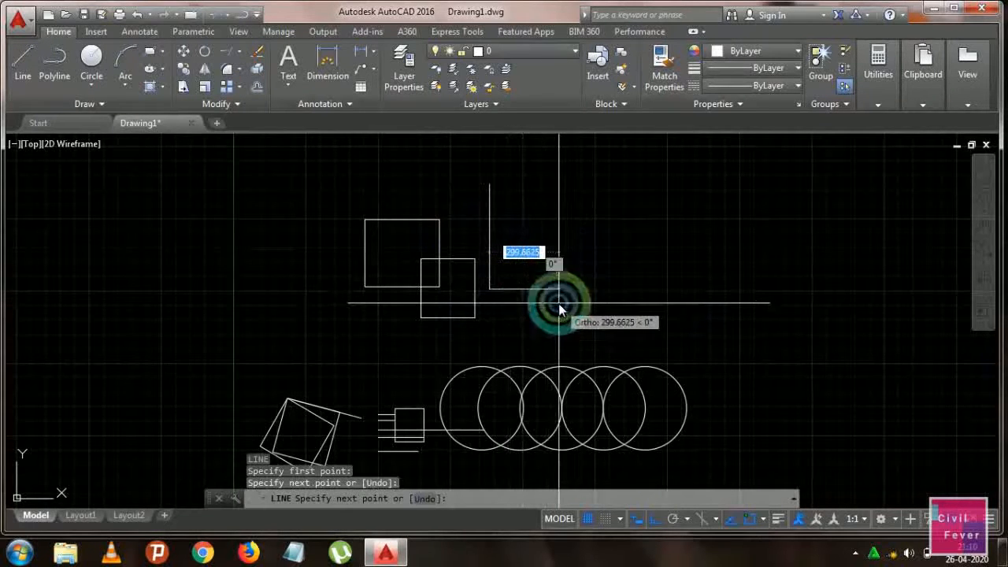
left_click(560, 308)
left_click(551, 322)
key("Escape")
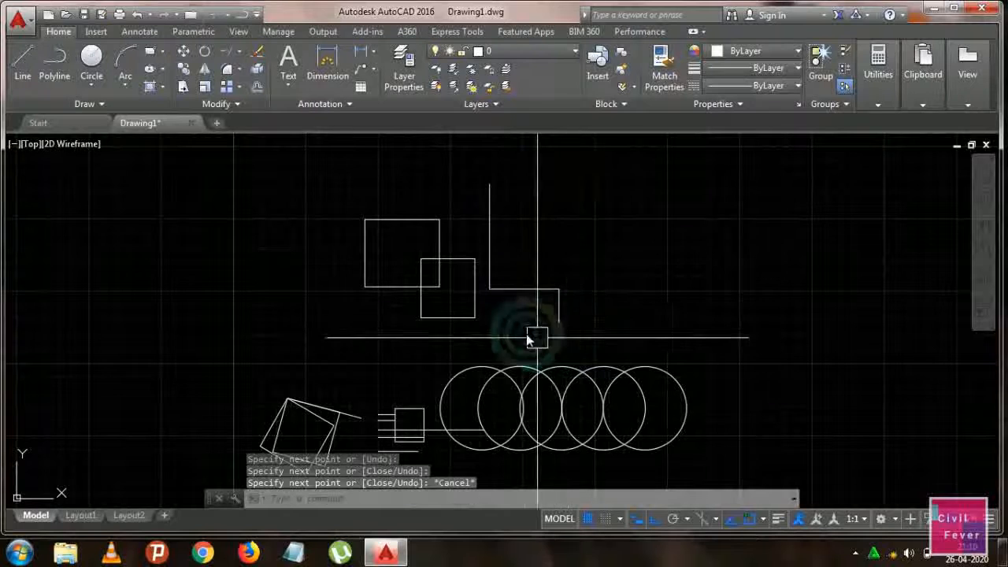
Mirror the two overlapping rectangles across a vertical line through the smaller one's lower-right corner, keeping the originals, and undo the mirror
middle_click_drag(516, 334, 467, 325)
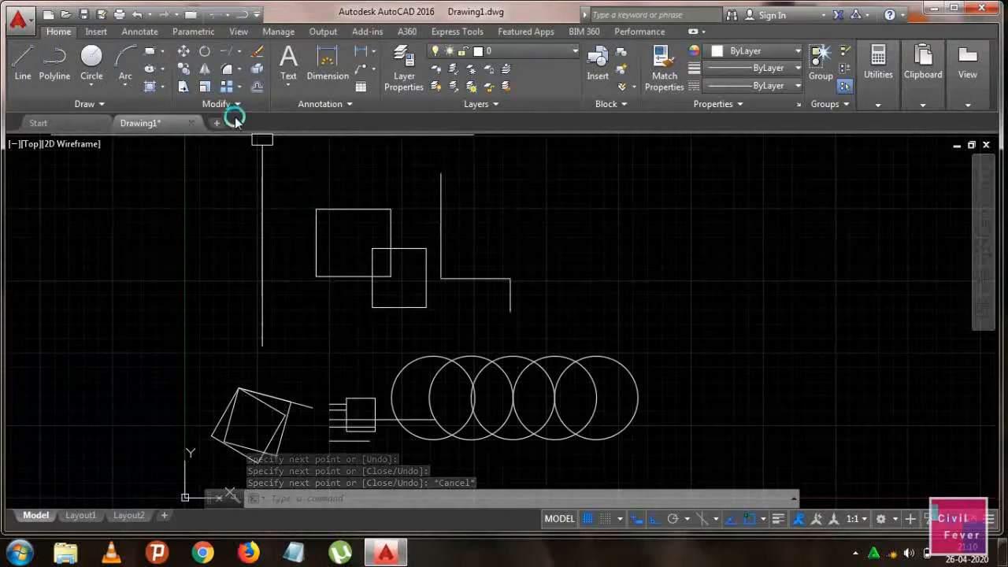
left_click(204, 69)
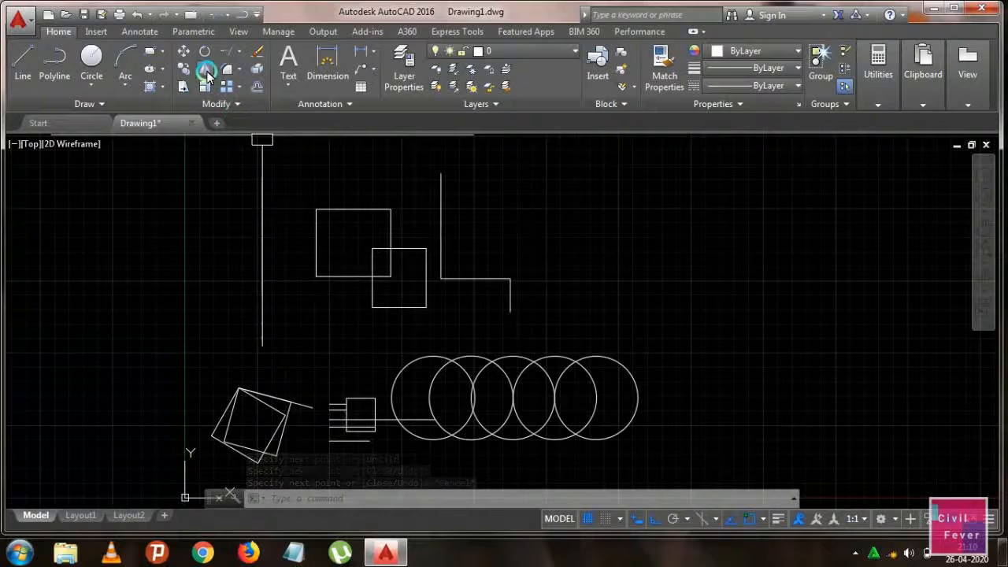
left_click(327, 213)
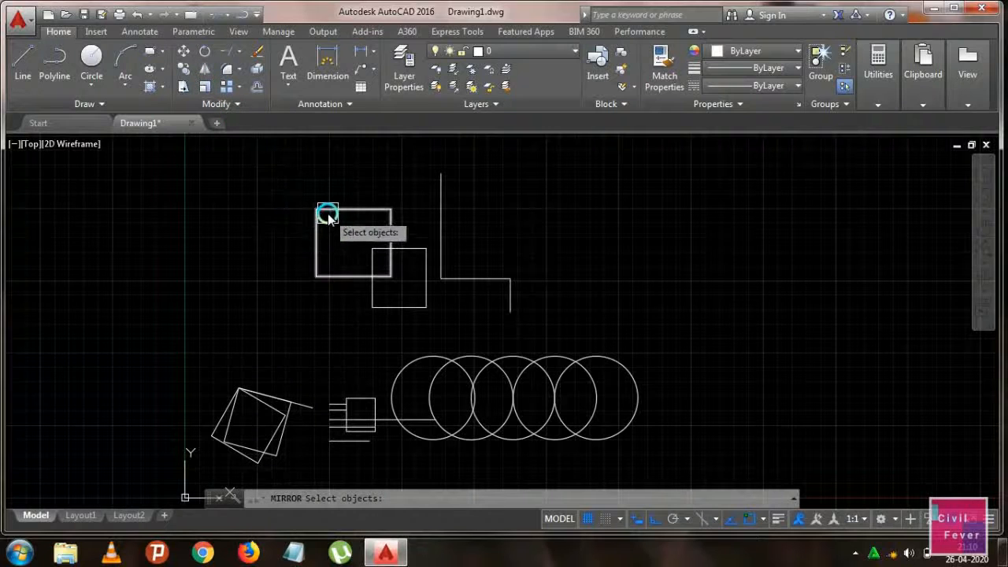
left_click(372, 254)
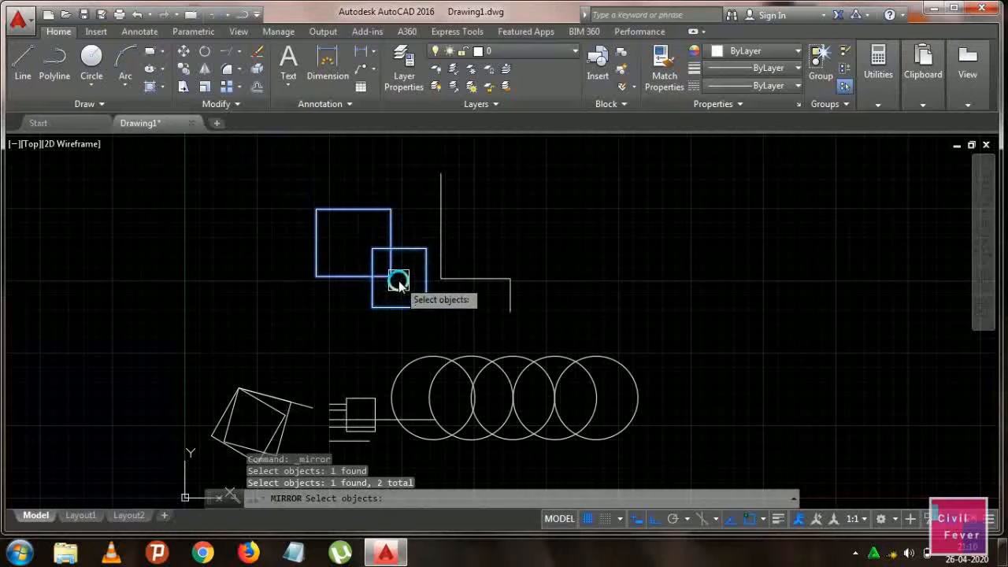
key("Return")
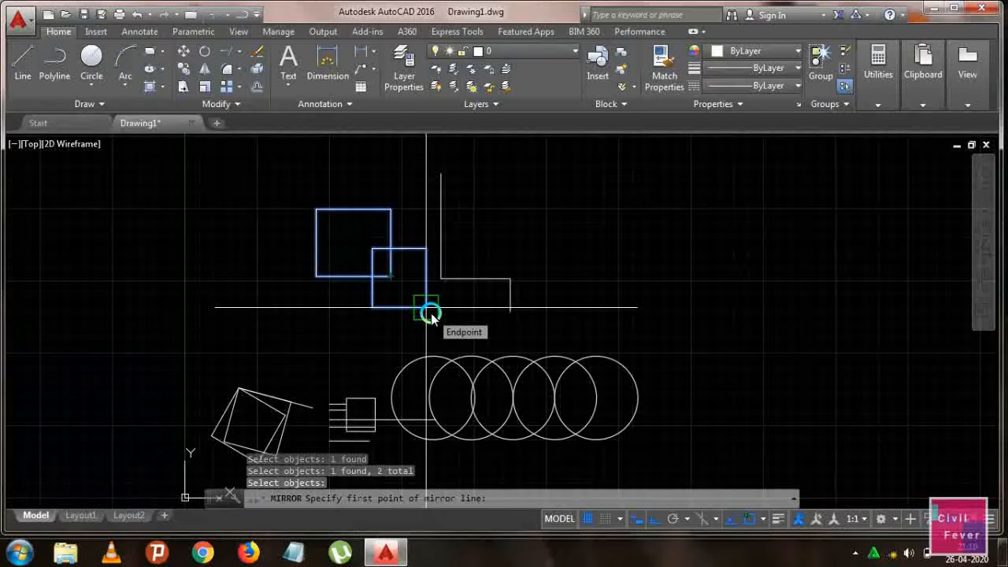
left_click(427, 309)
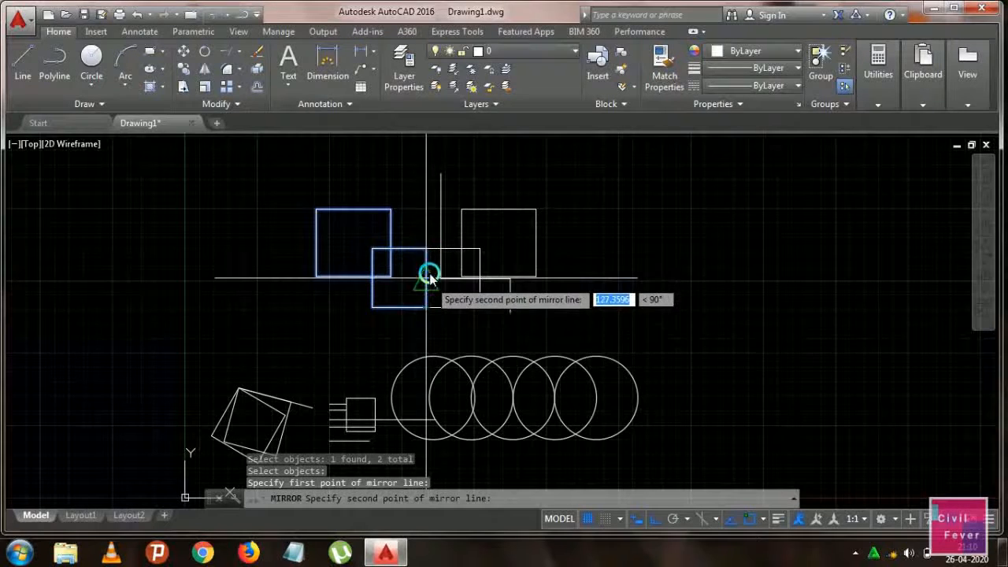
left_click(421, 220)
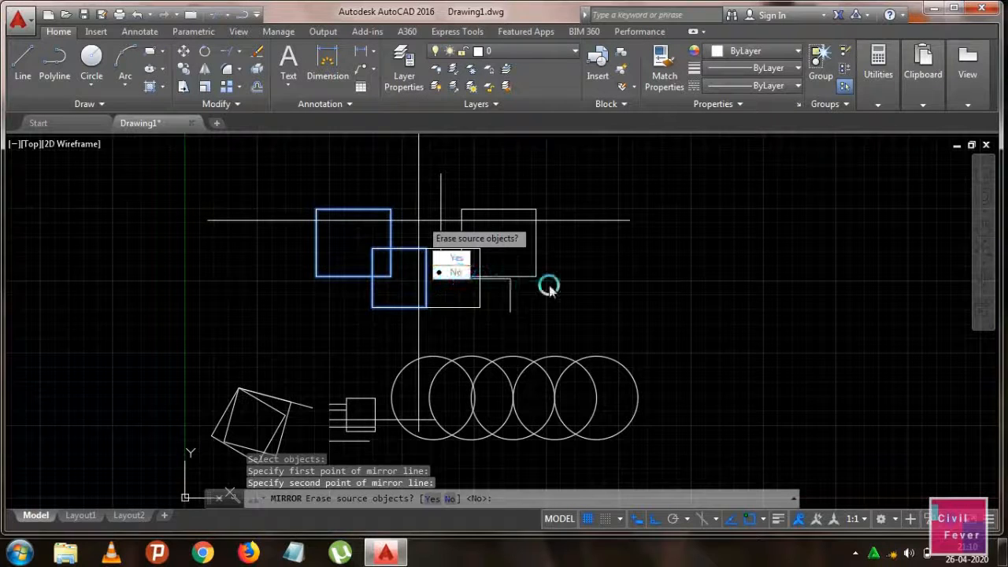
key("Return")
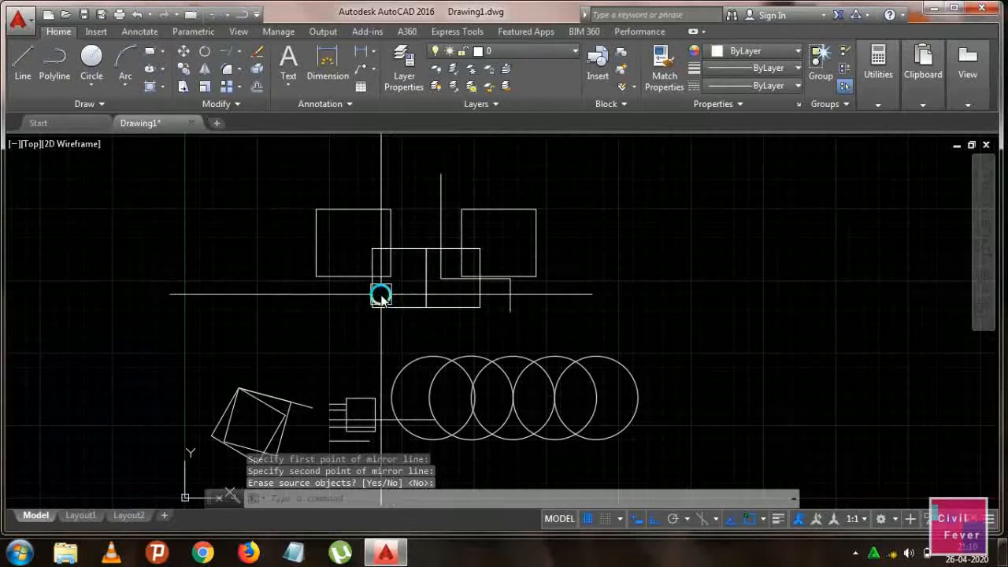
key("ctrl+z")
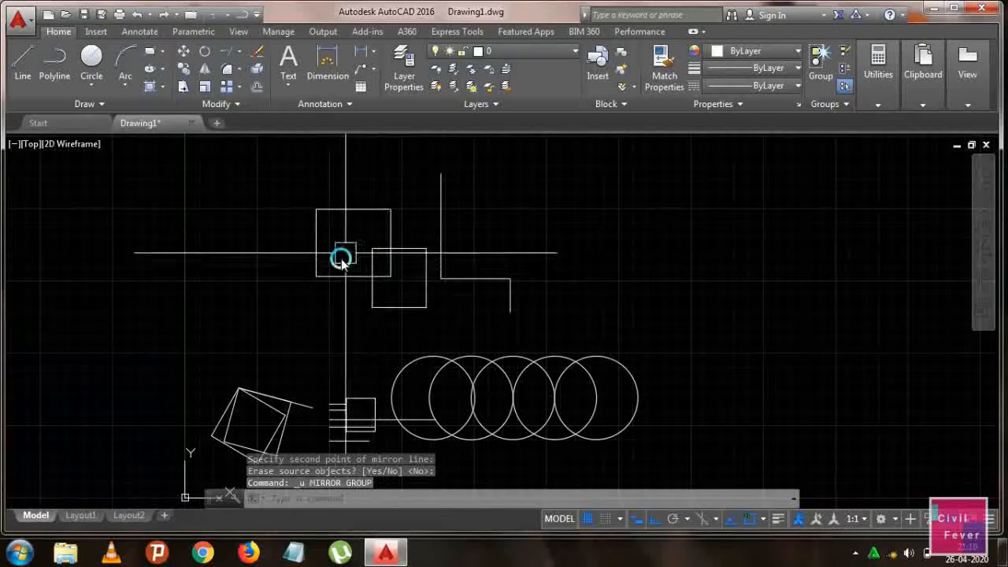
Mirror both rectangles across the long vertical line beside them, erasing the source objects, and undo the mirror
left_click(387, 307)
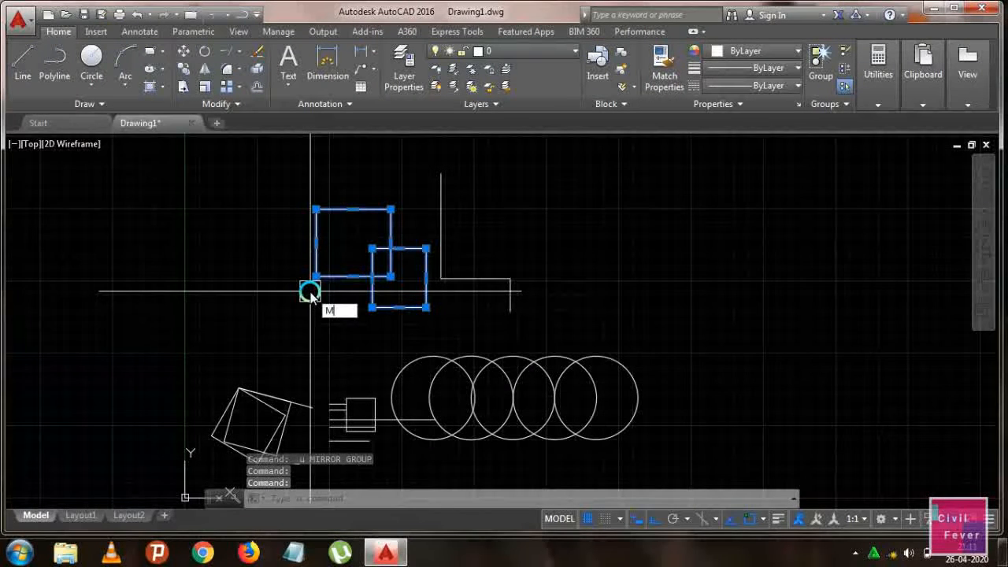
type("I")
key("Return")
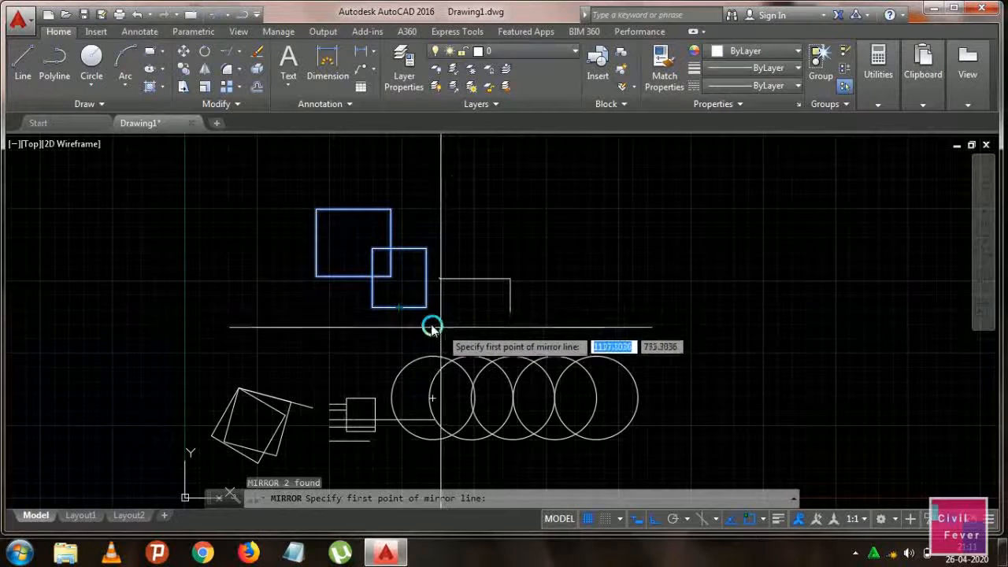
left_click(439, 283)
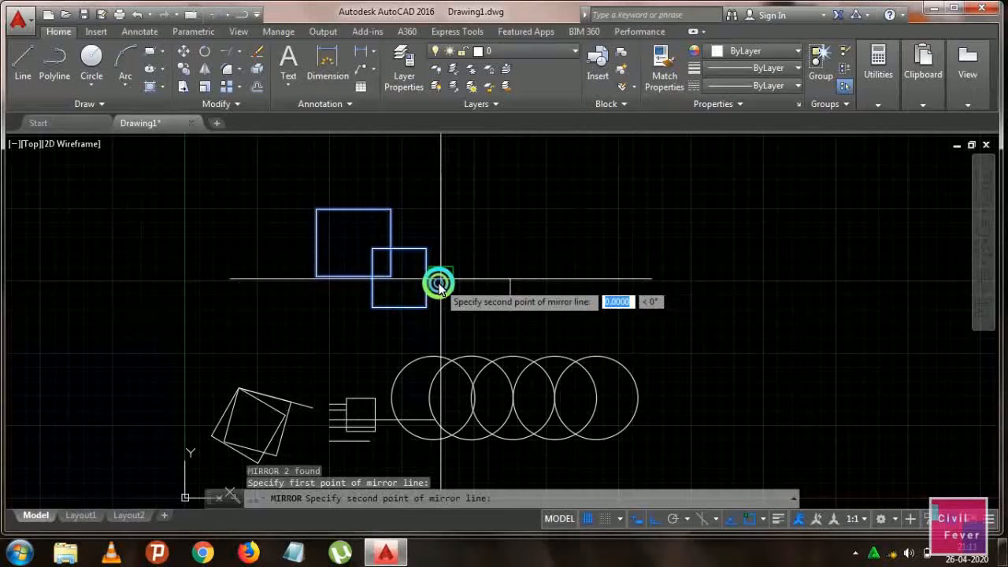
left_click(439, 232)
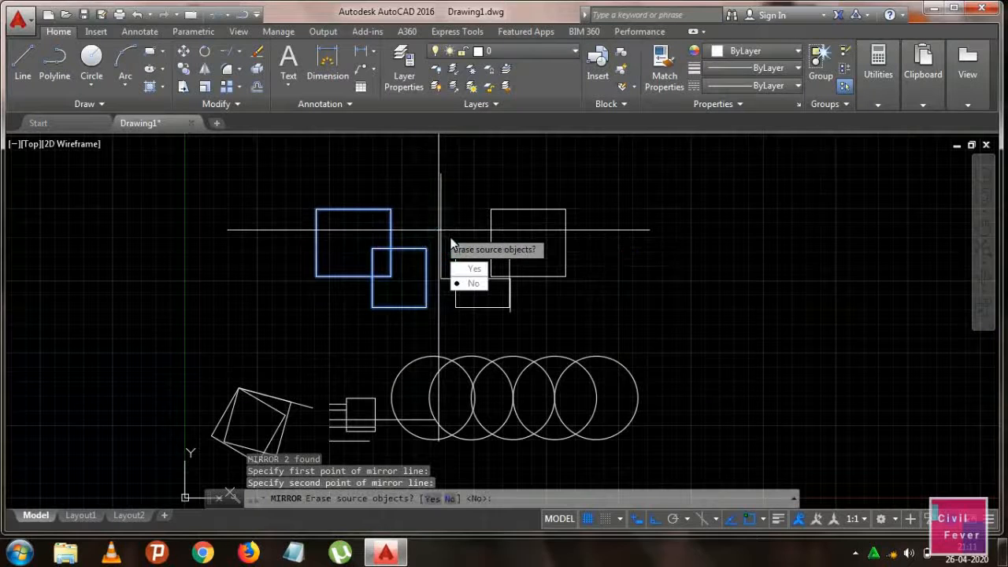
left_click(465, 269)
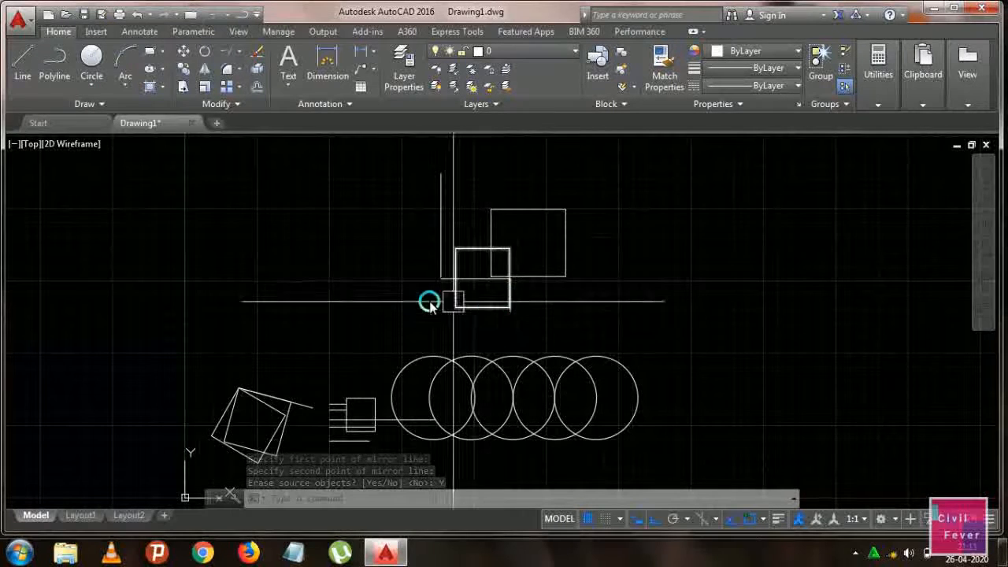
key("ctrl+z")
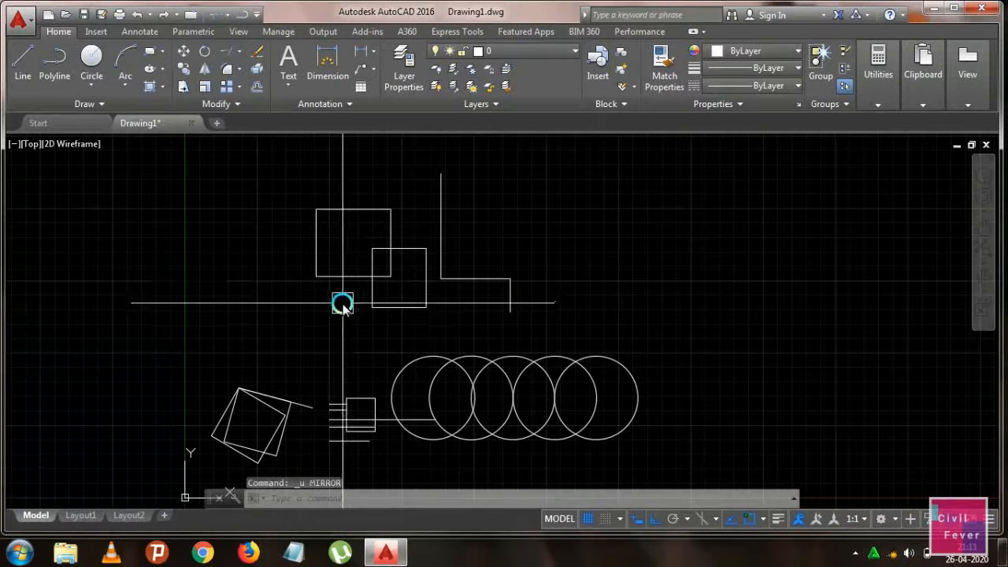
Mirror both rectangles across a steep slanted line from the connected lines' lower-left corner, with Ortho off and the originals kept
key("Return")
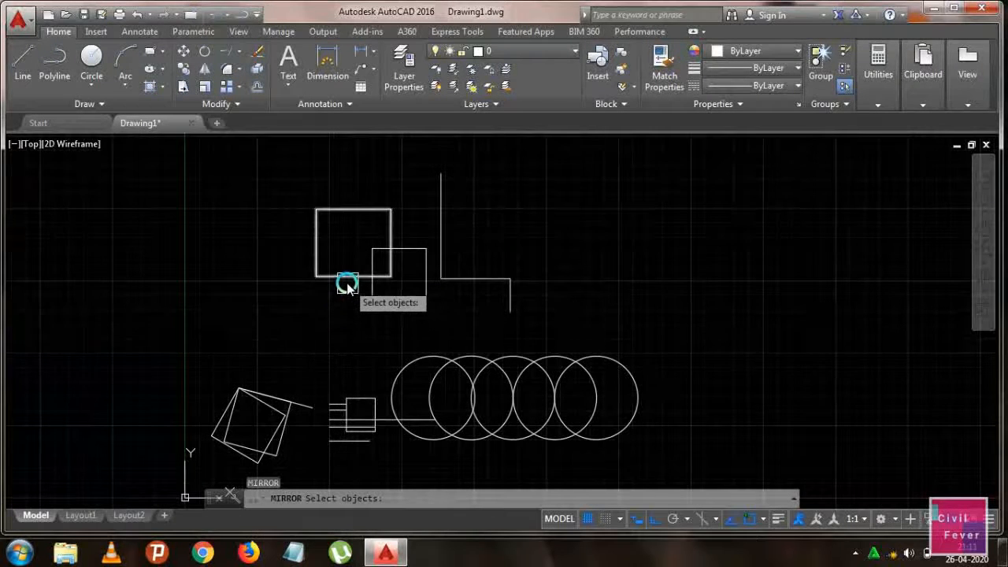
left_click(347, 278)
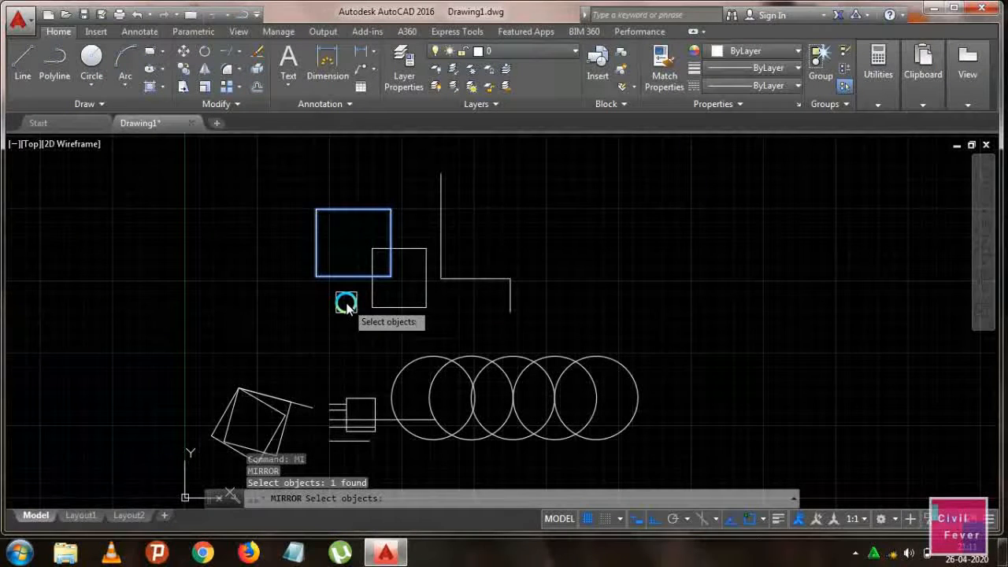
left_click(407, 308)
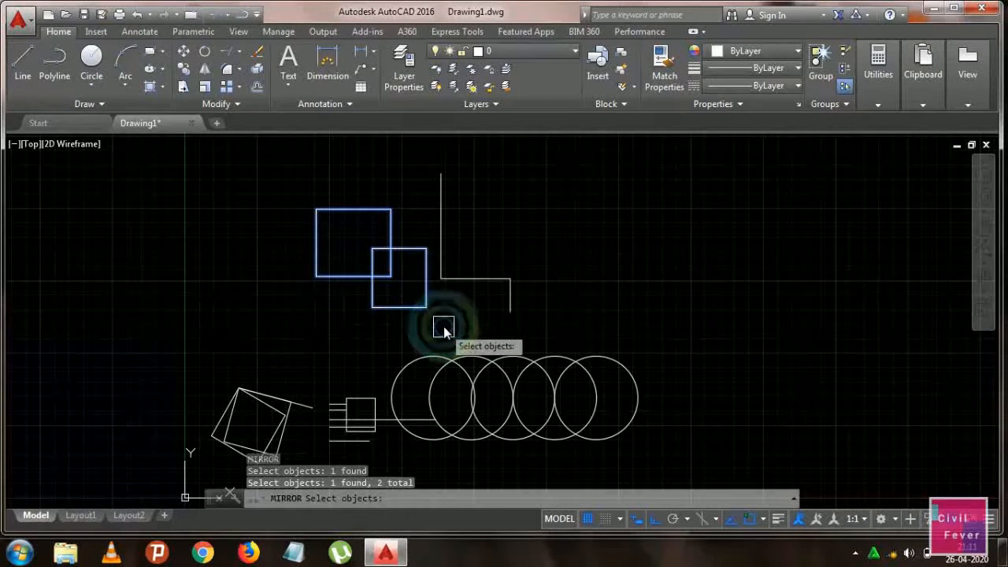
key("Return")
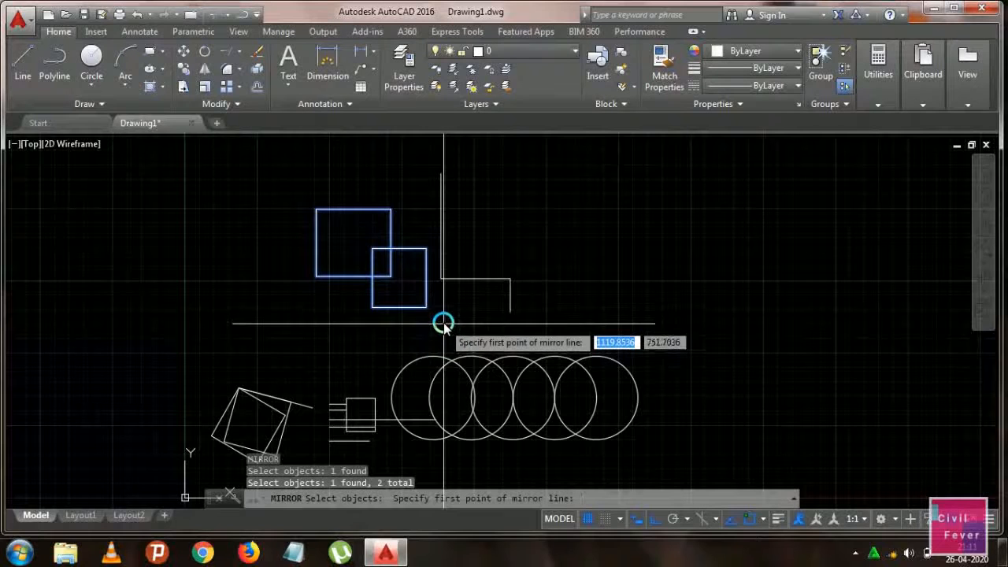
left_click(439, 281)
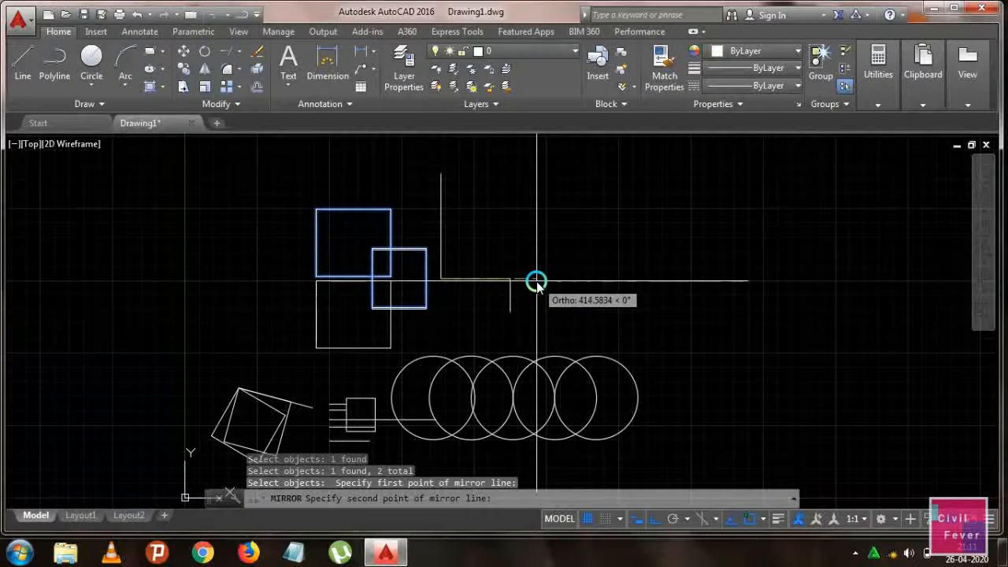
key("F8")
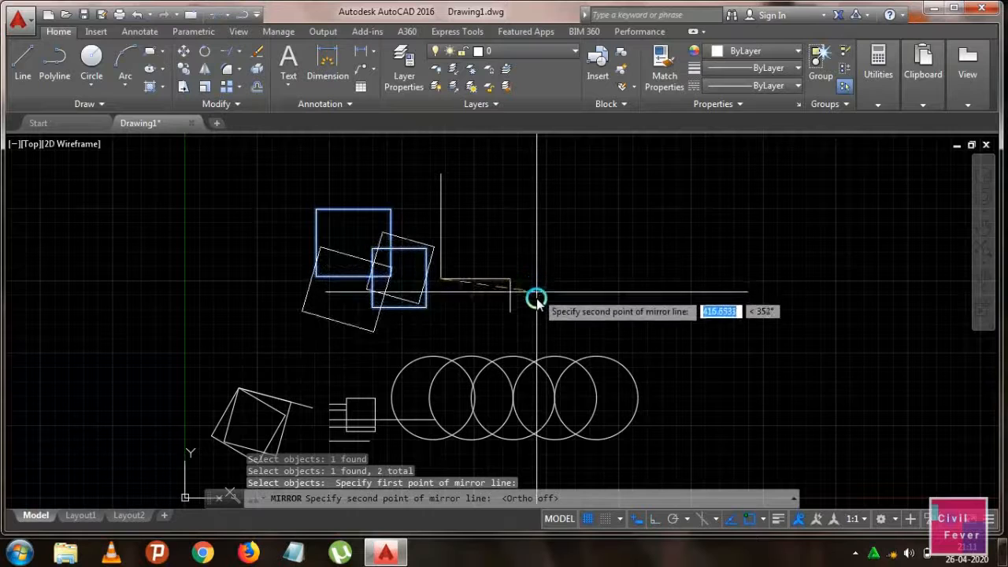
left_click(423, 321)
key("n")
key("Return")
scroll(473, 331, "down", 3)
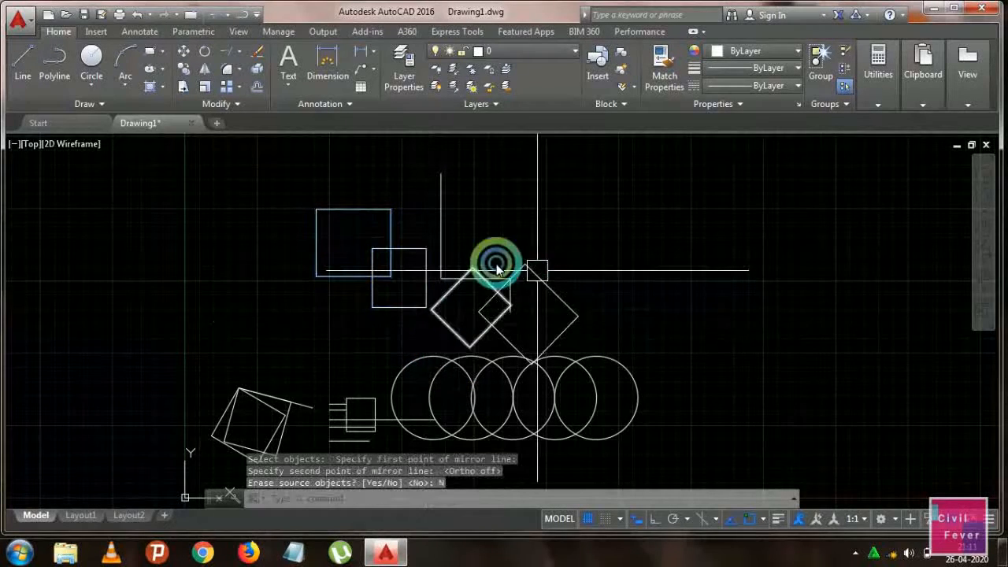
mouse_move(457, 351)
middle_mouse_down()
mouse_move(446, 286)
mouse_move(378, 279)
mouse_move(373, 320)
mouse_move(365, 315)
middle_mouse_up()
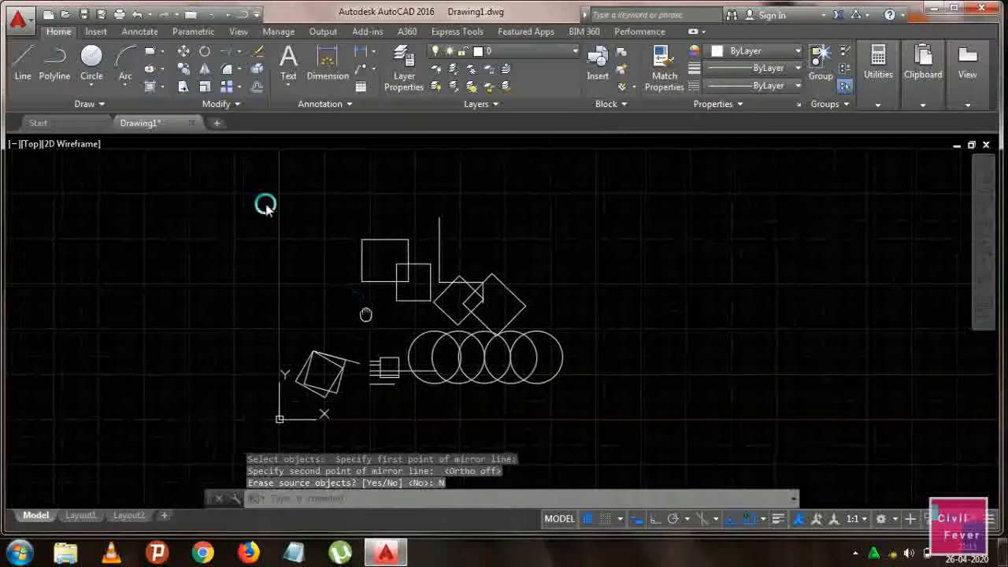
Try to fillet the larger upright rectangle starting from its top edge, entering 5 when asked for the second object
left_click(238, 70)
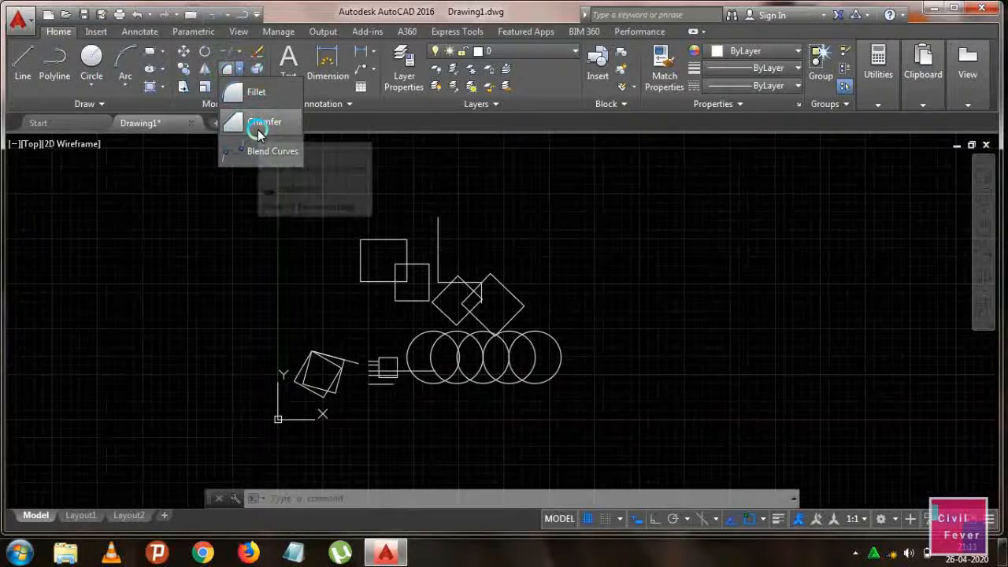
left_click(238, 69)
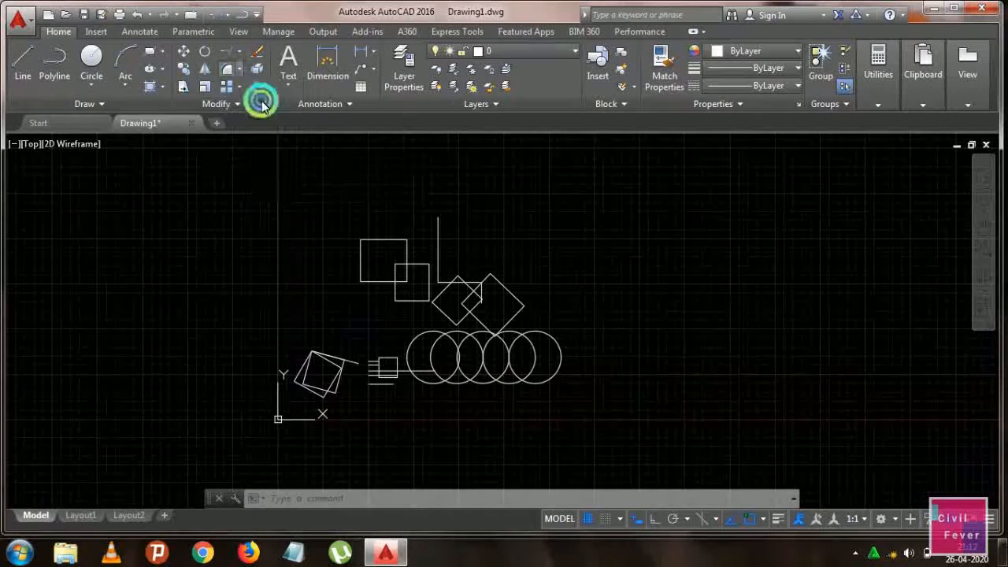
middle_click_drag(385, 257, 272, 213)
scroll(279, 214, "up", 4)
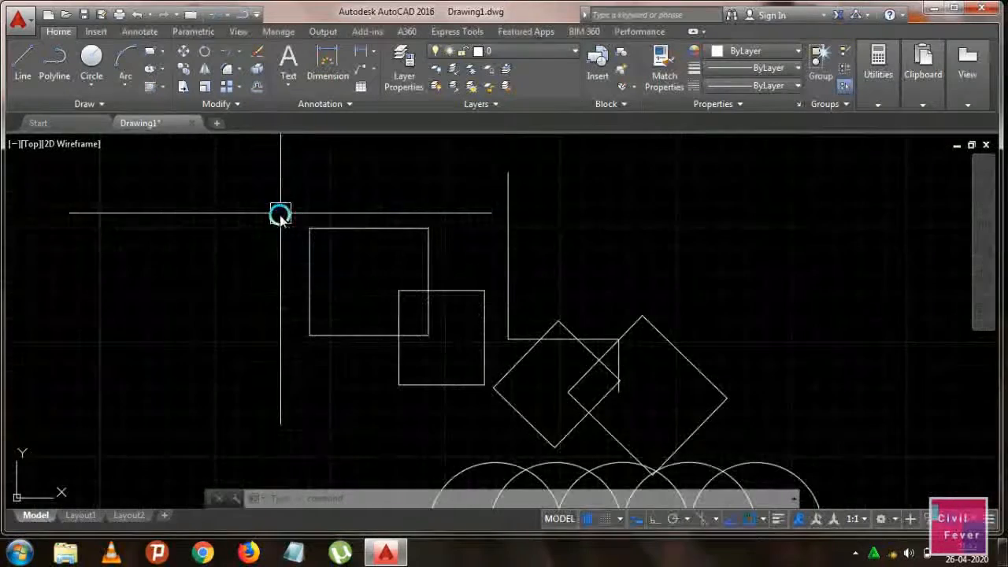
scroll(351, 240, "up", 2)
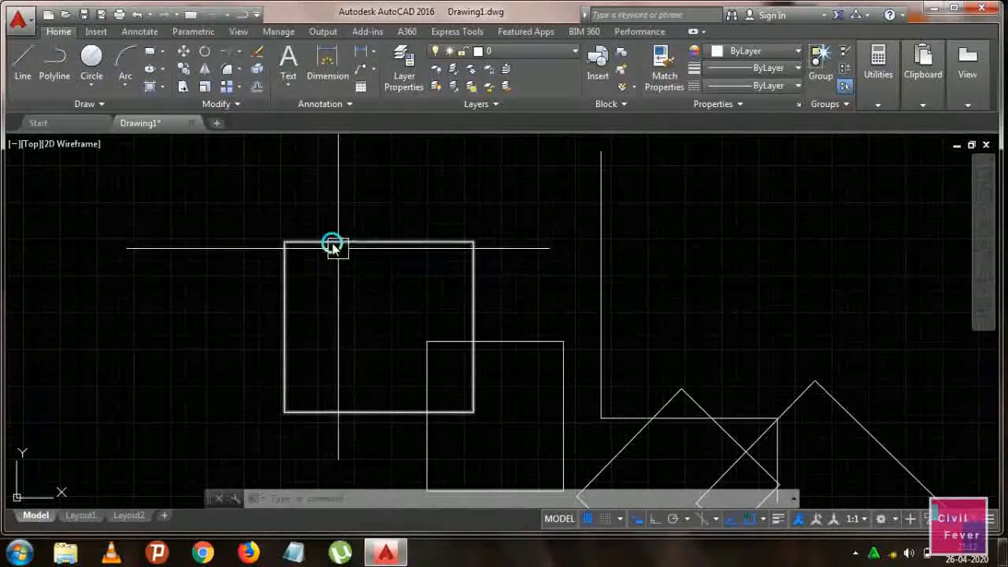
left_click(236, 69)
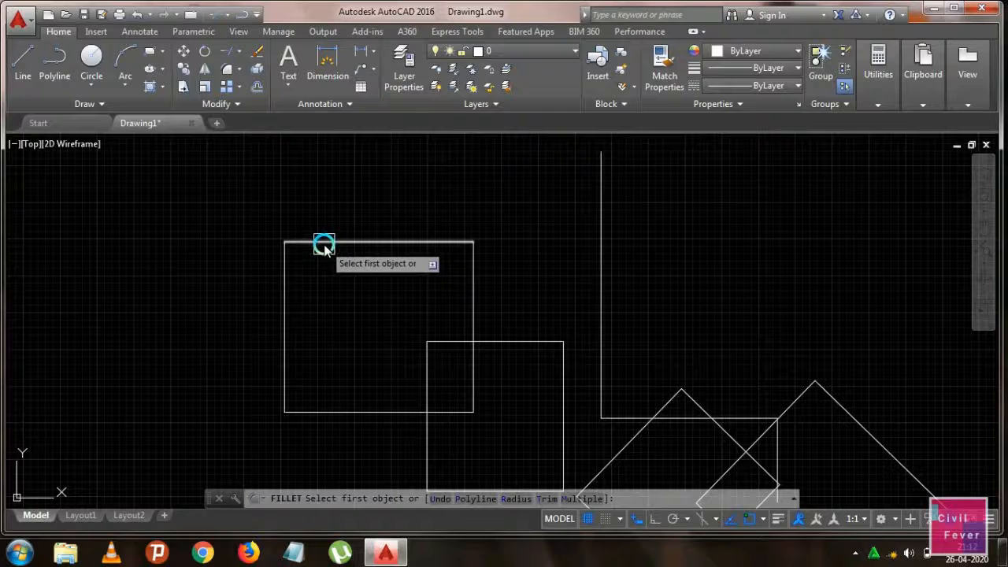
left_click(324, 246)
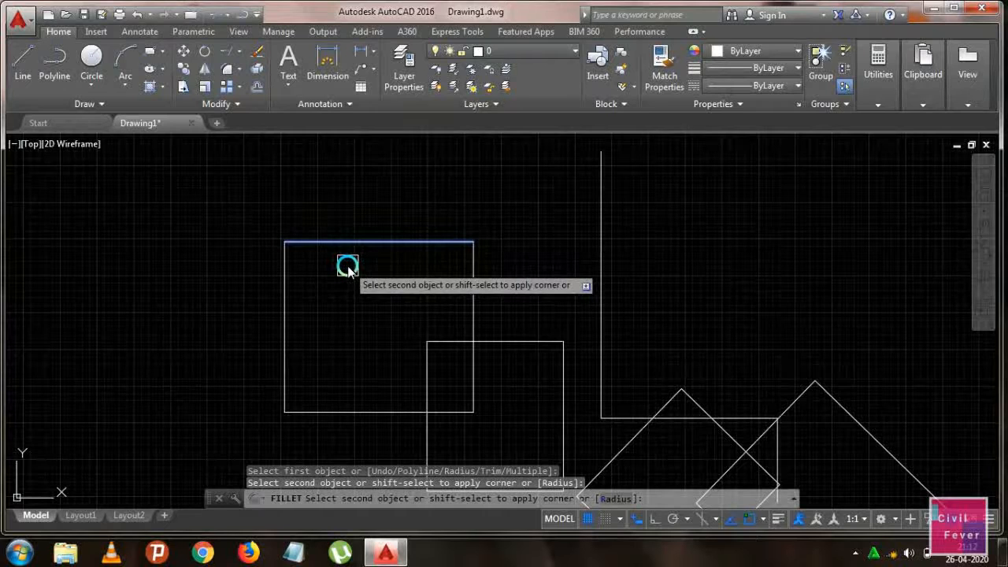
key("Return")
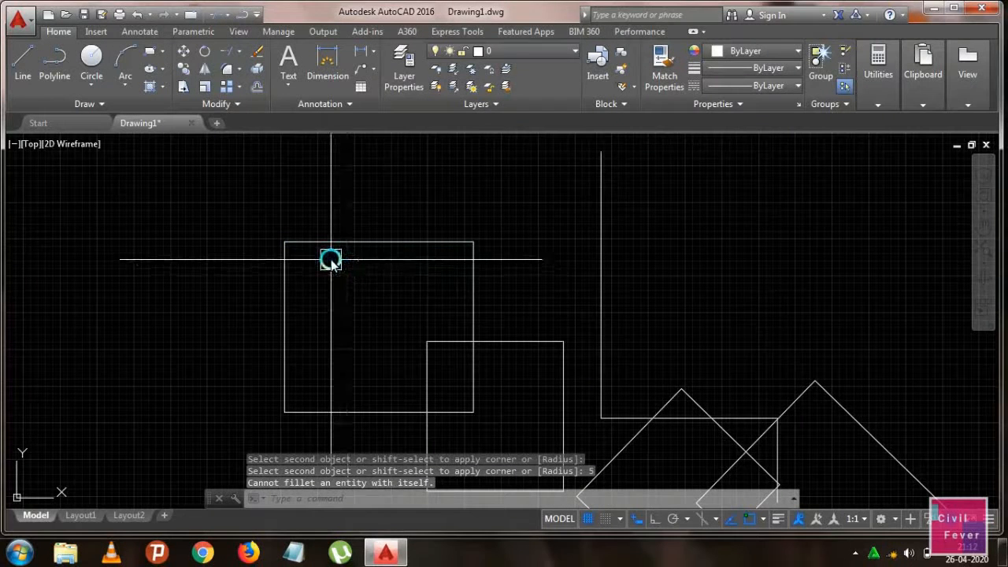
left_click(283, 295)
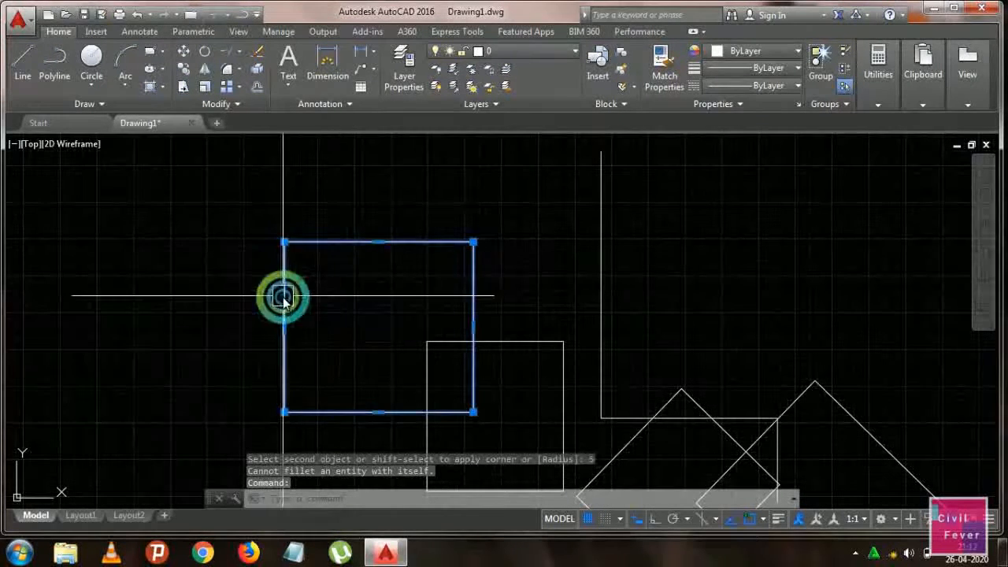
key("Escape")
Draw a 100 by 100 square by its dimensions in the empty area above the existing rectangles and diamonds
scroll(362, 289, "down", 4)
scroll(310, 282, "up", 3)
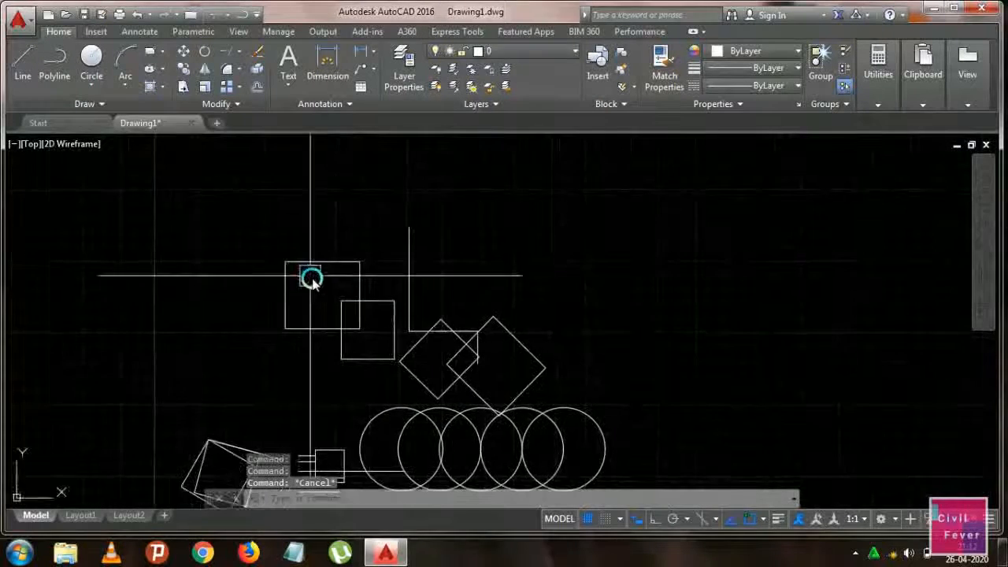
scroll(317, 313, "down", 3)
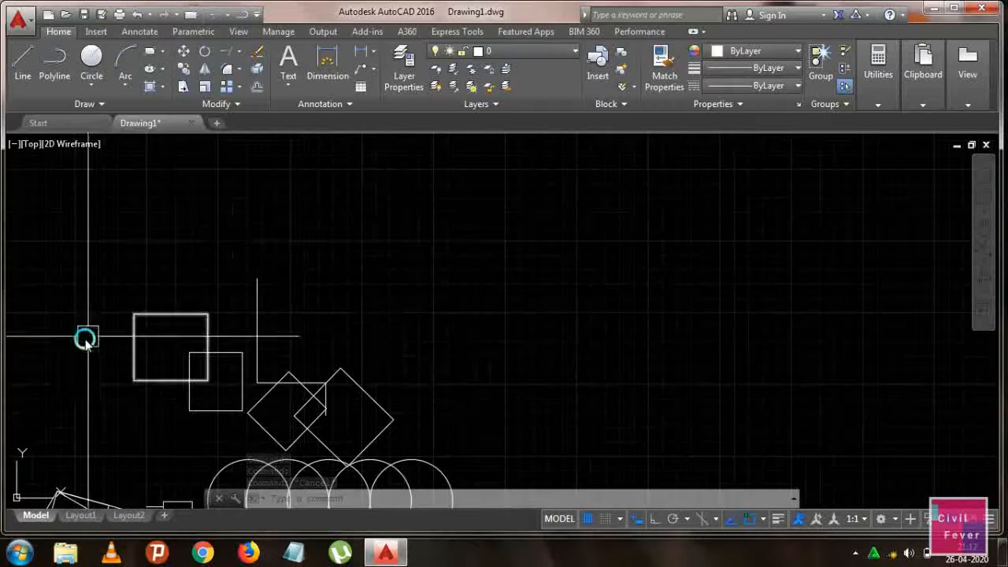
mouse_move(288, 262)
middle_mouse_down()
mouse_move(250, 272)
mouse_move(222, 257)
middle_mouse_up()
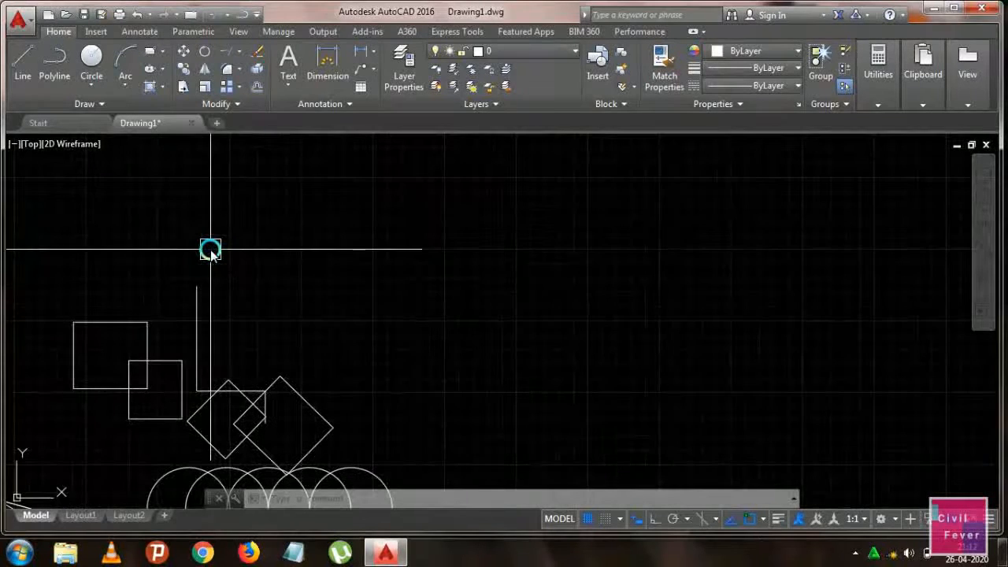
type("REC")
key("Return")
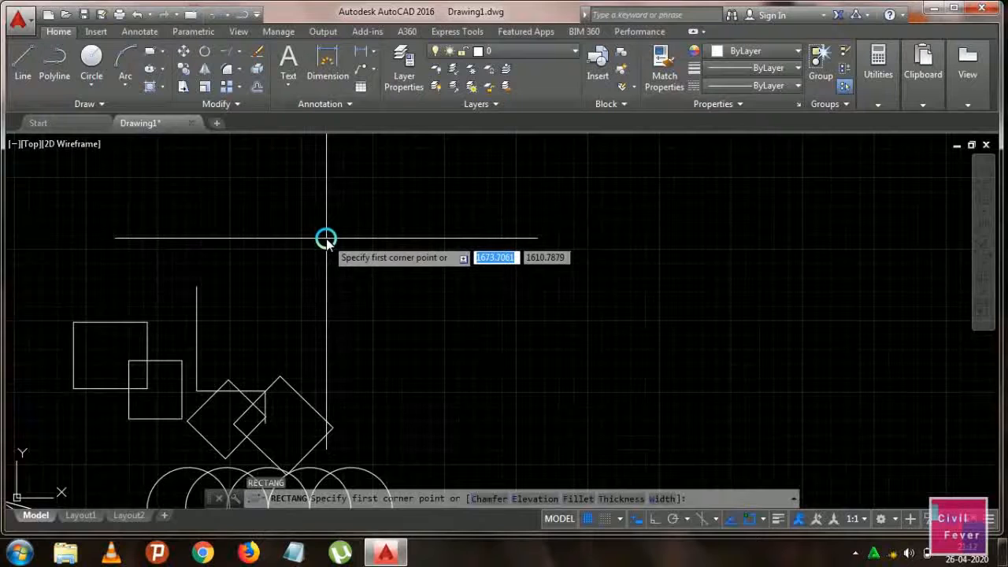
left_click(326, 238)
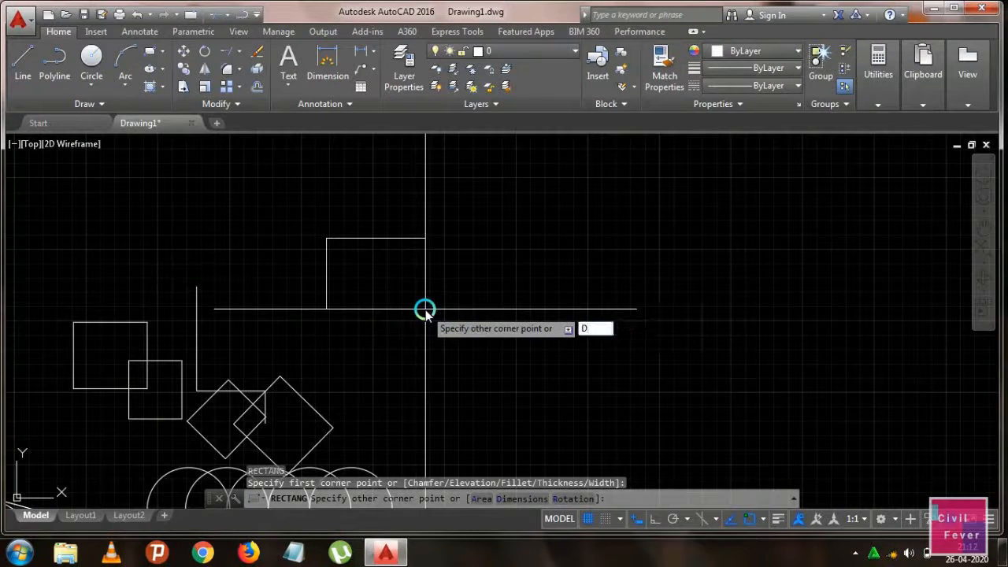
key("Return")
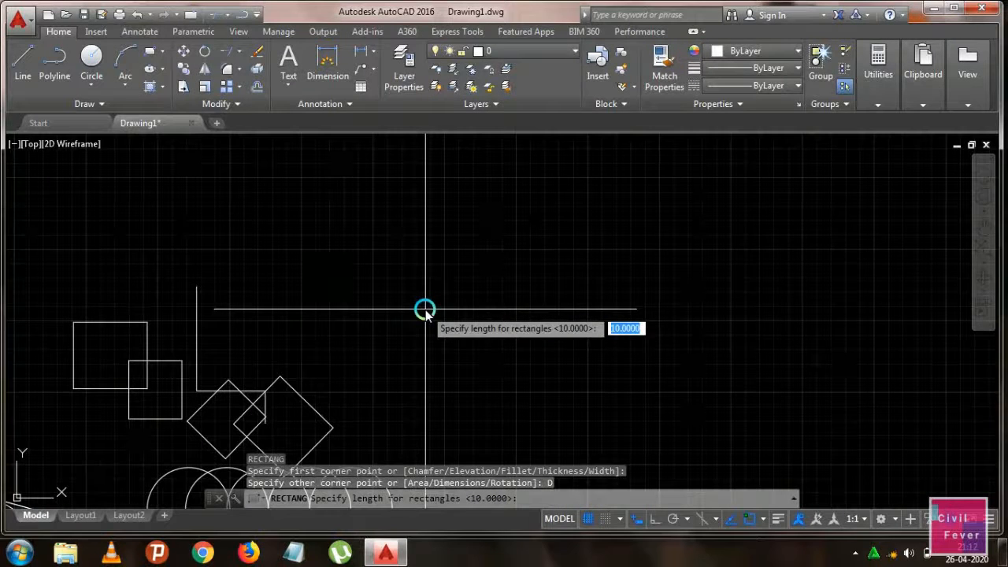
key("Return")
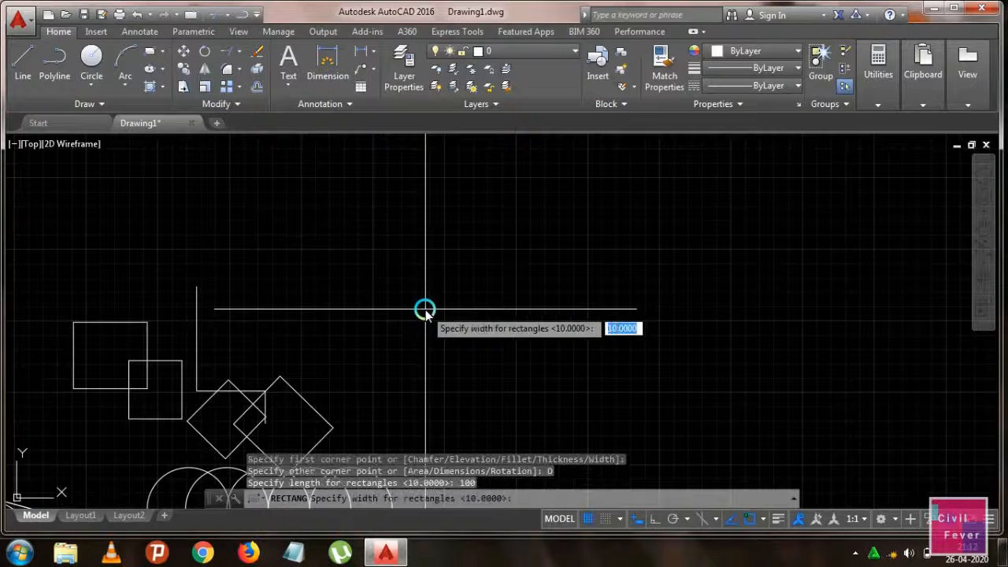
type("100")
key("Return")
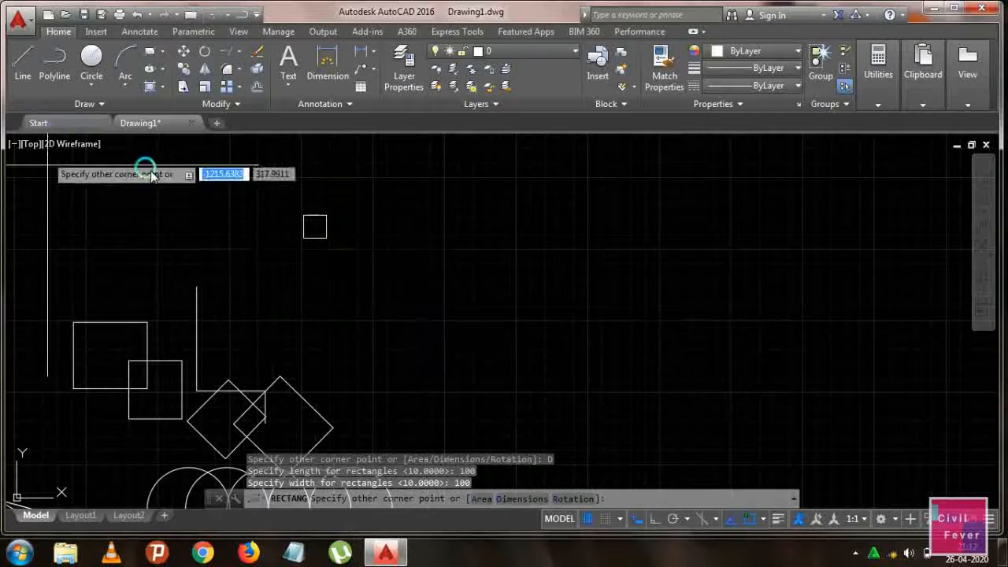
scroll(140, 168, "up", 3)
left_click(560, 402)
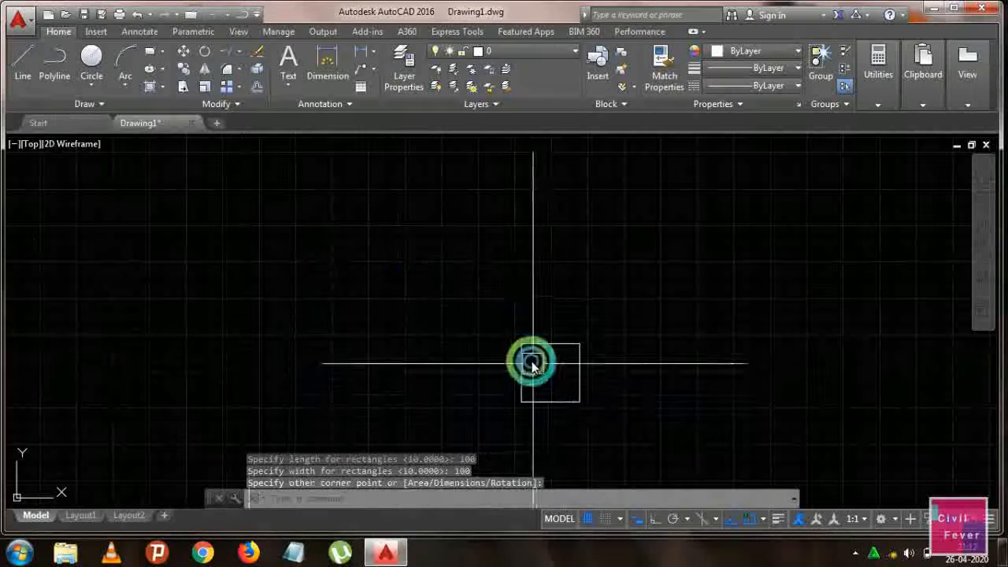
Fillet the new square's upper-left corner with a radius of 10
scroll(532, 361, "up", 2)
middle_click_drag(485, 347, 148, 291)
scroll(241, 302, "up", 2)
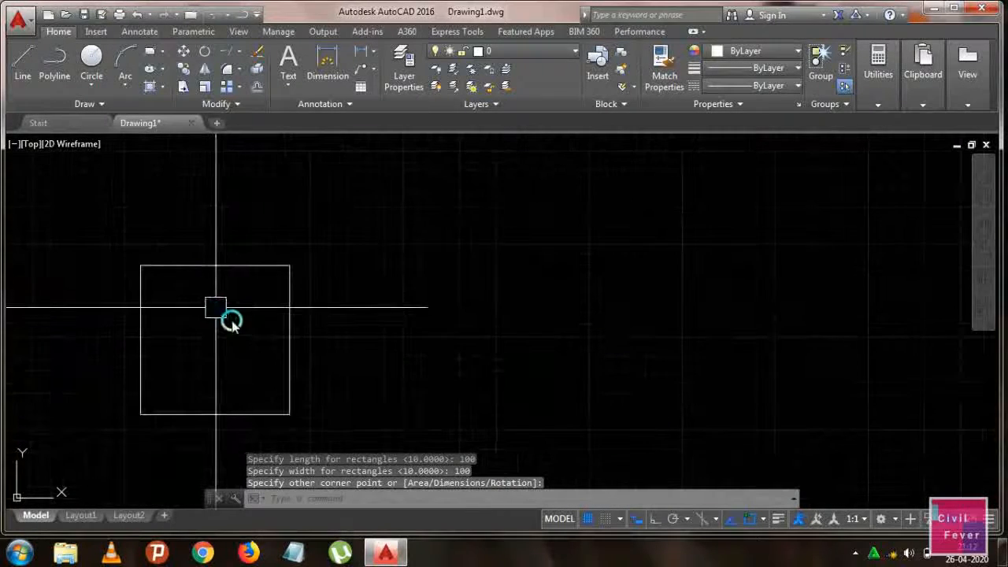
middle_click_drag(222, 311, 252, 325)
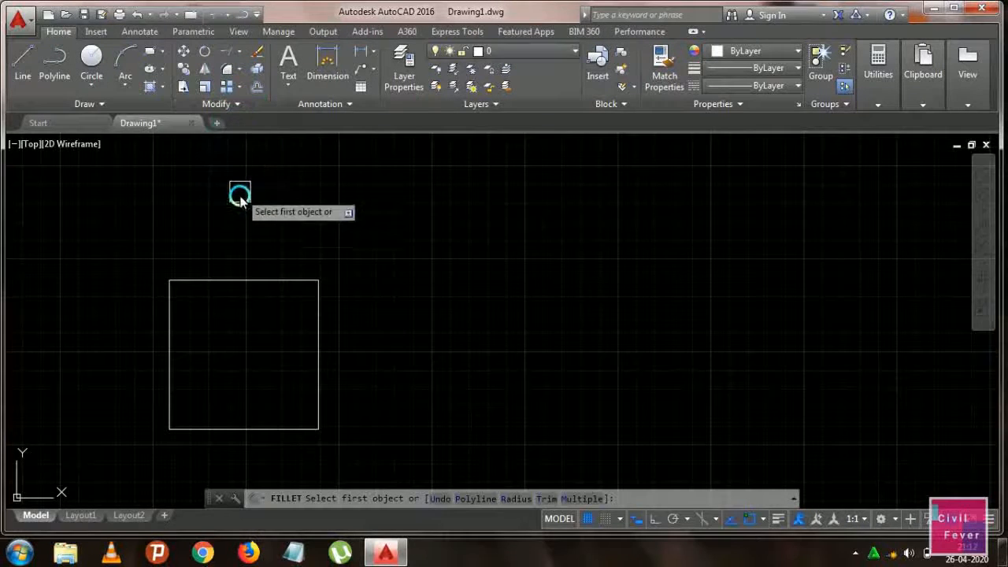
left_click(235, 287)
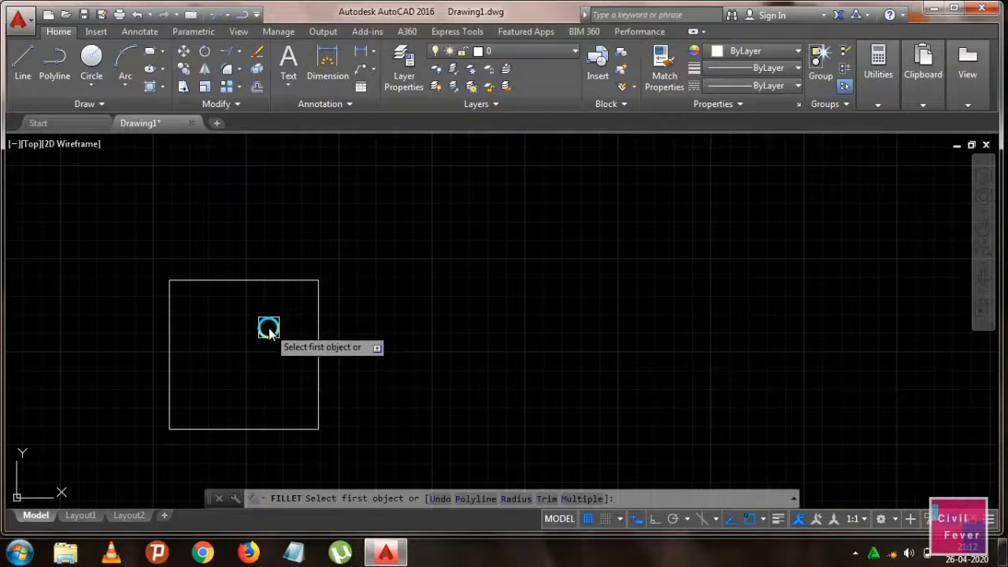
key("Return")
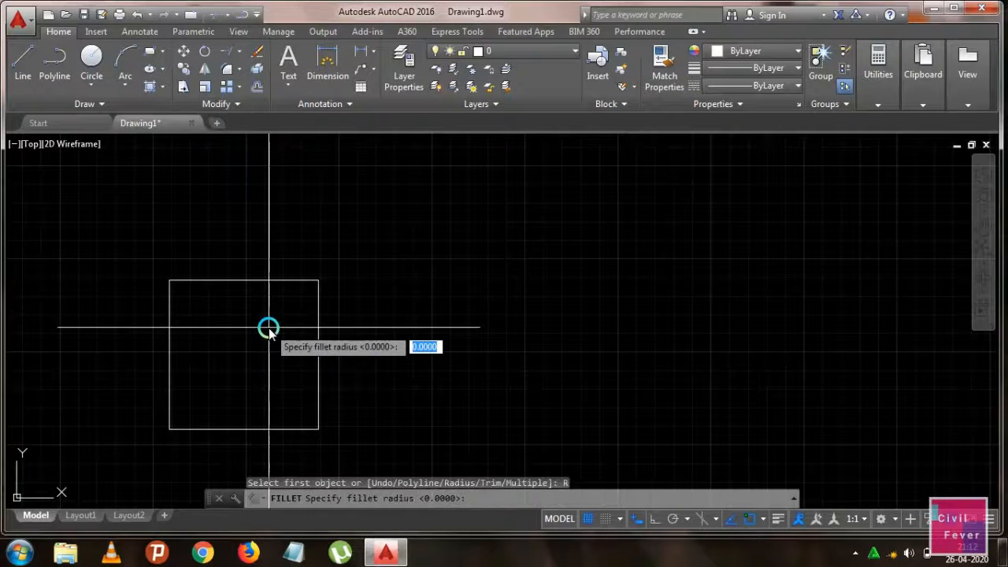
key("Return")
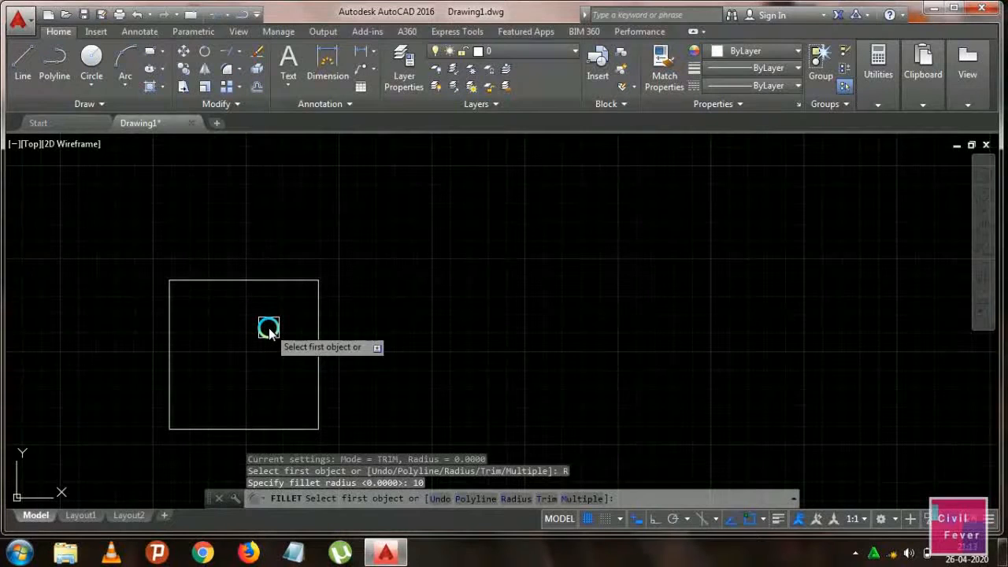
left_click(203, 282)
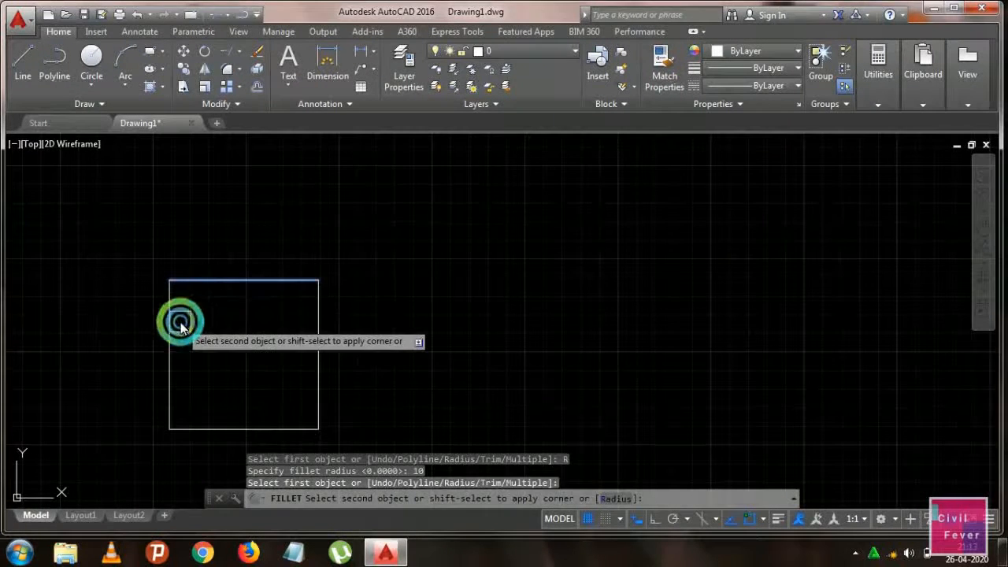
left_click(178, 327)
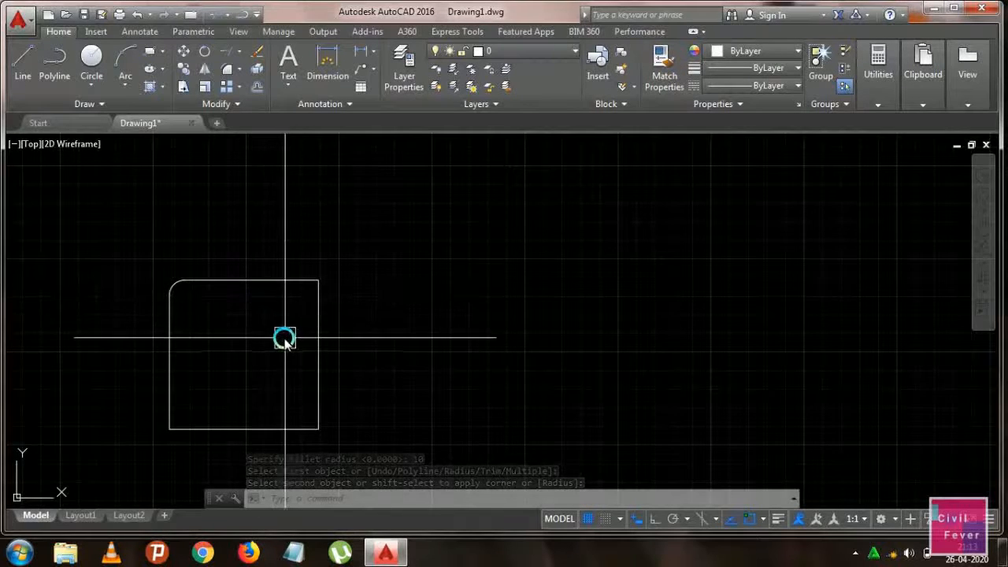
Fillet the square's upper-right corner with a radius of 5, using the Multiple option
middle_click_drag(284, 339, 284, 310)
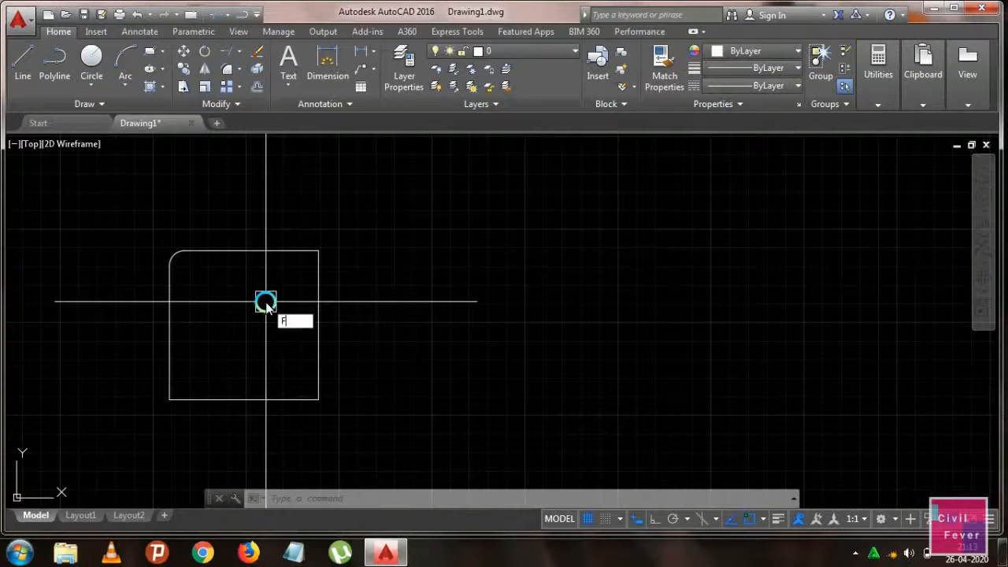
type("I")
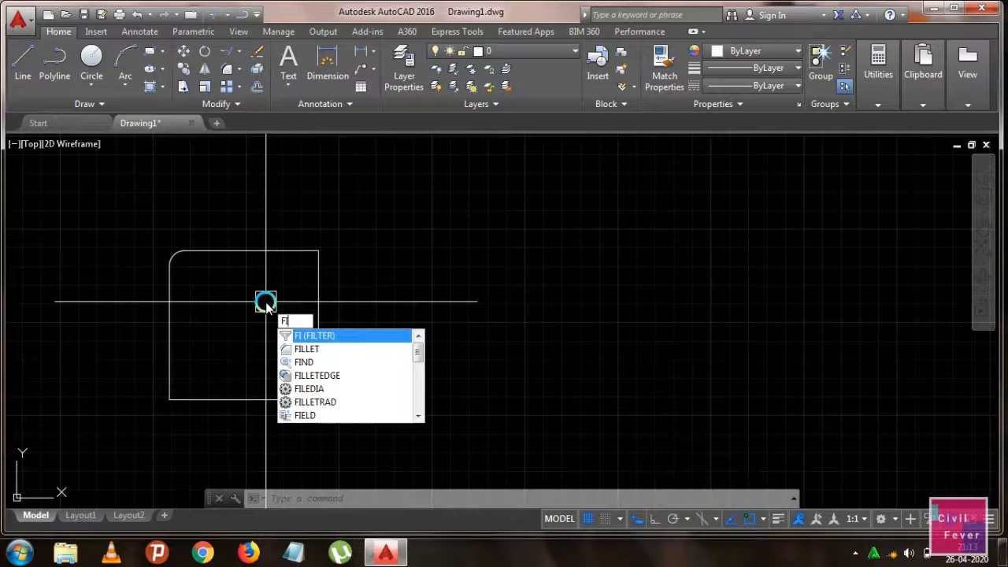
type("L")
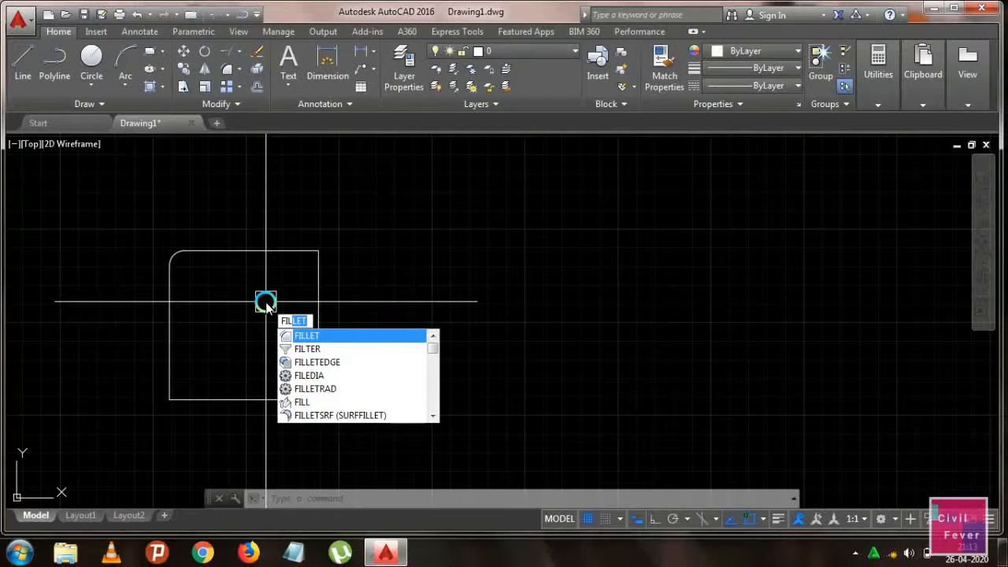
key("Return")
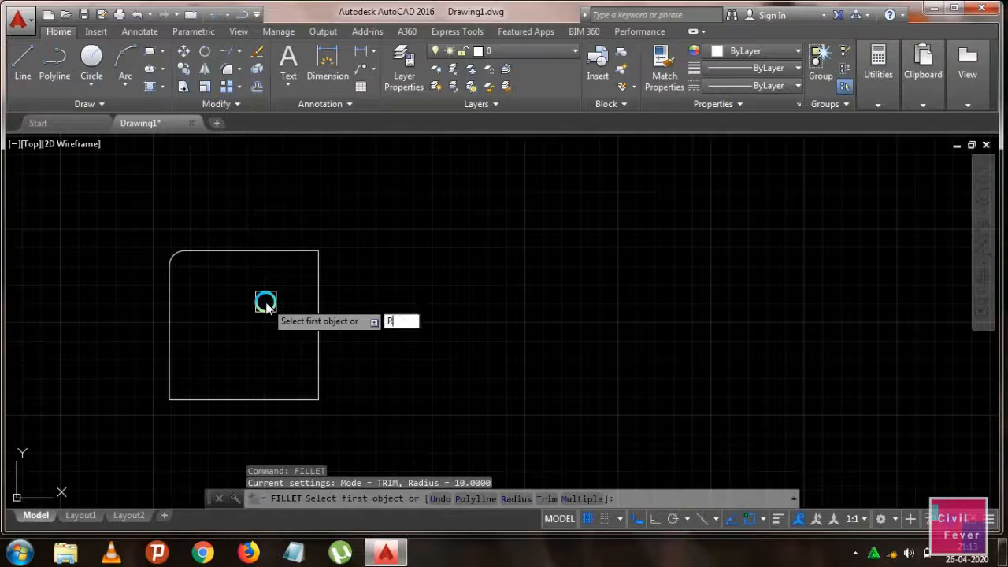
type("R")
key("Return")
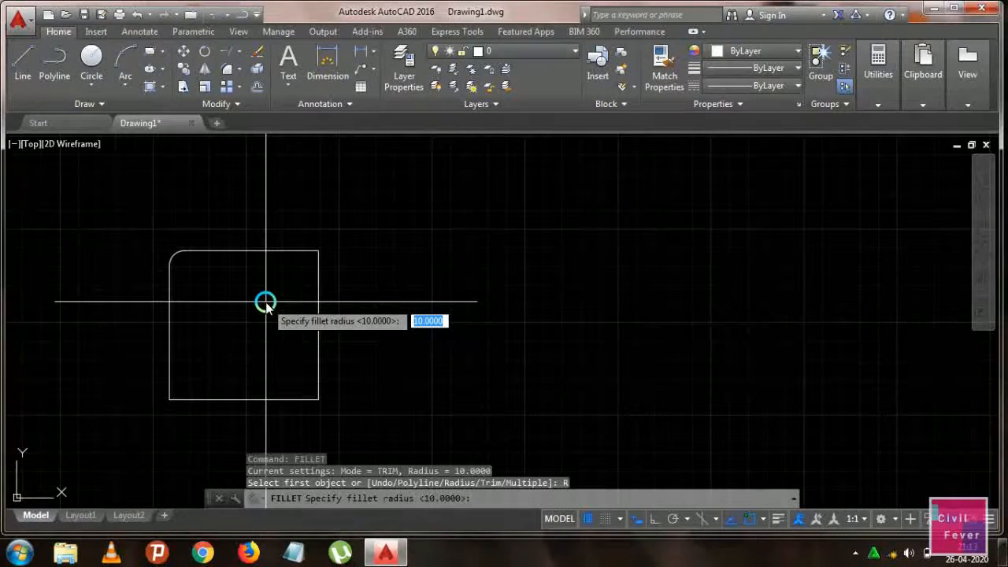
key("Return")
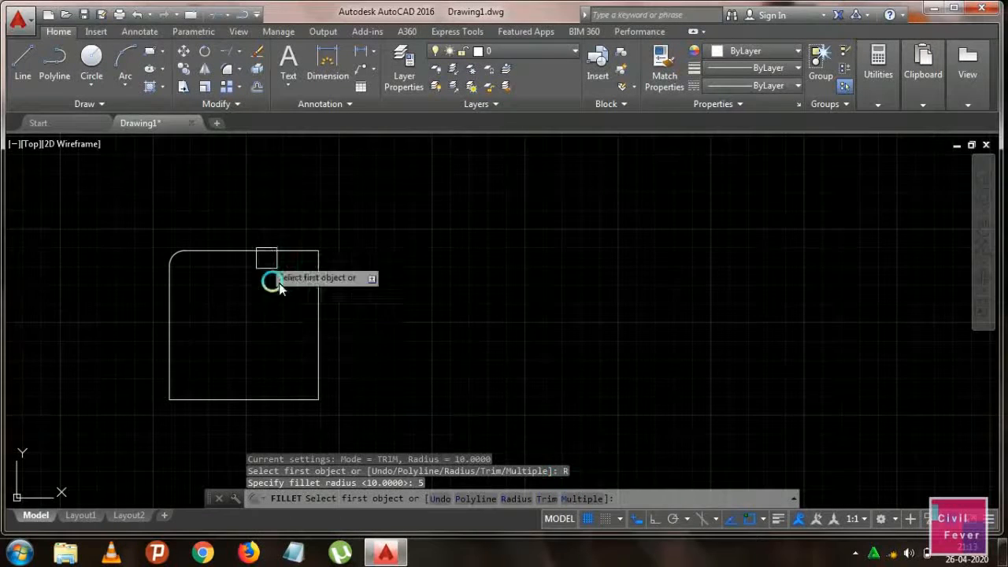
type("m")
key("Return")
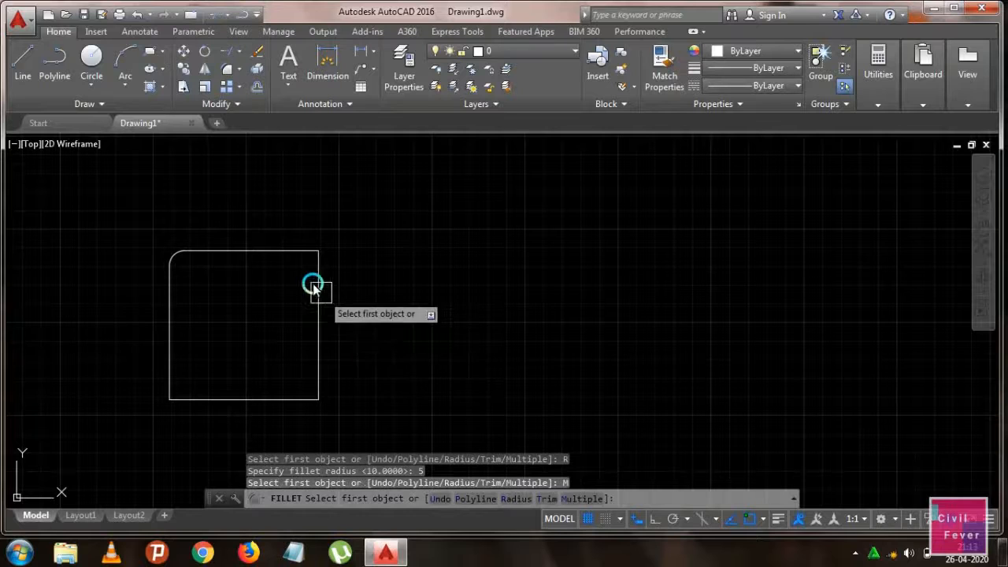
left_click(287, 251)
left_click(330, 307)
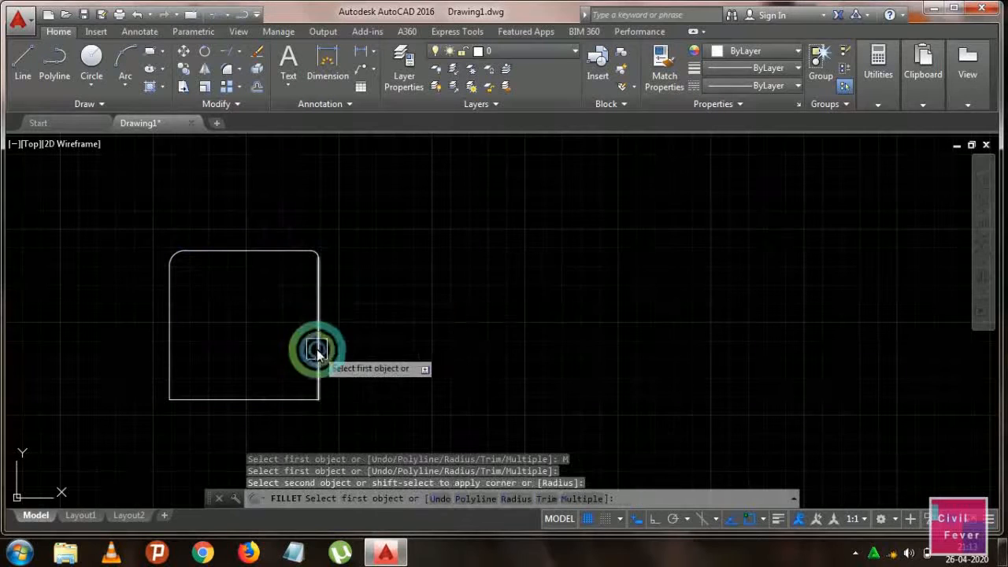
Fillet the square's lower-right and lower-left corners with the same radius and end the command
left_click(318, 370)
left_click(288, 399)
left_click(211, 400)
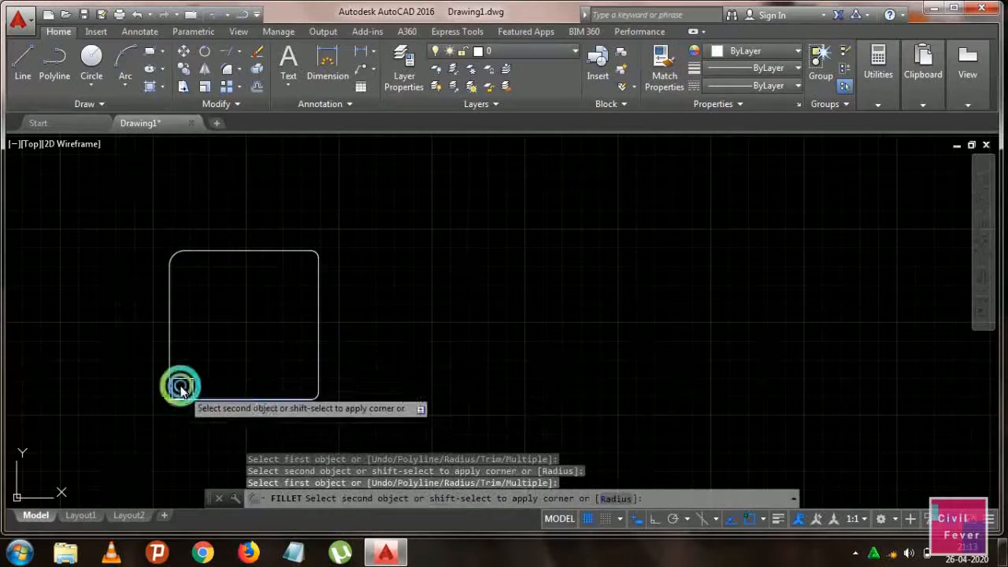
left_click(178, 381)
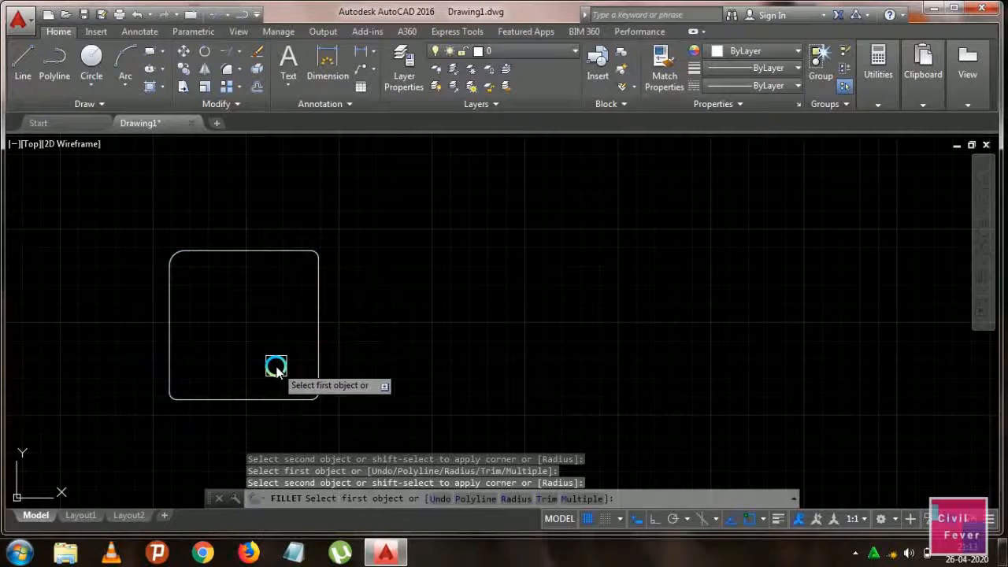
key("Return")
Undo all the fillets on the square's four corners
key("ctrl+z")
key("ctrl+z")
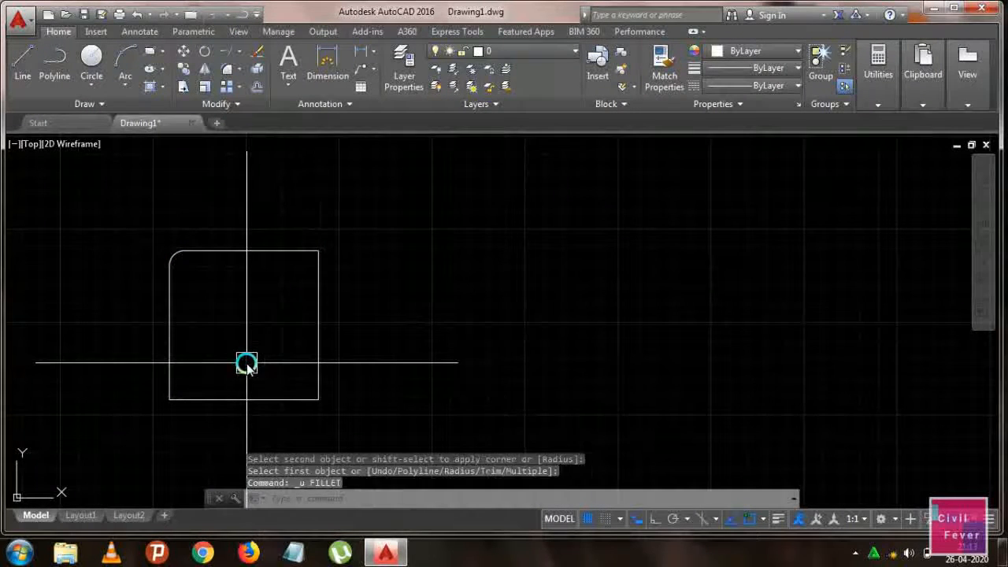
key("ctrl+z")
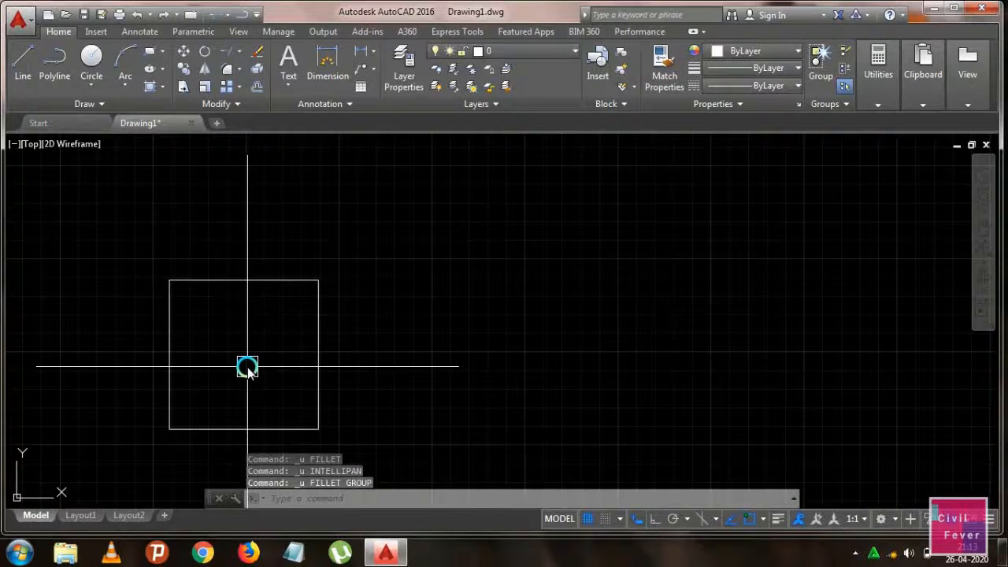
Chamfer the square's upper-left corner with both distances set to 5, using the Multiple option
left_click(240, 71)
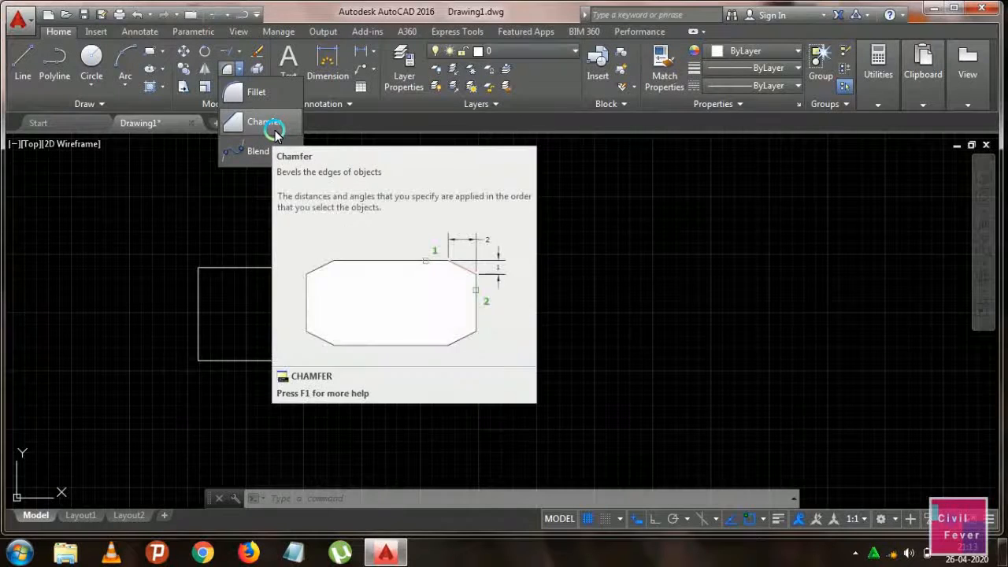
left_click(268, 126)
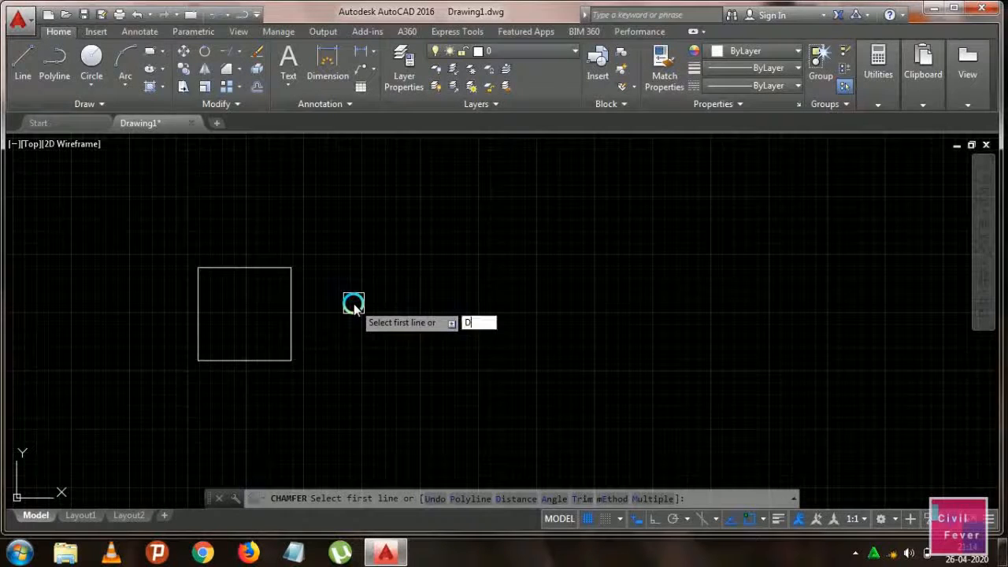
key("Return")
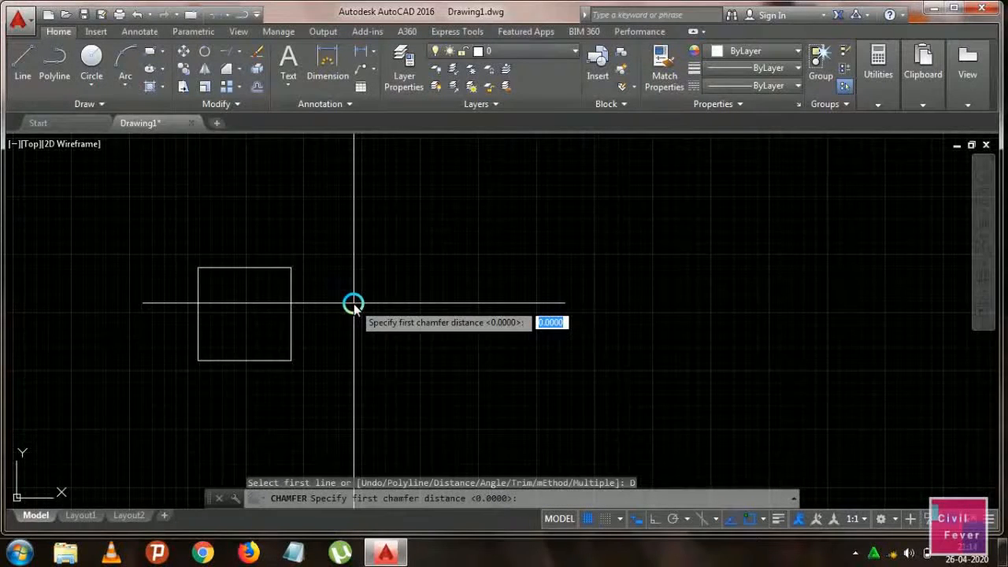
key("Return")
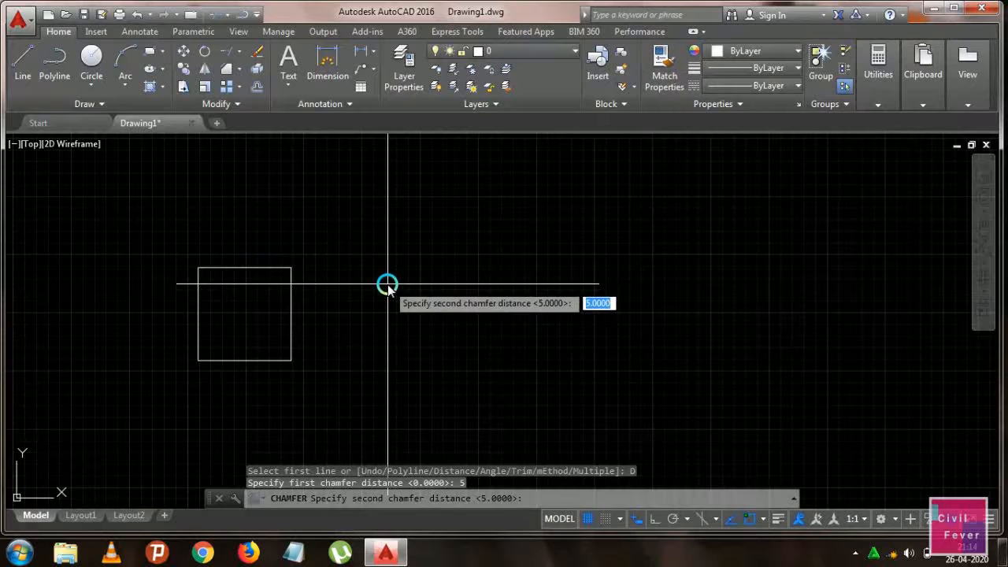
key("Return")
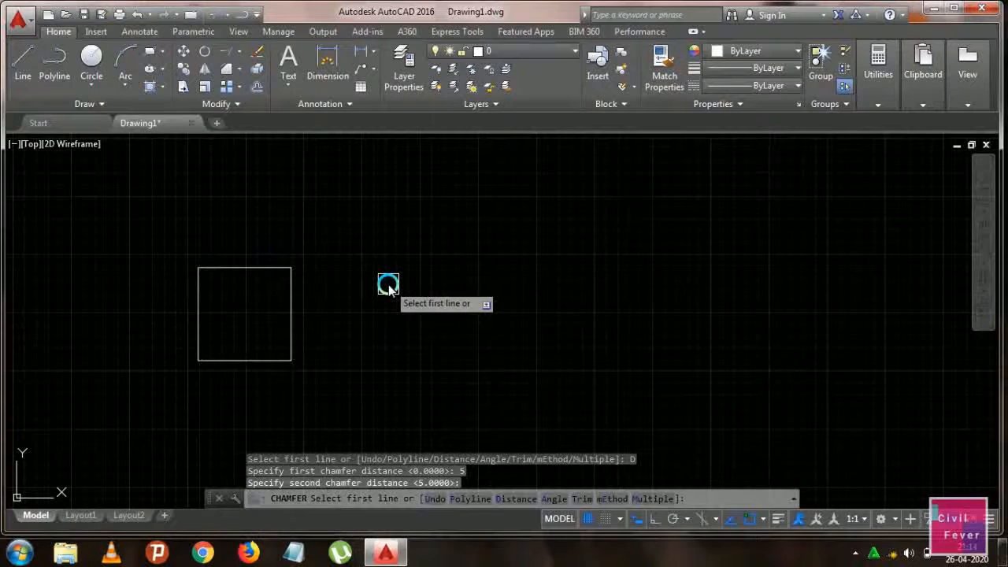
type("M")
key("Return")
left_click(199, 302)
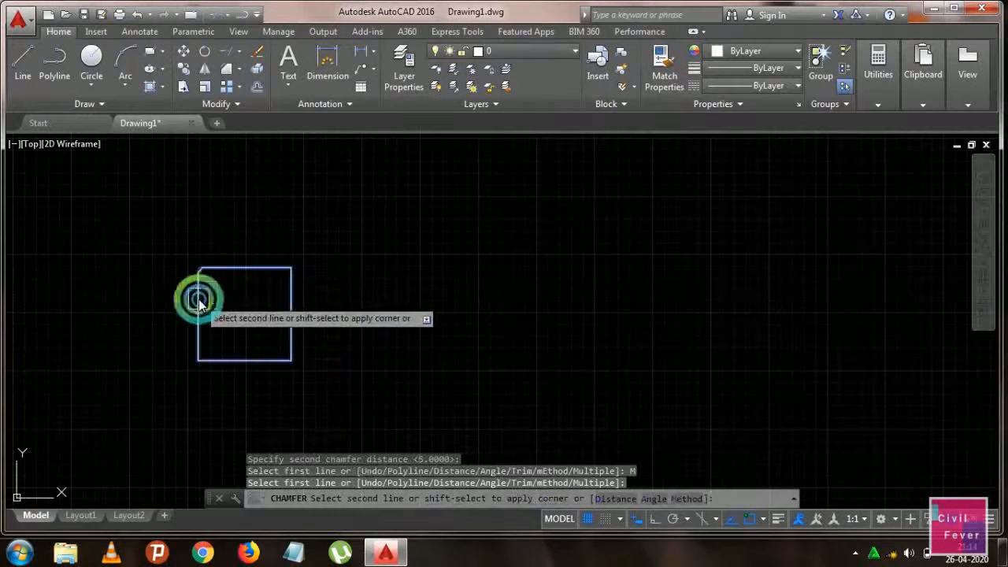
left_click(205, 269)
scroll(204, 275, "up", 4)
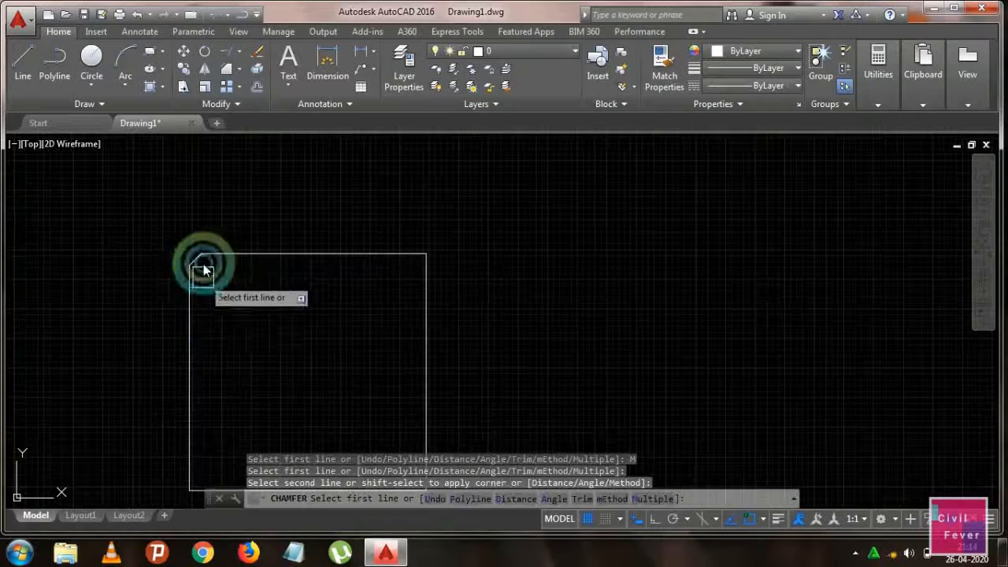
Chamfer the square's upper-right, lower-right and lower-left corners with the same distances and end the command
left_click(387, 260)
left_click(425, 300)
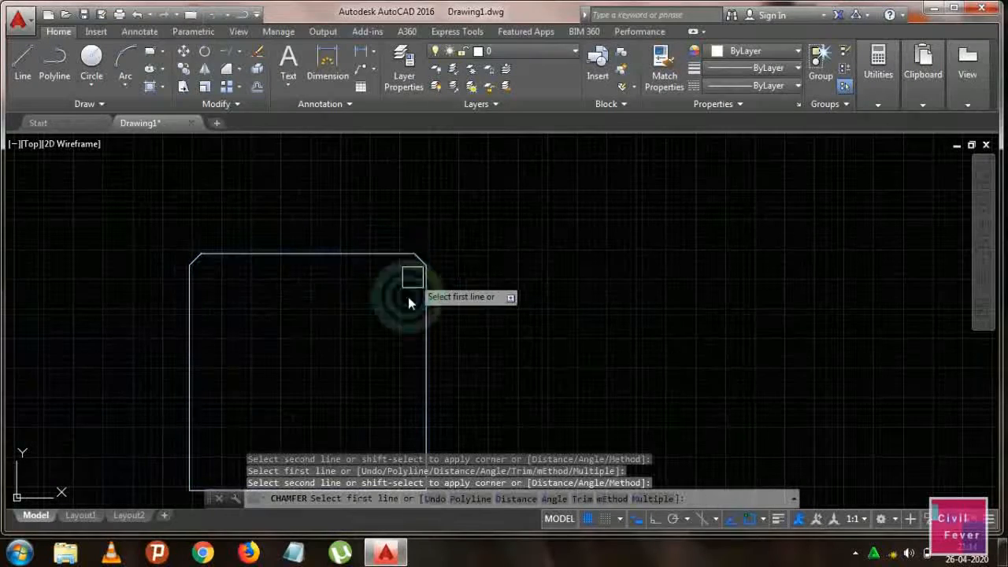
middle_click_drag(405, 317, 367, 179)
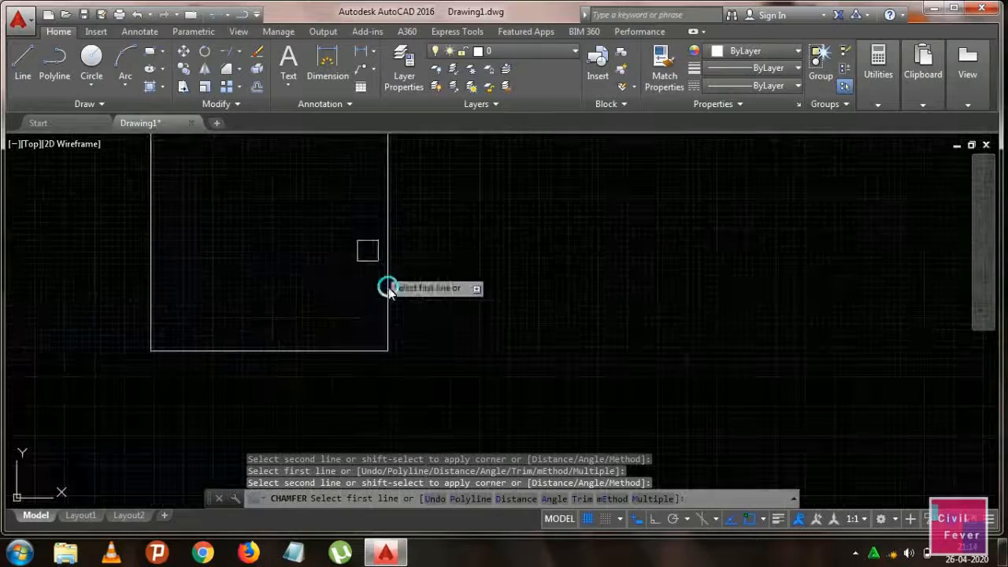
left_click(387, 315)
left_click(365, 351)
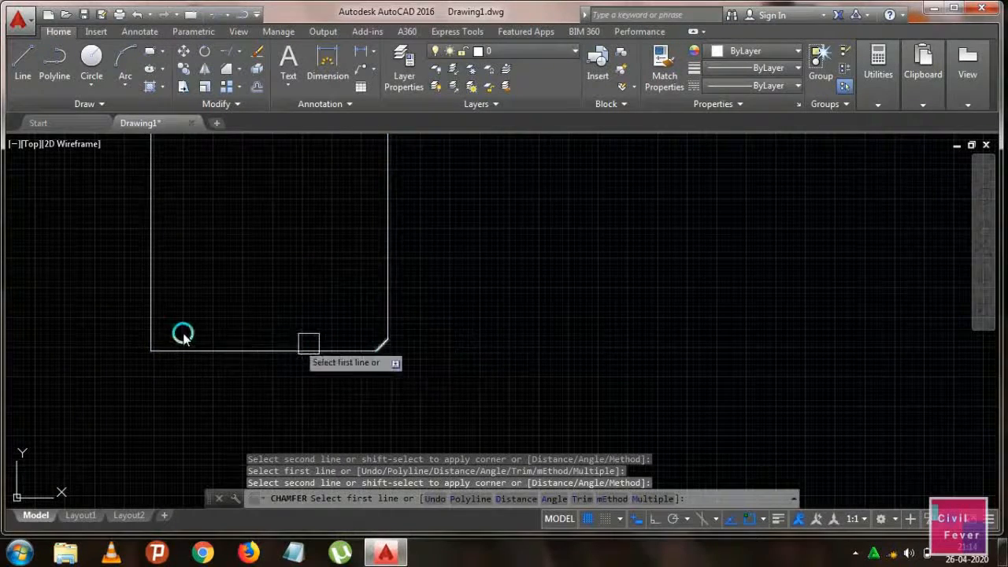
left_click(155, 311)
left_click(181, 343)
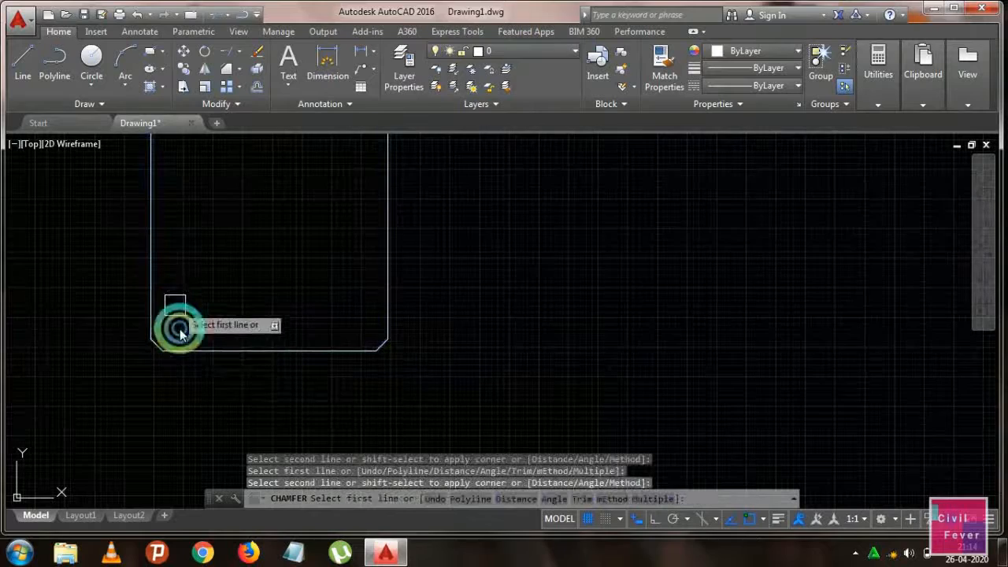
middle_click_drag(238, 360, 241, 430)
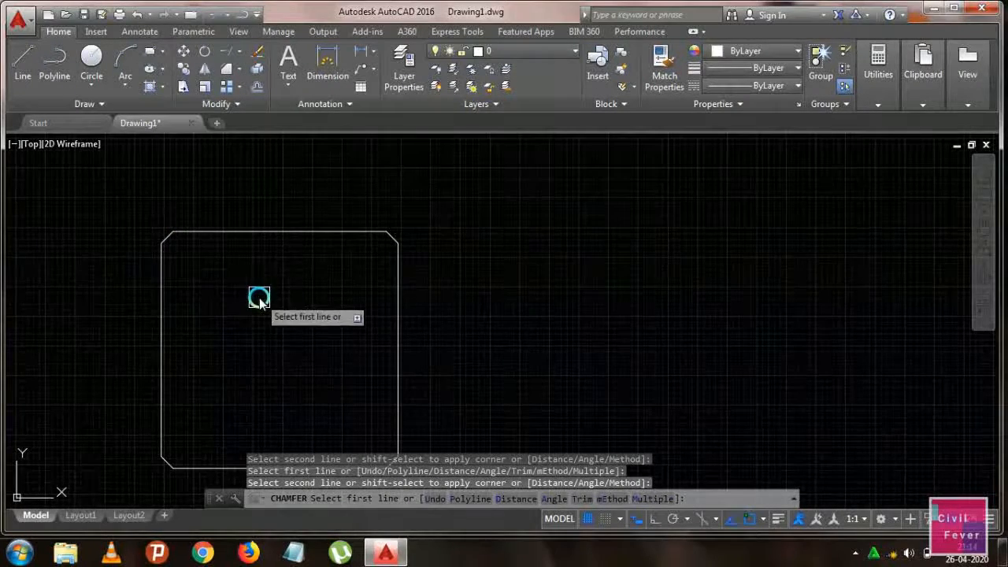
scroll(259, 298, "down", 1)
scroll(247, 255, "down", 1)
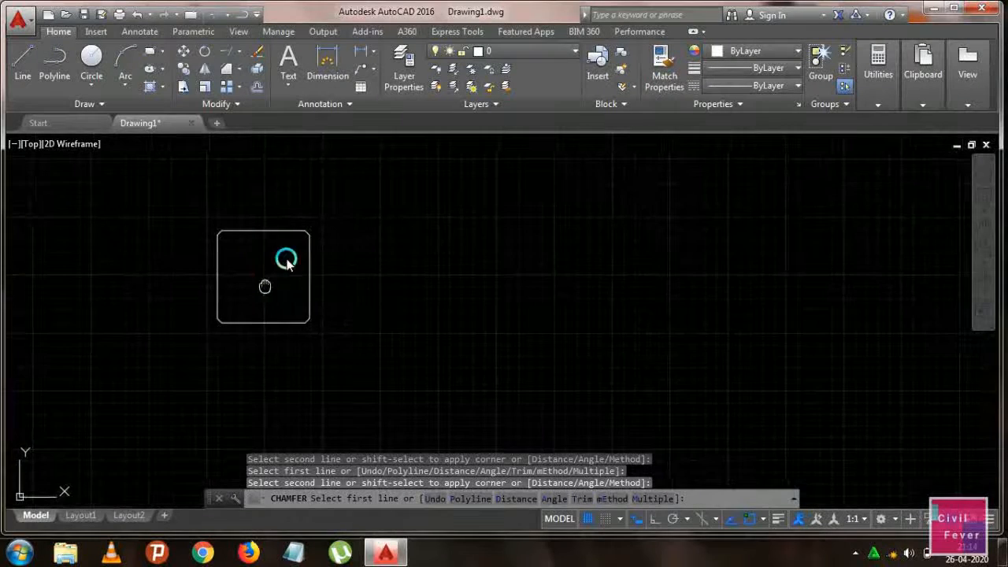
mouse_move(264, 286)
middle_mouse_down()
mouse_move(289, 272)
mouse_move(294, 286)
middle_mouse_up()
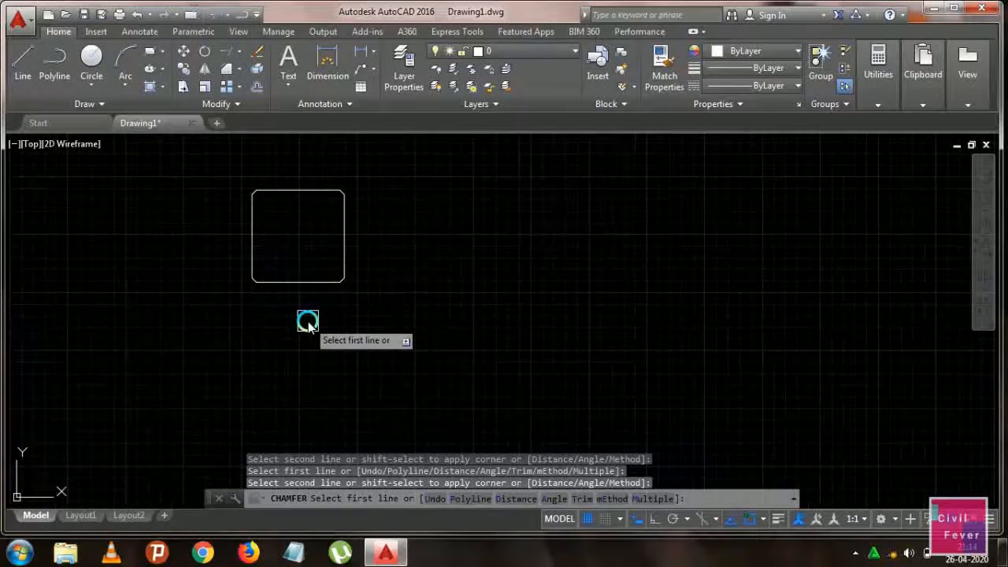
key("Escape")
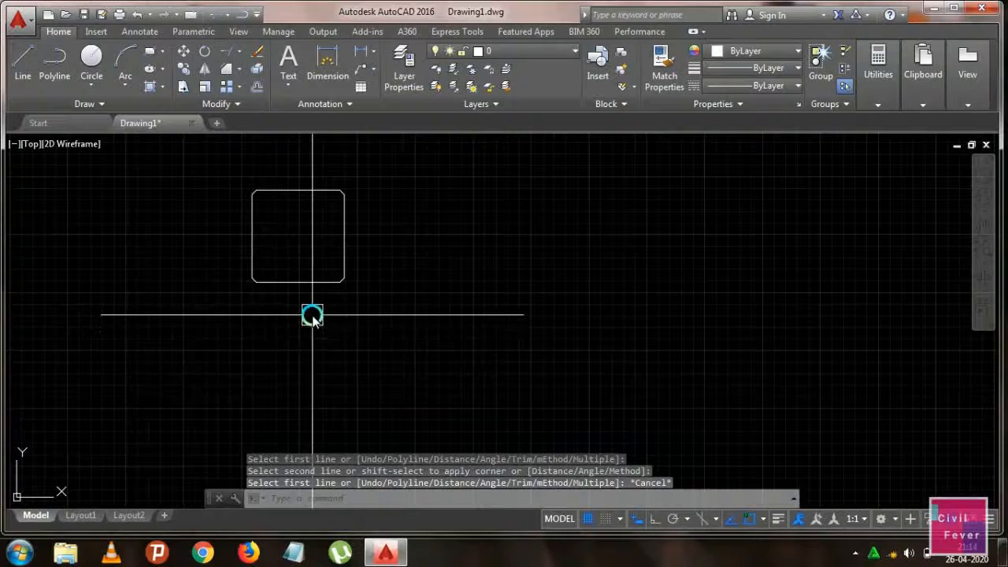
Undo the chamfers on all four corners of the square
key("ctrl+z")
key("ctrl+z")
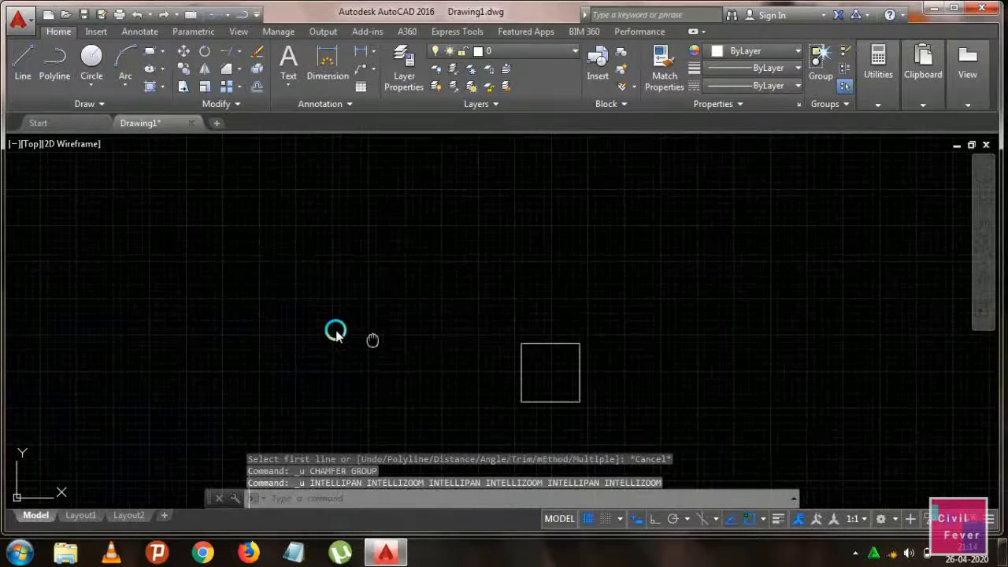
middle_click_drag(368, 339, 208, 316)
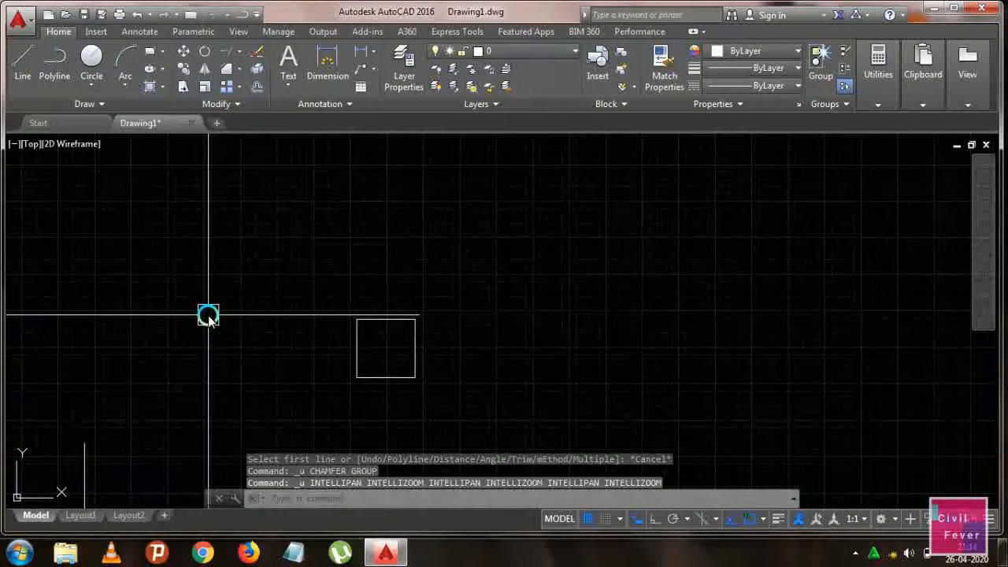
Chamfer the square's upper-left corner with a first distance of 2 on the top edge and a second distance of 5 on the left edge
type("CH")
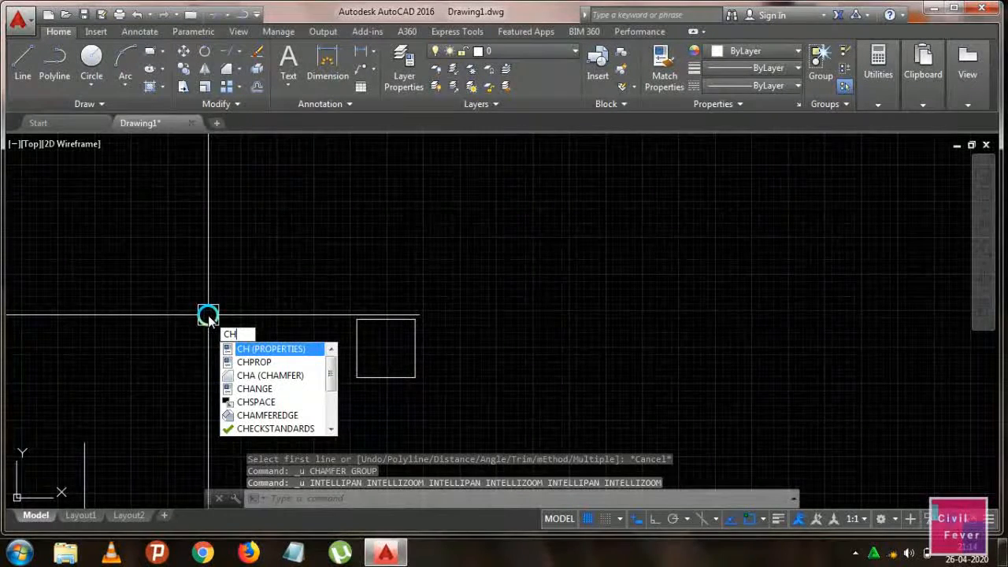
type("A")
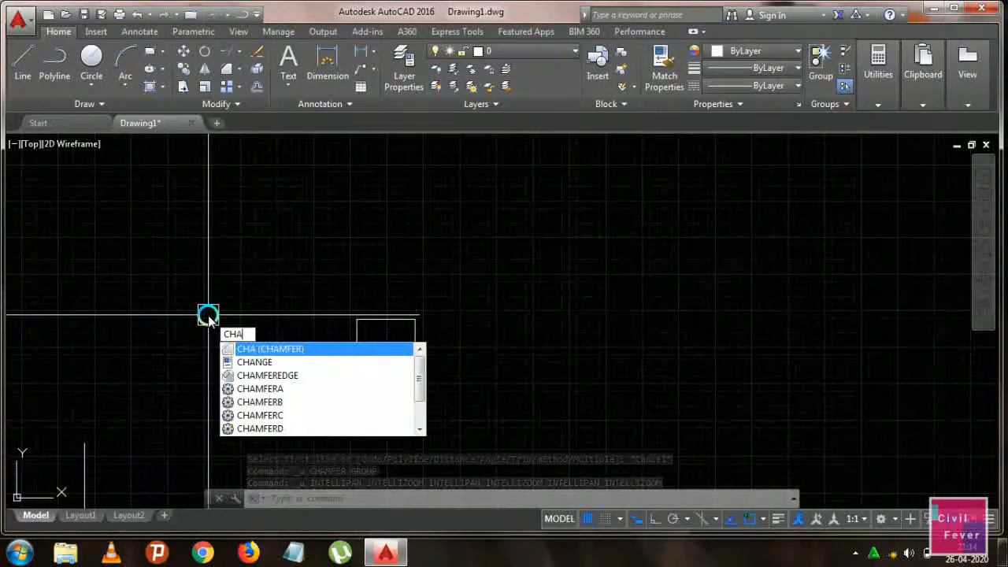
left_click(246, 349)
mouse_move(350, 344)
middle_mouse_down()
mouse_move(321, 317)
mouse_move(288, 313)
middle_mouse_up()
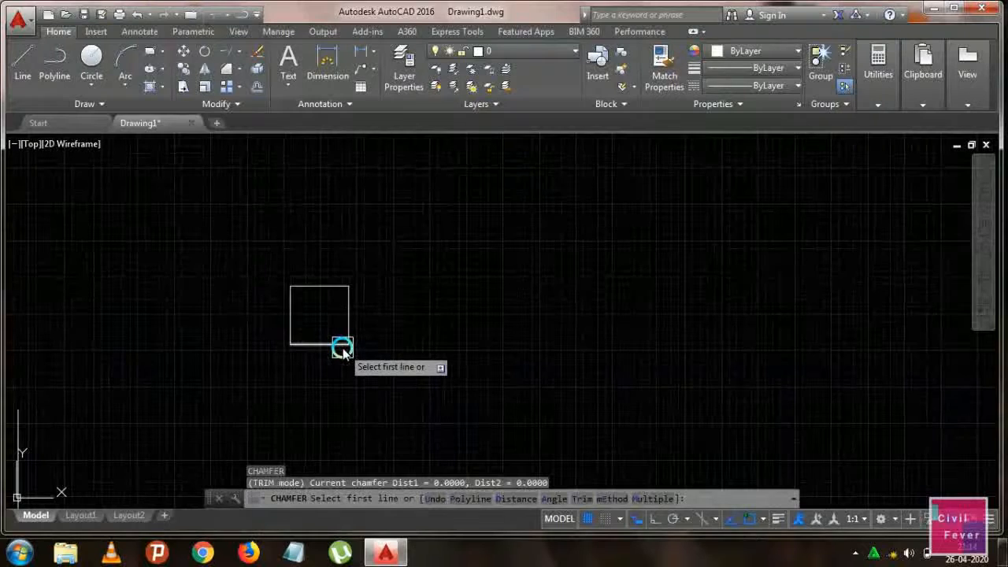
type("D")
key("Return")
scroll(329, 326, "up", 2)
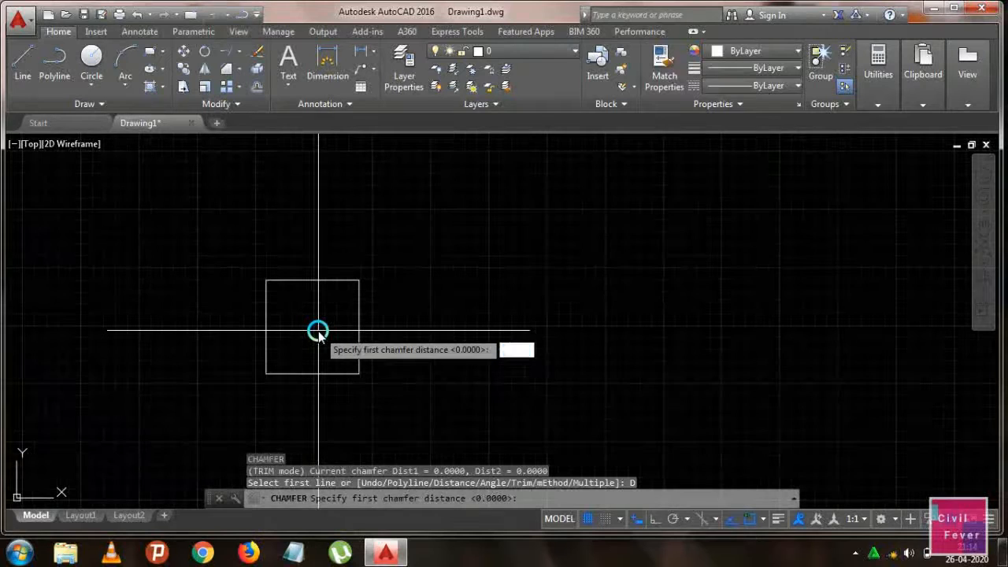
key("Return")
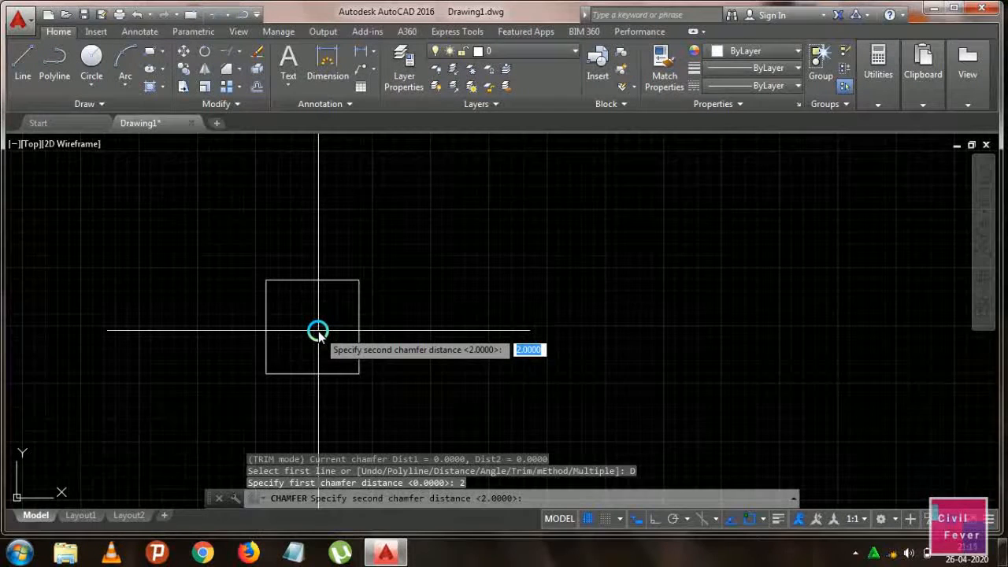
key("Return")
scroll(300, 319, "up", 6)
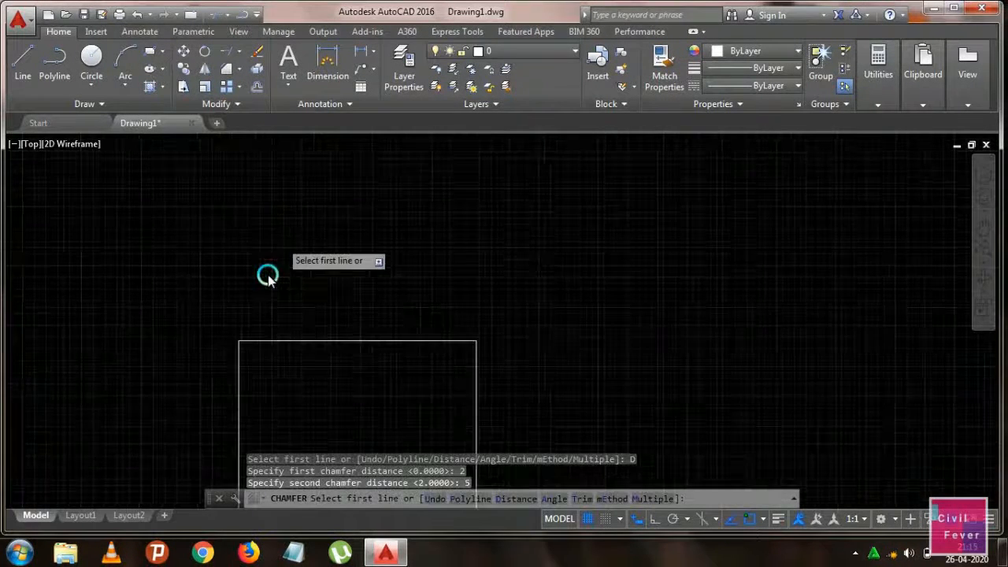
left_click(252, 387)
left_click(225, 425)
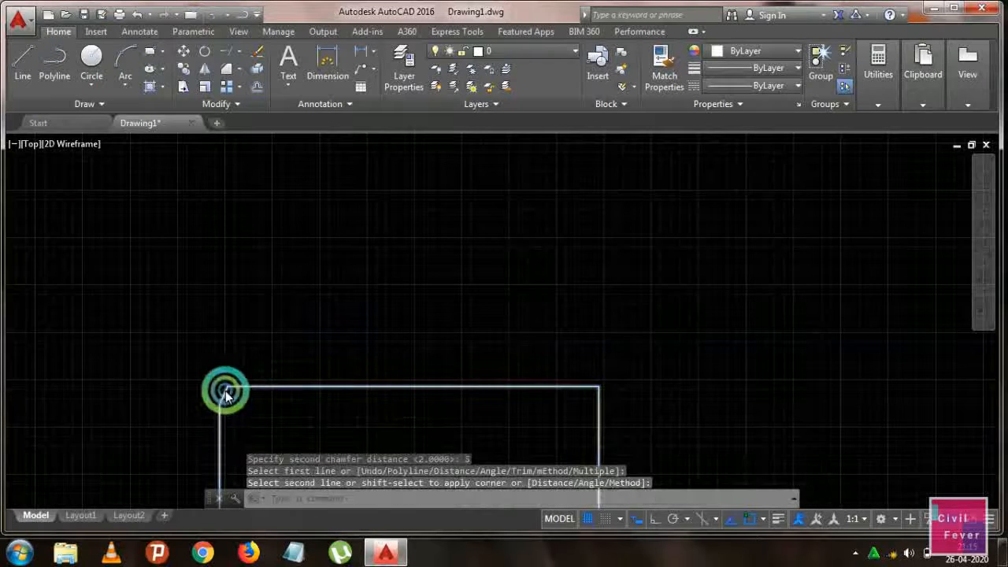
scroll(226, 390, "up", 8)
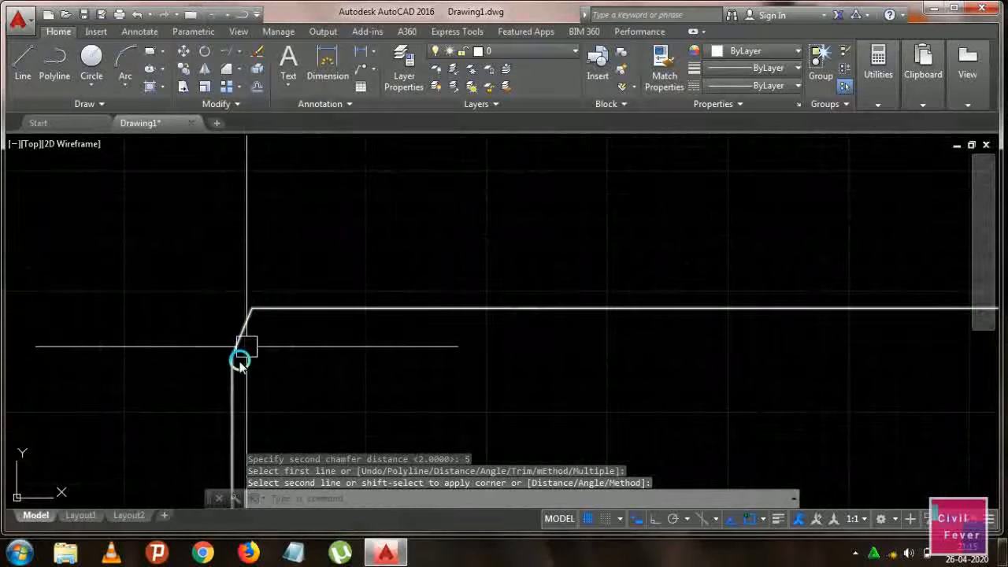
scroll(267, 177, "up", 8)
scroll(265, 173, "down", 15)
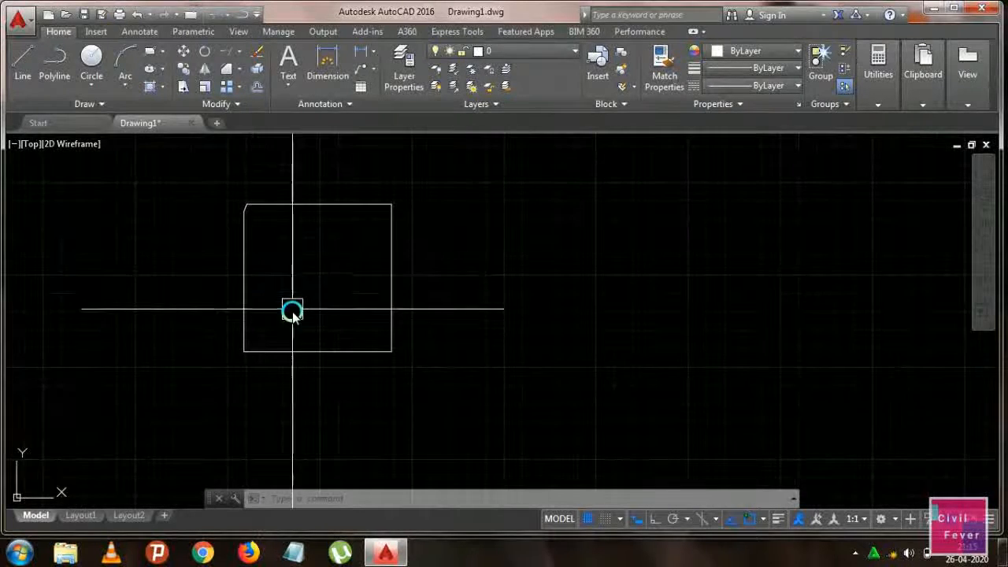
scroll(271, 272, "down", 2)
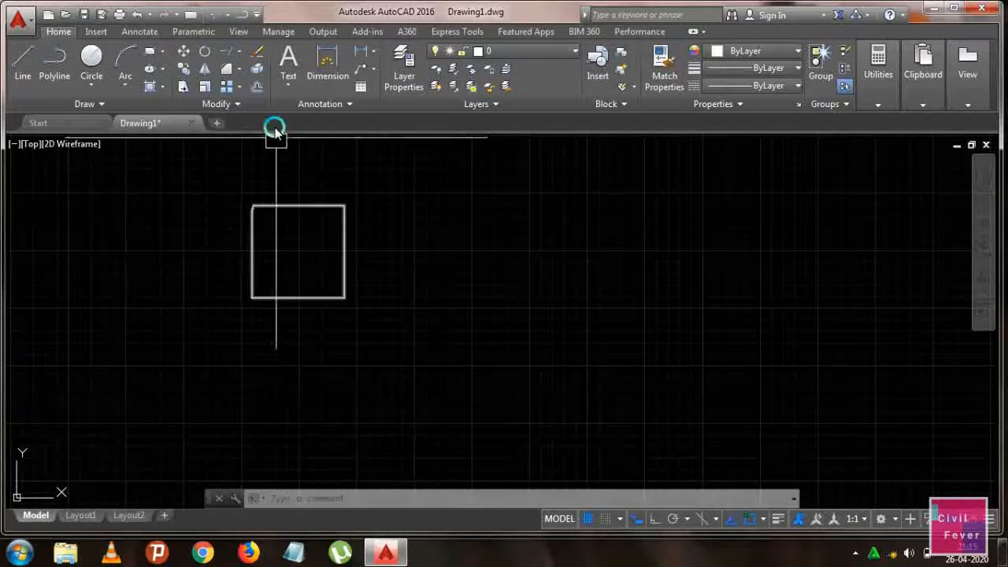
With Ortho on, draw a vertical line above and slightly right of the upper end of the existing L-shaped outline's vertical line
left_click(239, 70)
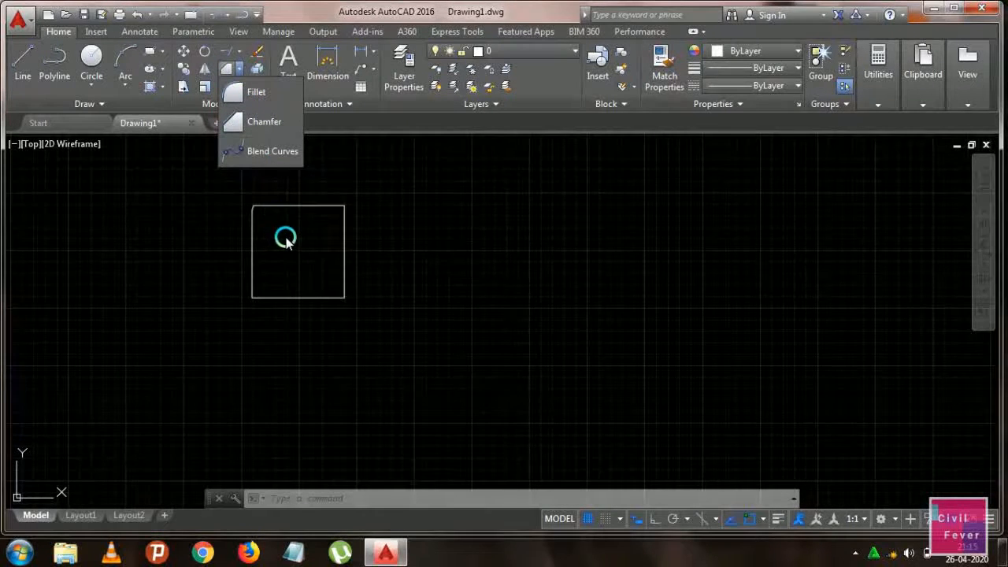
scroll(286, 240, "down", 3)
scroll(364, 214, "up", 2)
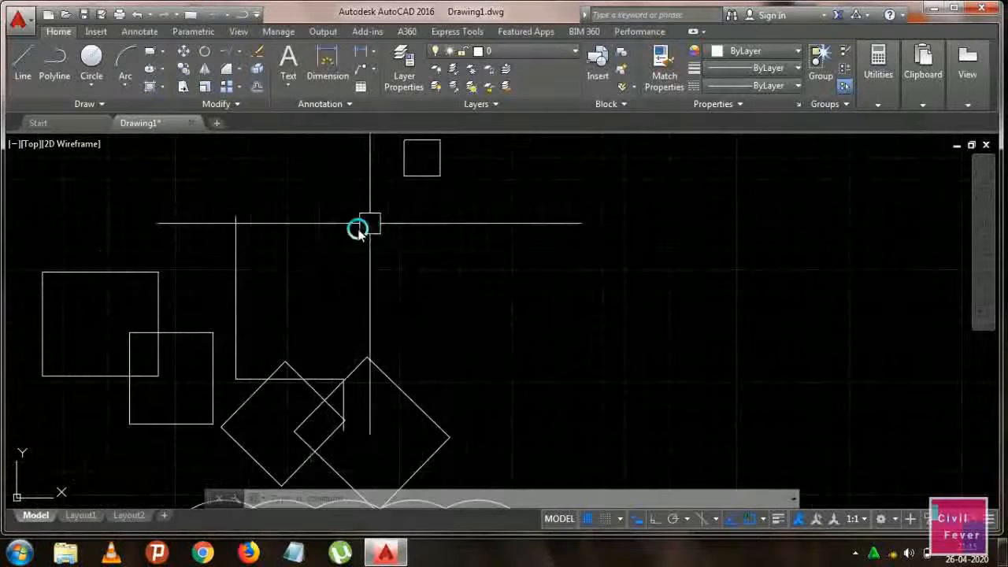
middle_click_drag(315, 248, 333, 328)
key("l")
key("Return")
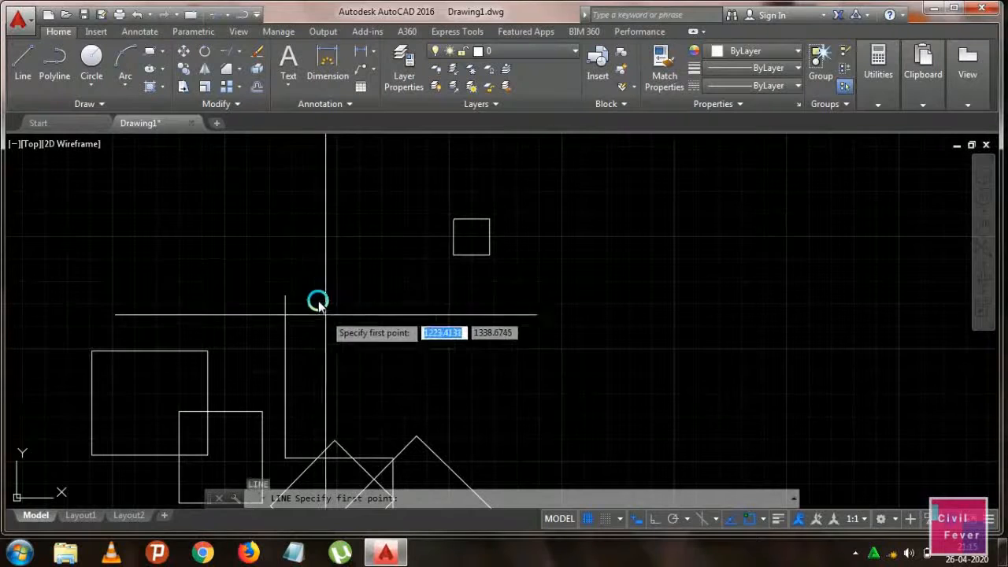
left_click(311, 293)
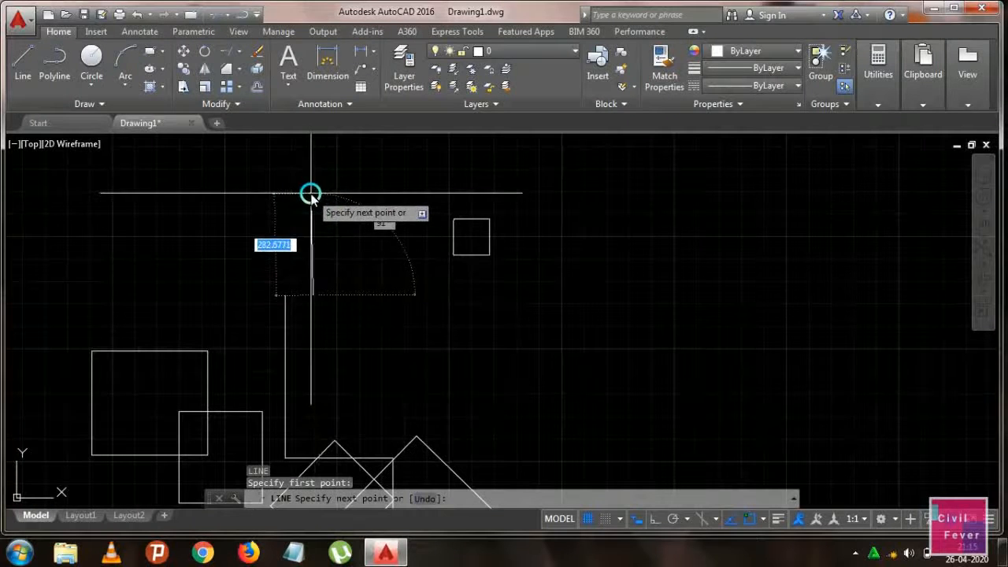
key("F8")
left_click(307, 166)
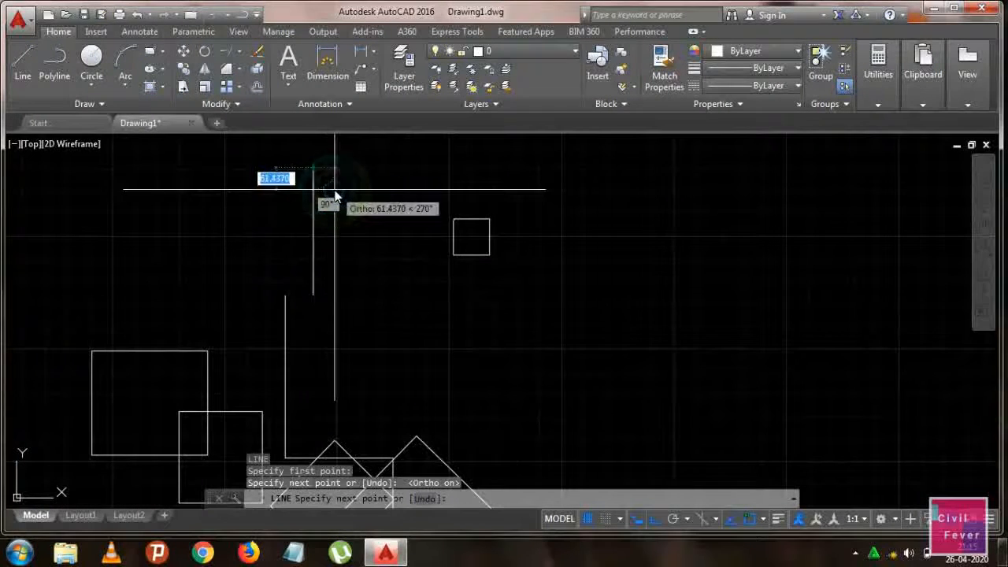
key("Return")
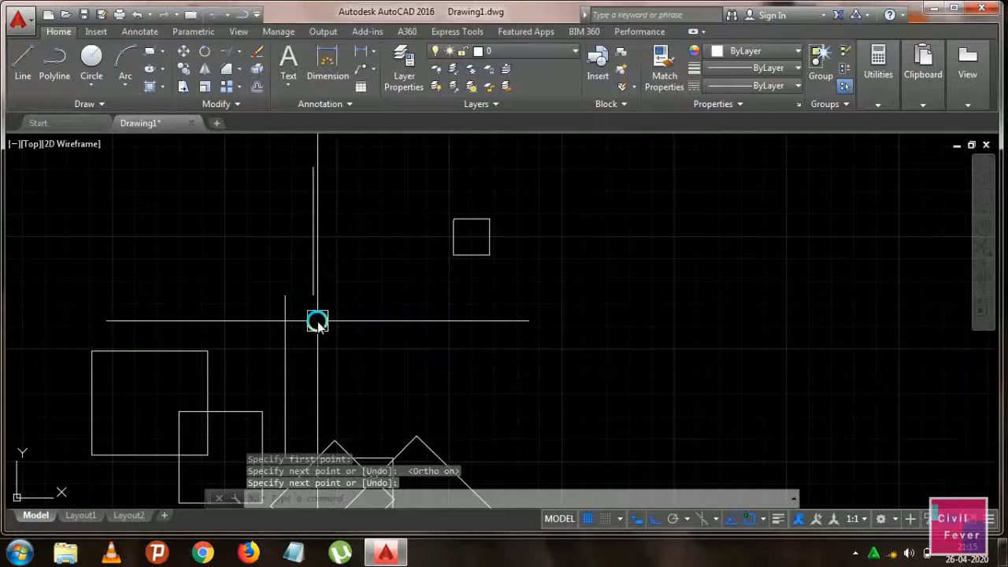
Connect the lower end of the new vertical line to the upper end of the L-shape's vertical line with Blend Curves
middle_click_drag(317, 321, 375, 303)
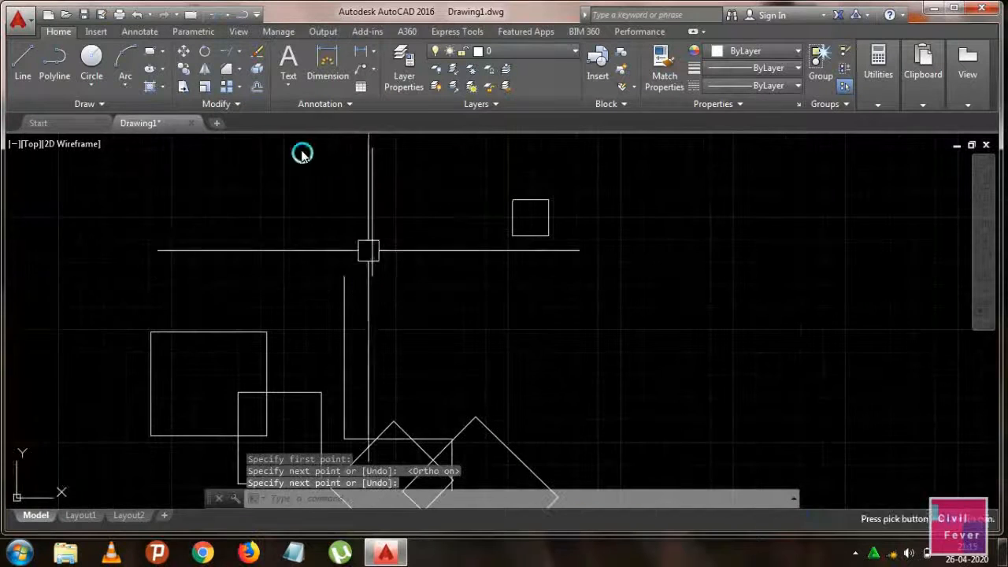
left_click(241, 71)
left_click(247, 148)
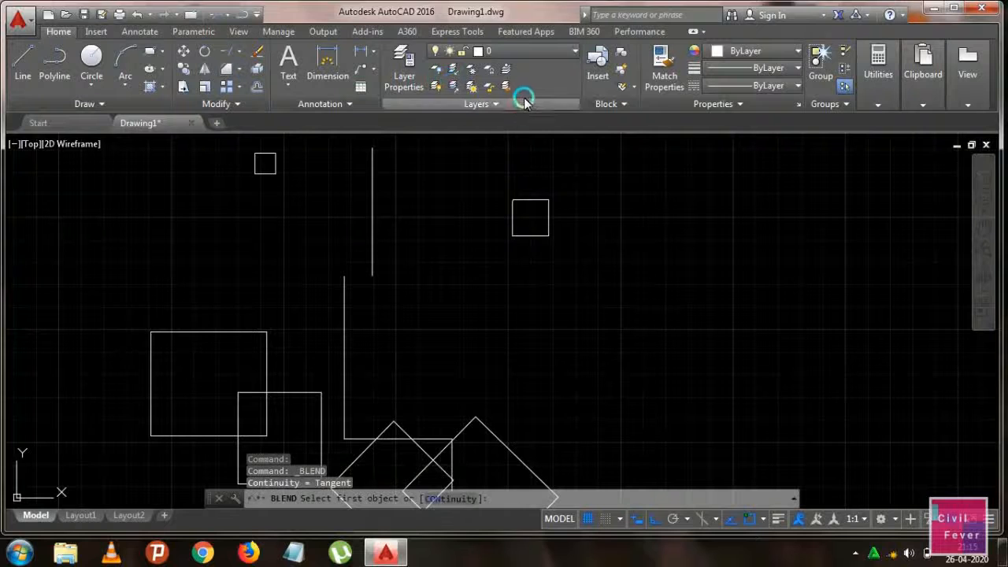
left_click(373, 249)
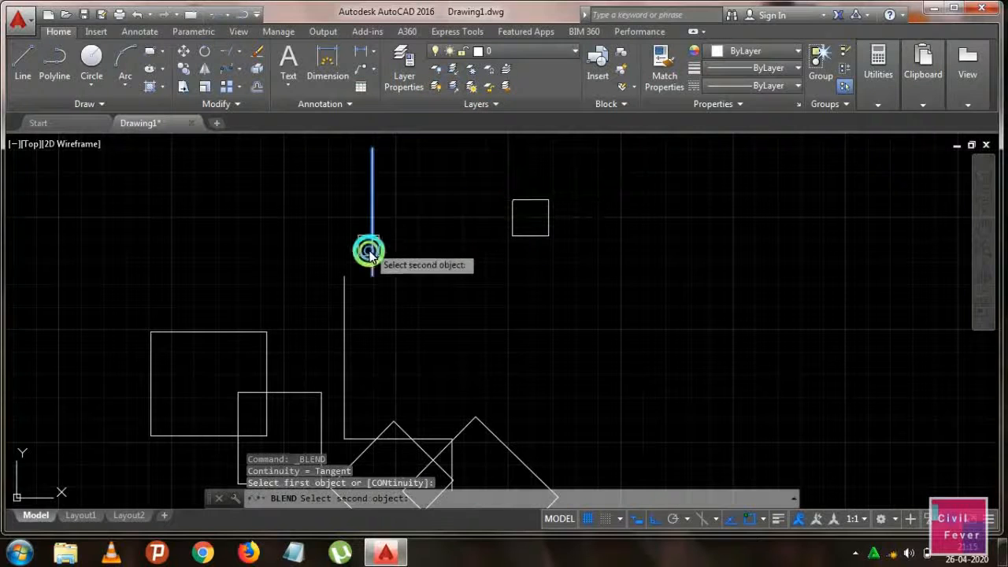
left_click(346, 314)
scroll(355, 278, "up", 7)
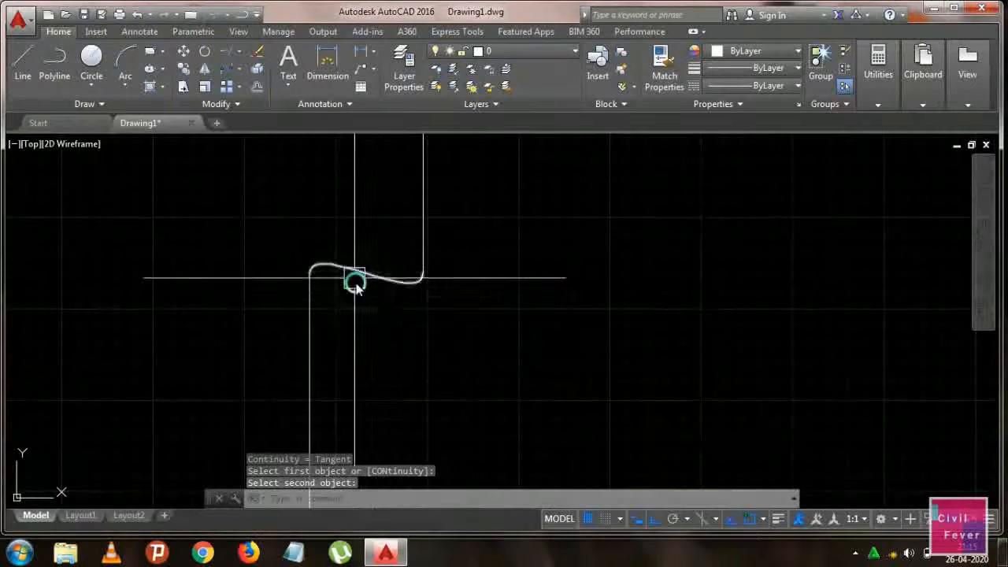
scroll(425, 272, "down", 6)
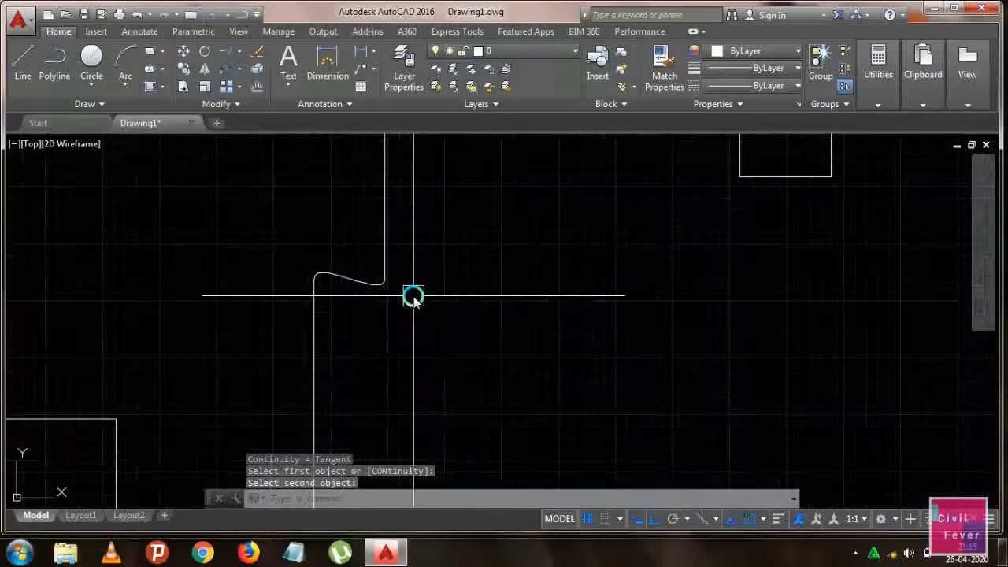
Connect the lower end of the L-shape's short vertical line to the nearby right corner of the smaller diamond with Blend Curves
mouse_move(436, 299)
middle_mouse_down()
mouse_move(421, 223)
mouse_move(432, 166)
middle_mouse_up()
mouse_move(414, 240)
middle_mouse_down()
mouse_move(414, 165)
mouse_move(398, 188)
middle_mouse_up()
middle_click_drag(516, 411, 500, 309)
scroll(468, 321, "up", 5)
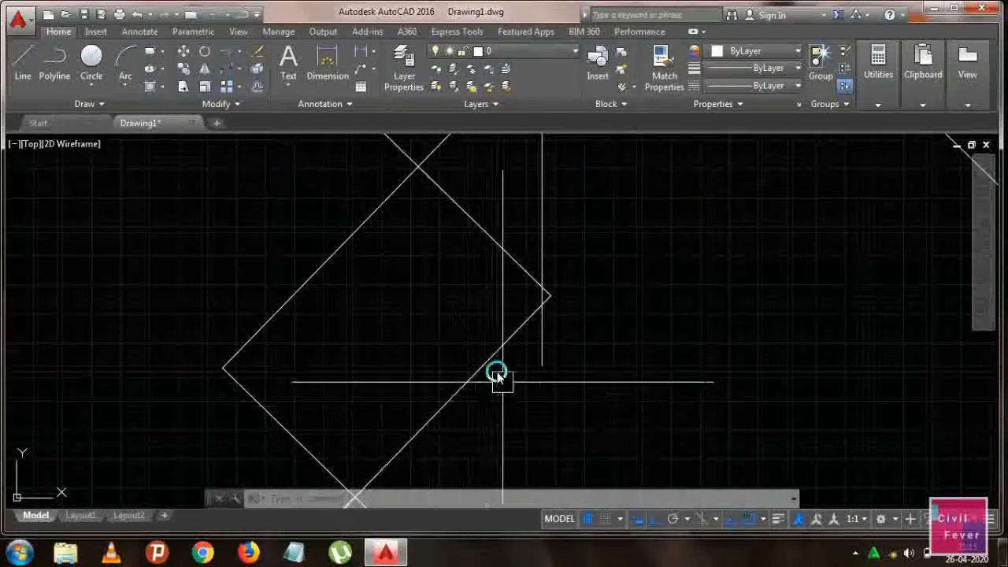
left_click(502, 367)
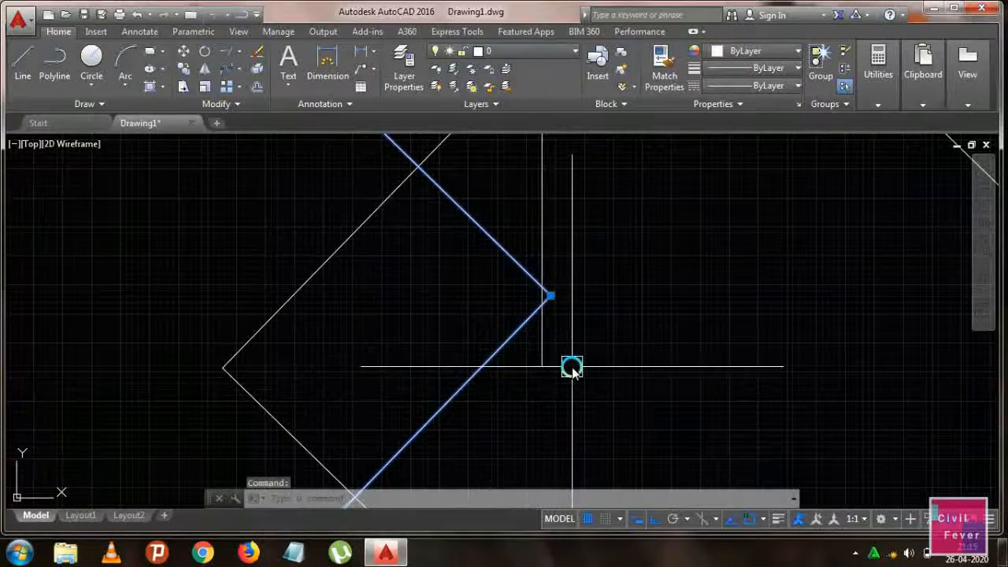
key("Escape")
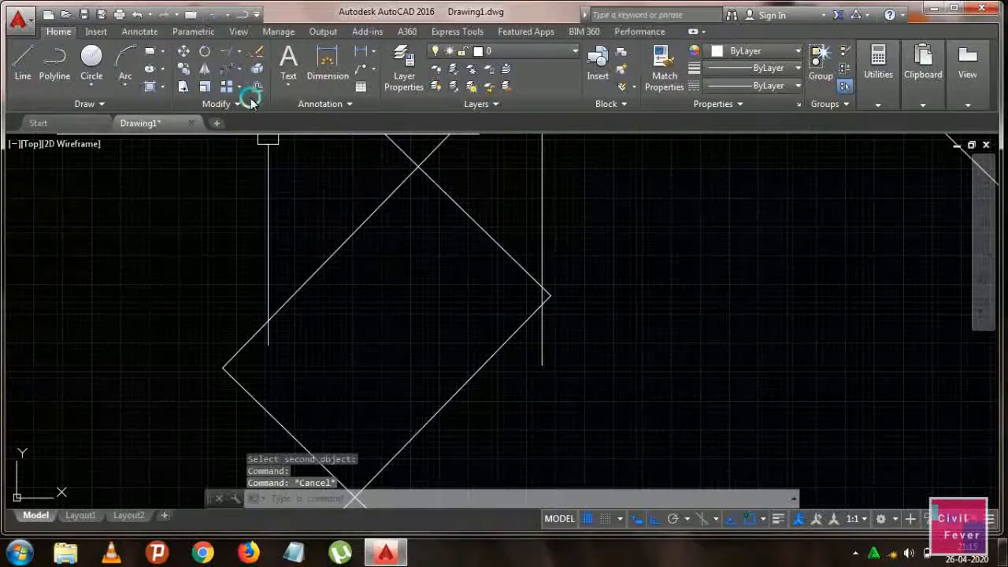
left_click(233, 71)
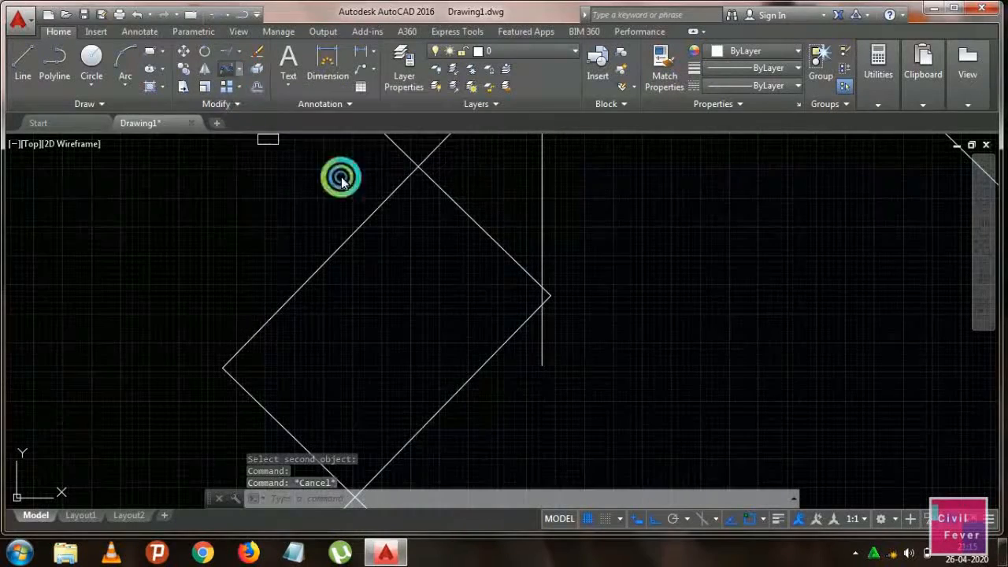
left_click(535, 359)
scroll(560, 307, "up", 2)
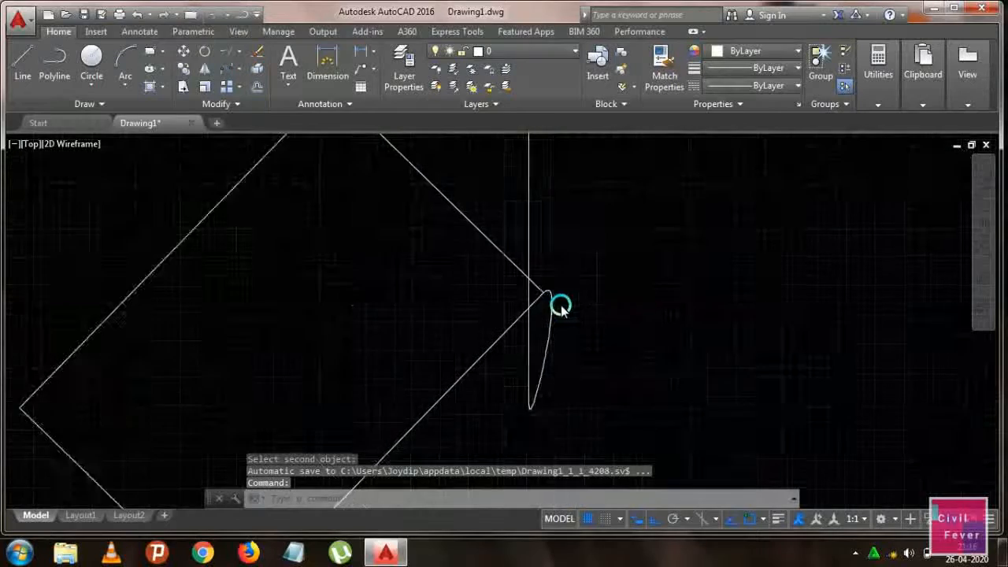
scroll(560, 307, "up", 2)
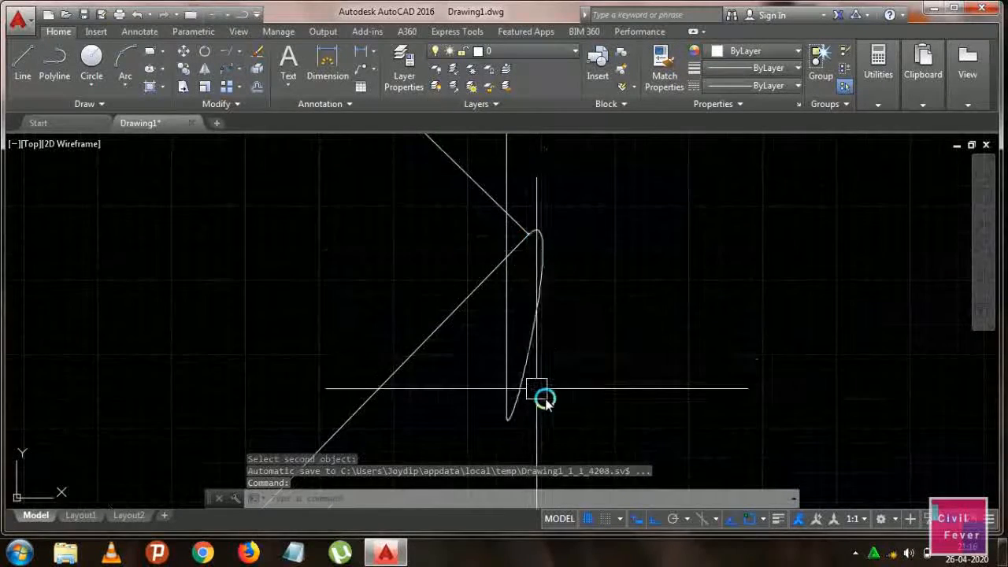
scroll(544, 400, "down", 5)
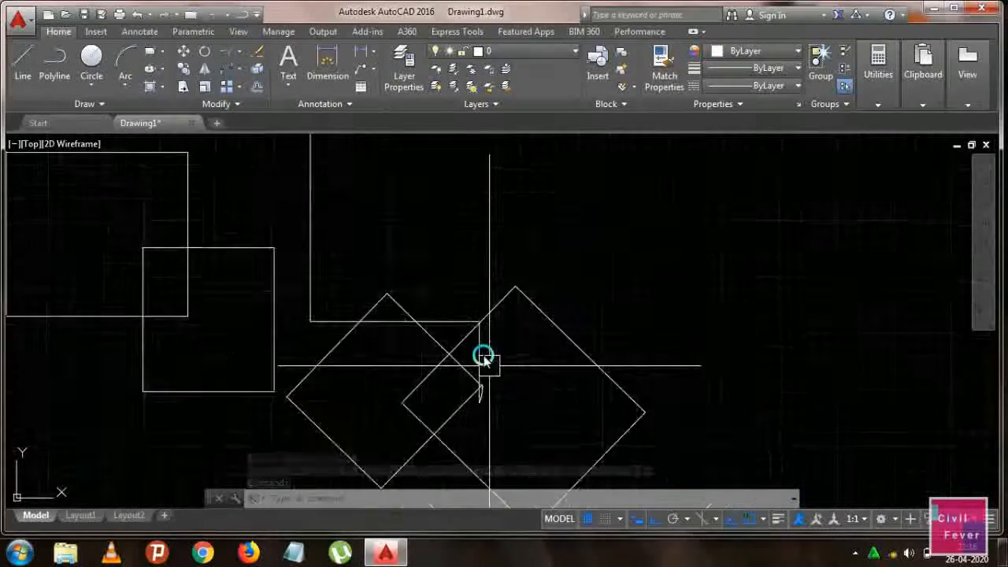
middle_click_drag(476, 326, 479, 360)
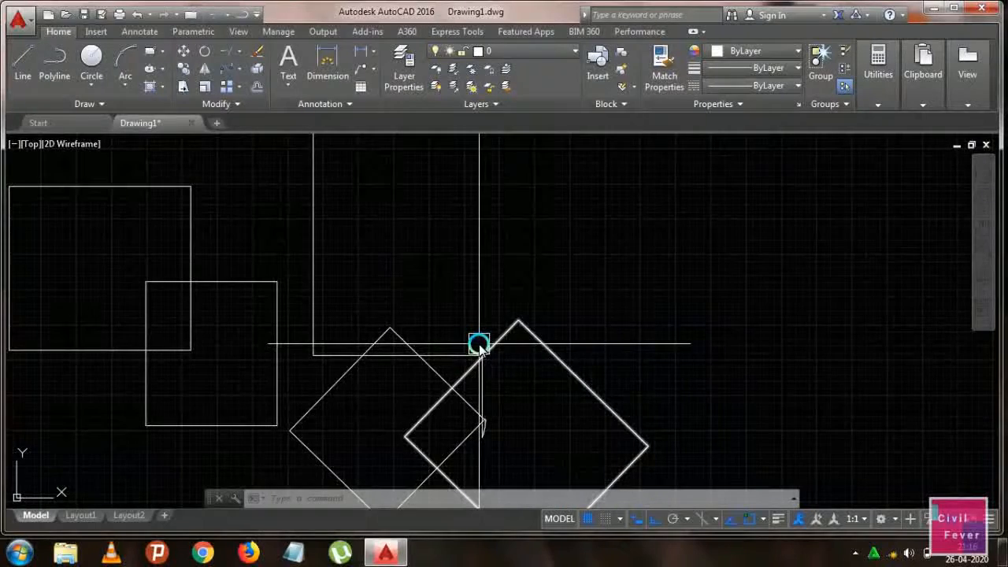
key("Escape")
Explode the larger upright square and select each of its four edges separately
middle_click_drag(352, 250, 349, 275)
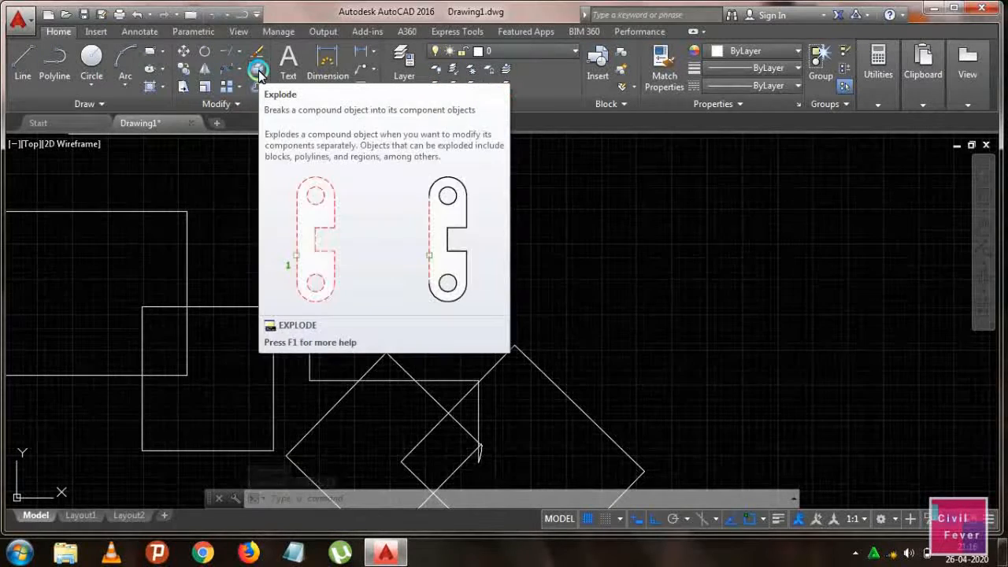
scroll(315, 239, "down", 4)
middle_click_drag(383, 255, 460, 271)
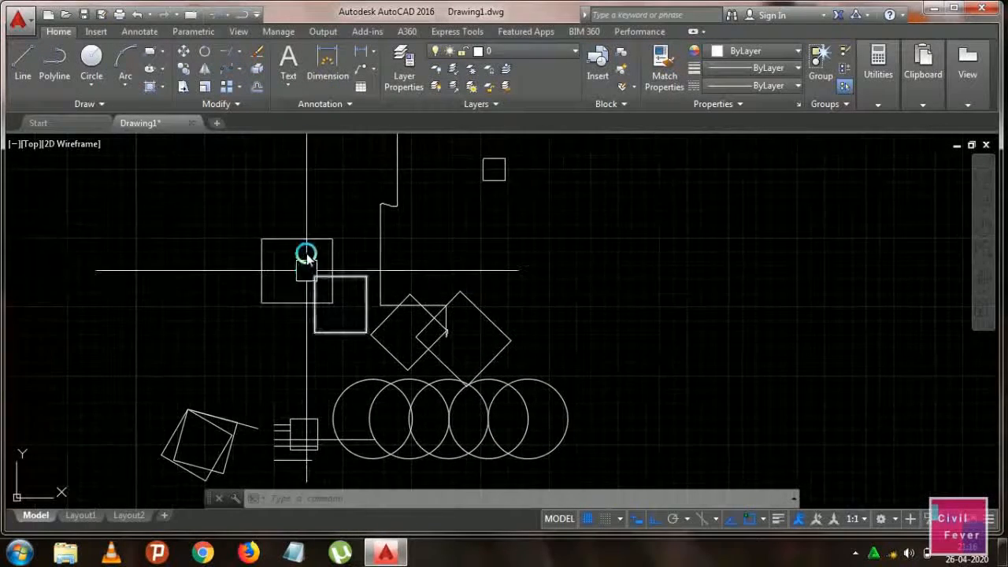
left_click(307, 241)
scroll(288, 283, "up", 3)
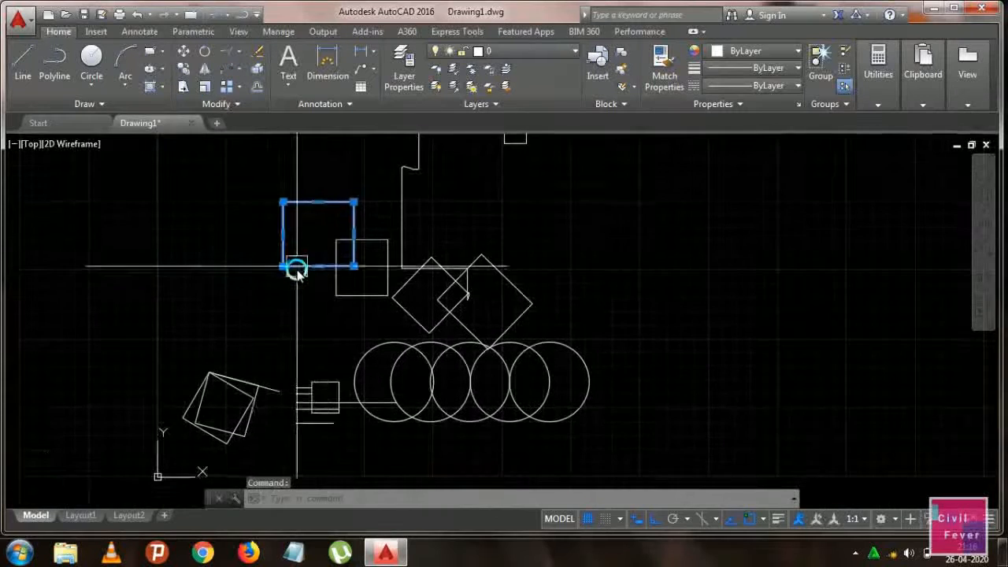
key("Escape")
left_click(319, 259)
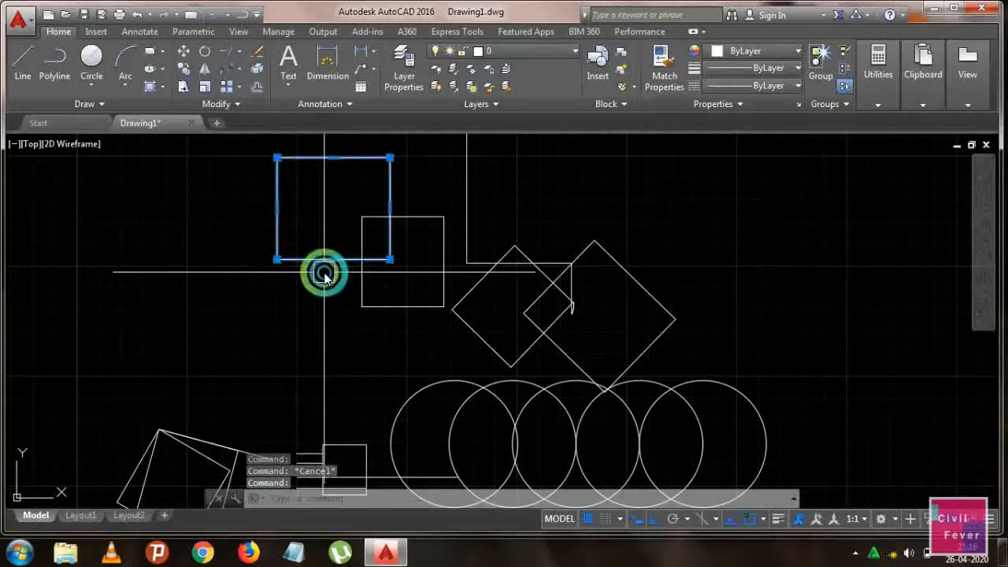
left_click(259, 73)
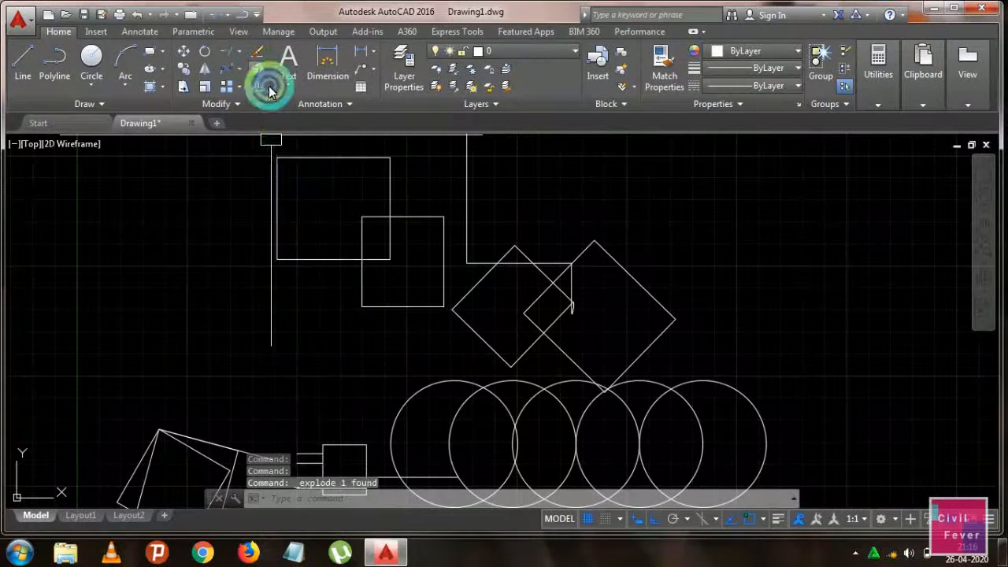
left_click(293, 159)
left_click(280, 200)
left_click(310, 260)
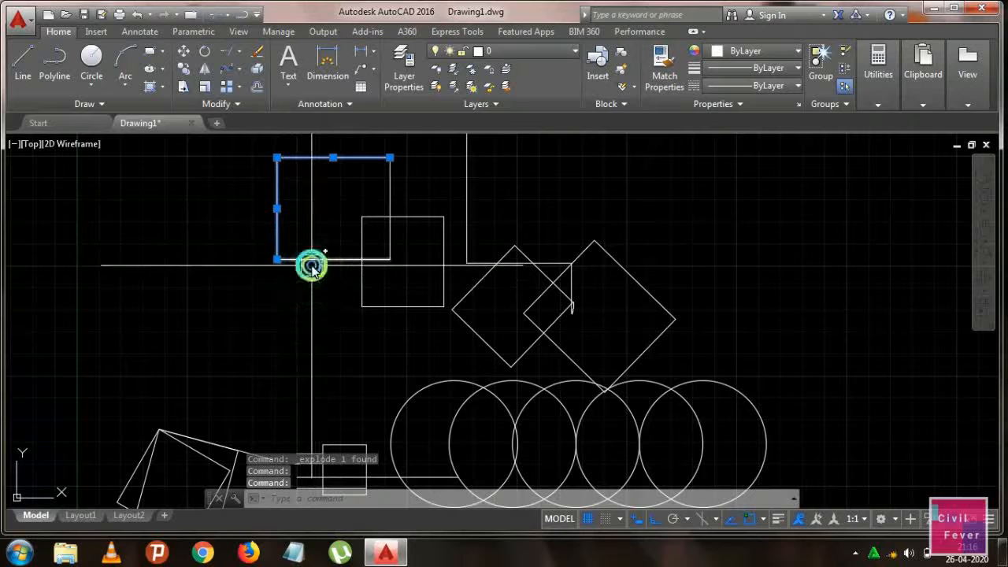
left_click(390, 232)
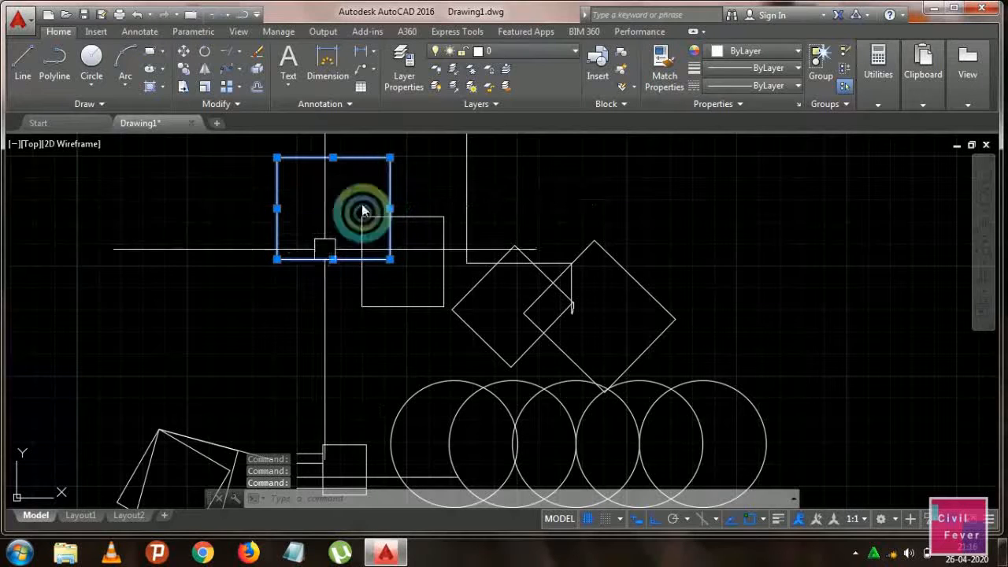
key("Escape")
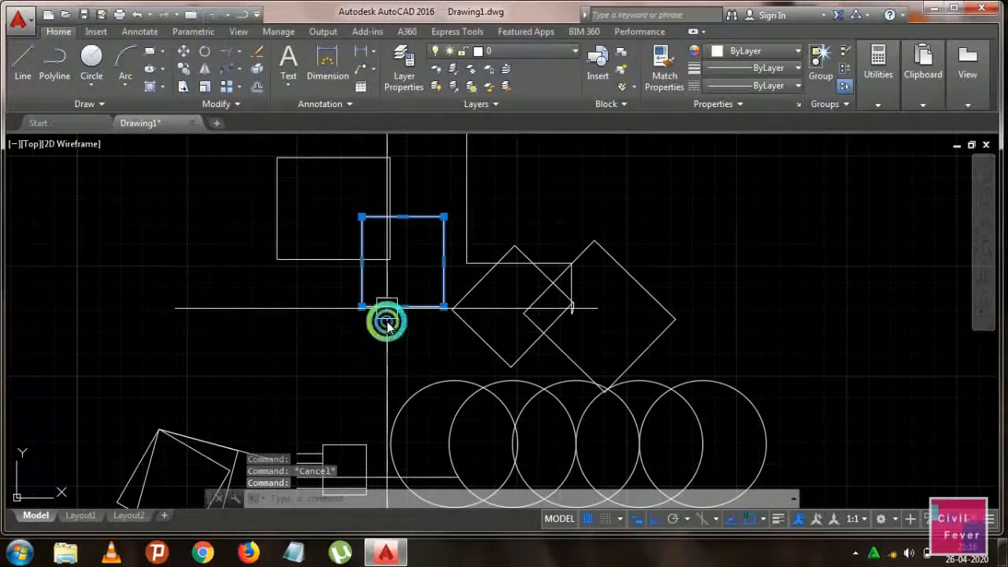
Explode the smaller upright square overlapping the larger one and check its edges by selecting them individually
key("Escape")
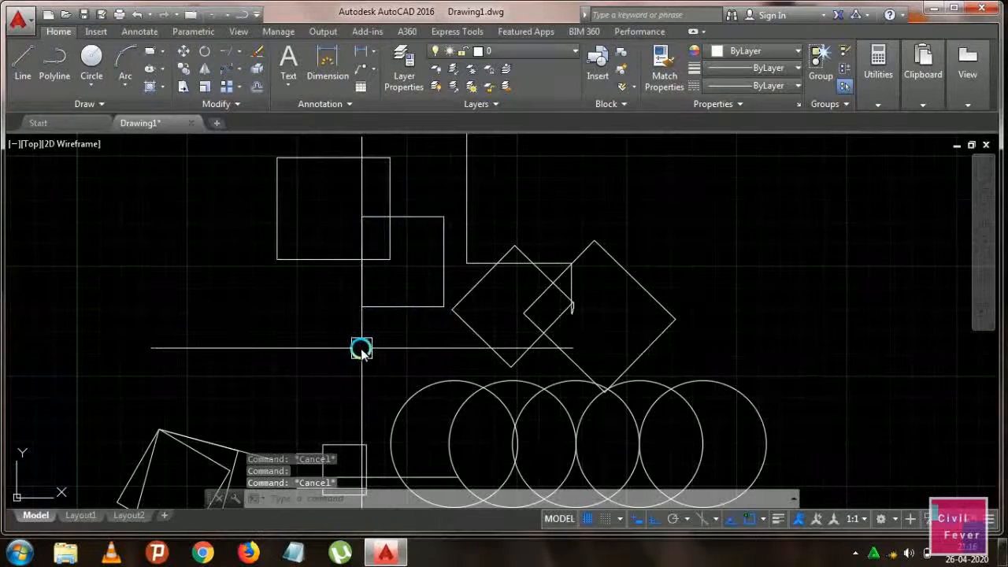
type("x")
key("Return")
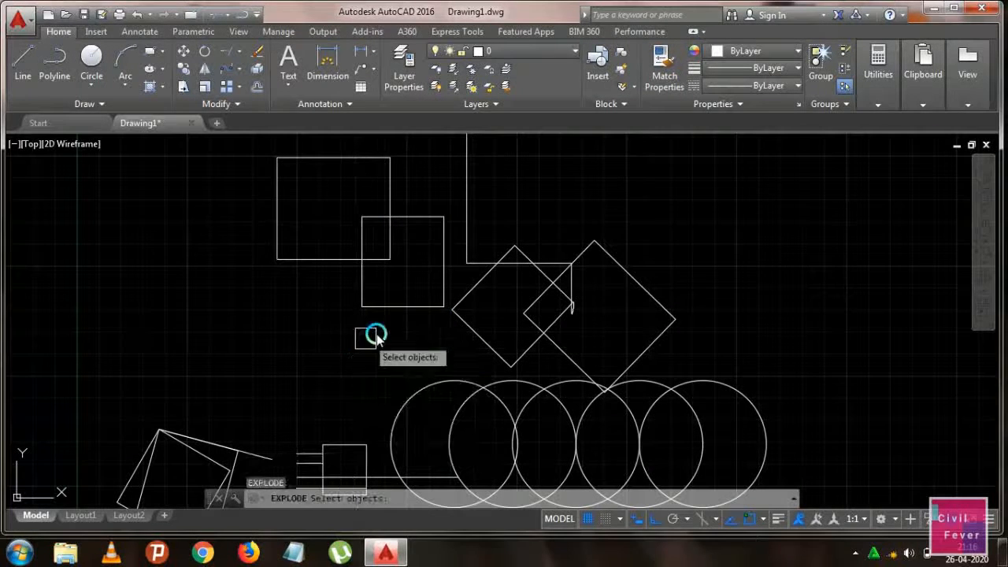
left_click(390, 313)
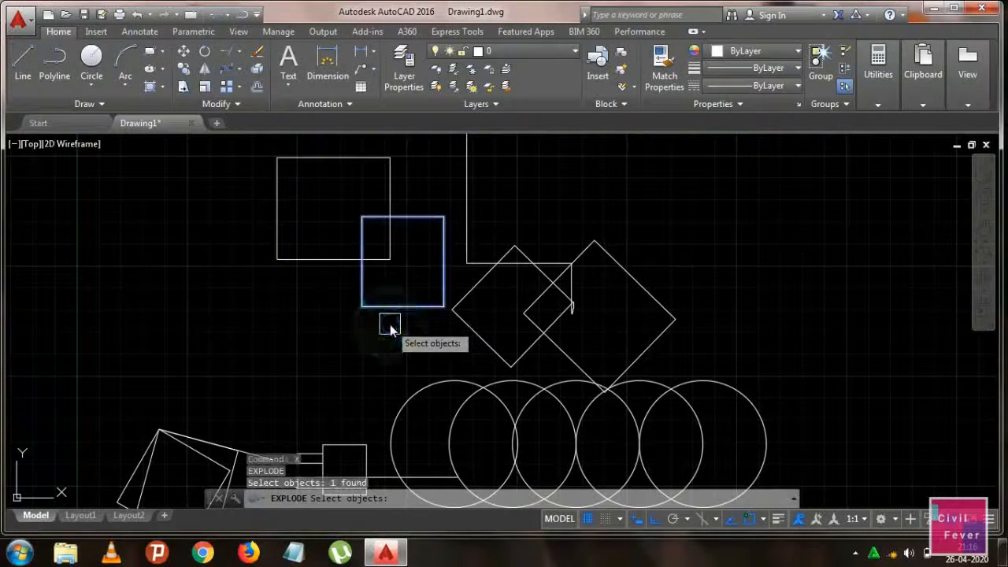
key("Return")
left_click(381, 303)
left_click(348, 286)
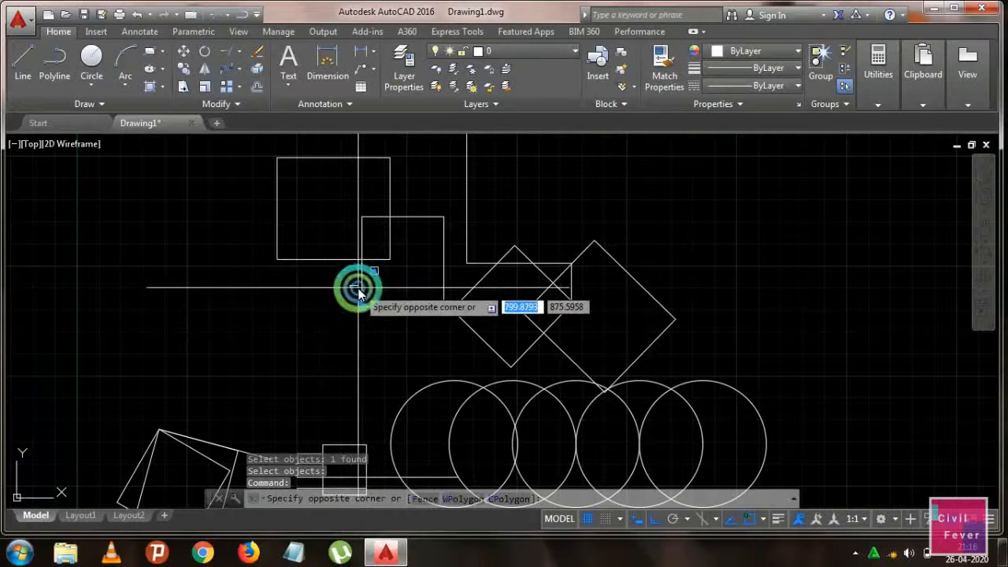
left_click(360, 289)
key("Escape")
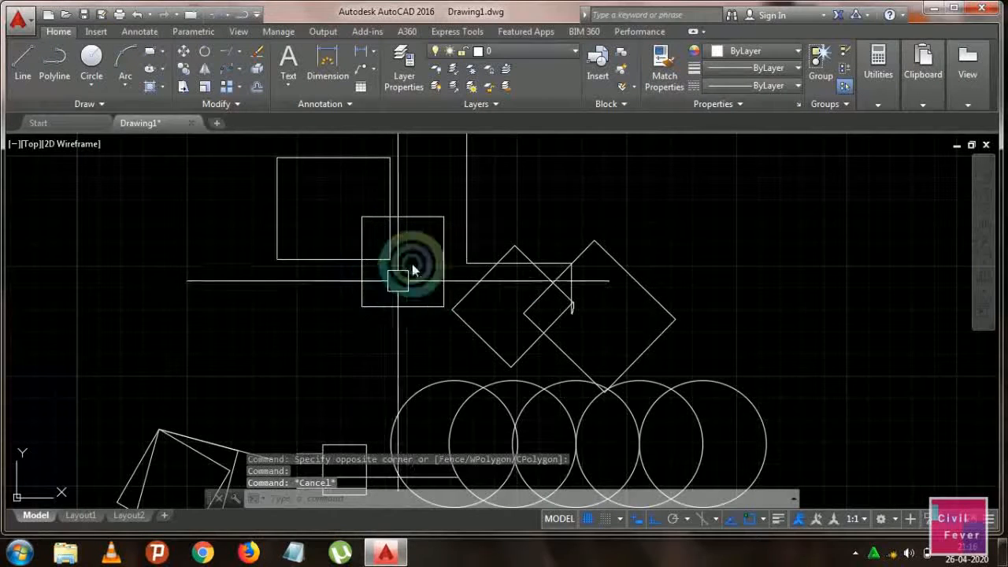
left_click(415, 220)
key("Escape")
scroll(371, 281, "down", 3)
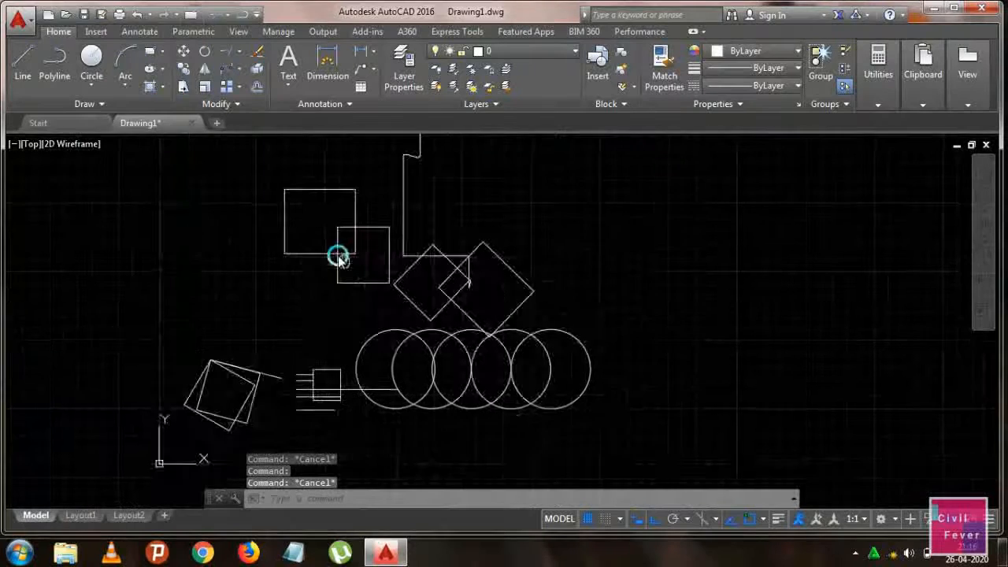
Use Stretch with Ortho off to shift the smaller diamond by its left corner onto the lower edge of the larger square
middle_click_drag(337, 256, 326, 249)
scroll(190, 131, "up", 2)
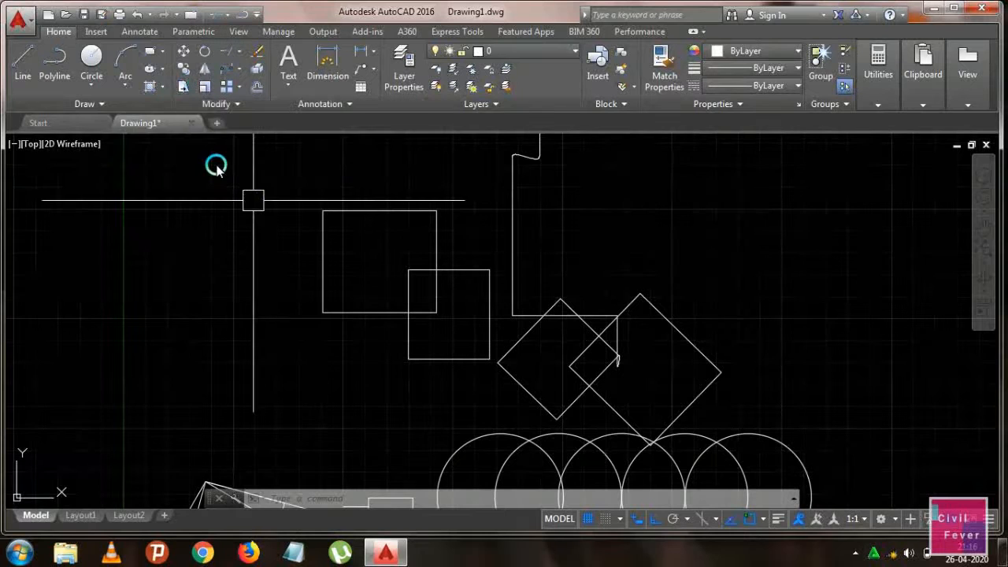
left_click(184, 88)
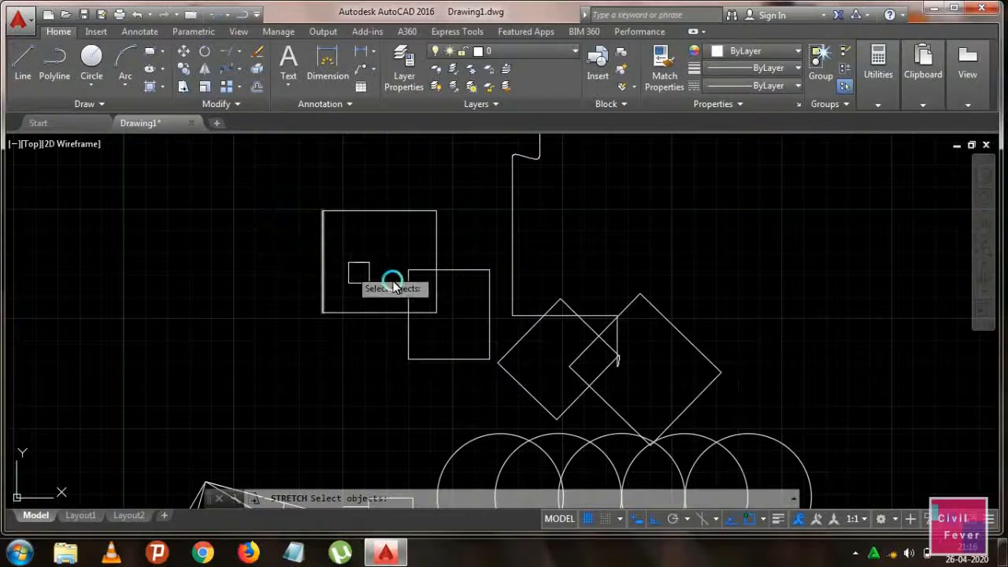
left_click(509, 346)
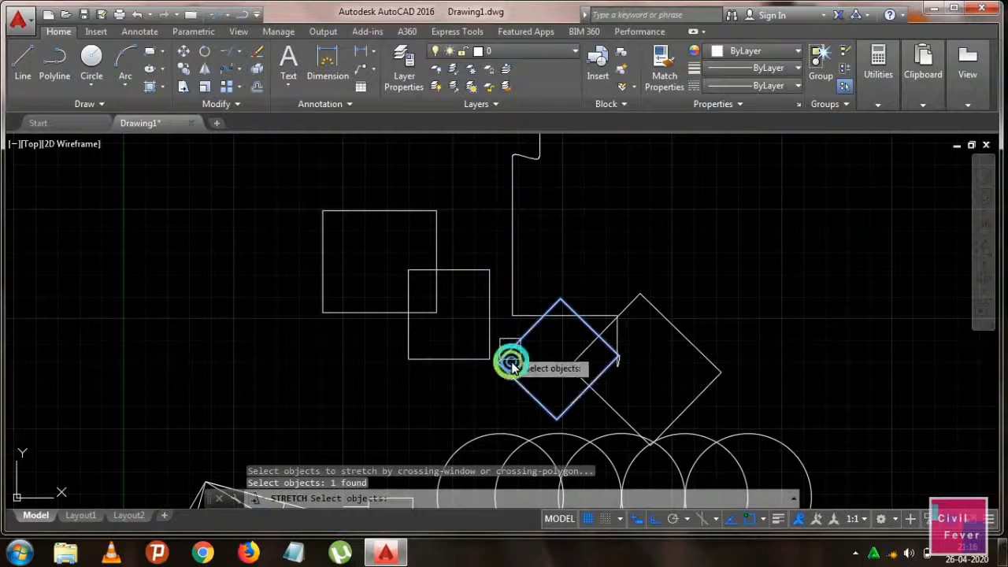
key("Return")
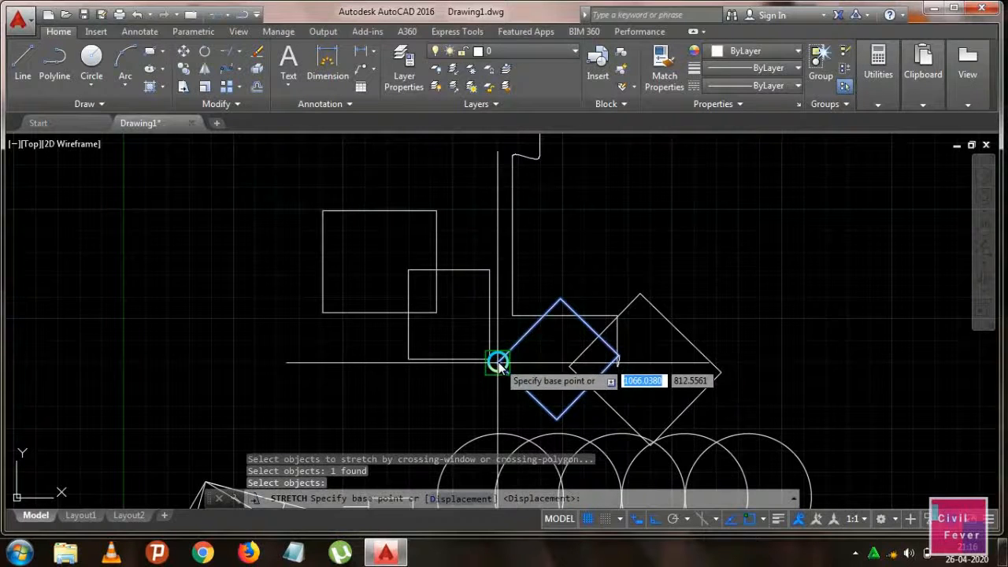
left_click(498, 360)
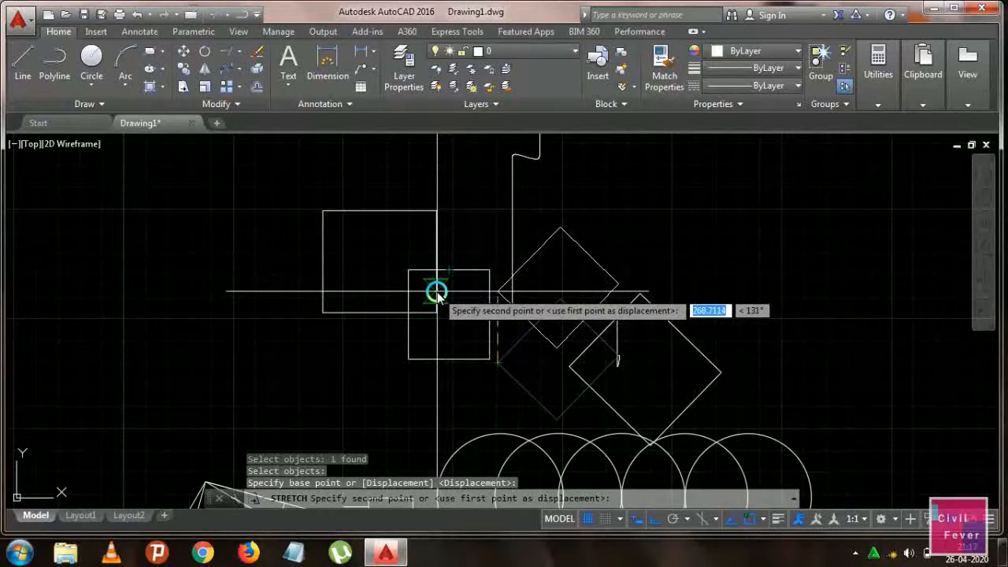
key("F8")
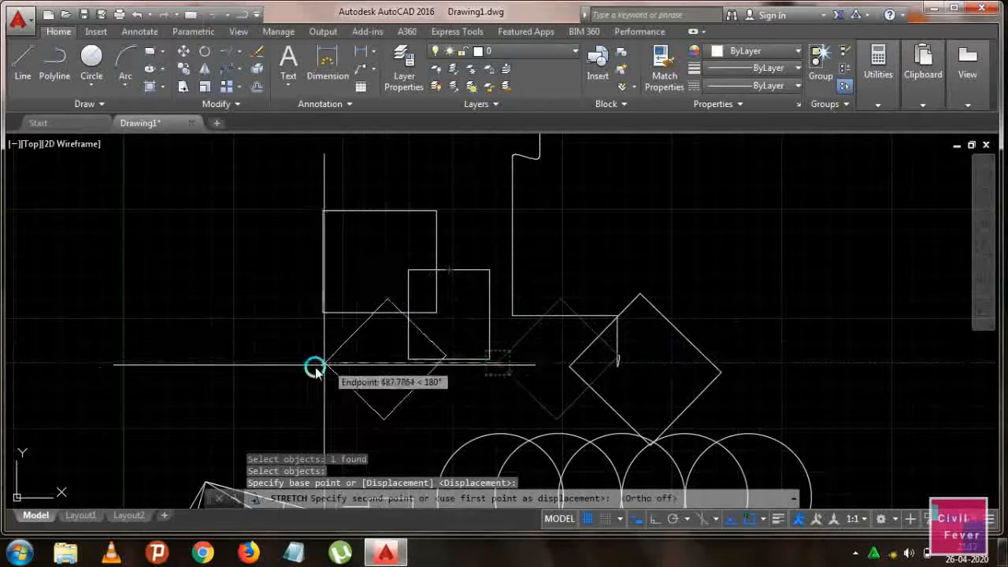
left_click(351, 386)
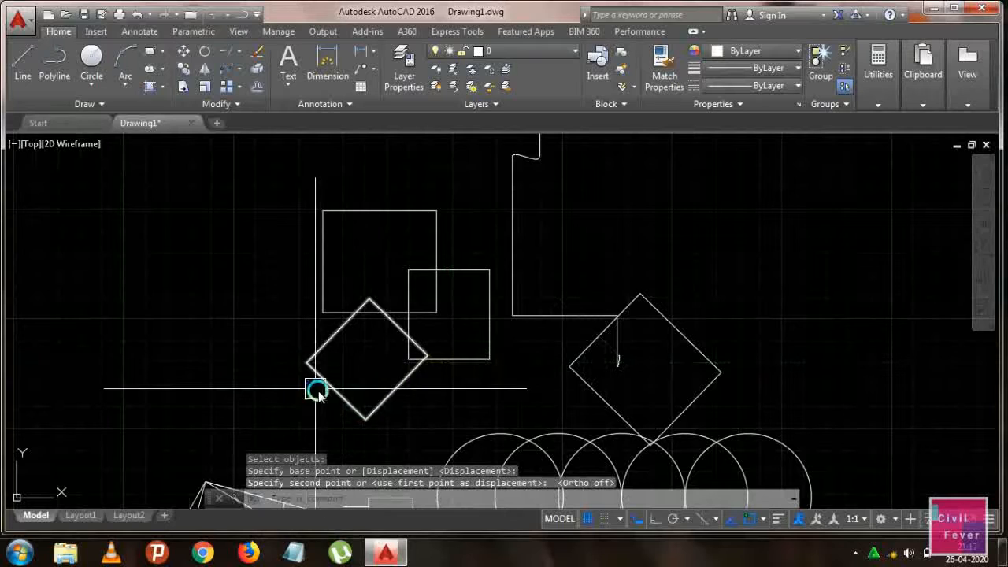
Draw a rectangle by two freely placed corners in the empty area beyond the row of overlapping circles
scroll(323, 387, "down", 4)
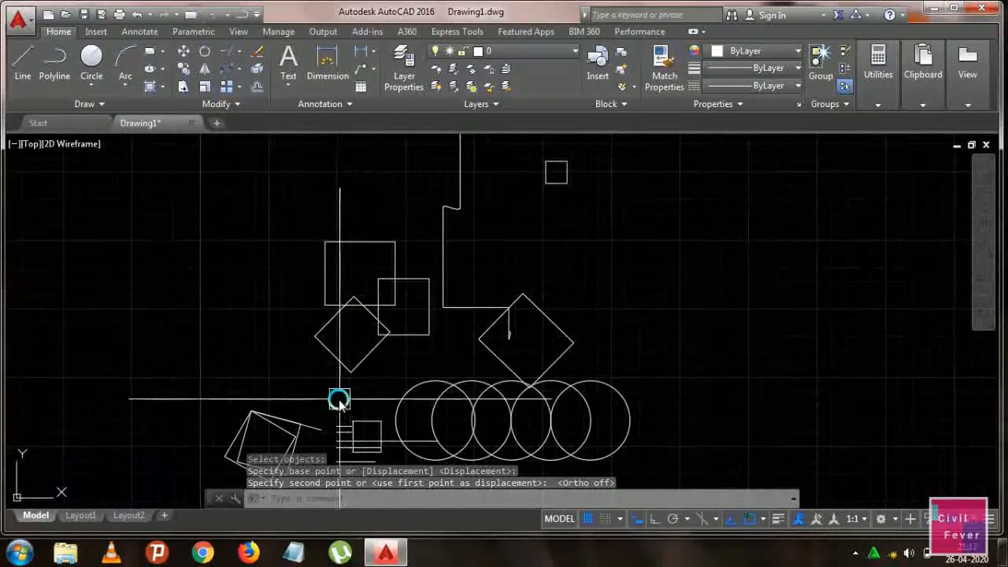
middle_click_drag(341, 395, 353, 360)
scroll(345, 330, "up", 2)
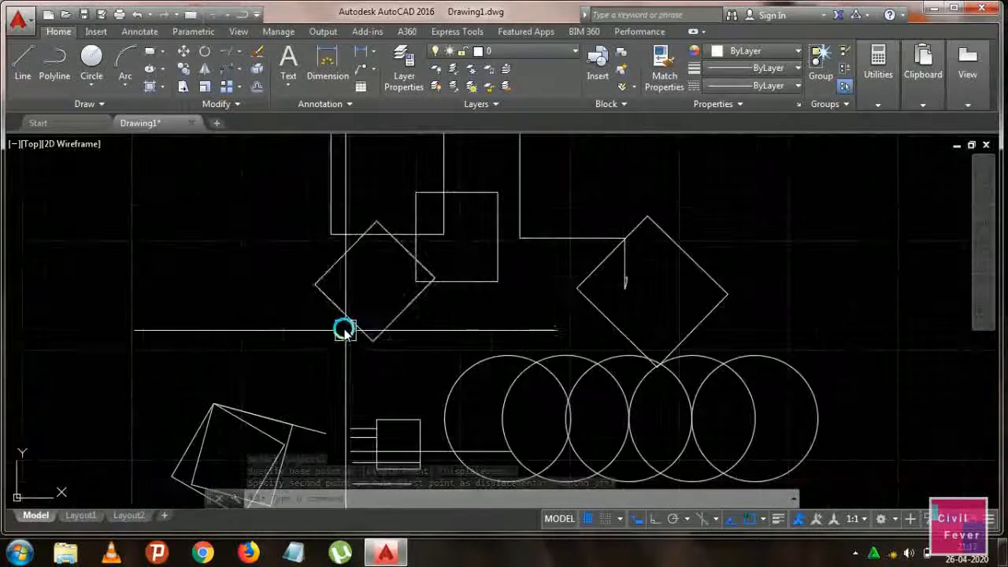
middle_click_drag(353, 305, 296, 313)
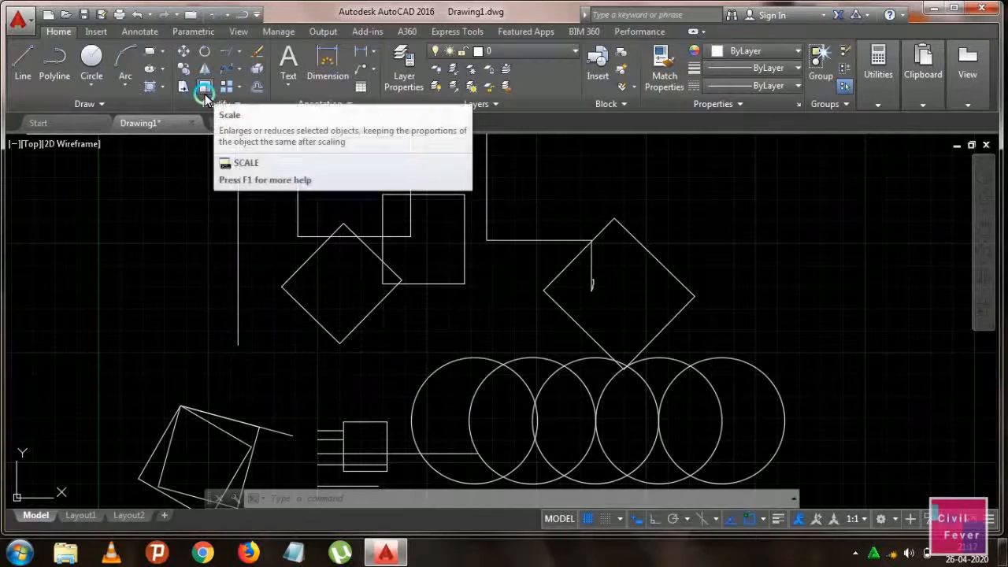
scroll(213, 142, "down", 4)
middle_click_drag(366, 240, 270, 304)
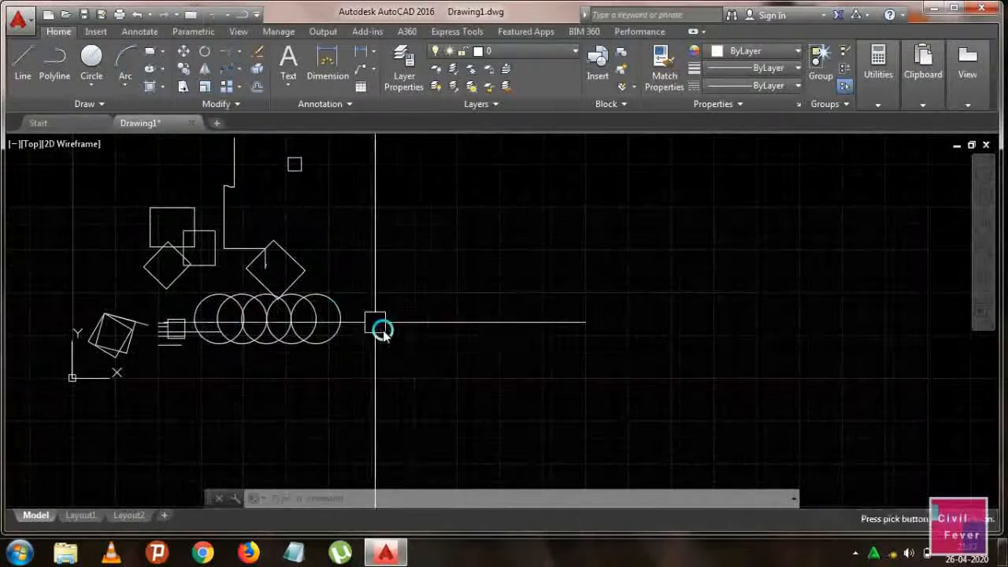
scroll(412, 330, "down", 2)
middle_click_drag(396, 321, 346, 315)
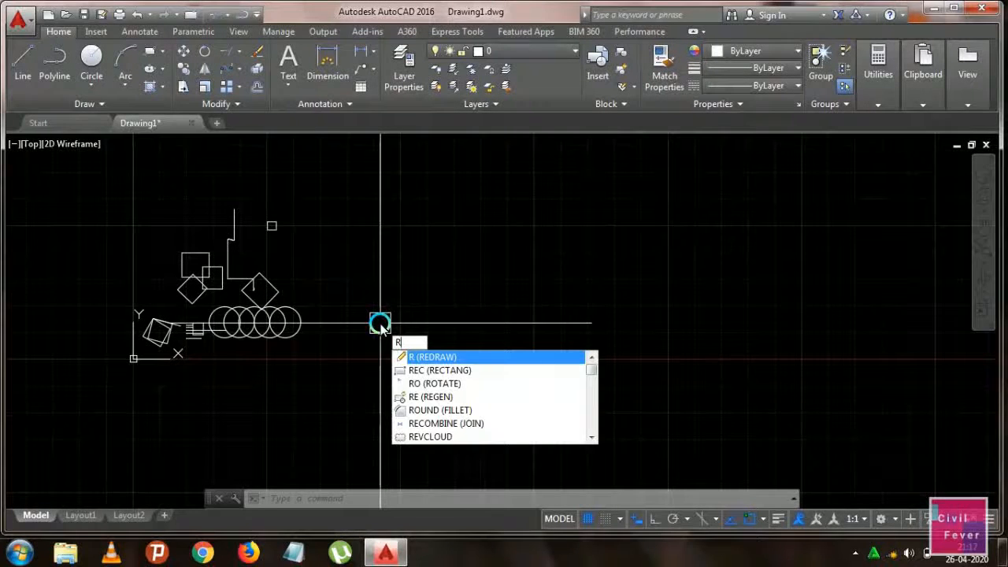
type("C")
key("Return")
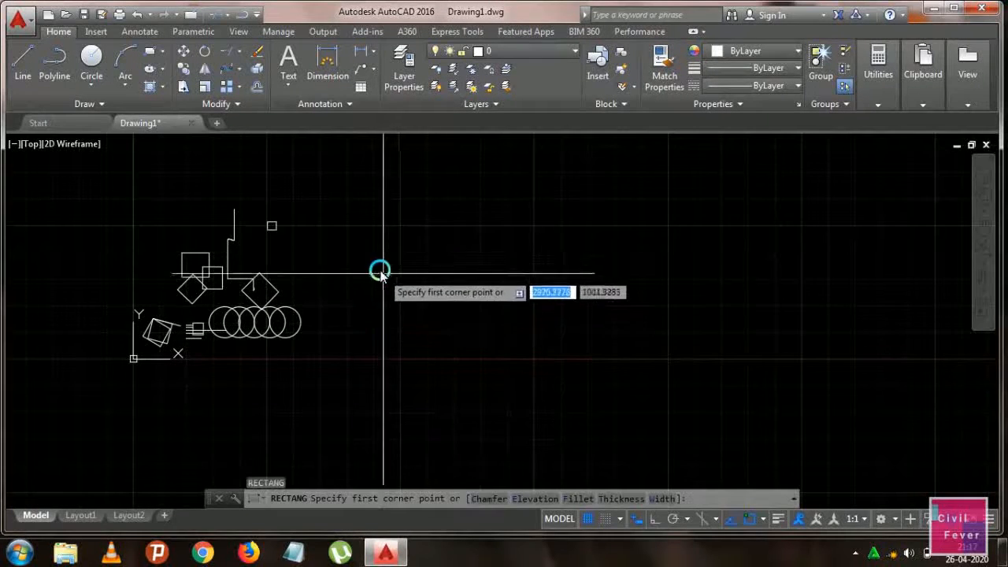
left_click(381, 270)
left_click(436, 306)
scroll(449, 322, "up", 3)
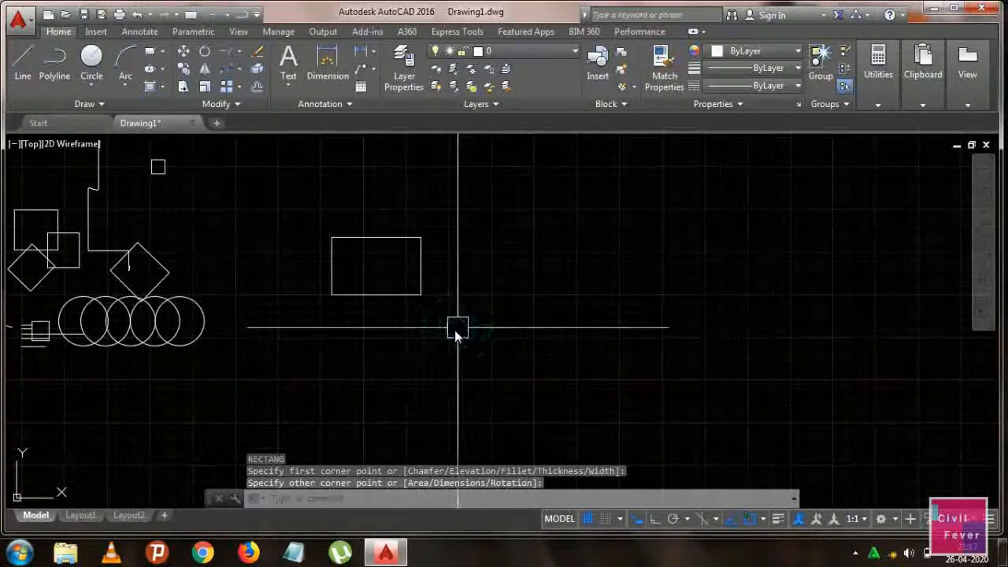
key("Escape")
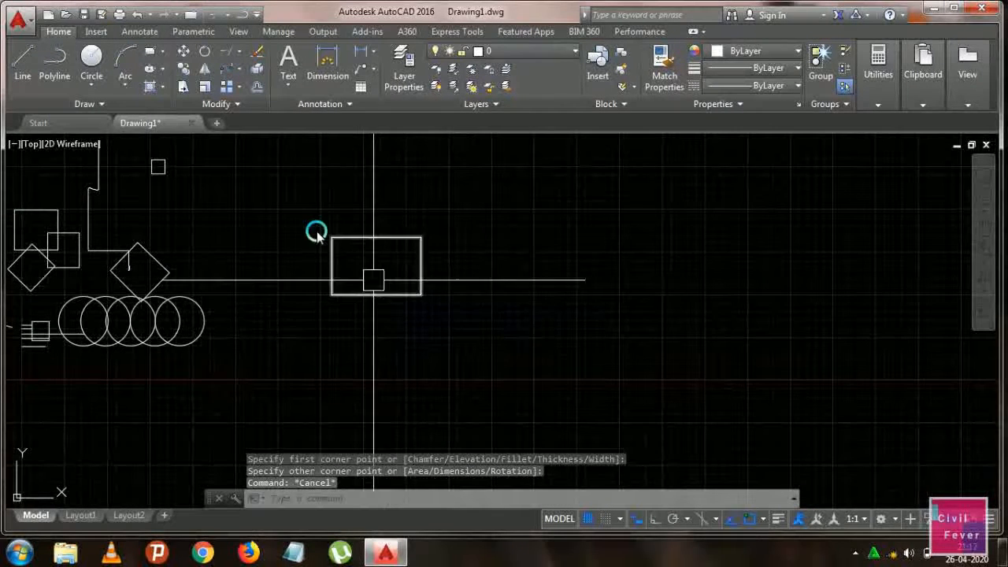
Scale the new rectangle by a factor of 2 using its upper-right corner as the base point
left_click(207, 93)
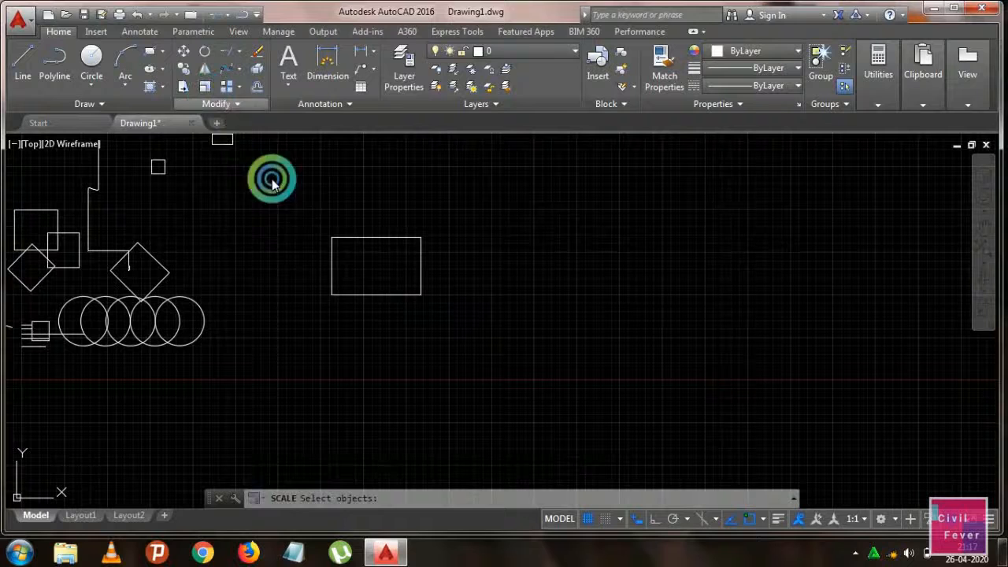
left_click(341, 238)
key("Return")
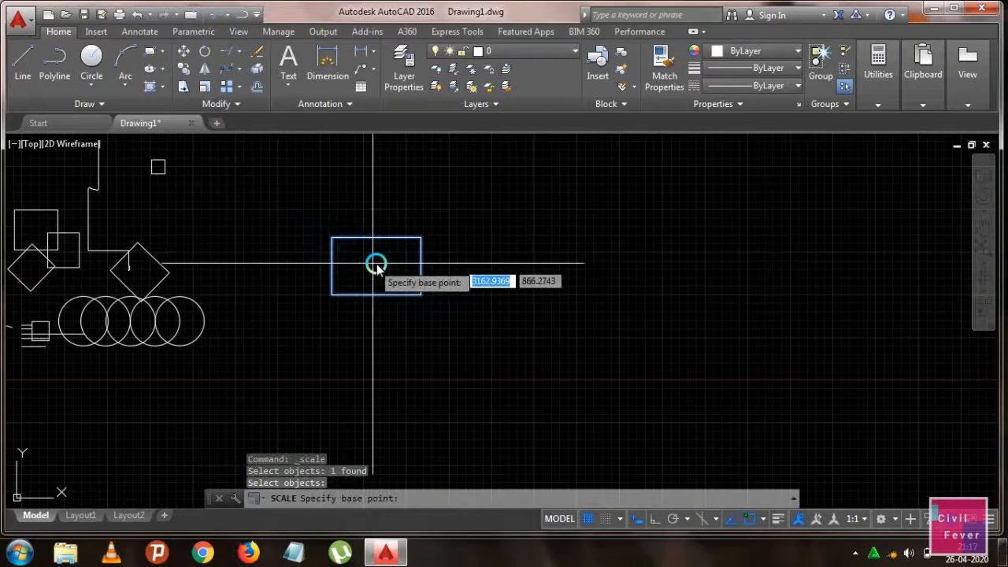
left_click(418, 245)
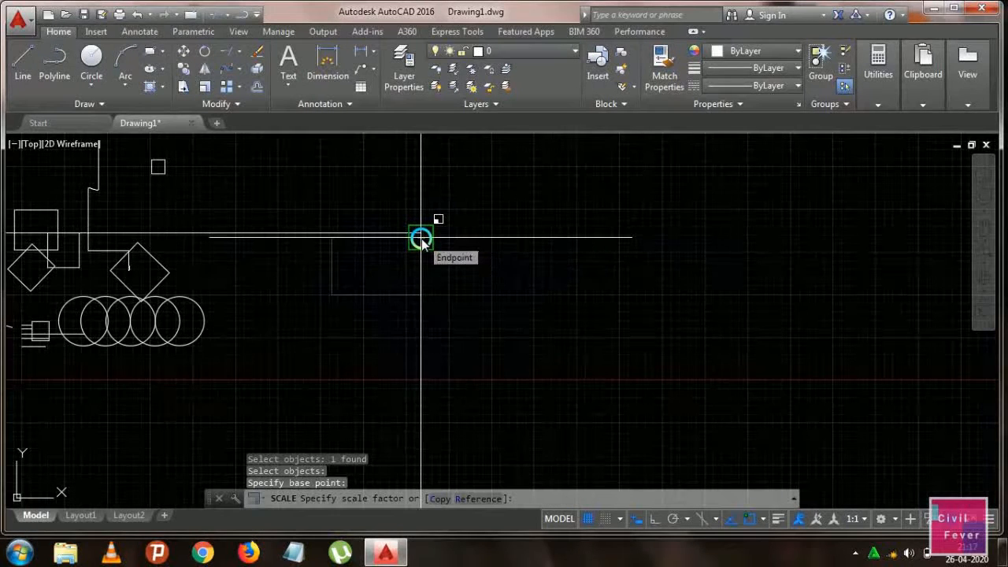
key("Return")
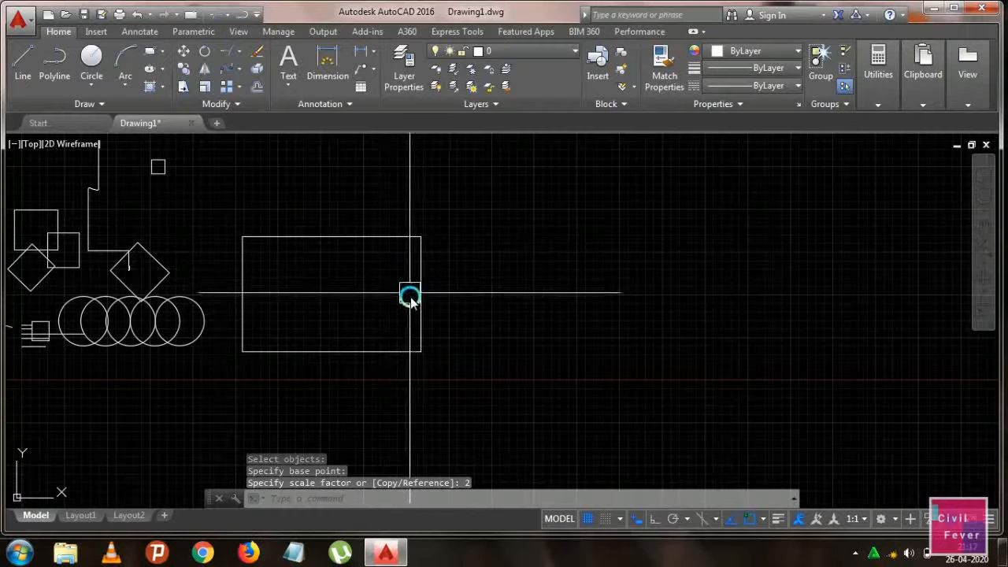
Scale the enlarged rectangle by a factor of .5 using its lower-right corner as the base point
scroll(410, 299, "down", 2)
left_click(403, 243)
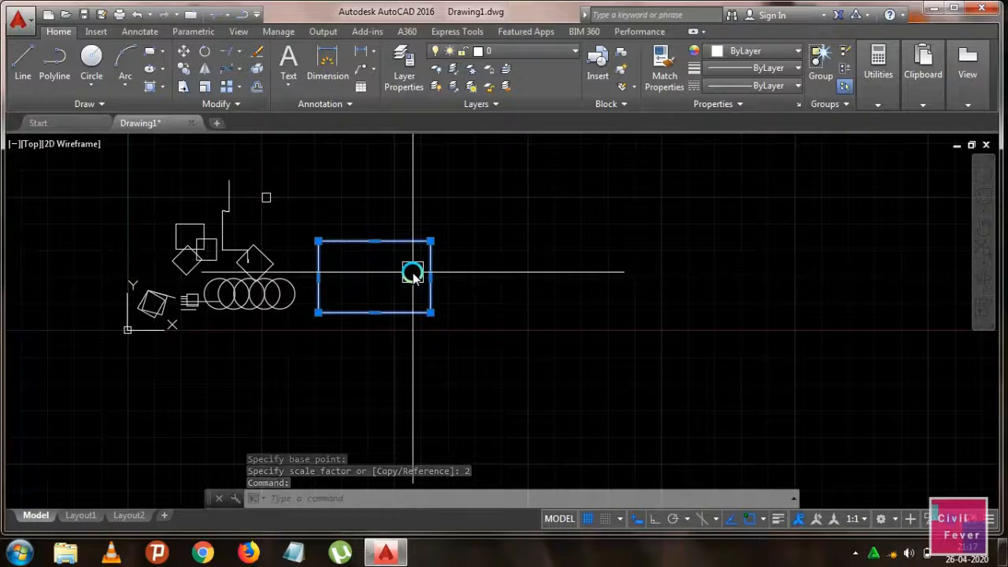
type("s")
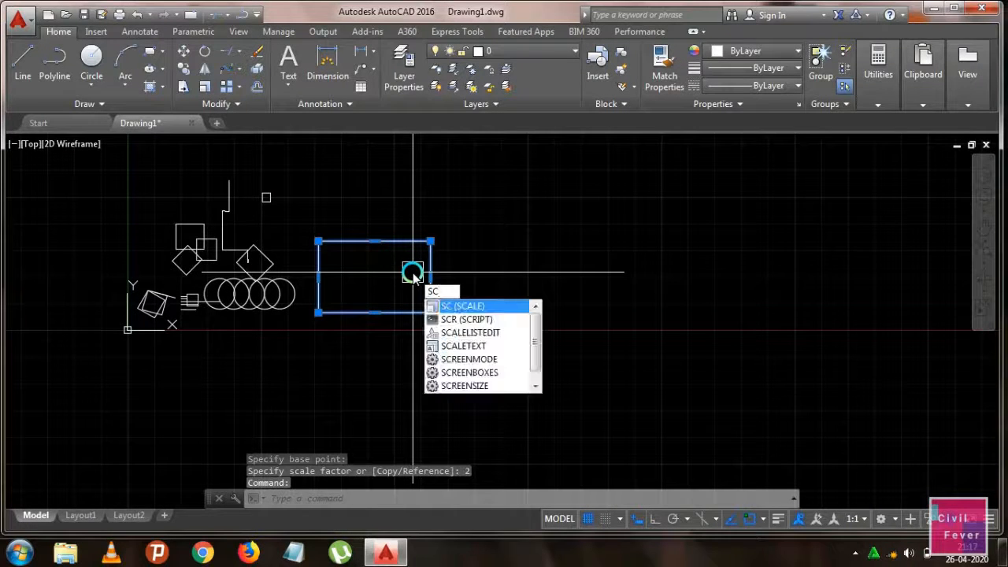
key("Return")
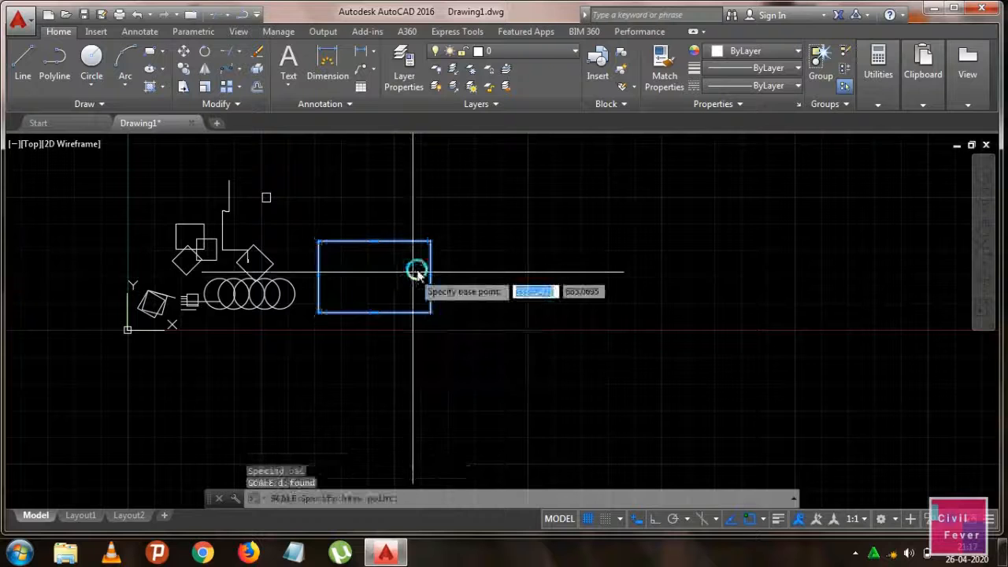
left_click(430, 313)
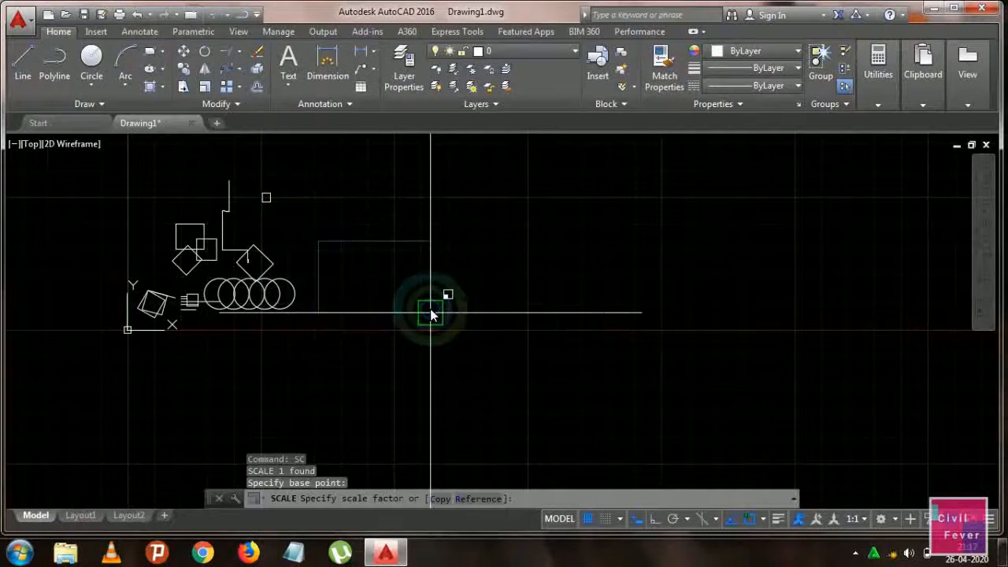
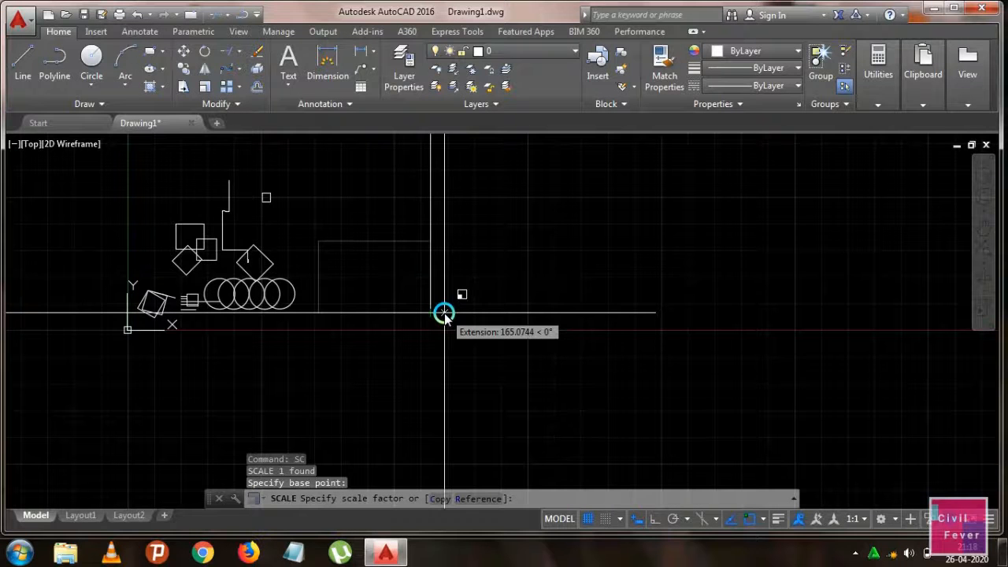
key("Return")
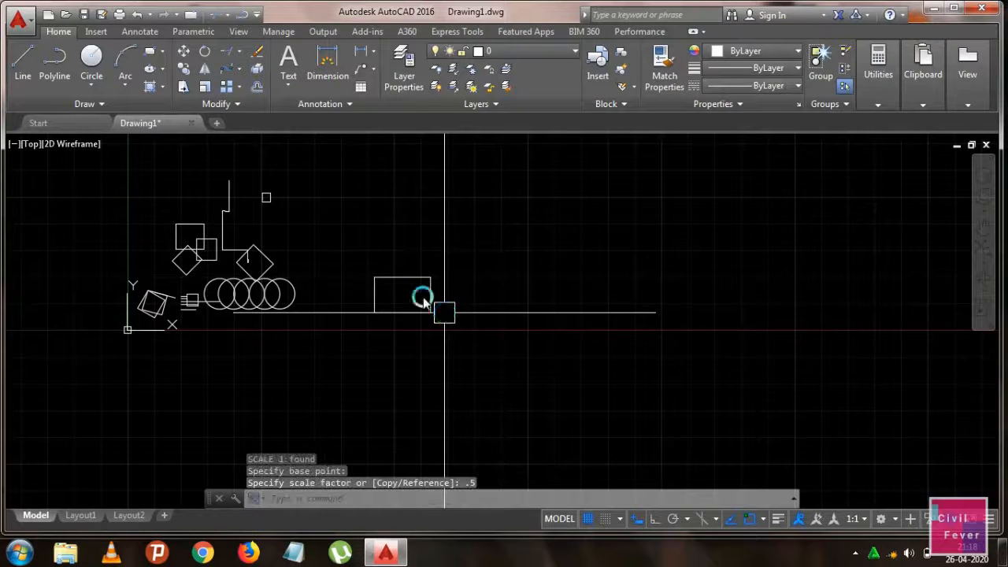
Draw a 1500-unit, nearly horizontal line from the rectangle's upper-left corner, extending past its right side
scroll(397, 319, "up", 3)
scroll(401, 319, "down", 4)
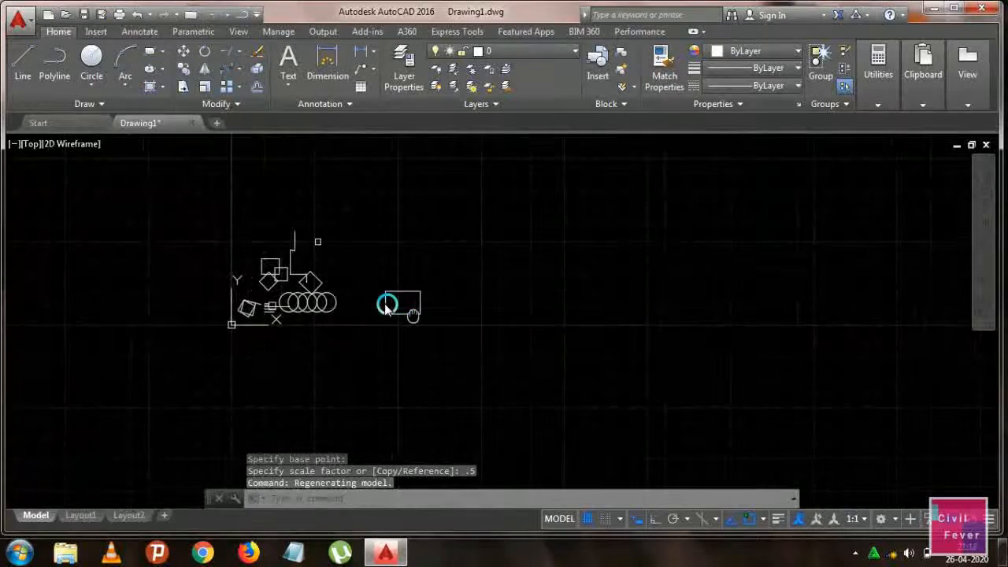
scroll(369, 303, "up", 5)
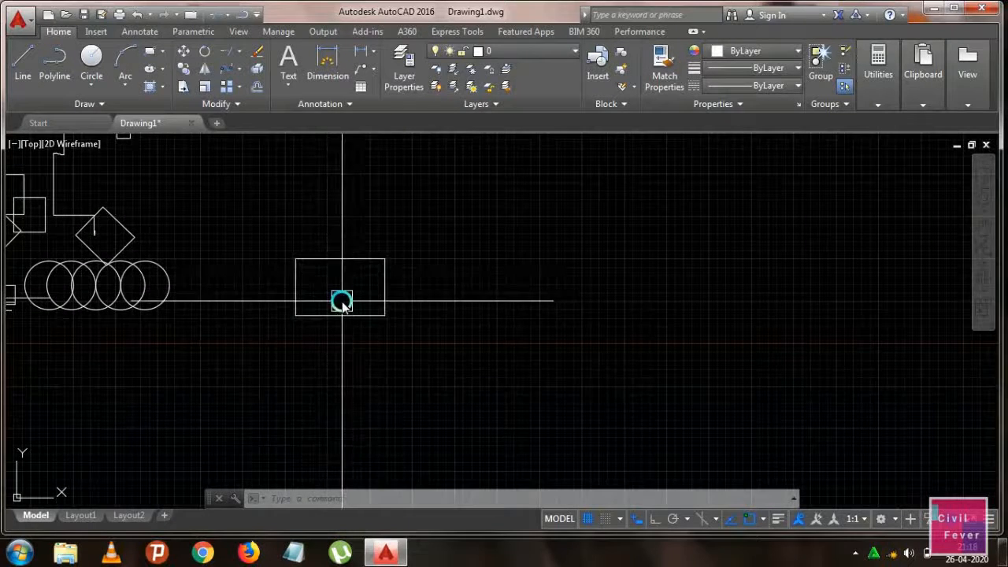
scroll(317, 271, "up", 2)
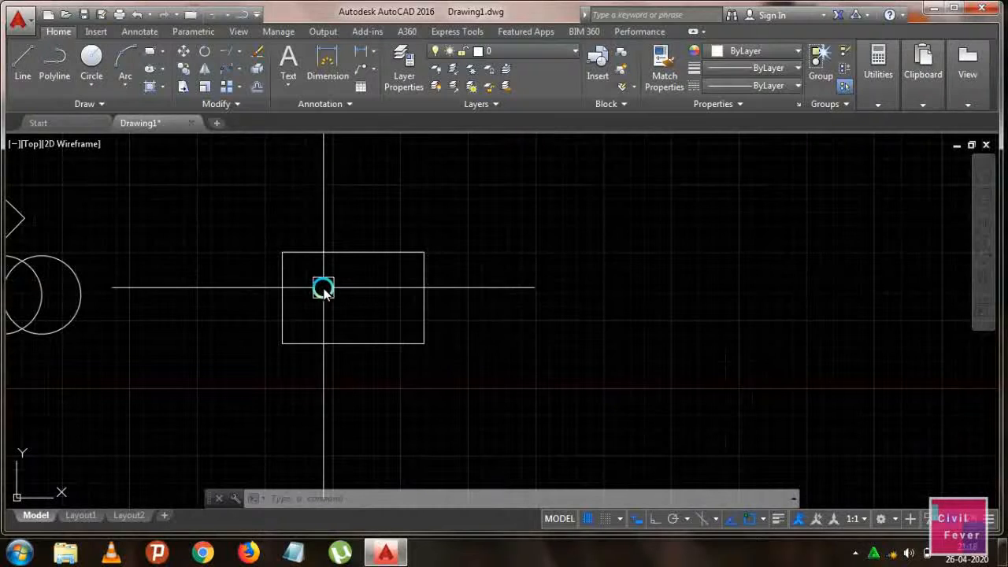
type("l")
key("Return")
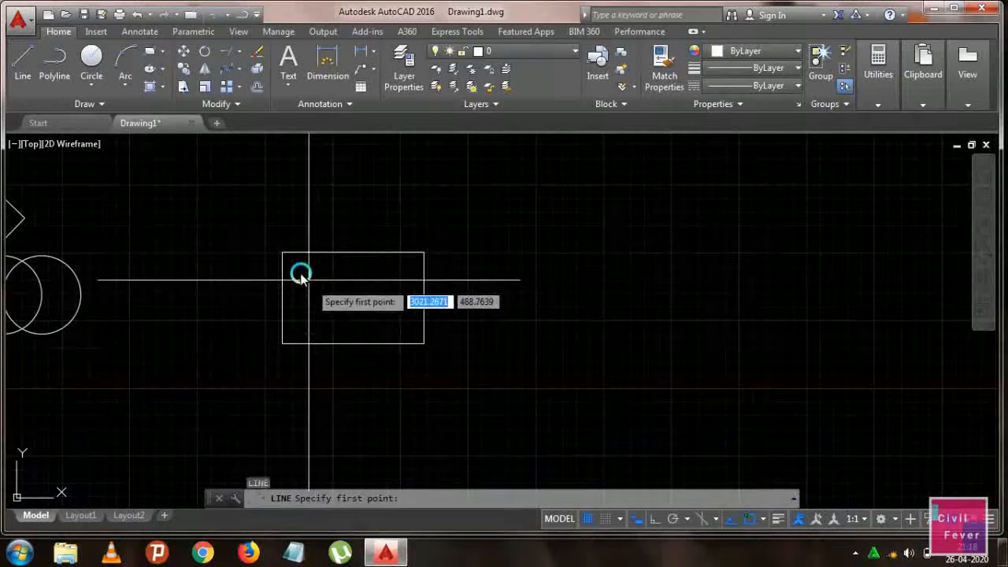
left_click(286, 258)
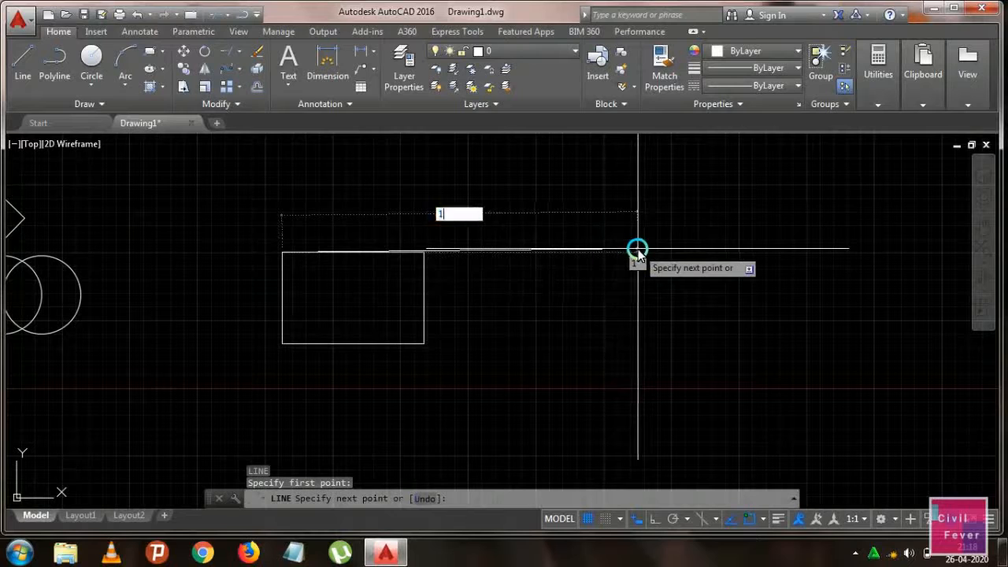
type("1500")
key("Return")
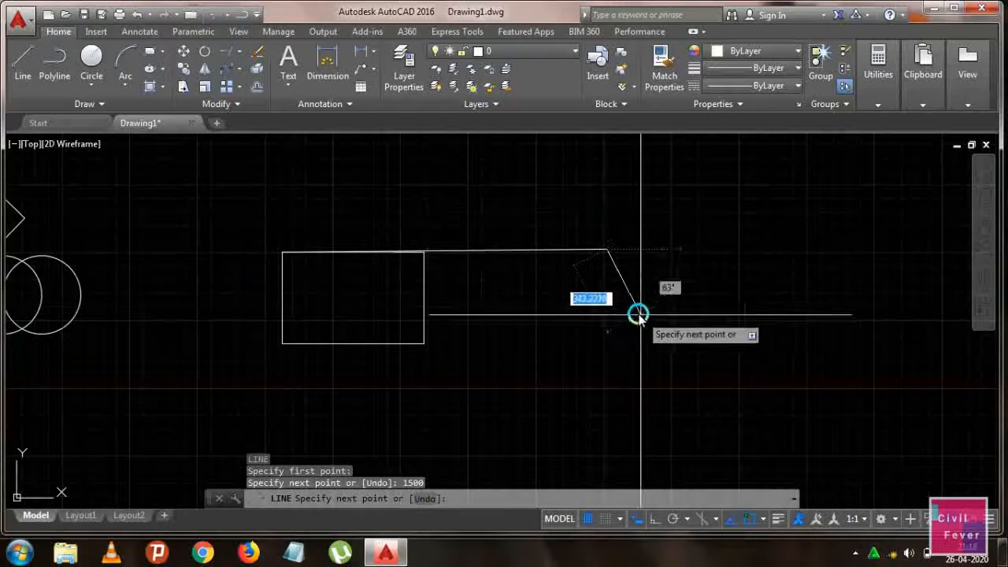
key("Escape")
Examine how the 1500-unit line runs relative to the rectangle's upper edge and right corner
left_click(547, 249)
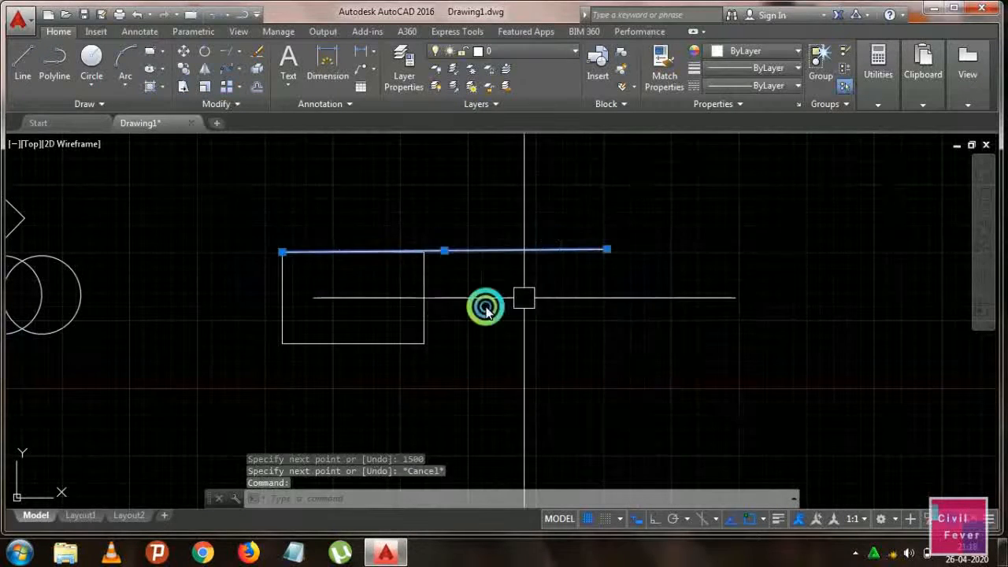
scroll(425, 277, "up", 4)
key("Escape")
scroll(424, 277, "up", 3)
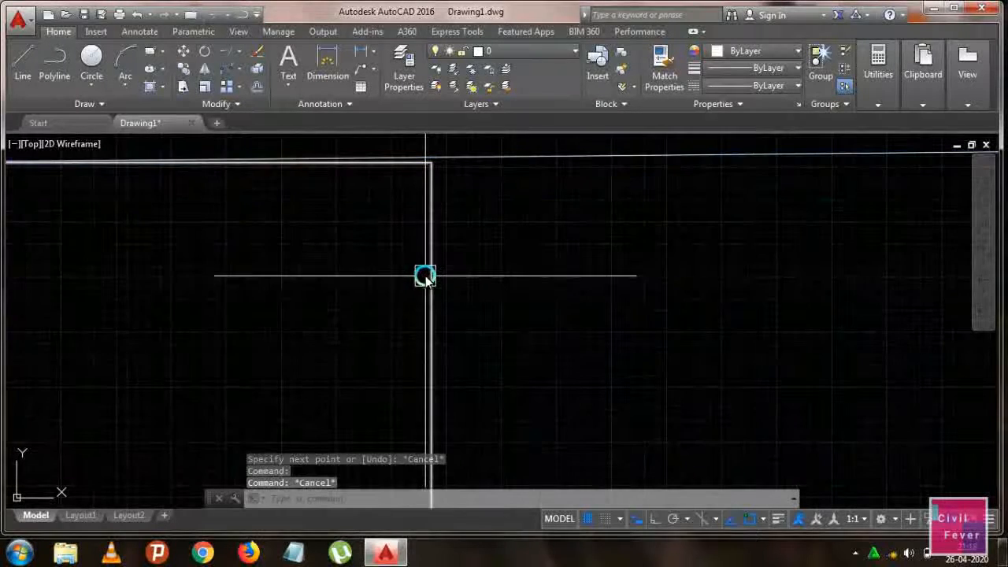
middle_click_drag(467, 325, 571, 355)
scroll(716, 396, "down", 2)
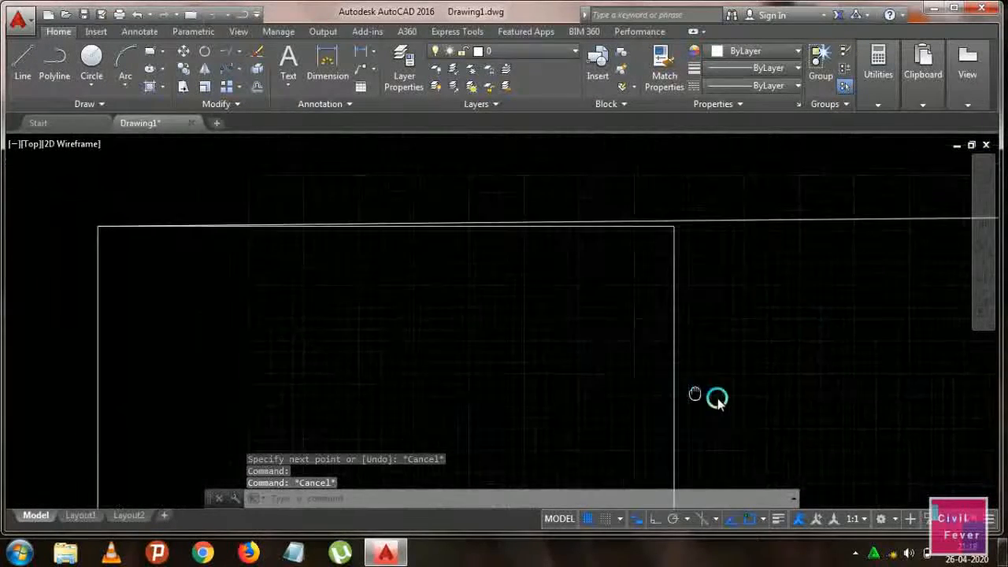
middle_click_drag(669, 378, 594, 361)
middle_click_drag(478, 352, 323, 328)
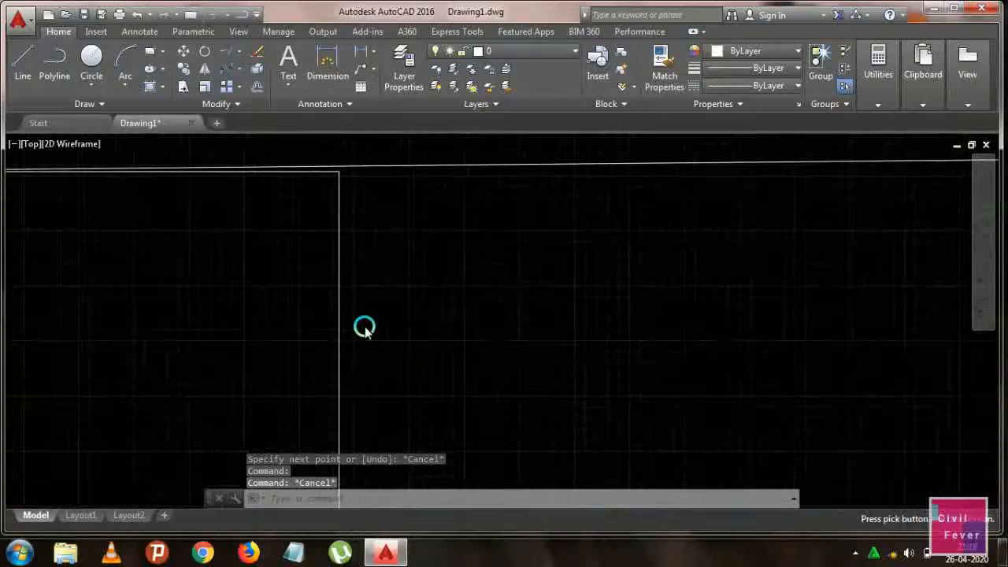
scroll(363, 328, "down", 2)
Try to level the 1500-unit line by stretching its right endpoint with Ortho on
left_click(533, 224)
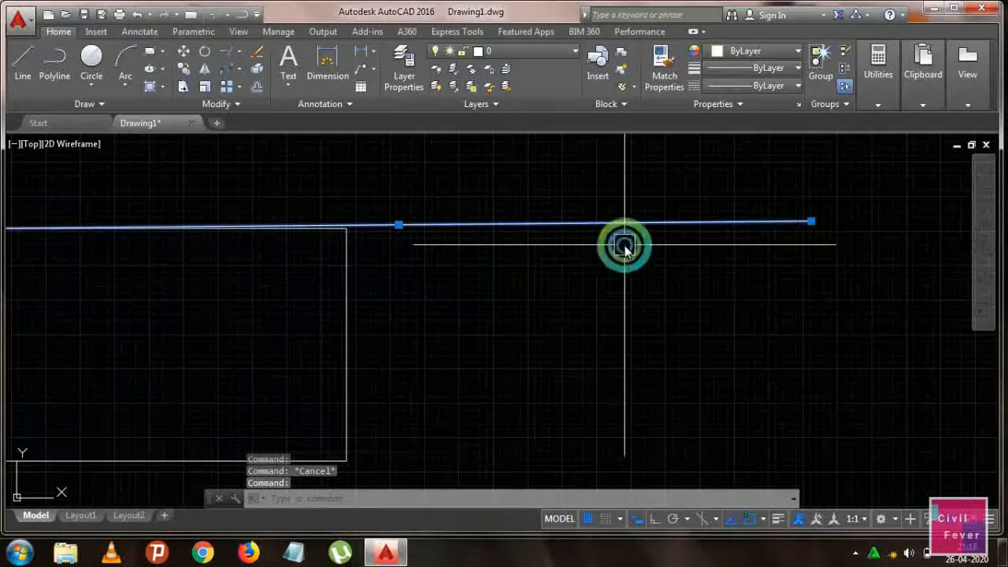
left_click(811, 221)
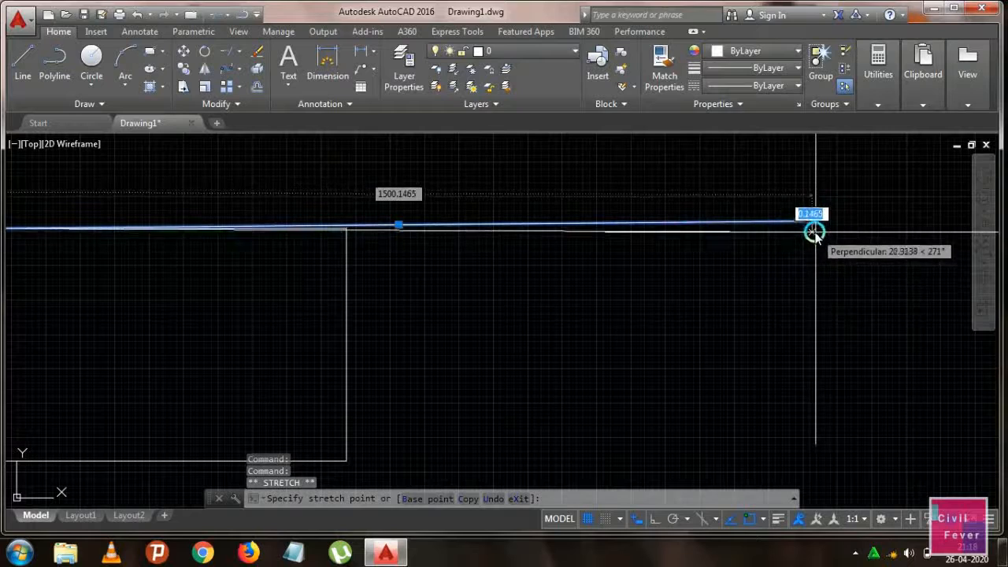
key("F8")
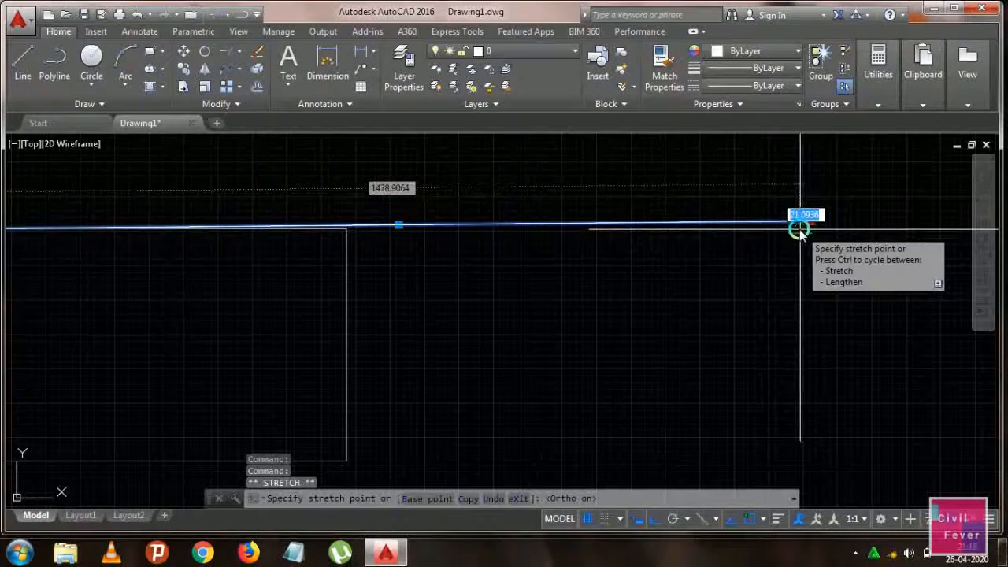
key("Escape")
key("Escape")
scroll(451, 319, "down", 2)
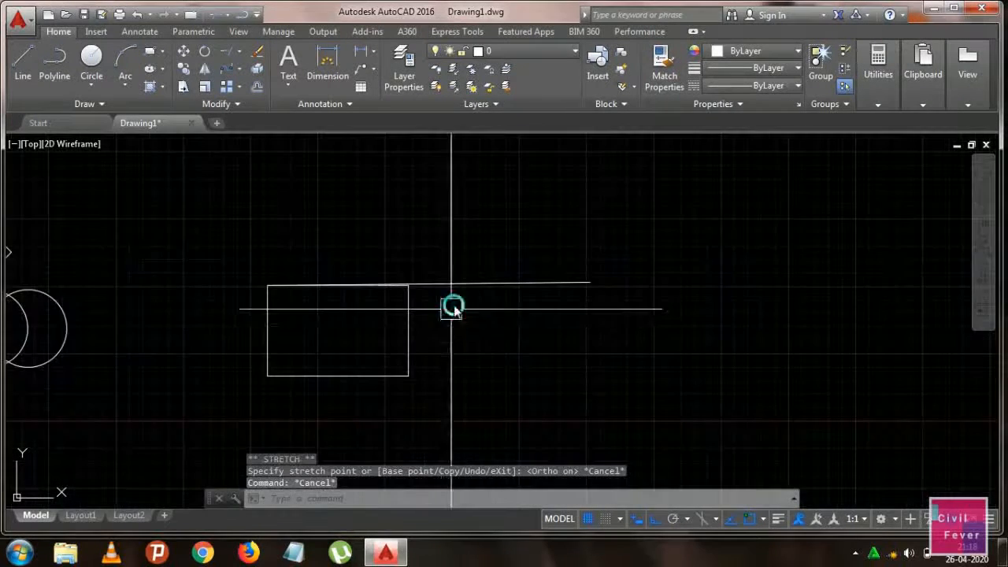
Delete the scaled rectangle and the 1500-unit line along its upper edge
left_click(417, 319)
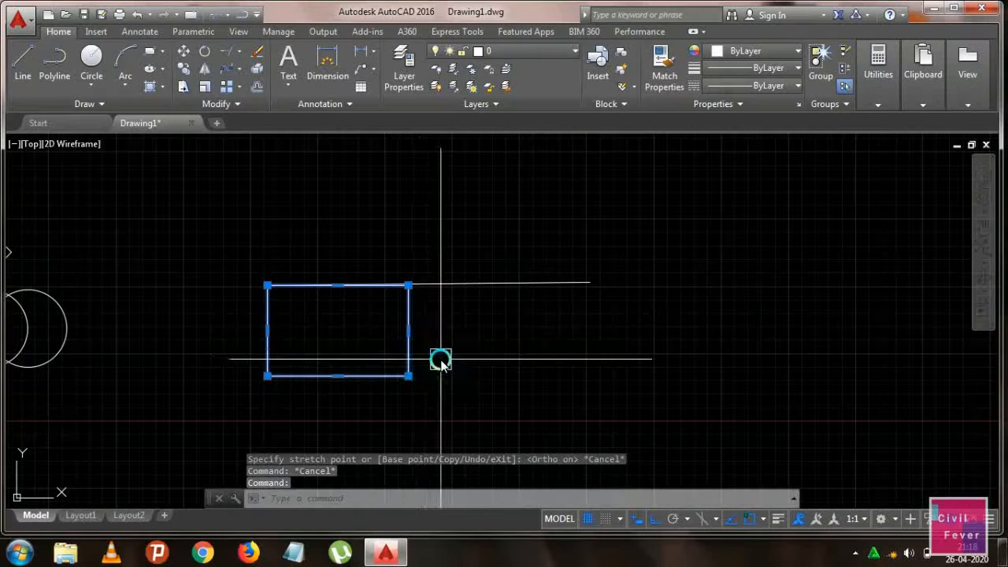
key("Delete")
left_click(430, 304)
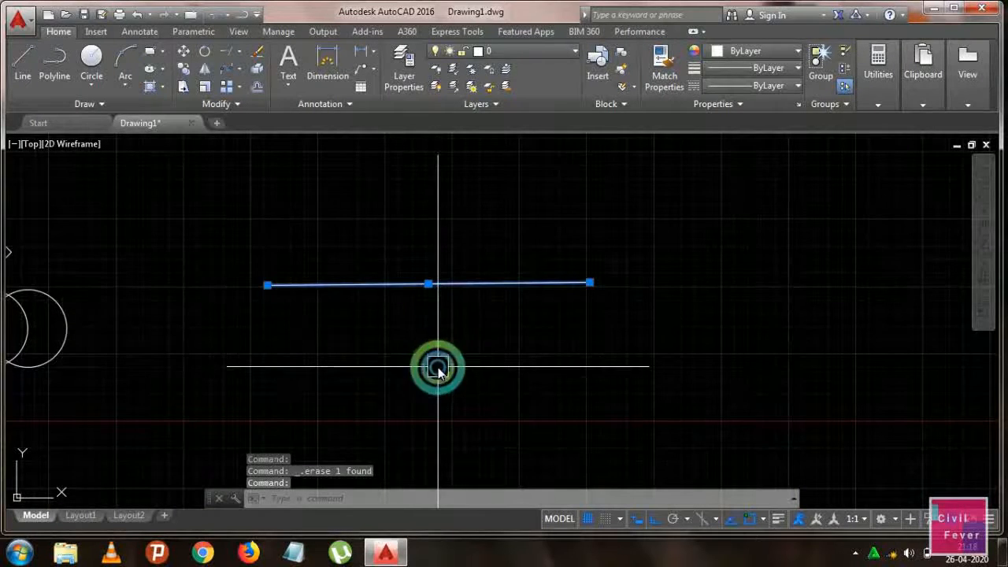
key("Delete")
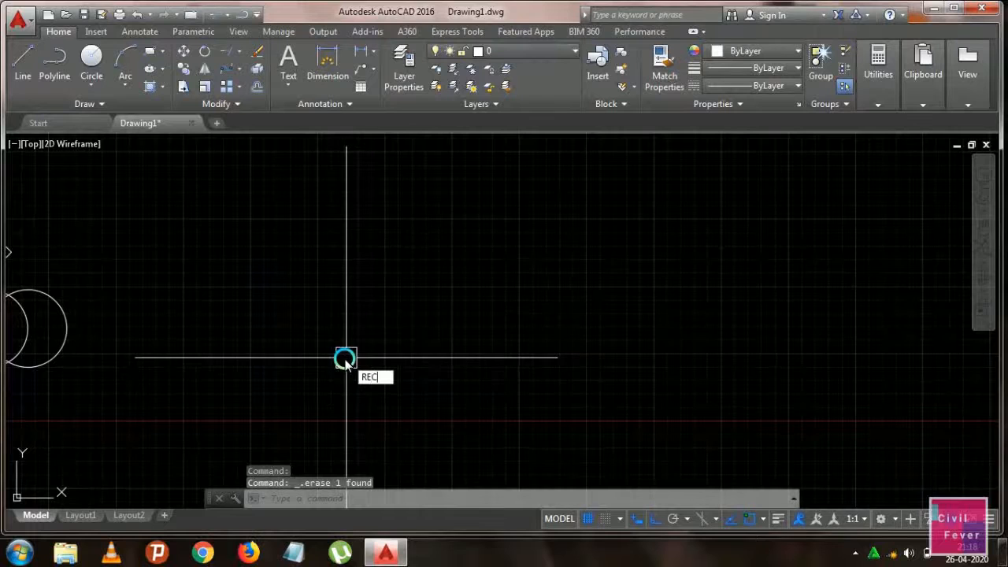
Draw a new rectangle in the empty area to the right of the overlapping circles
key("Return")
left_click(295, 296)
left_click(401, 367)
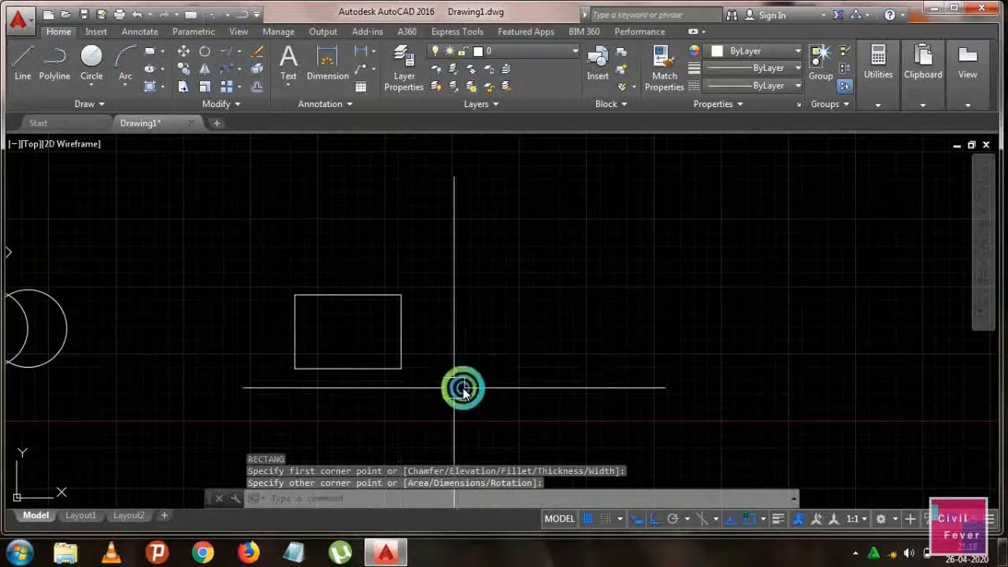
key("Escape")
Draw a horizontal 1500-unit line from the rectangle's upper-left corner along its upper edge with Ortho on
type("L")
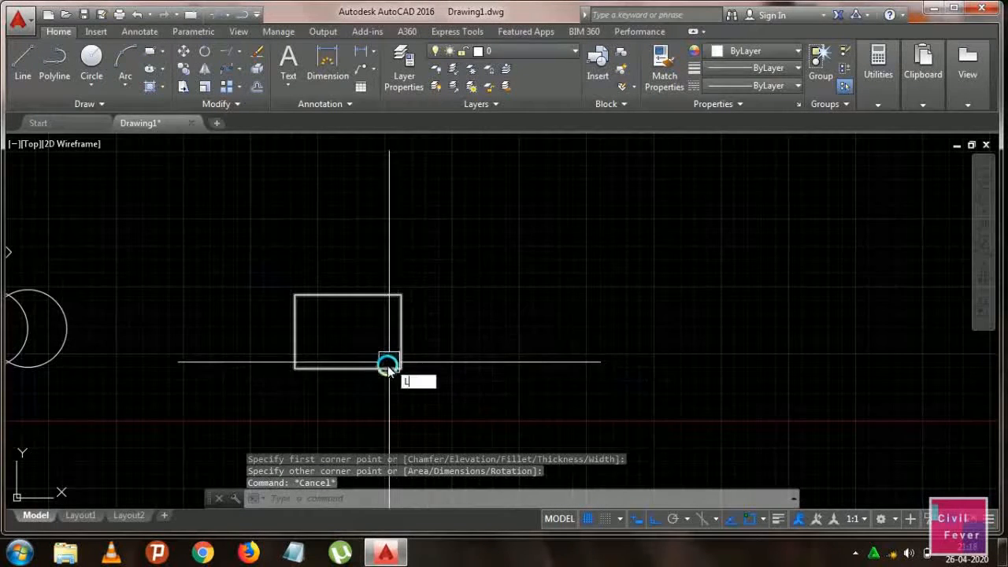
key("Return")
left_click(294, 295)
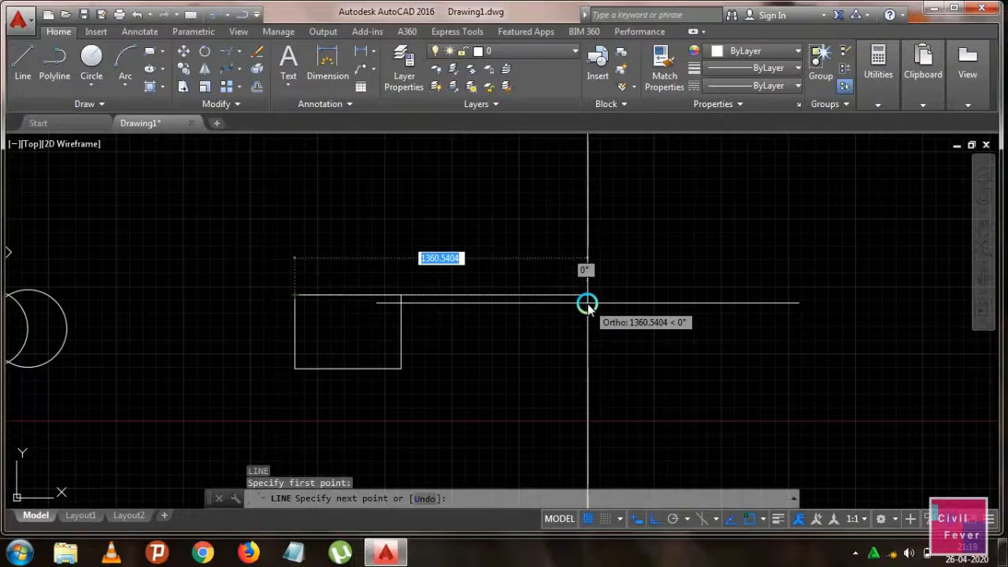
key("Return")
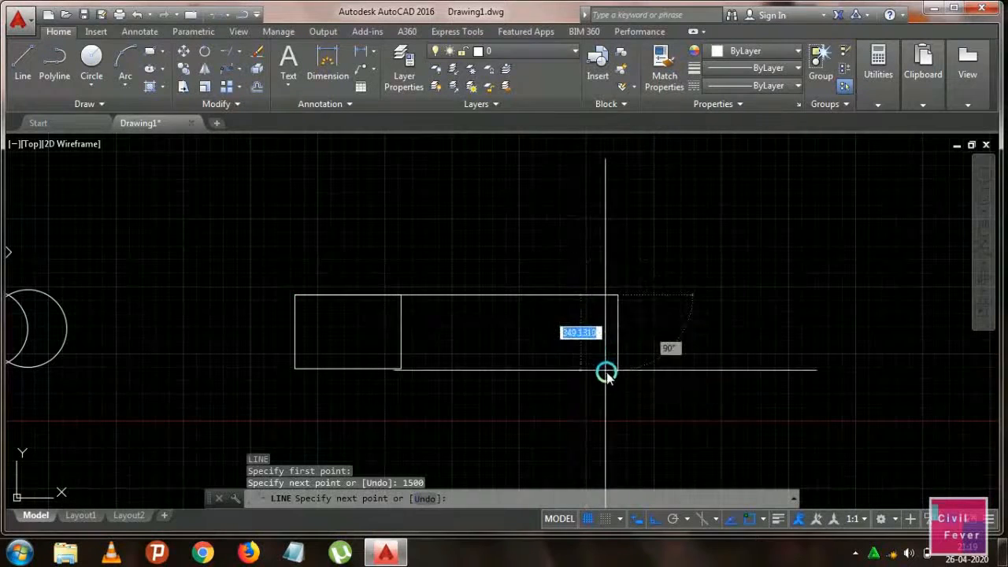
key("Escape")
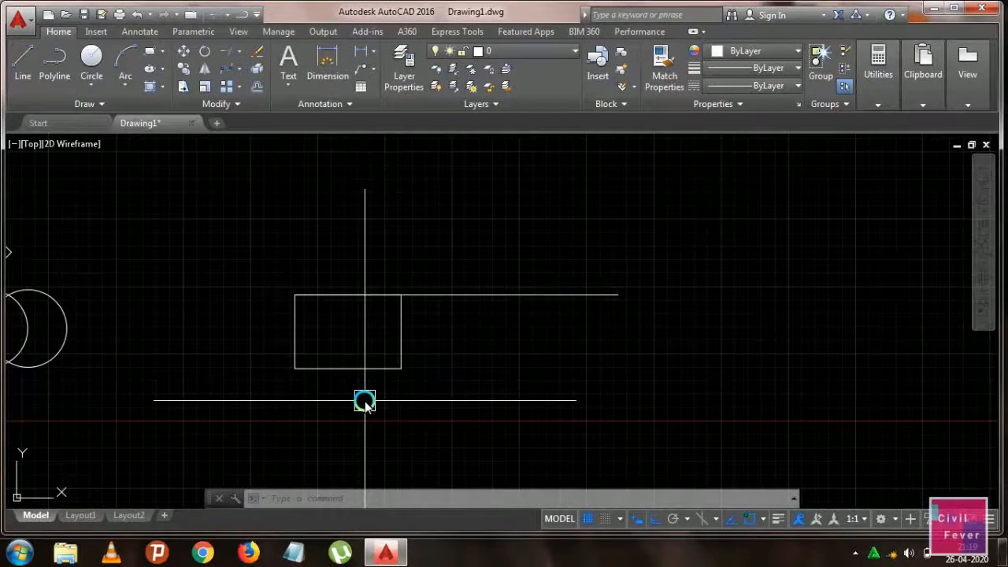
Scale the rectangle by reference from its upper-left corner, taking its upper edge as reference and the line's right end as new length
key("Return")
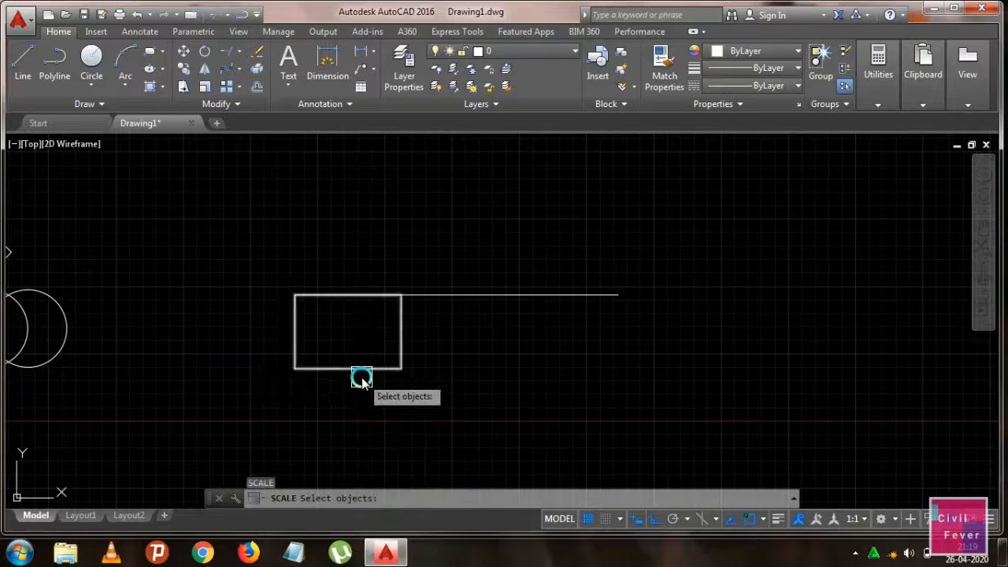
left_click(362, 374)
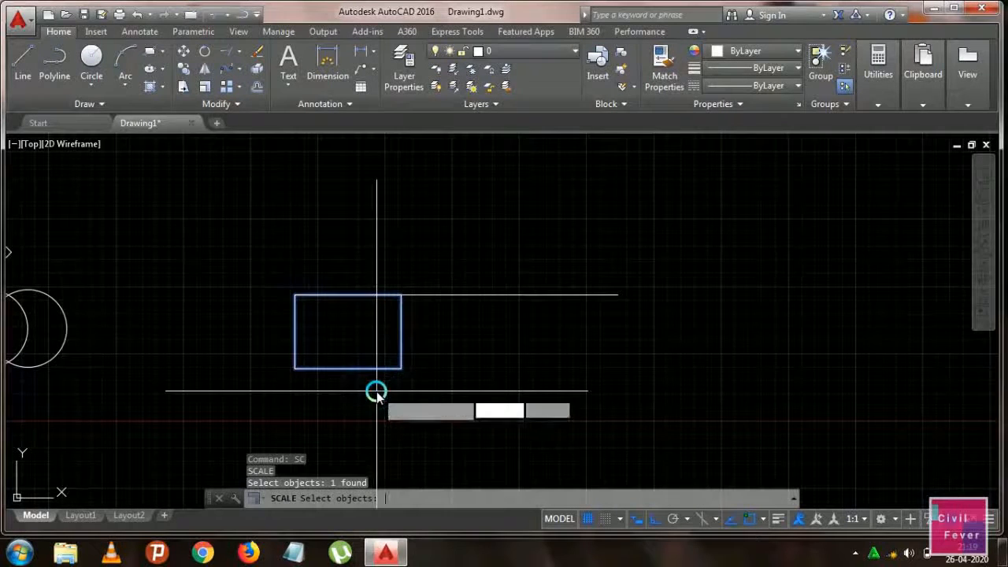
key("Return")
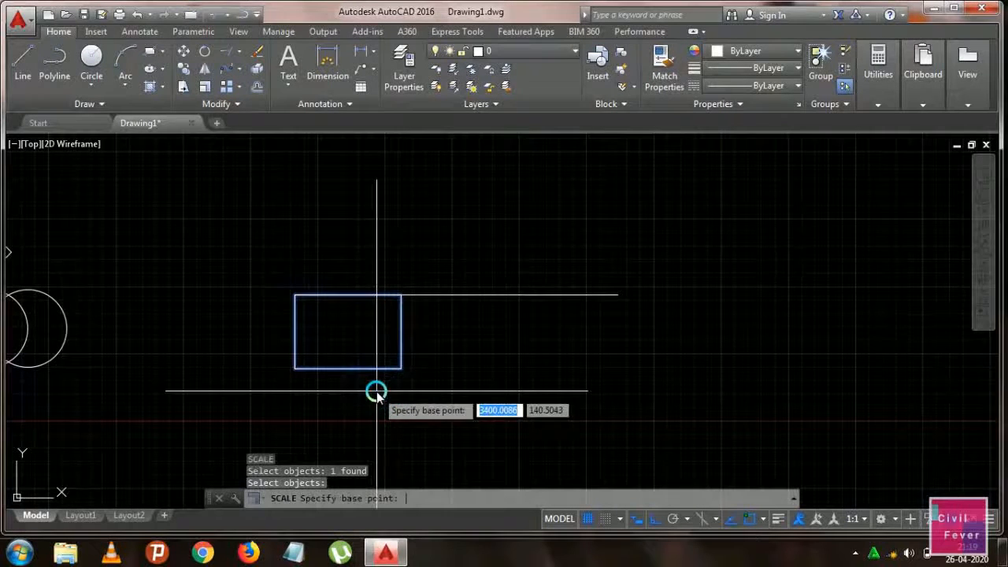
left_click(296, 301)
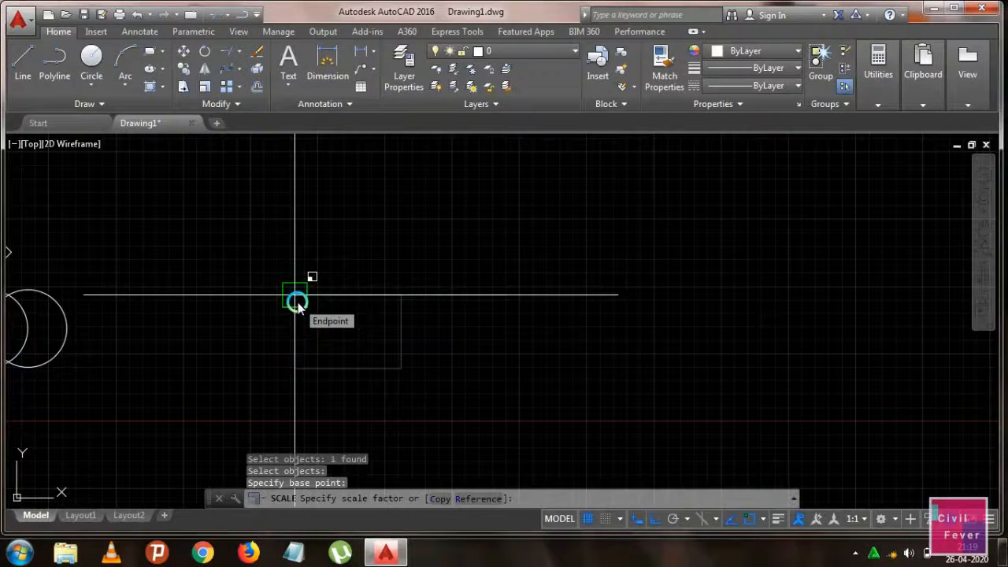
type("R")
key("Return")
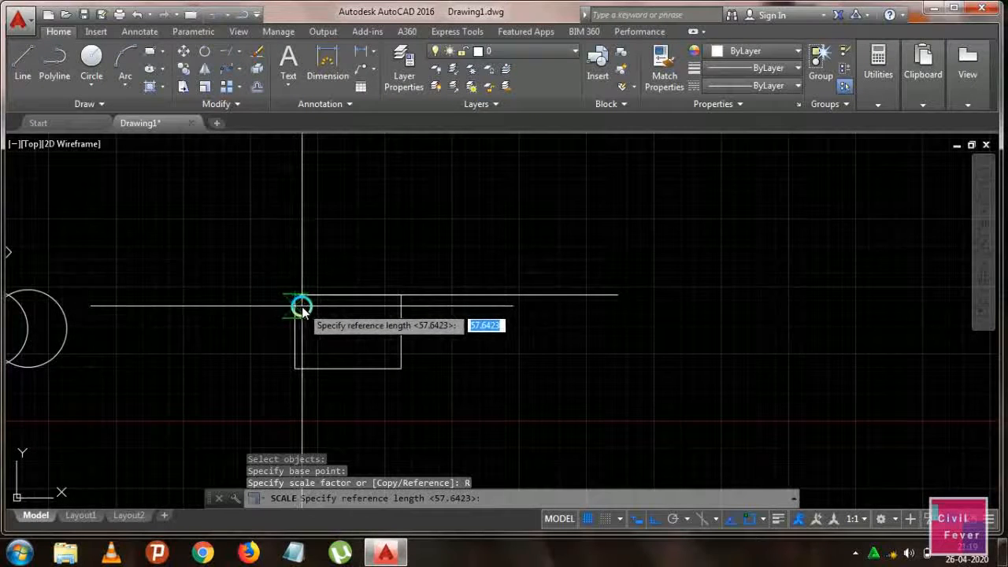
type("@")
key("Return")
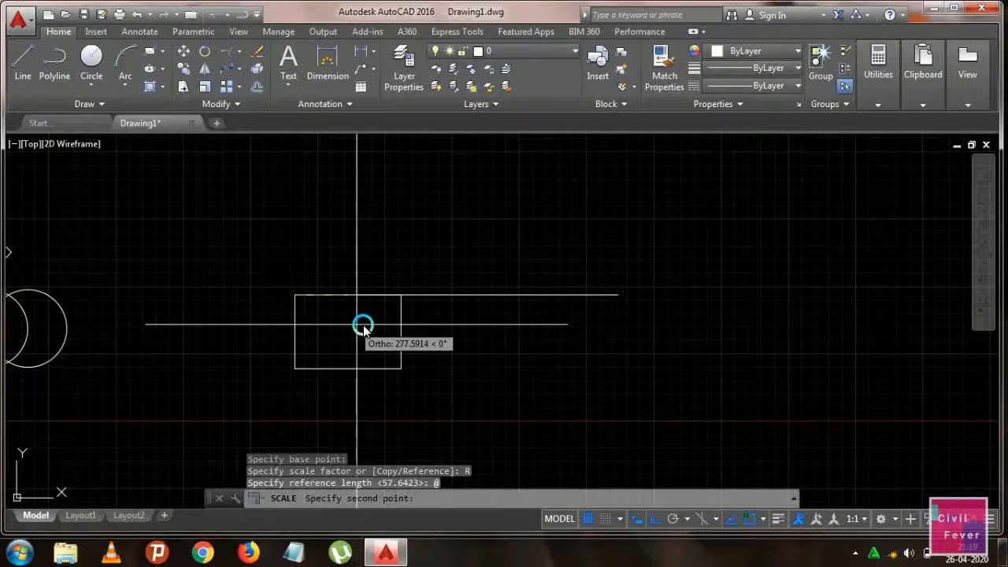
left_click(398, 298)
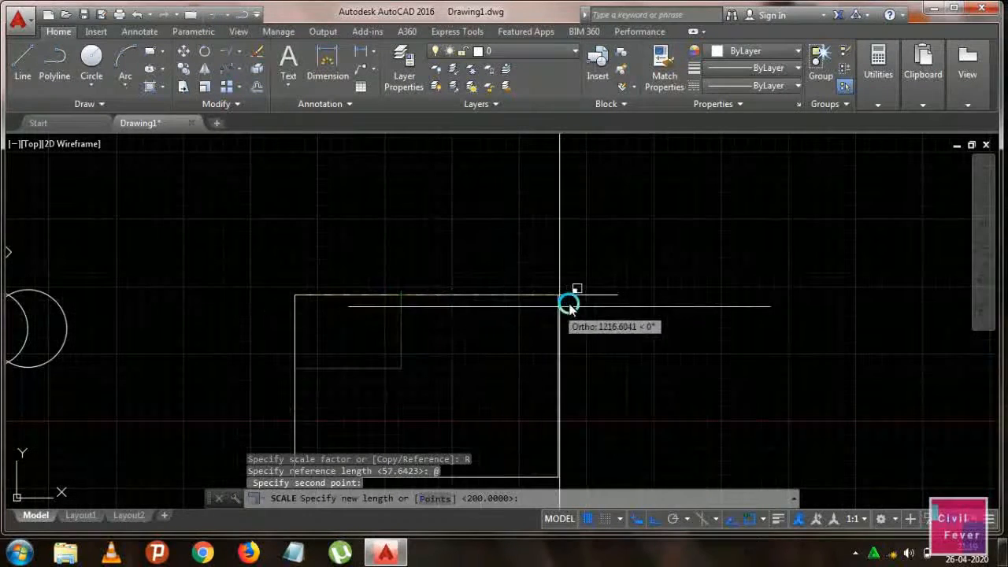
left_click(624, 313)
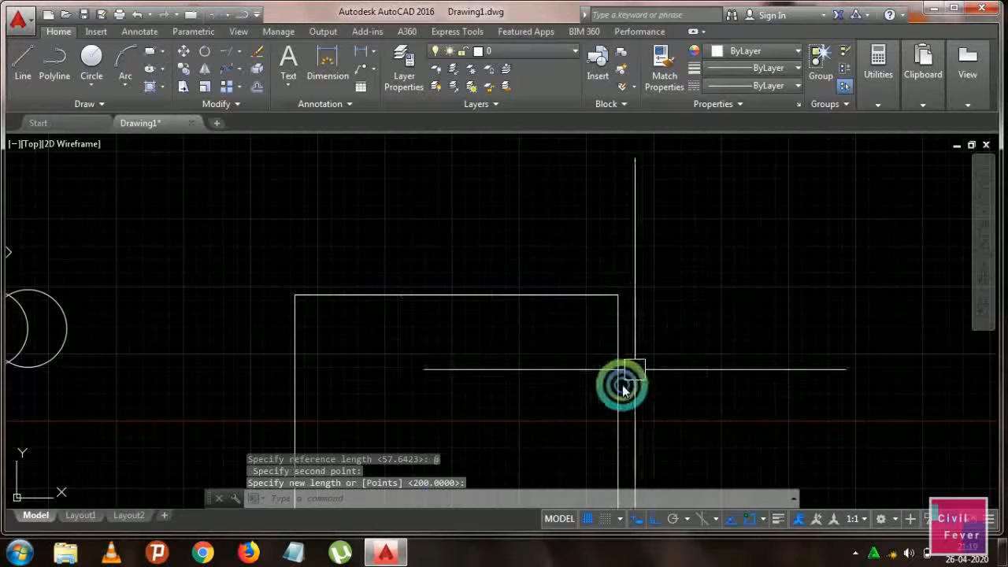
Check the enlarged rectangle and undo its reference scaling
scroll(621, 382, "down", 4)
middle_click_drag(601, 349, 596, 299)
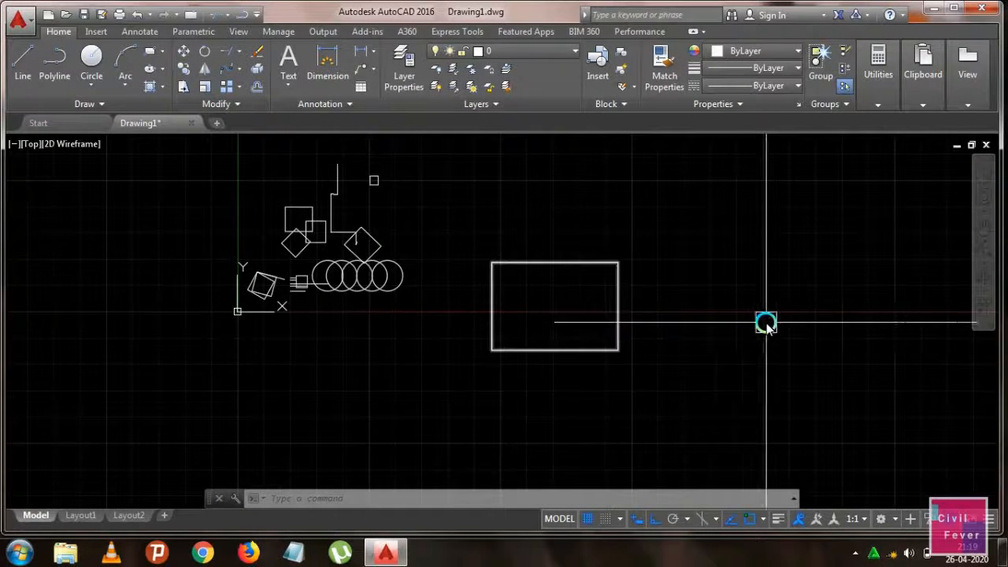
scroll(752, 317, "up", 3)
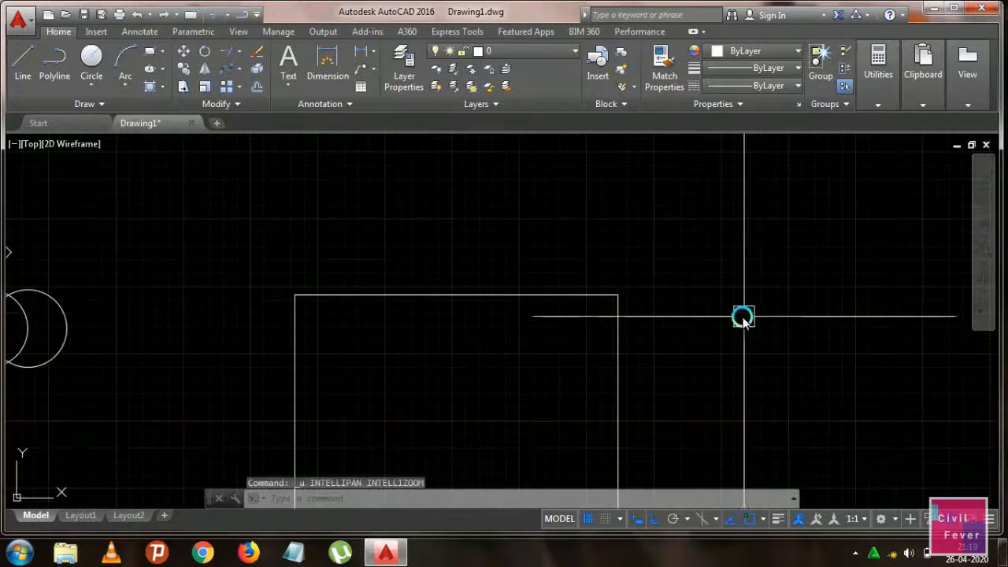
key("ctrl+z")
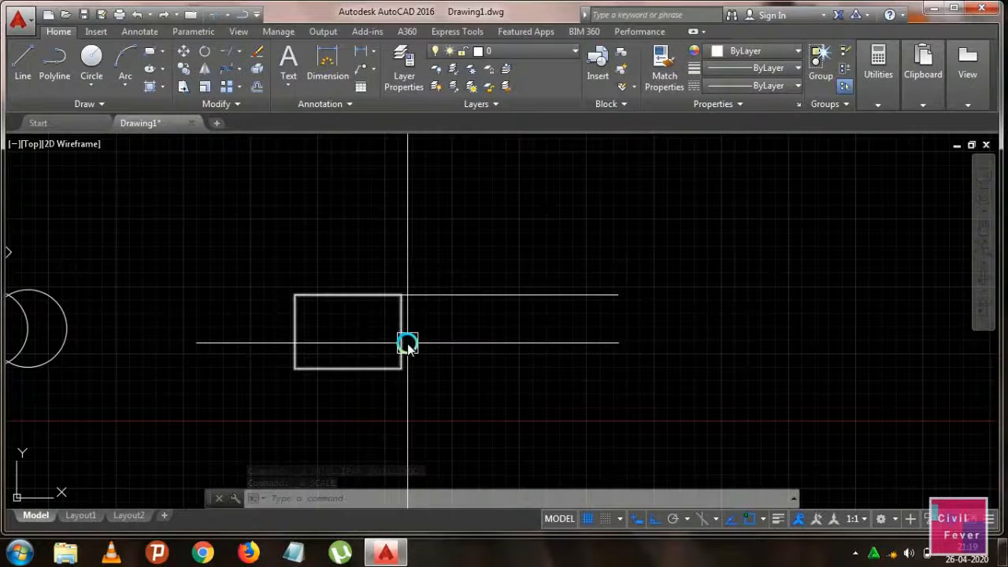
Scale a copy of the rectangle from its upper-left corner, using Reference to match its upper edge to the 1500-unit line
type("sc")
key("Return")
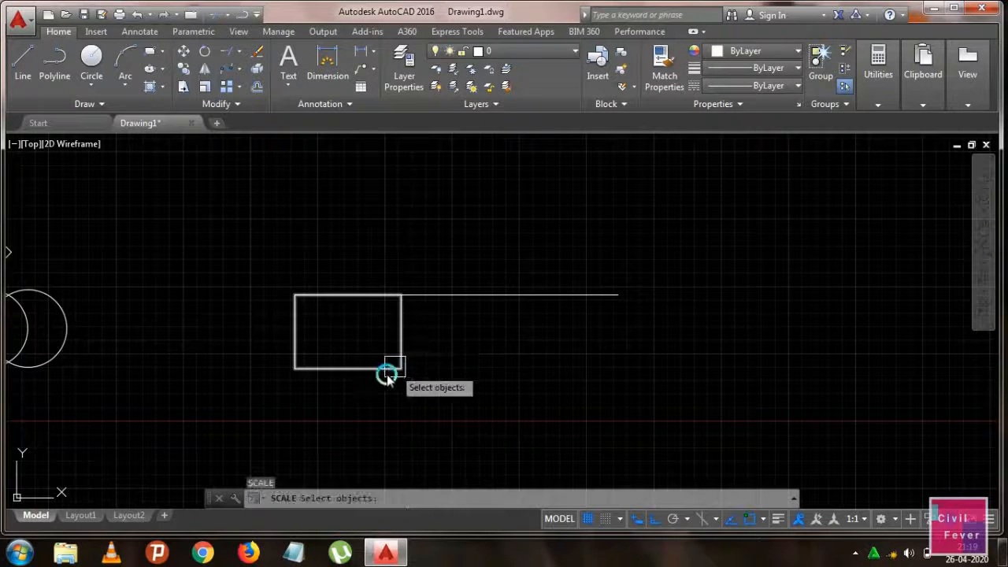
left_click(372, 375)
key("Return")
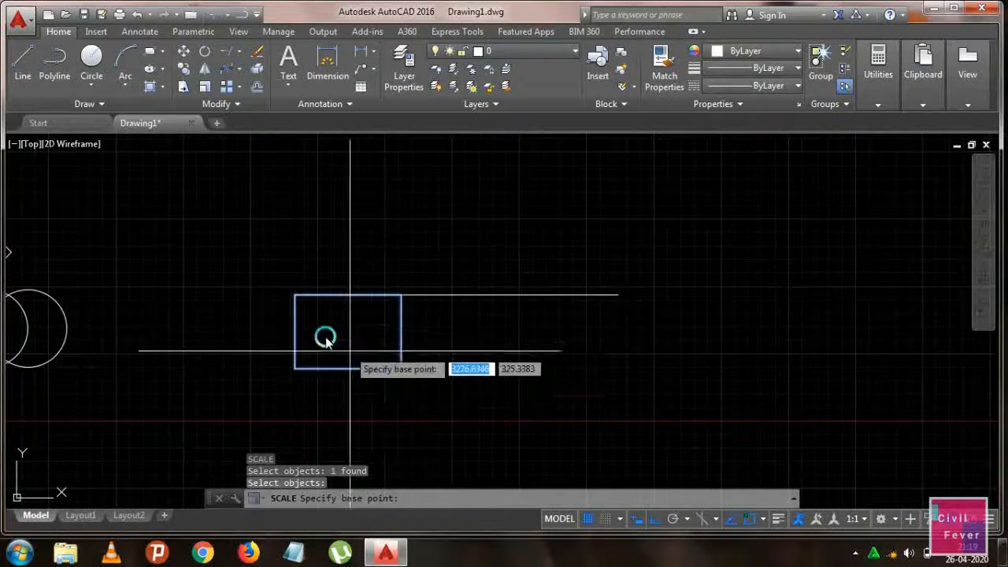
left_click(295, 297)
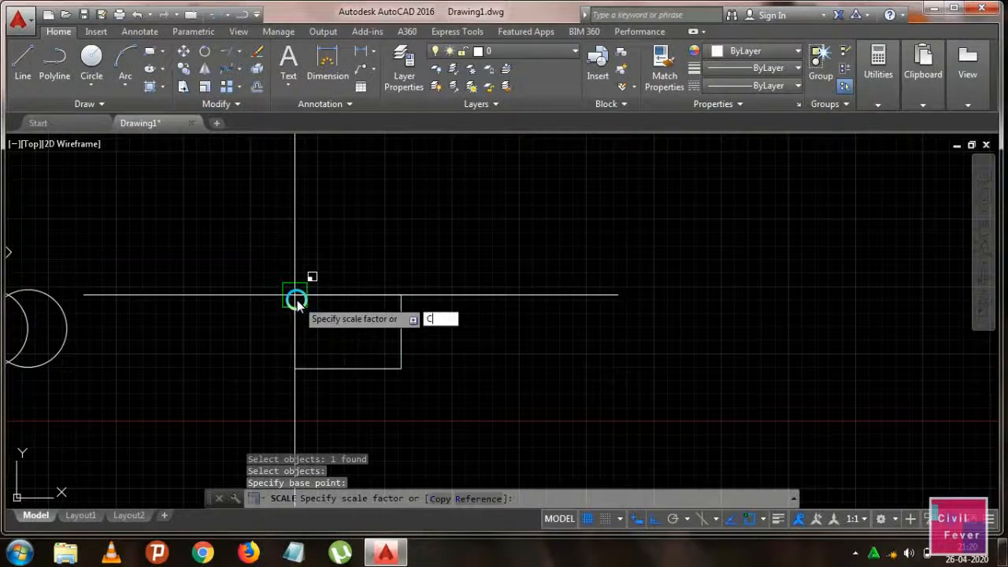
type("C")
key("Return")
key("Return")
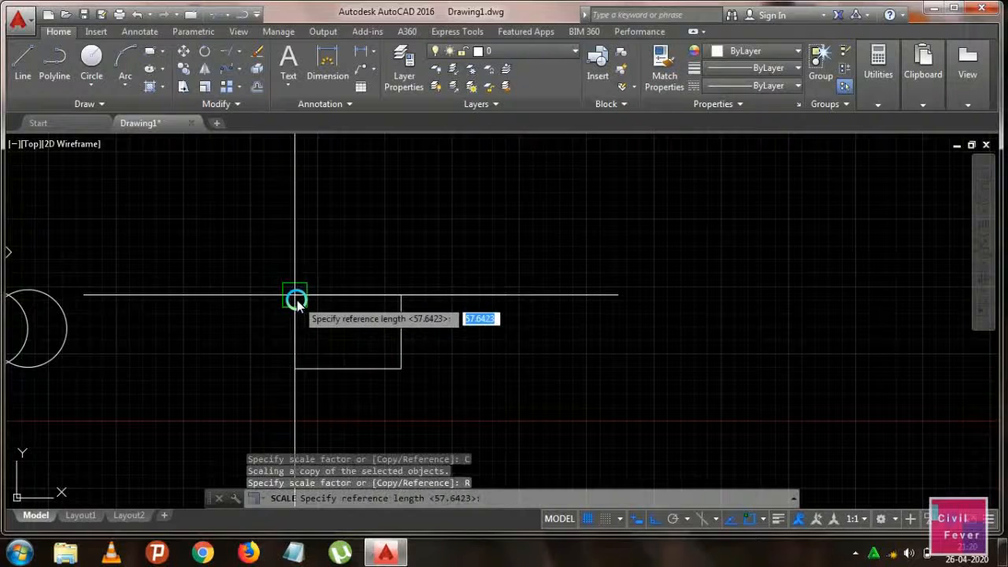
type("@")
key("Return")
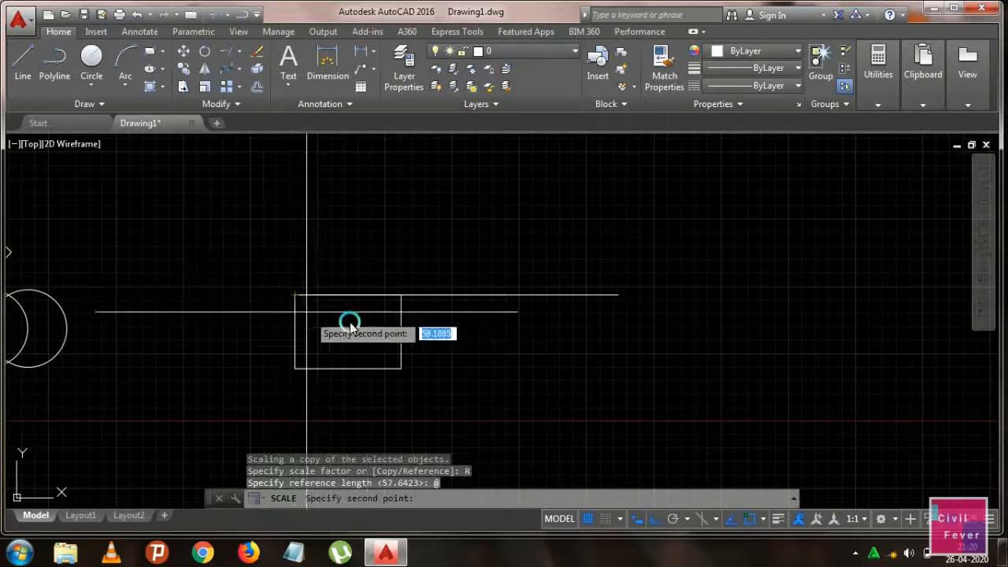
left_click(604, 296)
left_click(613, 295)
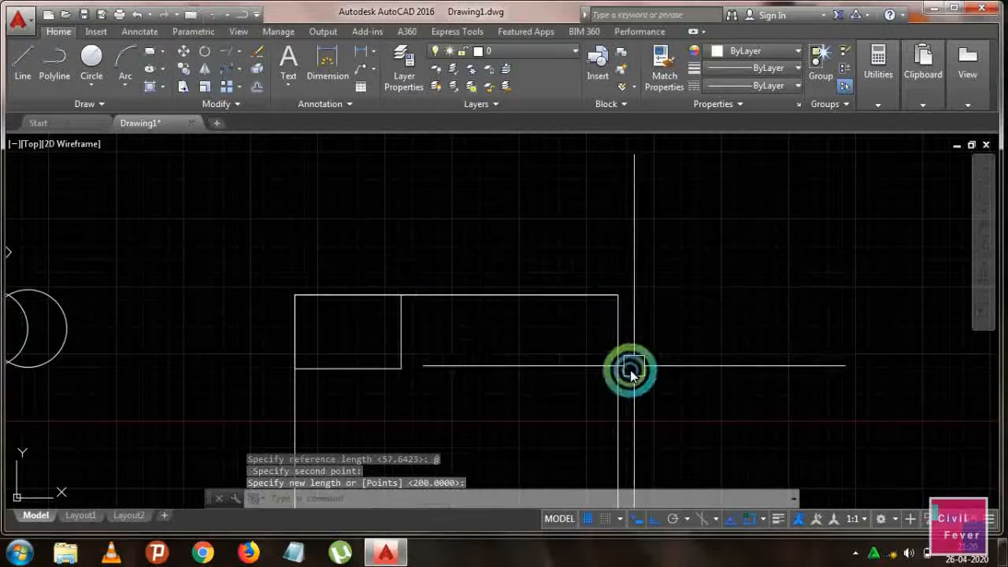
Check the original rectangle and its scaled copy by selecting both, and clear the selection
scroll(630, 367, "down", 2)
middle_click_drag(621, 295, 614, 234)
left_click(481, 286)
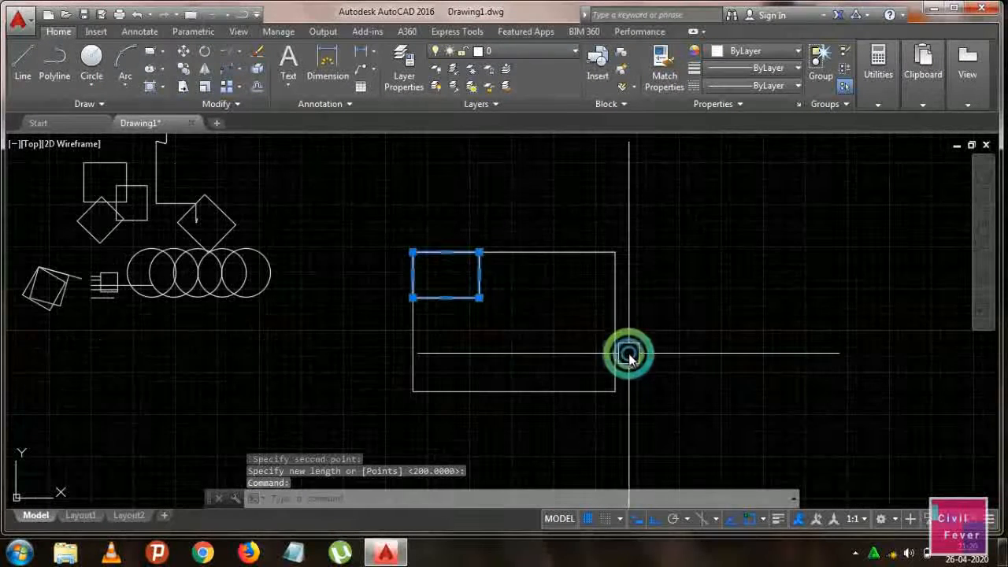
left_click(616, 347)
key("Escape")
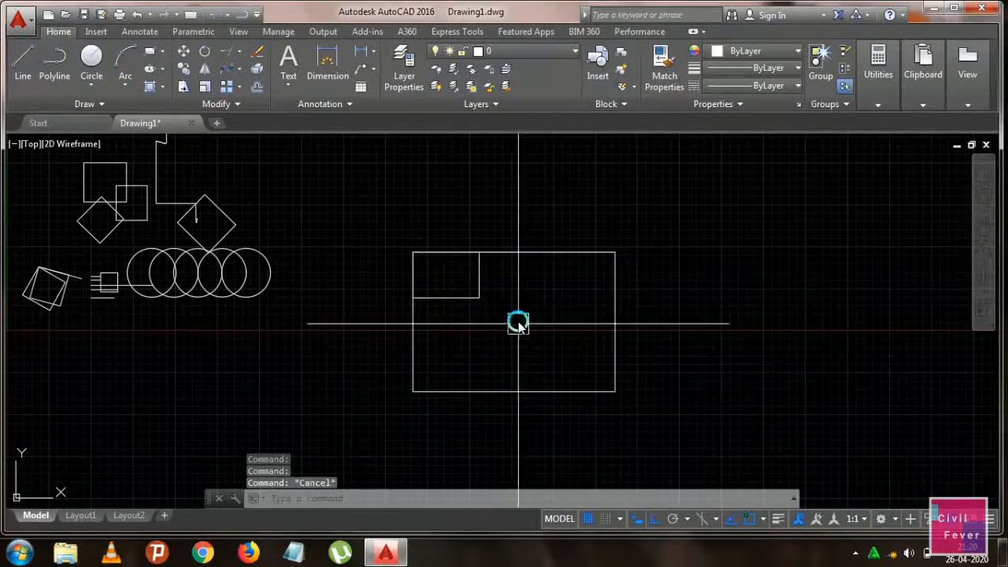
Draw a small separate rectangle in the empty space above the two nested rectangles
middle_click_drag(496, 308, 453, 389)
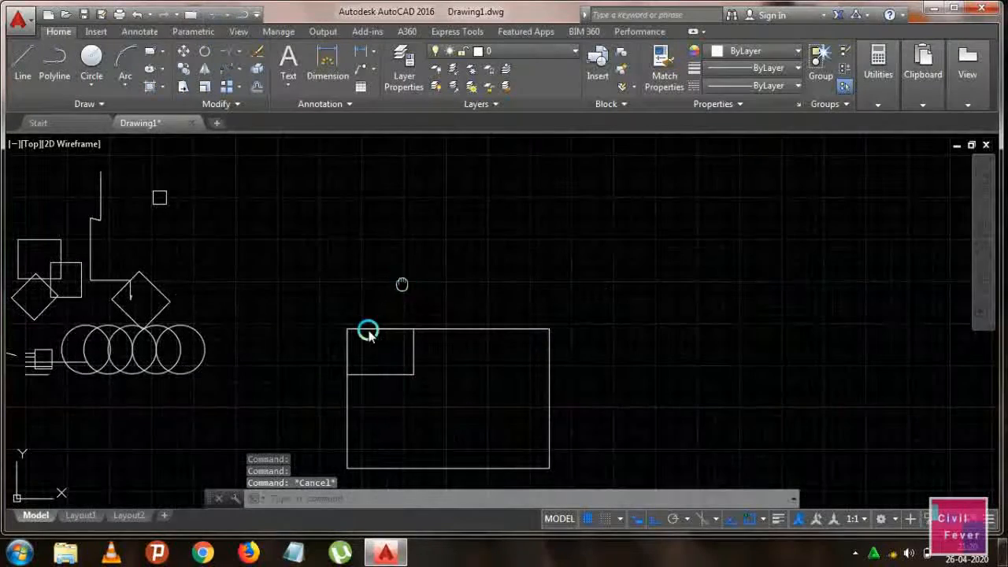
type("REC")
key("Return")
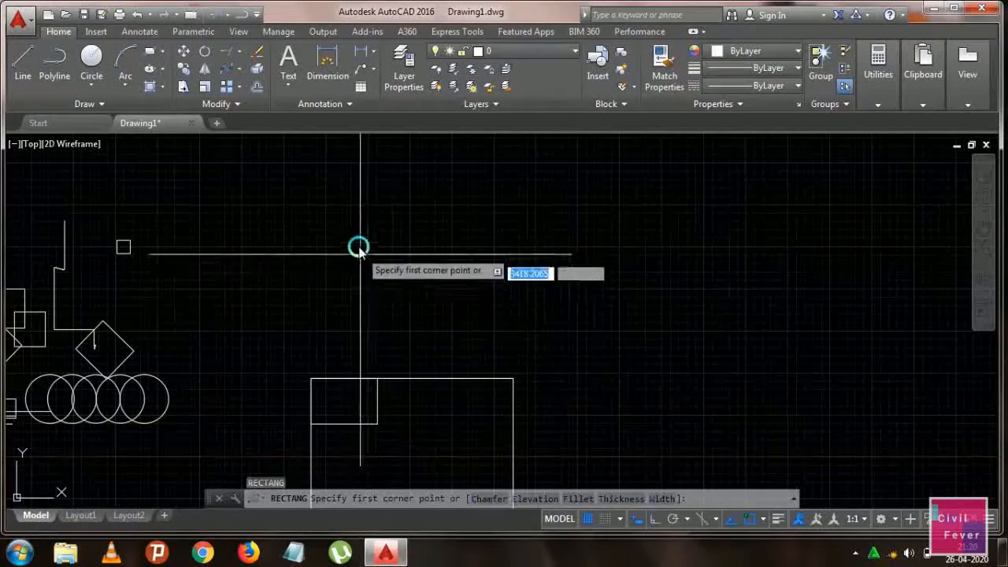
left_click(358, 247)
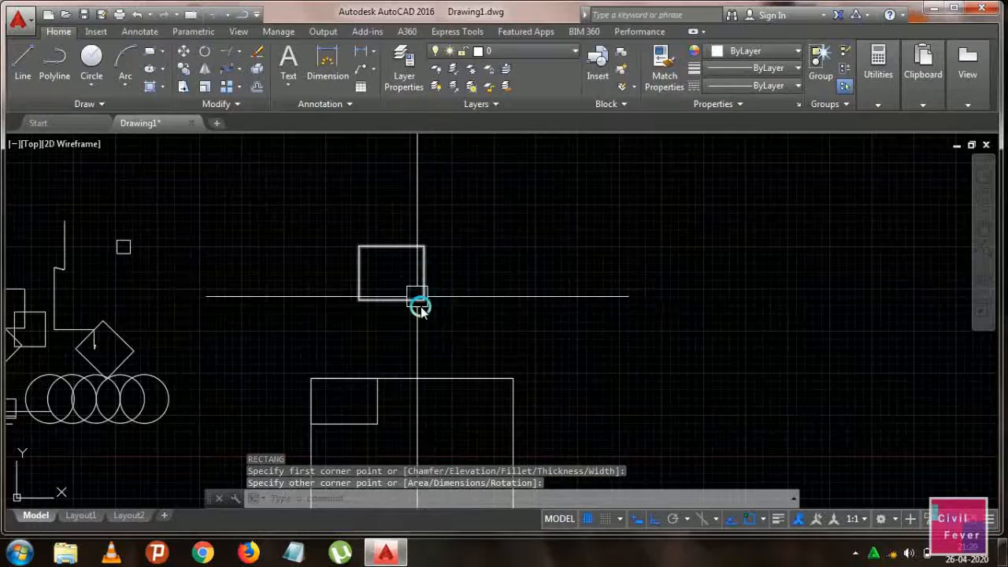
middle_click_drag(417, 294, 427, 323)
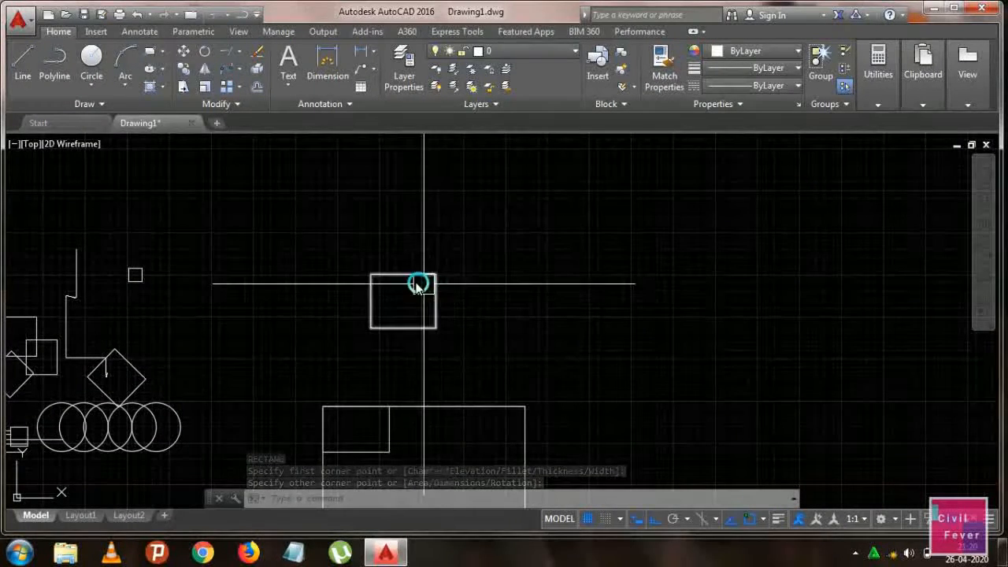
scroll(399, 284, "up", 4)
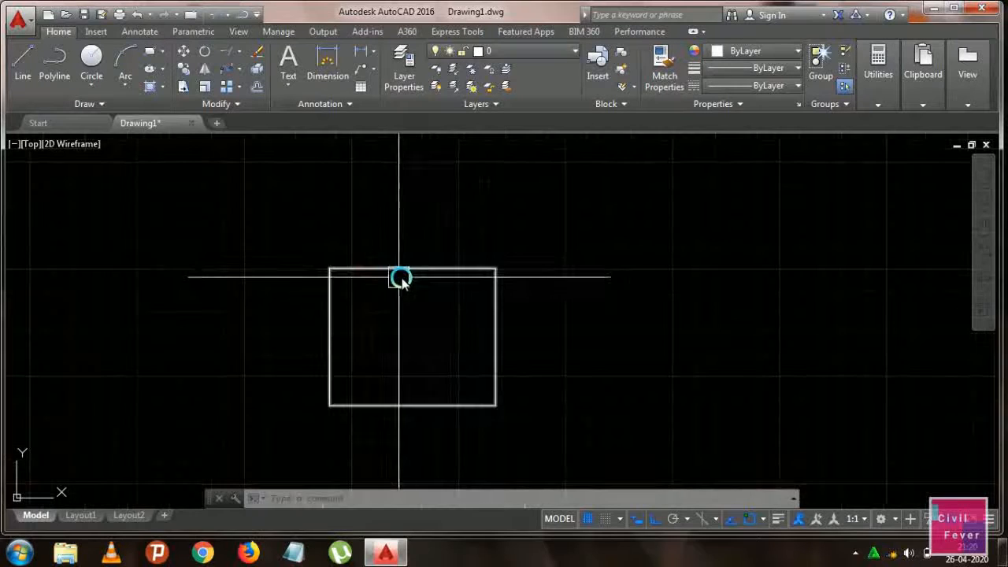
left_click(420, 277)
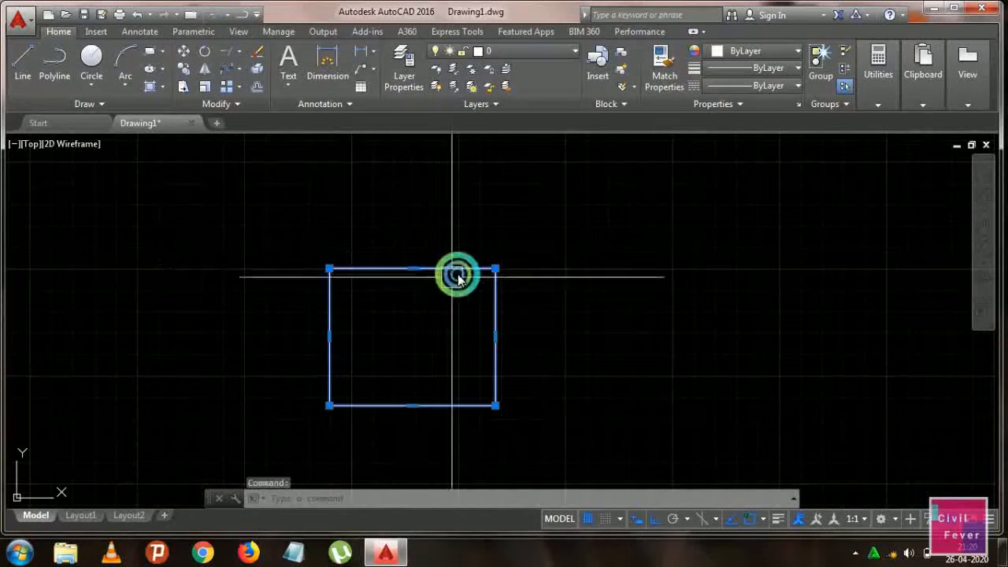
key("Escape")
Scale the separate upper rectangle by a factor of 3 from its upper-left corner, and undo the scaling
scroll(496, 327, "down", 2)
middle_click_drag(496, 328, 452, 241)
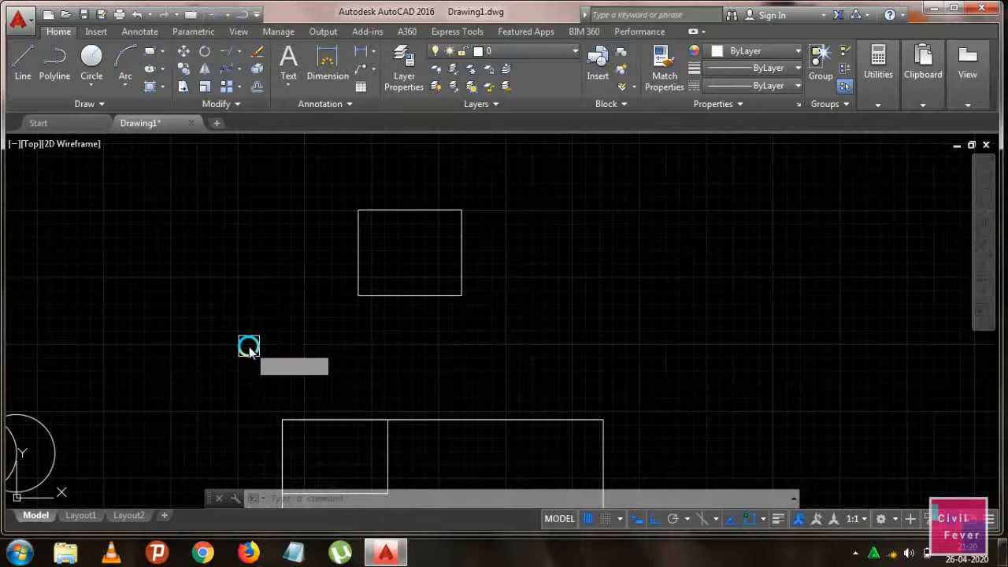
left_click(388, 296)
key("Return")
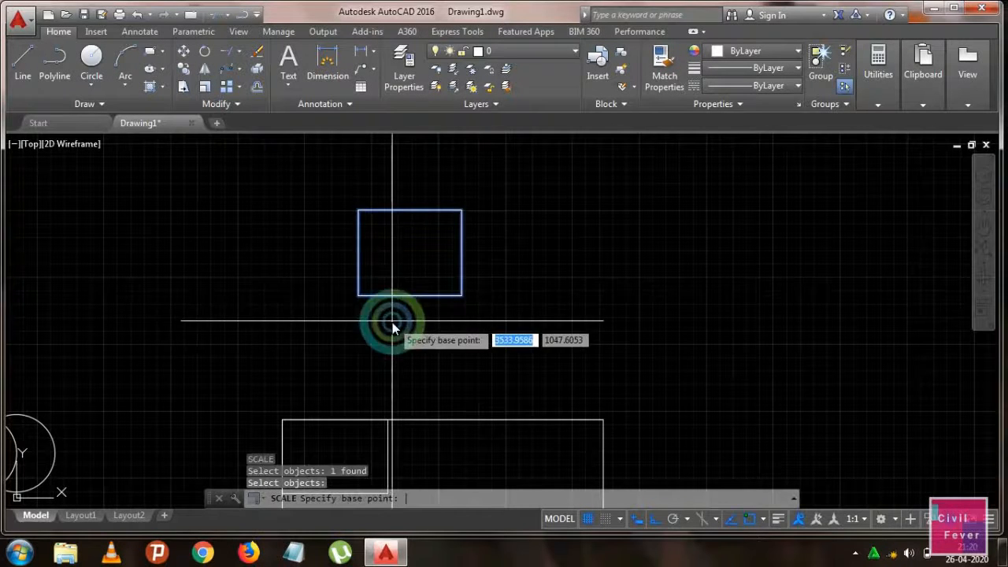
left_click(356, 210)
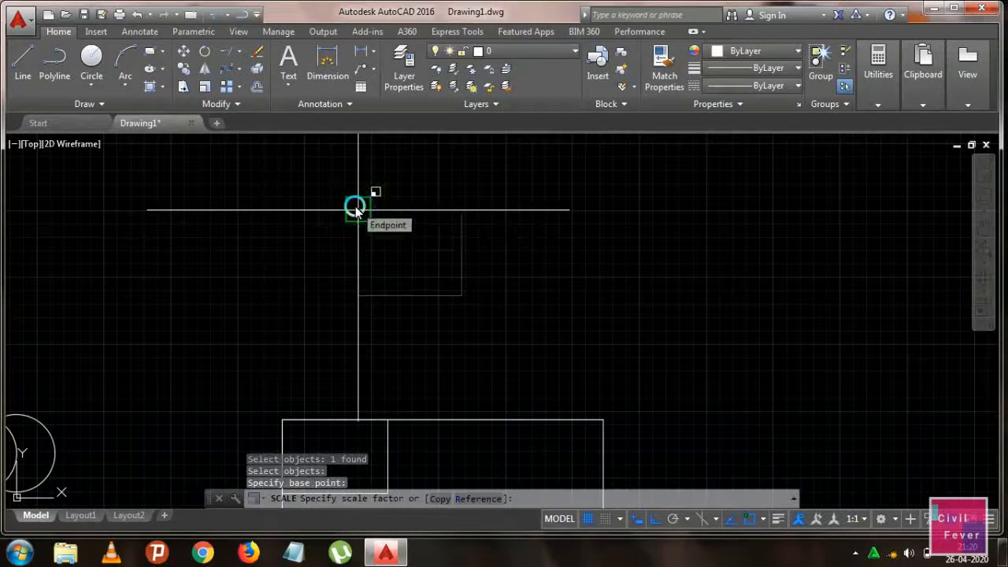
type("3")
key("Return")
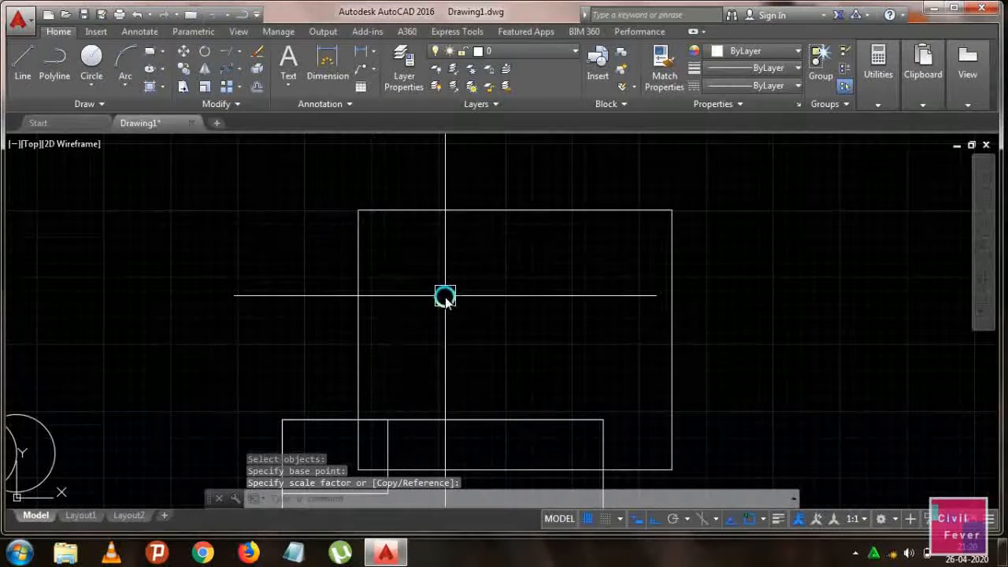
key("ctrl+z")
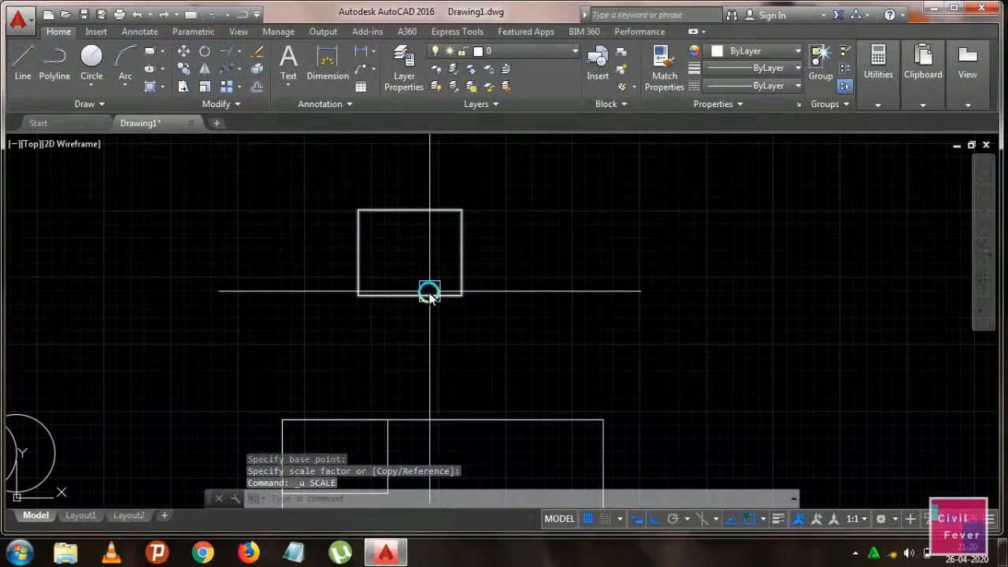
Scale the separate upper rectangle from its upper-left corner, using Reference on its upper edge with a new length of 1000
left_click(457, 306)
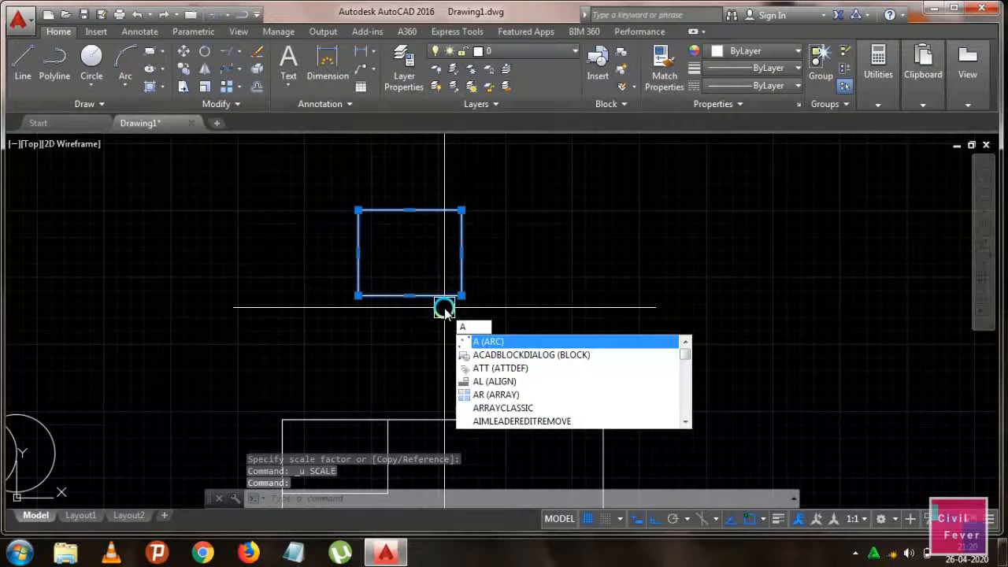
key("BackSpace")
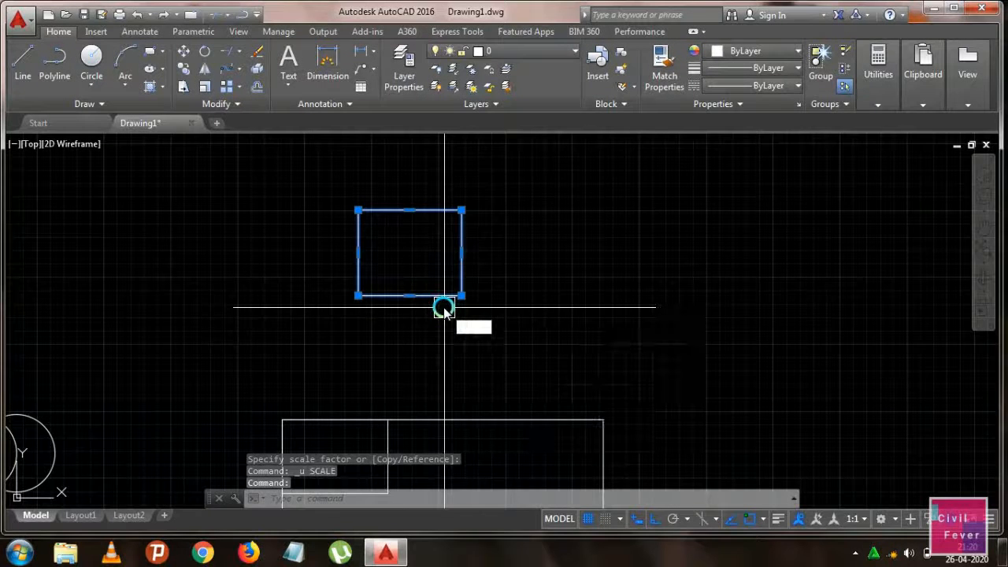
type("SC")
key("Return")
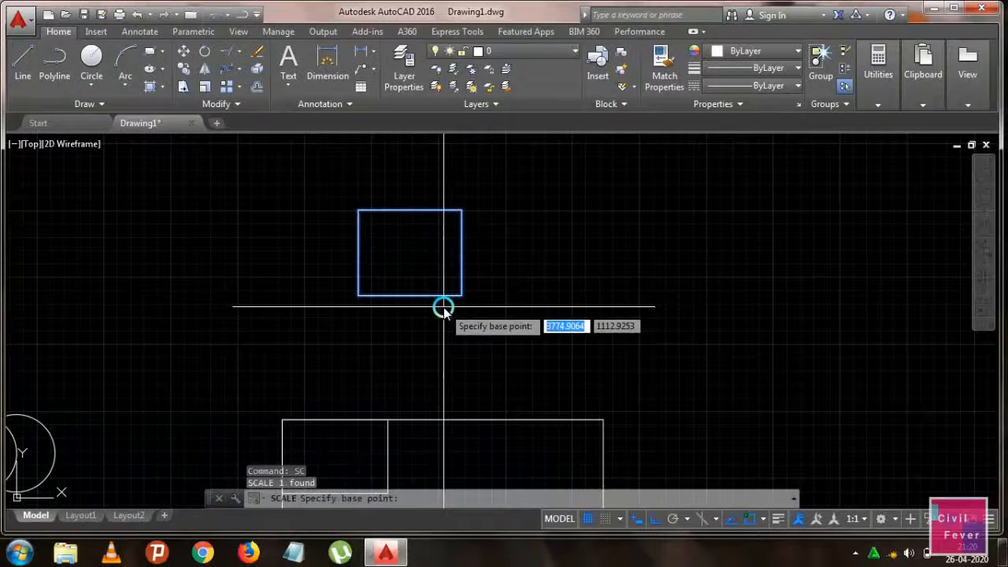
left_click(358, 211)
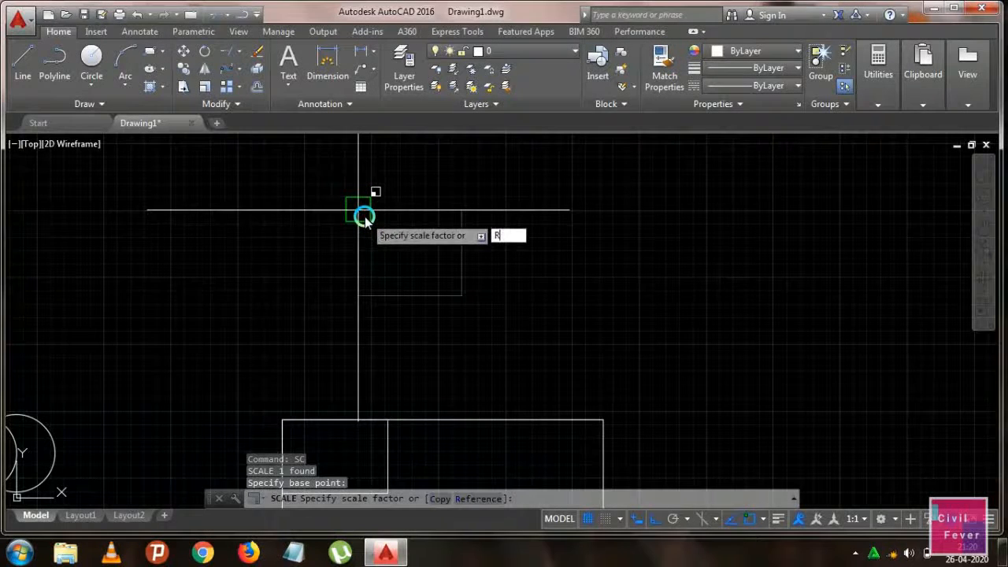
type("R")
key("Return")
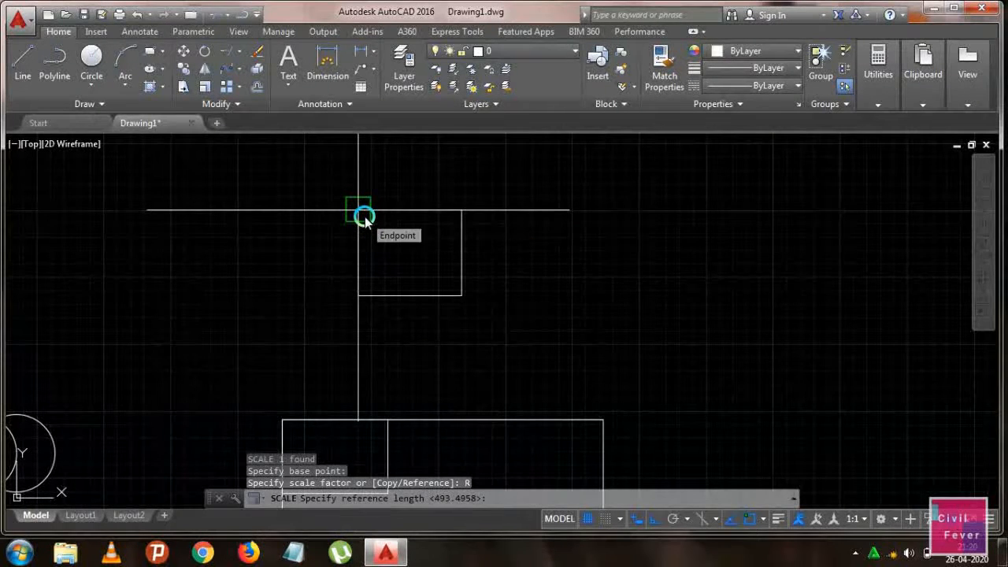
left_click(365, 219)
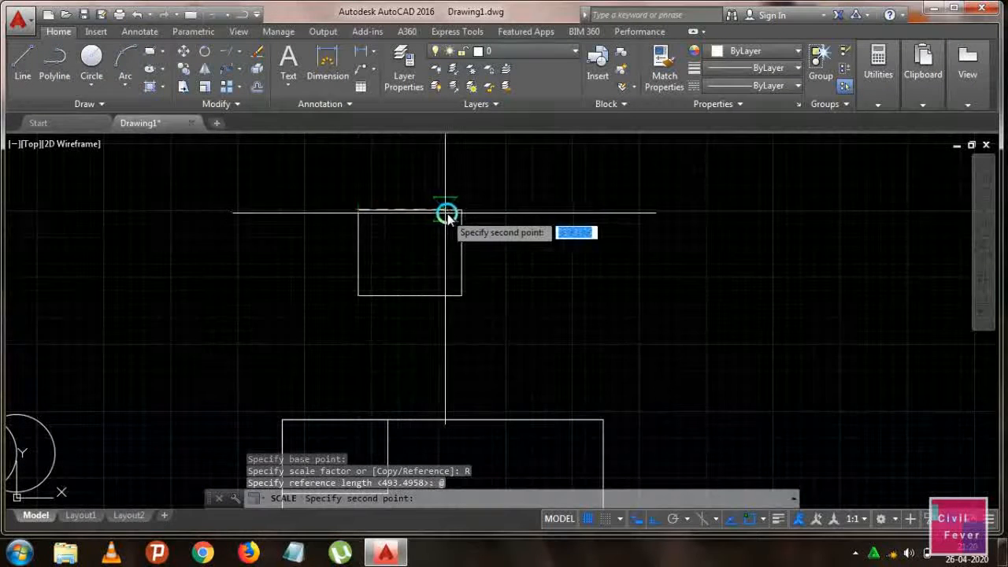
left_click(461, 212)
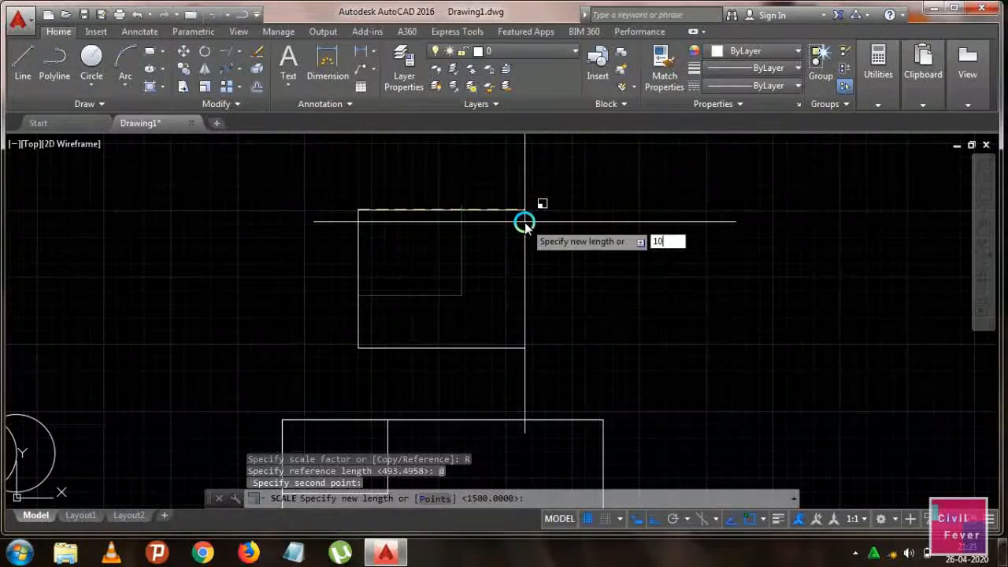
key("Return")
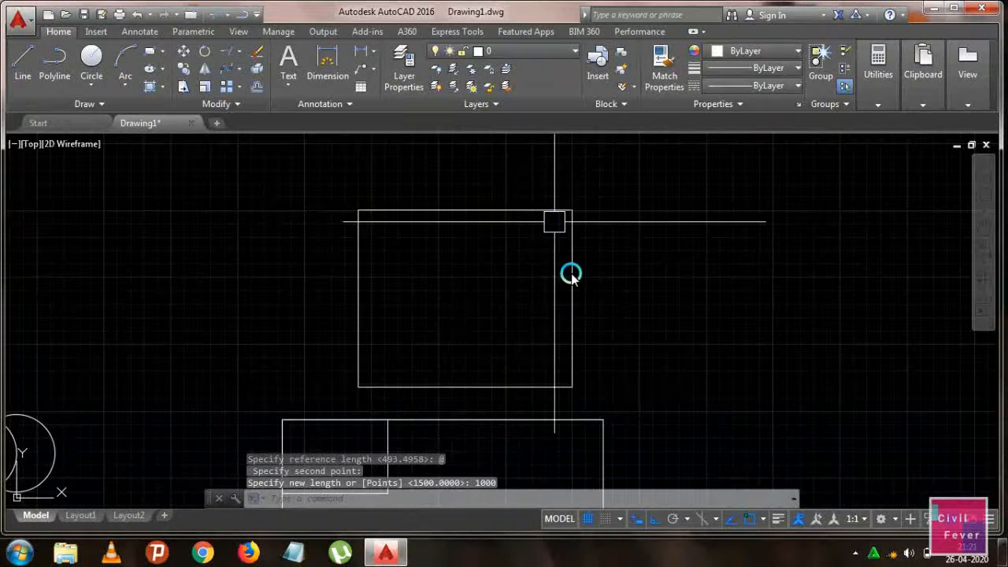
Measure the length of the scaled rectangle's upper edge with the distance command
scroll(423, 279, "down", 2)
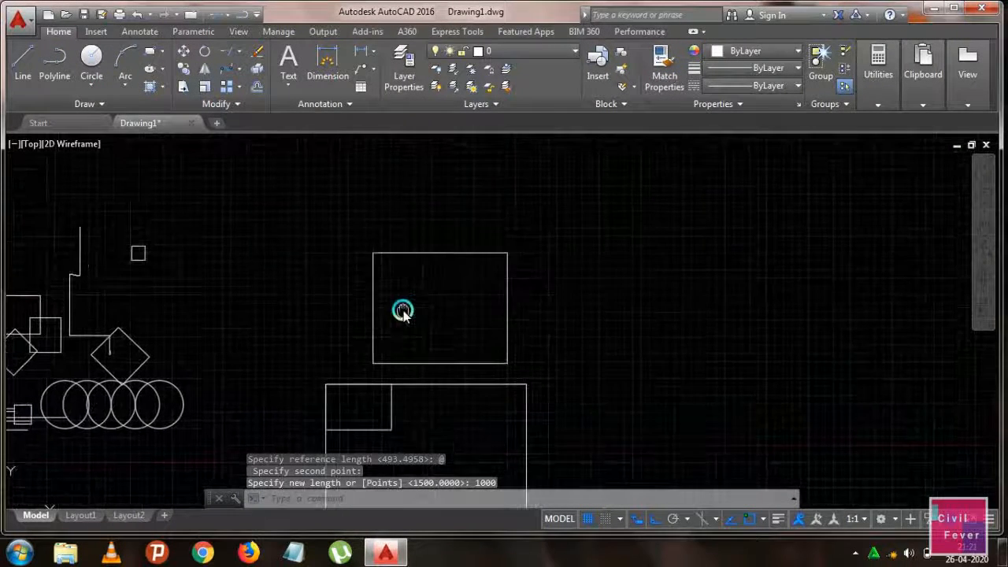
type("di")
key("Return")
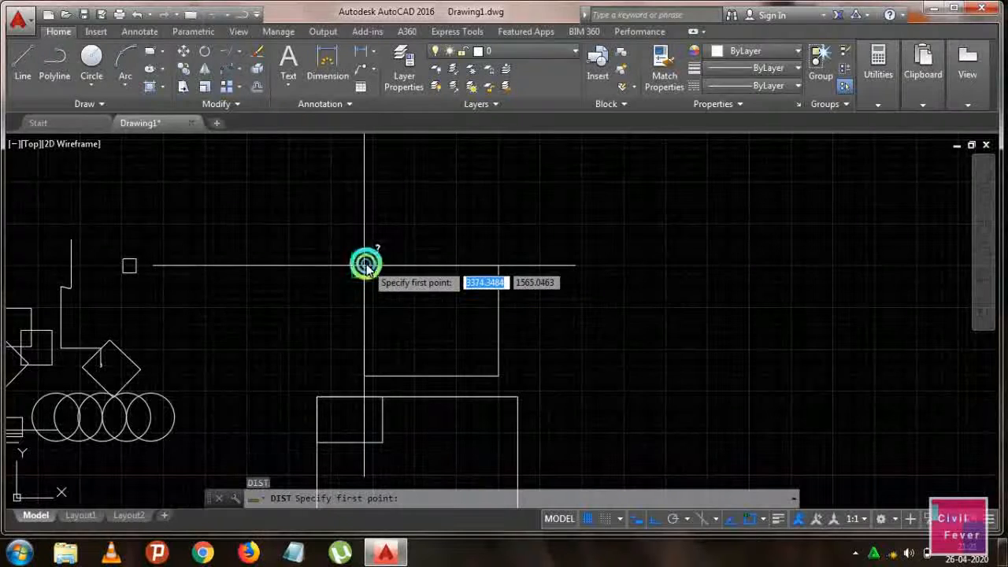
left_click(364, 266)
left_click(498, 265)
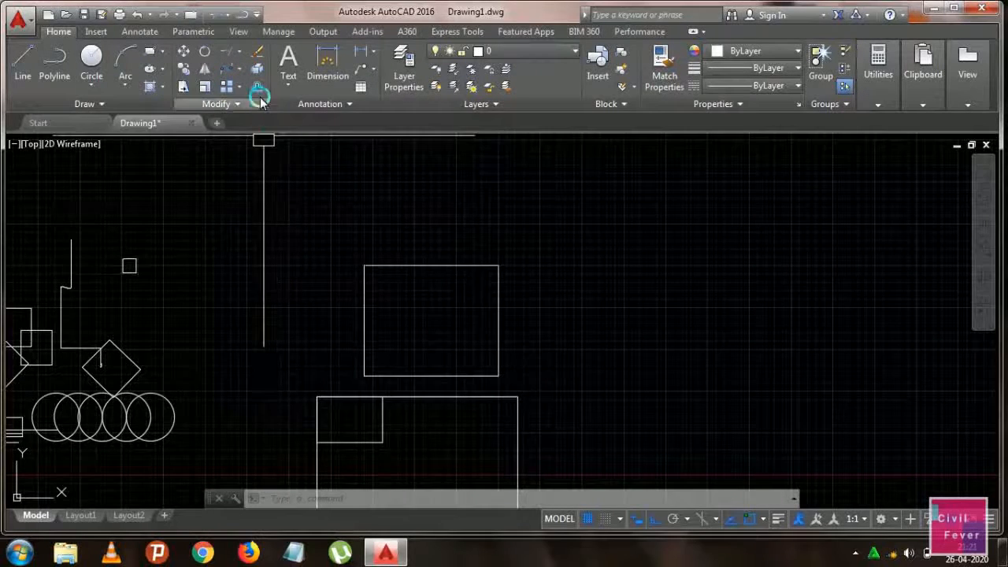
Offset the upper rectangle outward by about 323 units, using the Through option and a point outside it
left_click(260, 93)
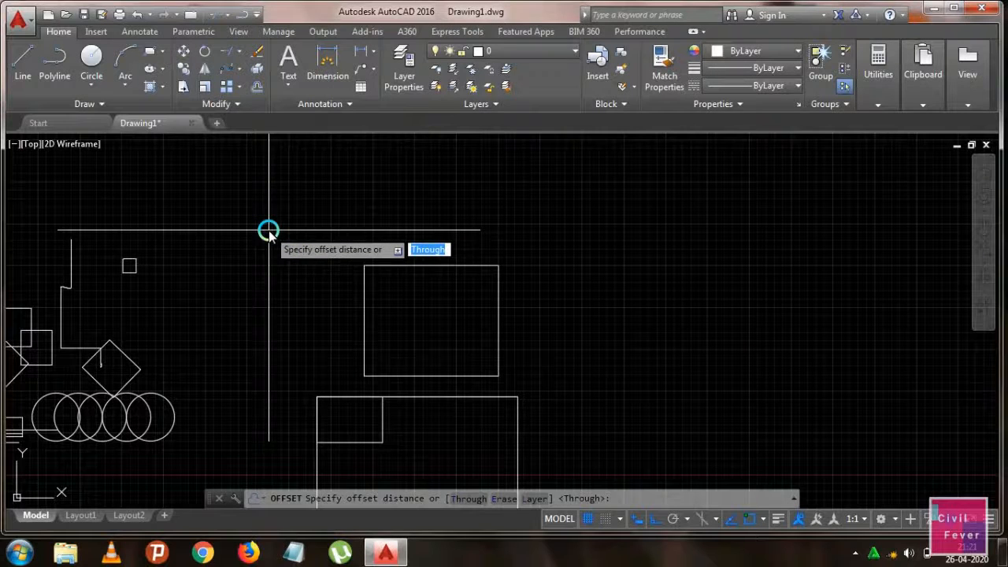
key("Return")
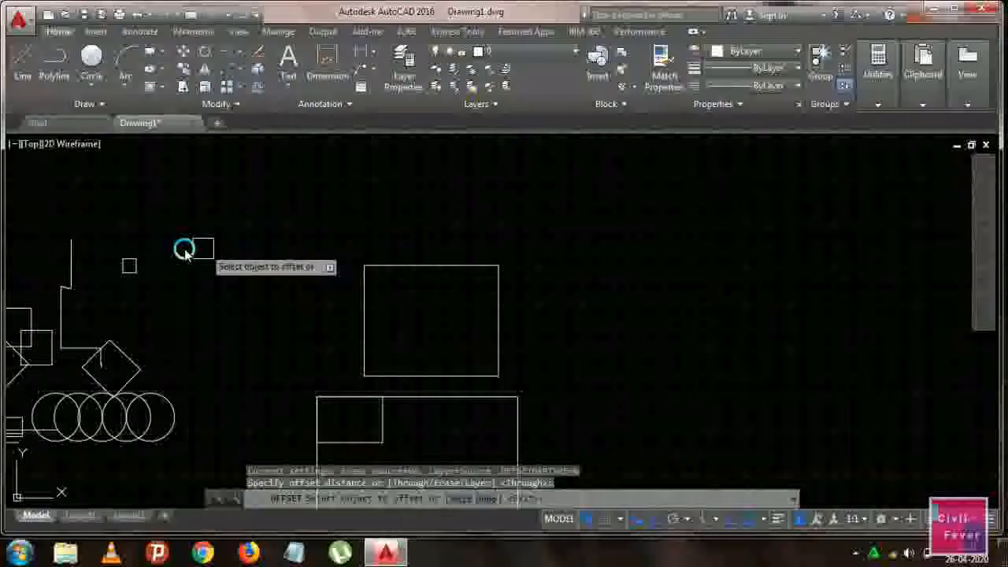
mouse_move(194, 304)
middle_mouse_down()
mouse_move(467, 295)
mouse_move(464, 239)
mouse_move(304, 298)
middle_mouse_up()
scroll(460, 322, "down", 2)
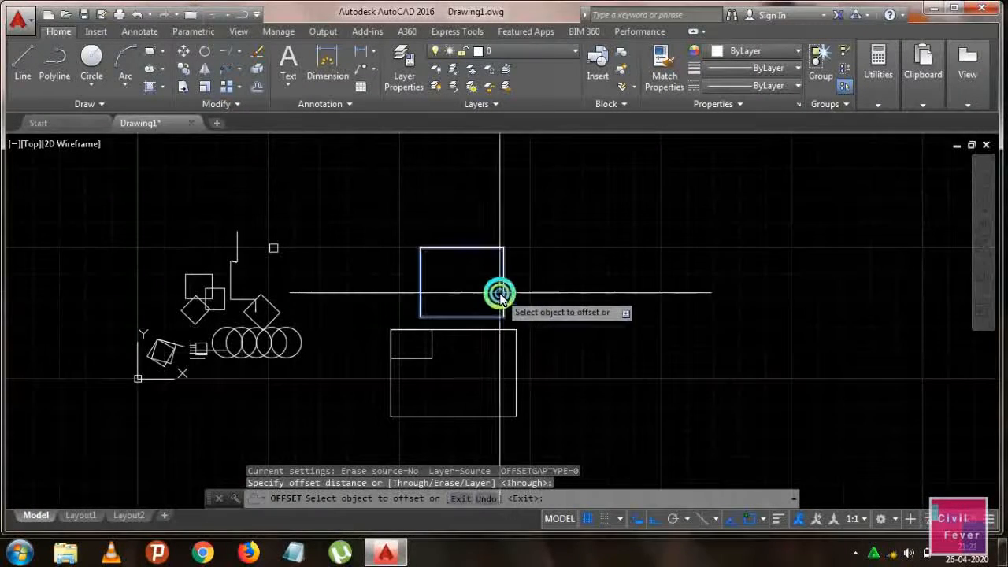
left_click(500, 293)
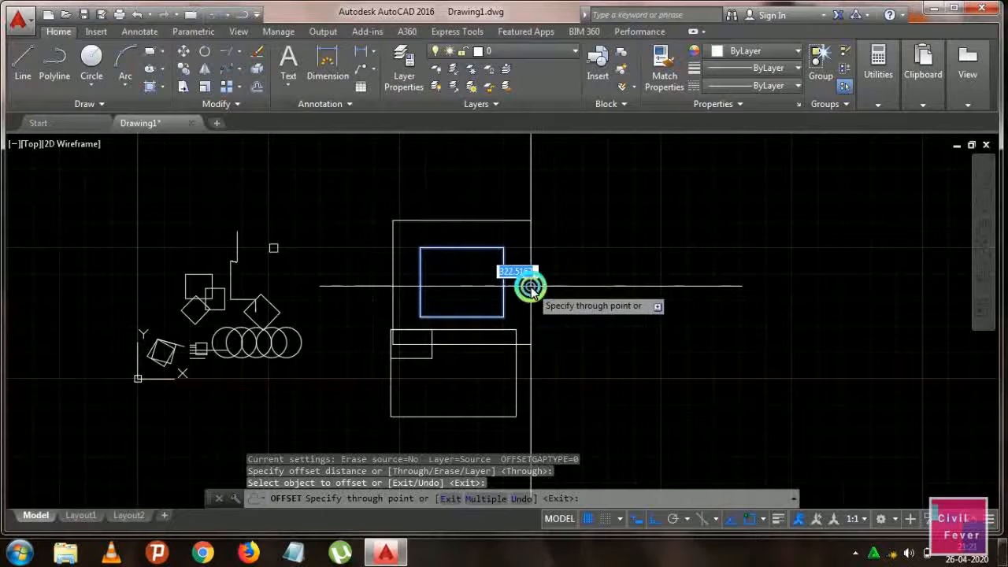
left_click(531, 288)
Offset the same upper rectangle inward by about 329 units through a point inside it, and end the Offset command
left_click(504, 282)
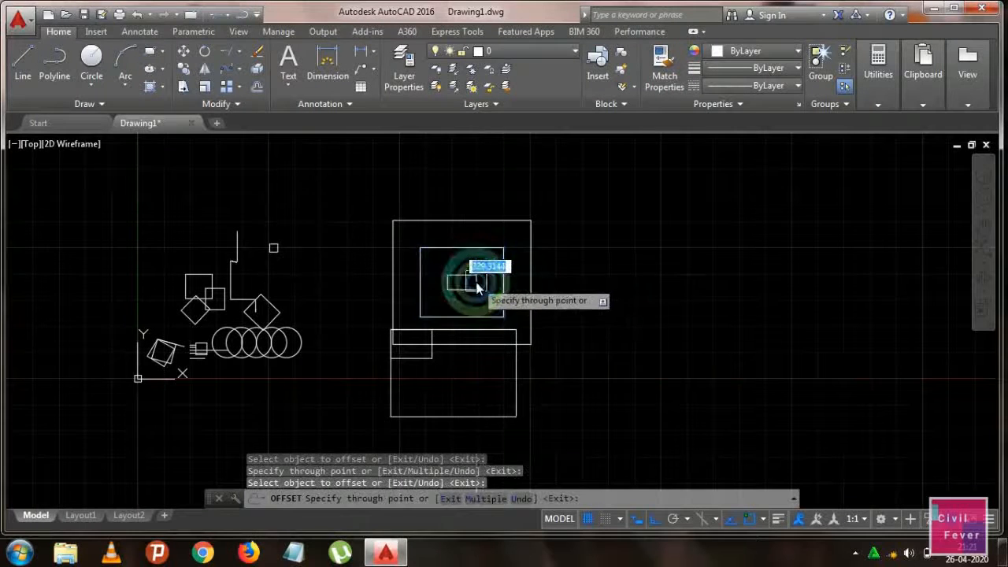
left_click(476, 288)
scroll(483, 276, "up", 2)
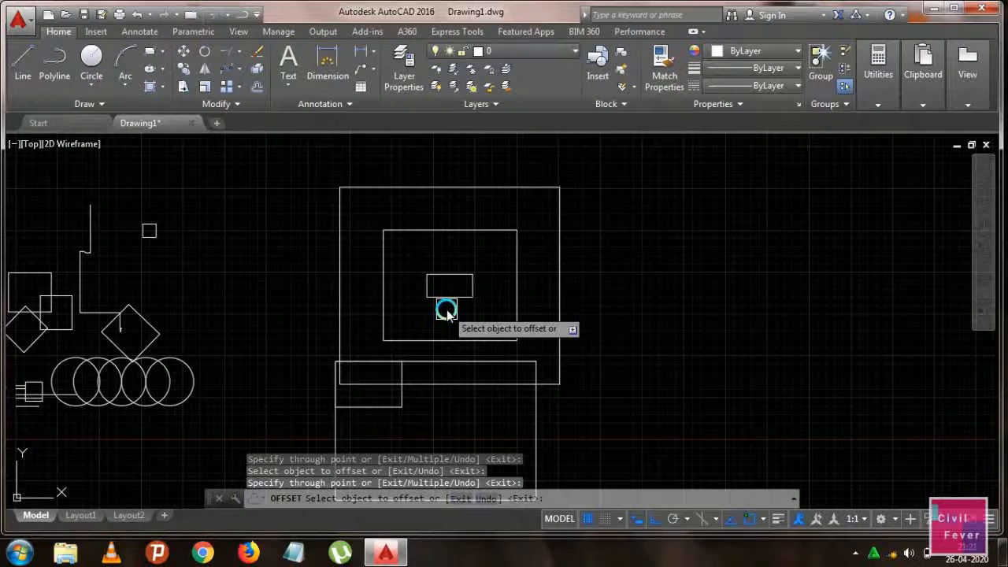
scroll(445, 312, "down", 2)
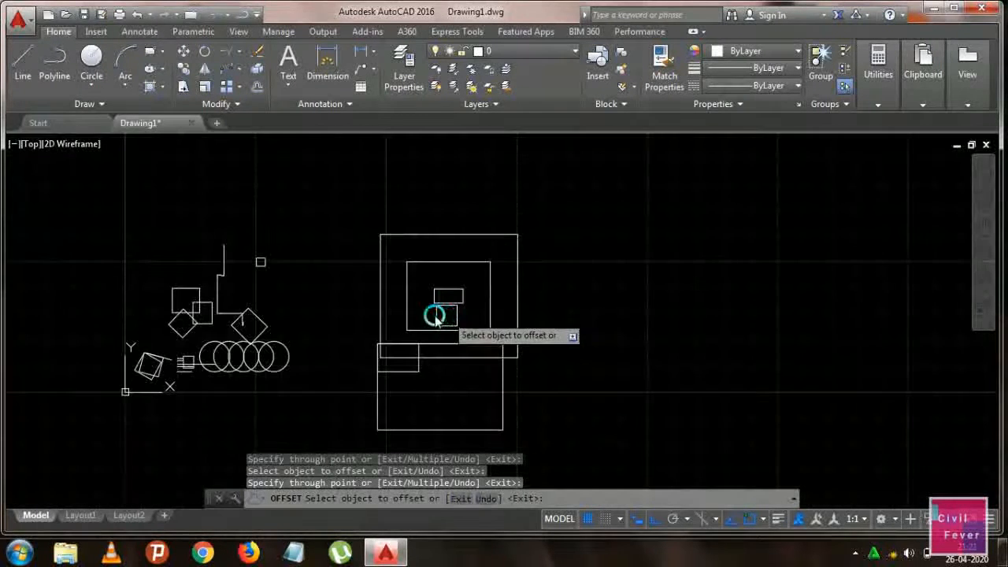
key("Escape")
Draw a vertical line in the empty space above and to the left of the offset rectangles
middle_click_drag(342, 279, 311, 372)
type("l")
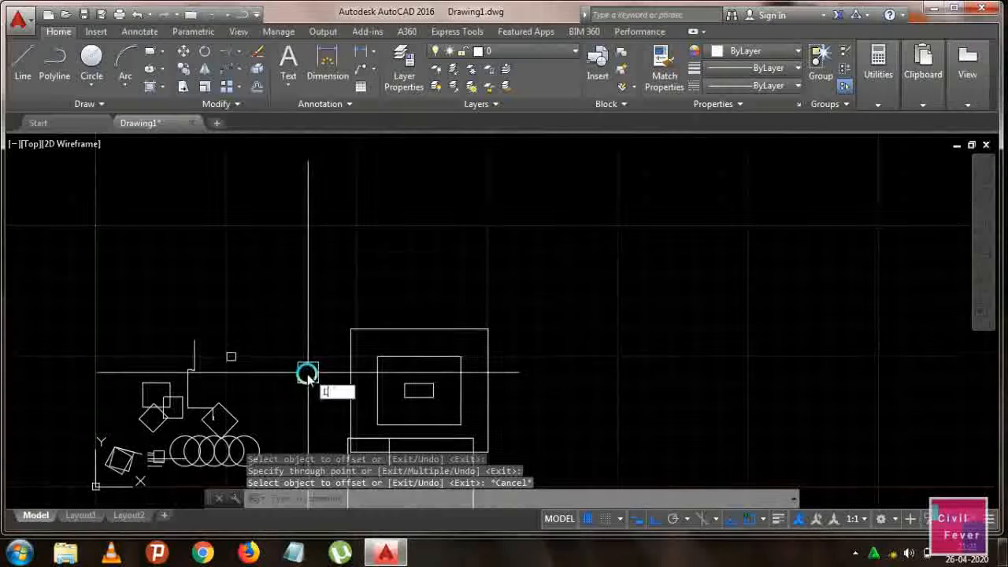
key("Return")
left_click(303, 299)
left_click(306, 176)
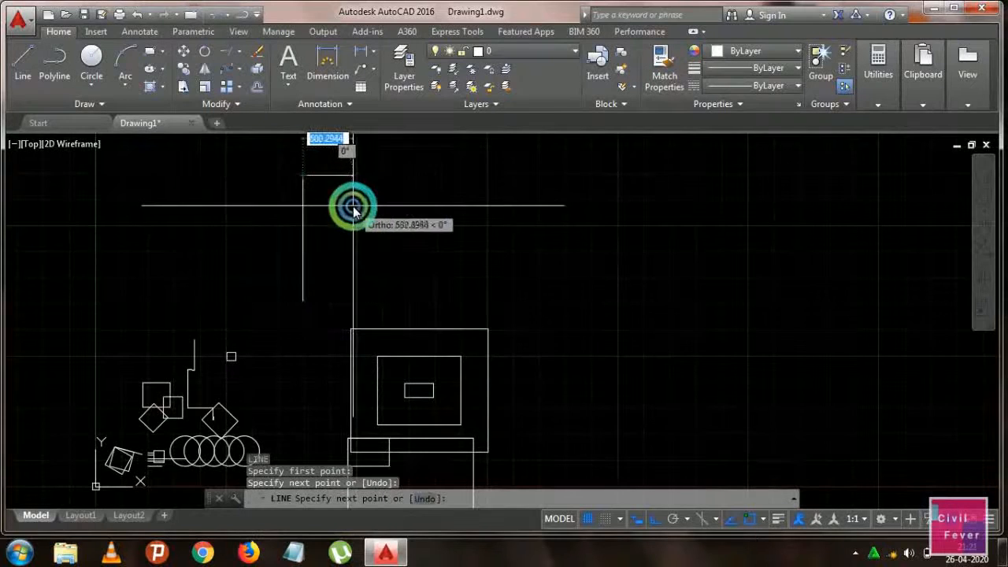
key("Return")
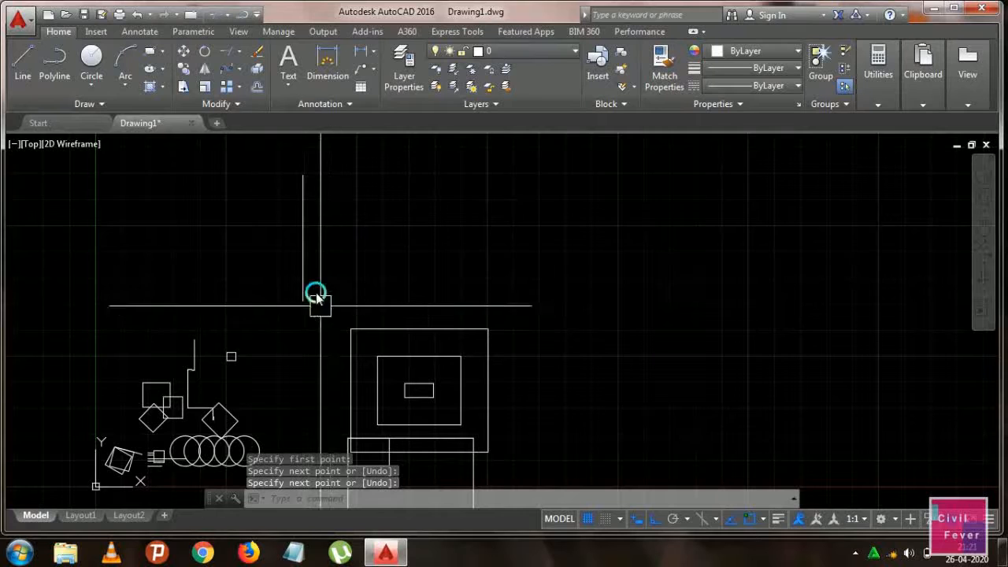
Offset the vertical line to the right five times in succession at a distance of 300, each from the newest line
middle_click_drag(318, 298, 334, 331)
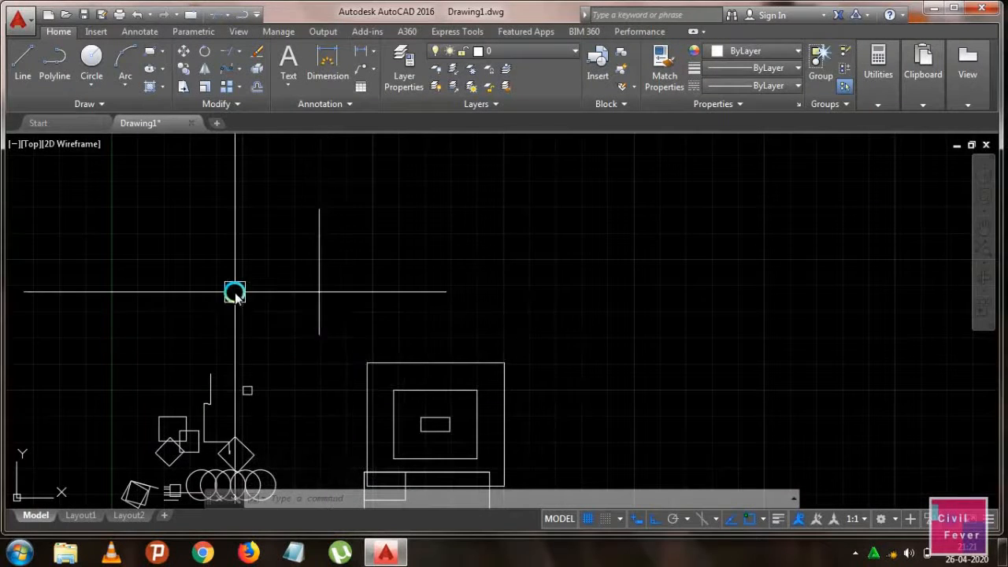
key("Return")
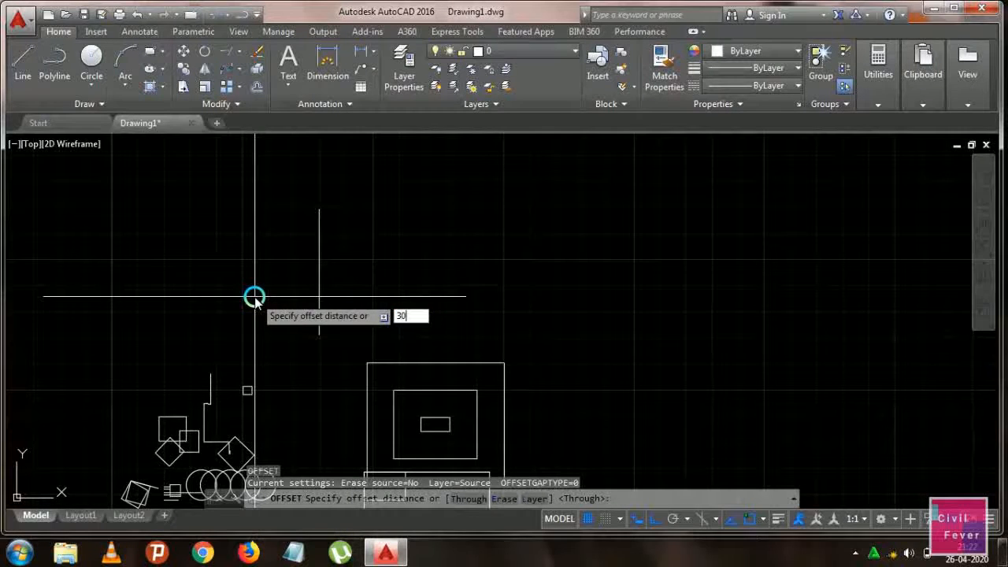
key("Return")
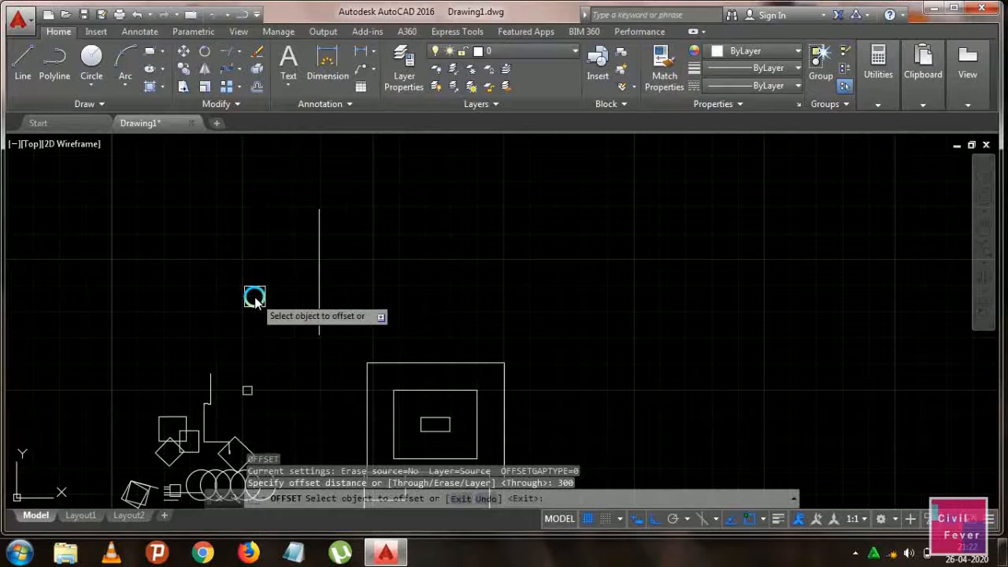
left_click(319, 288)
left_click(364, 283)
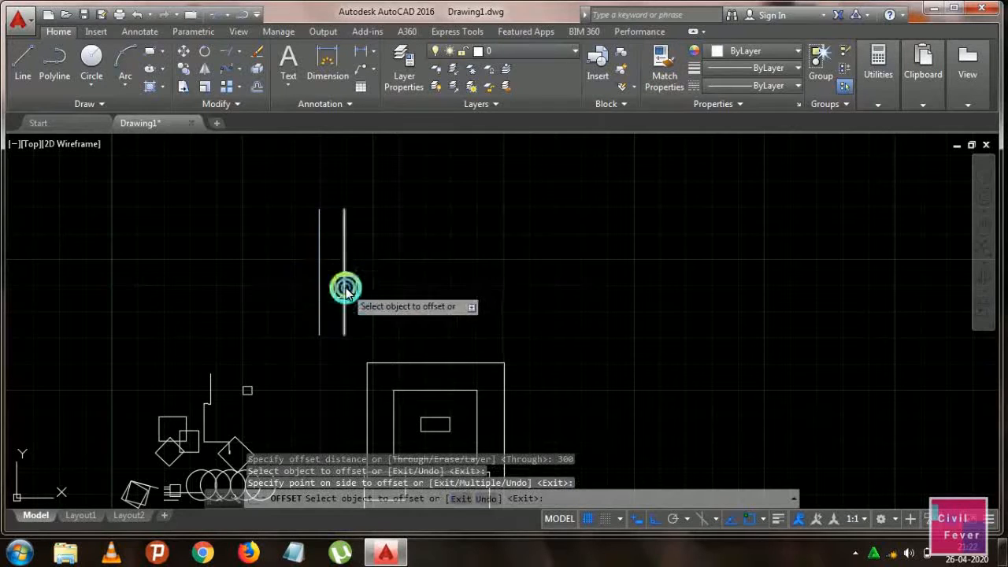
left_click(343, 286)
left_click(435, 296)
left_click(367, 288)
left_click(434, 289)
left_click(398, 289)
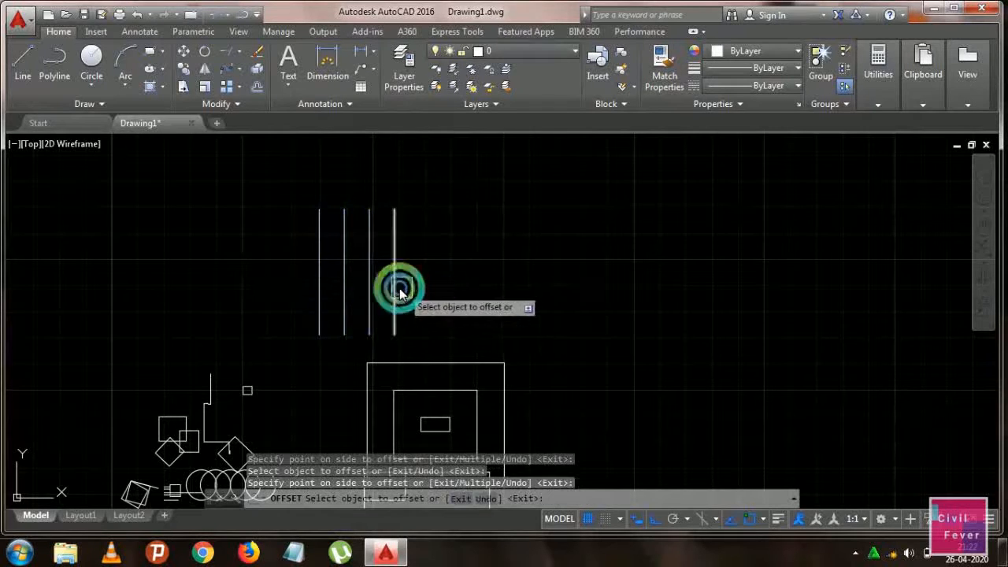
left_click(456, 290)
left_click(420, 287)
left_click(470, 291)
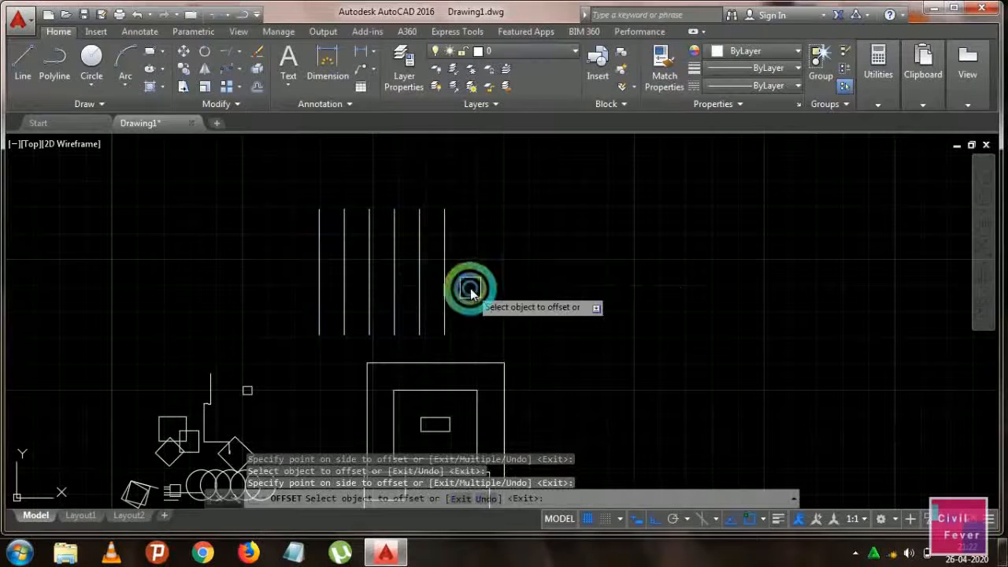
Offset the rightmost vertical line by 150 to the right and the resulting line by 300, and end the Offset command
left_click(447, 289)
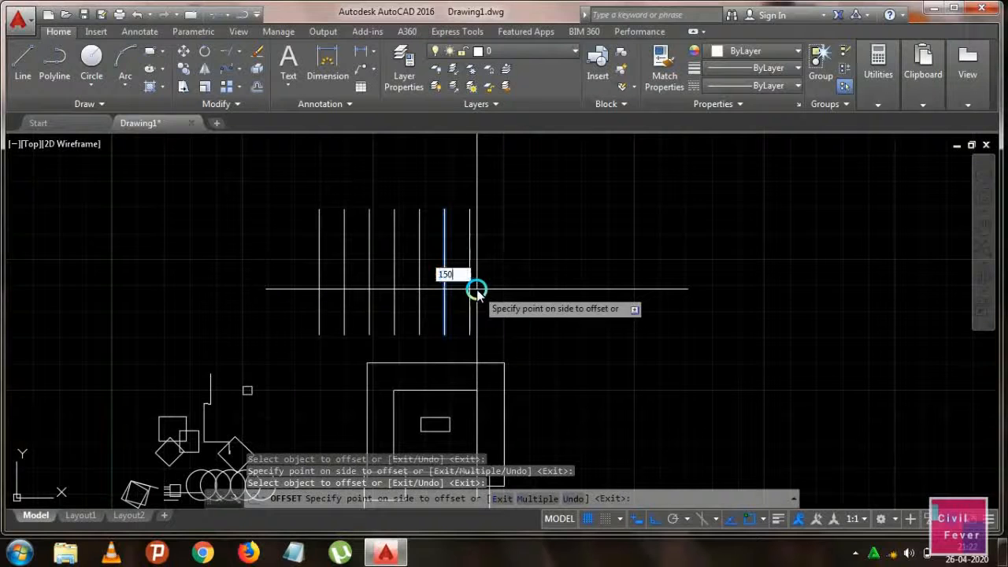
left_click(476, 290)
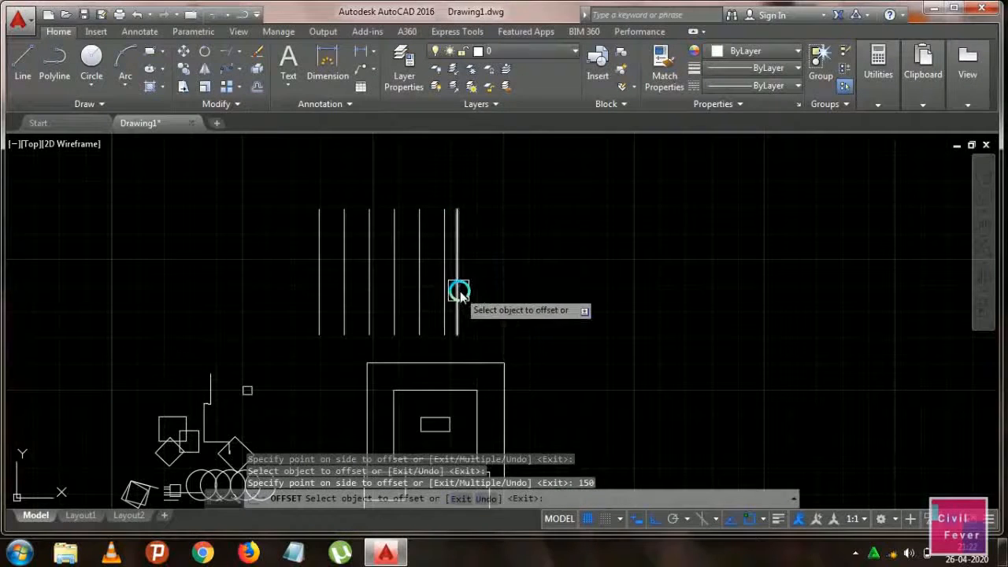
left_click(456, 292)
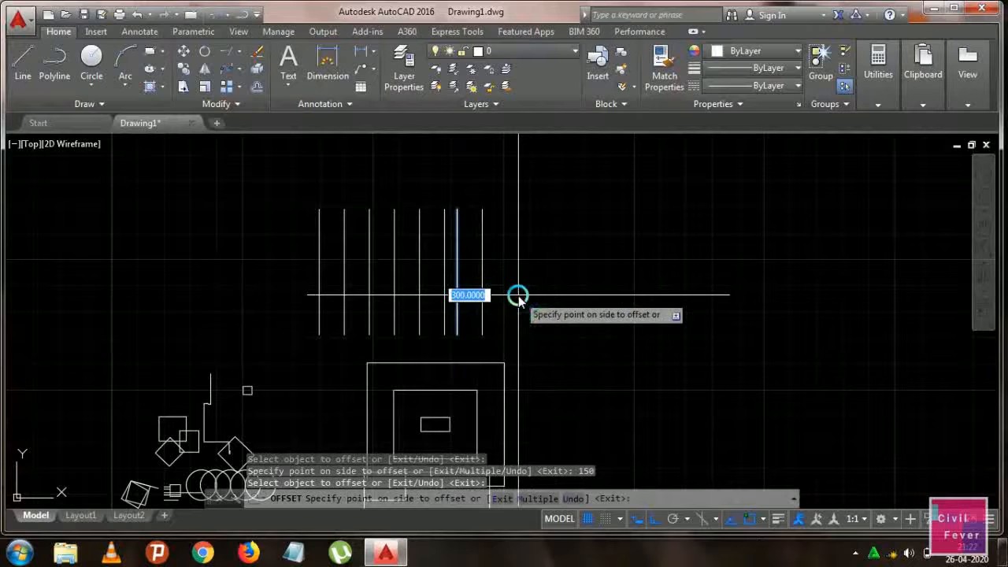
left_click(518, 297)
key("Escape")
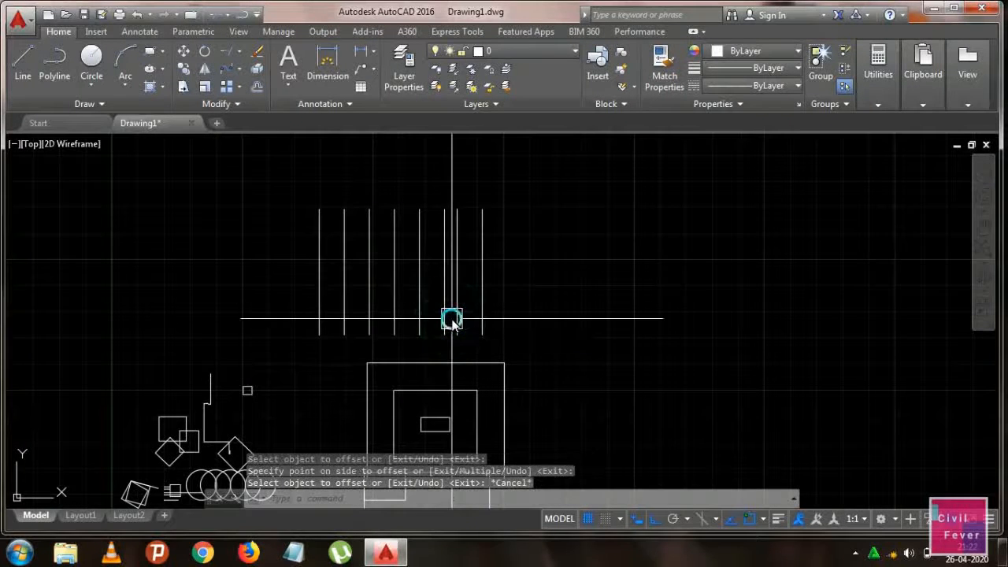
Break a gap in the outer offset rectangle's top edge, from a point near its upper-left corner to that corner
left_click(251, 91)
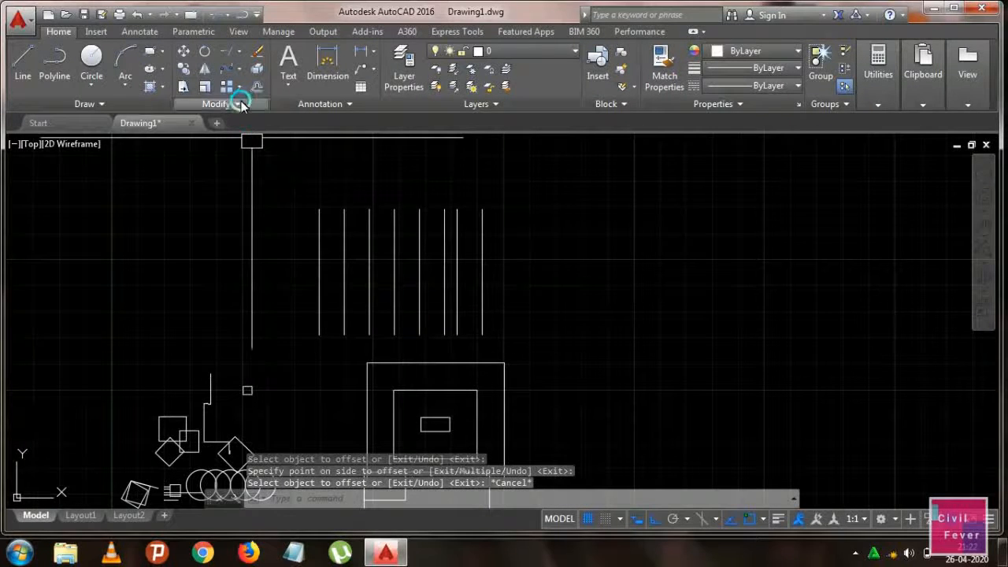
left_click(240, 105)
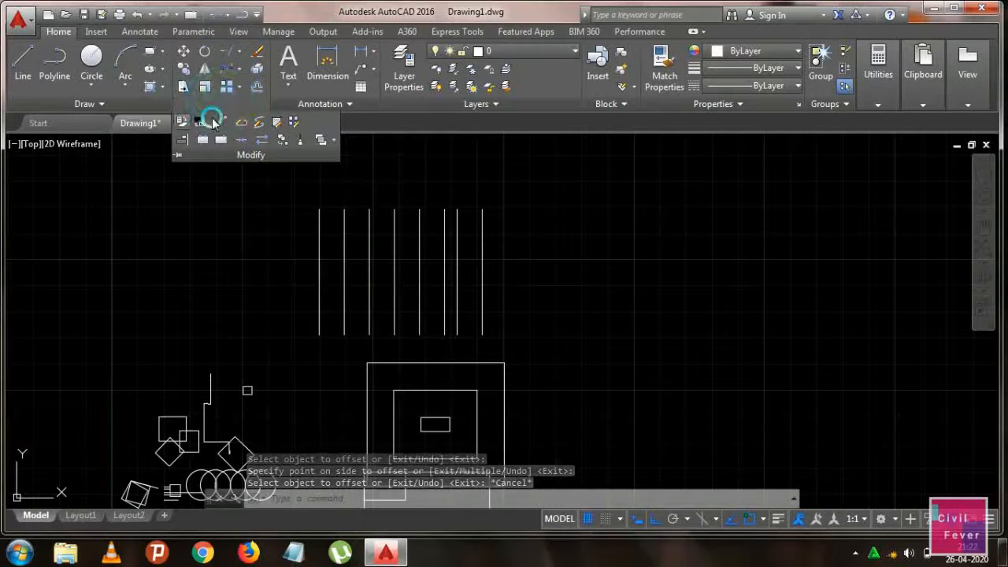
left_click(268, 130)
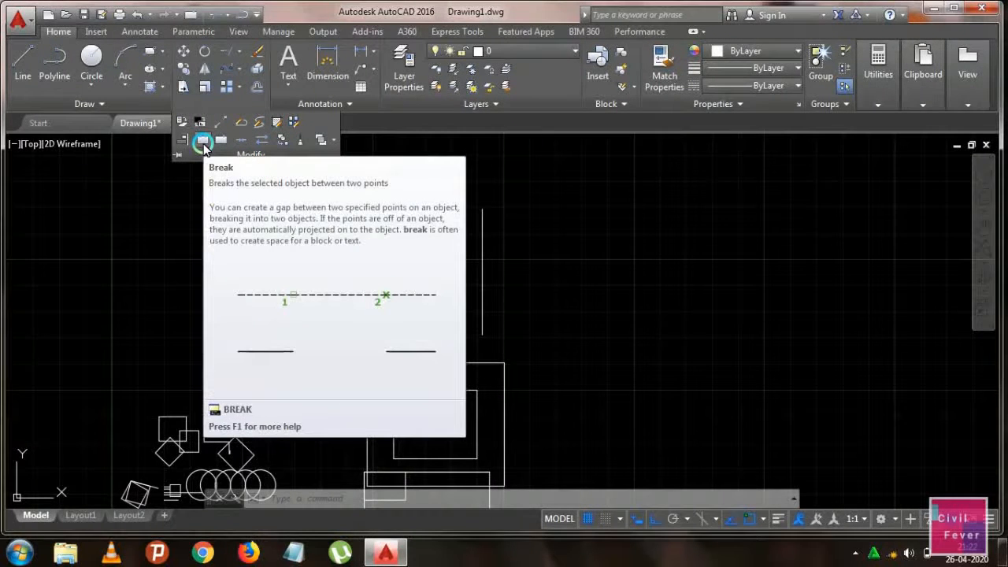
left_click(204, 140)
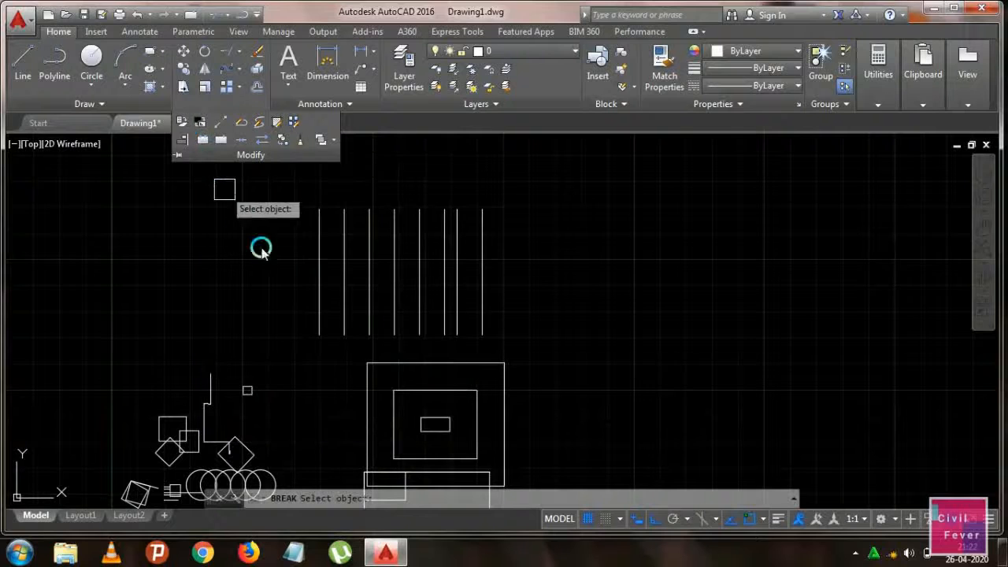
left_click(390, 363)
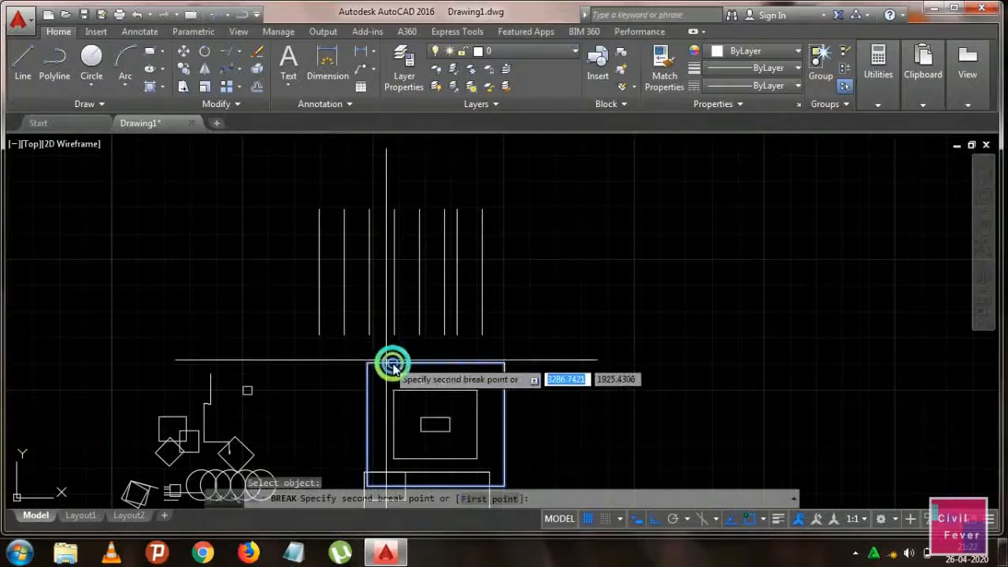
key("Return")
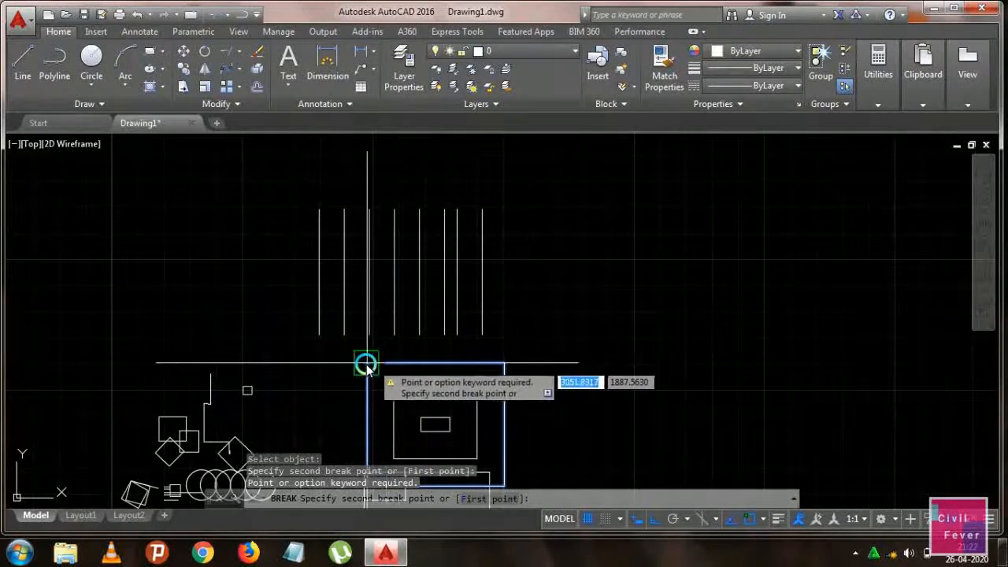
left_click(365, 365)
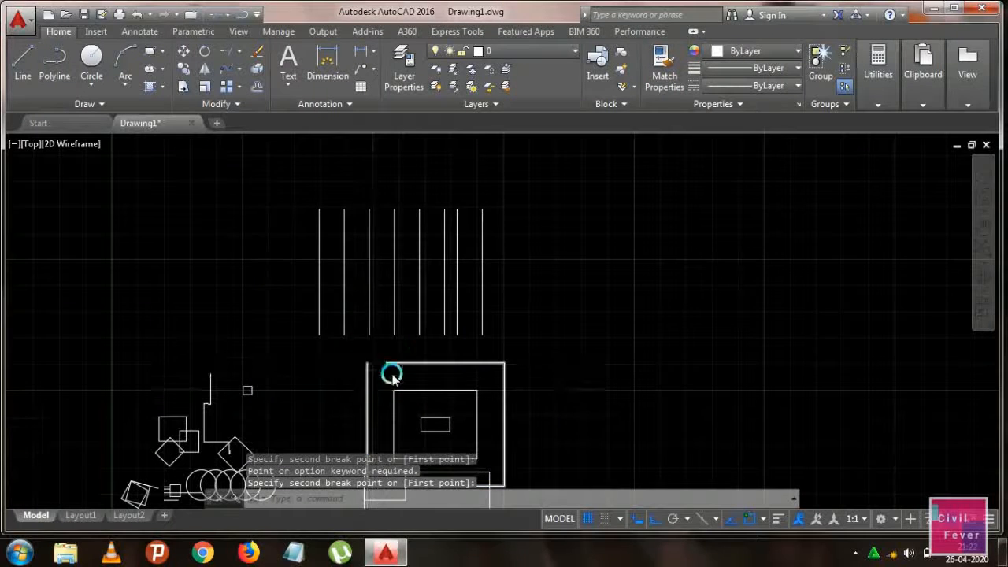
scroll(392, 375, "up", 2)
scroll(407, 378, "down", 2)
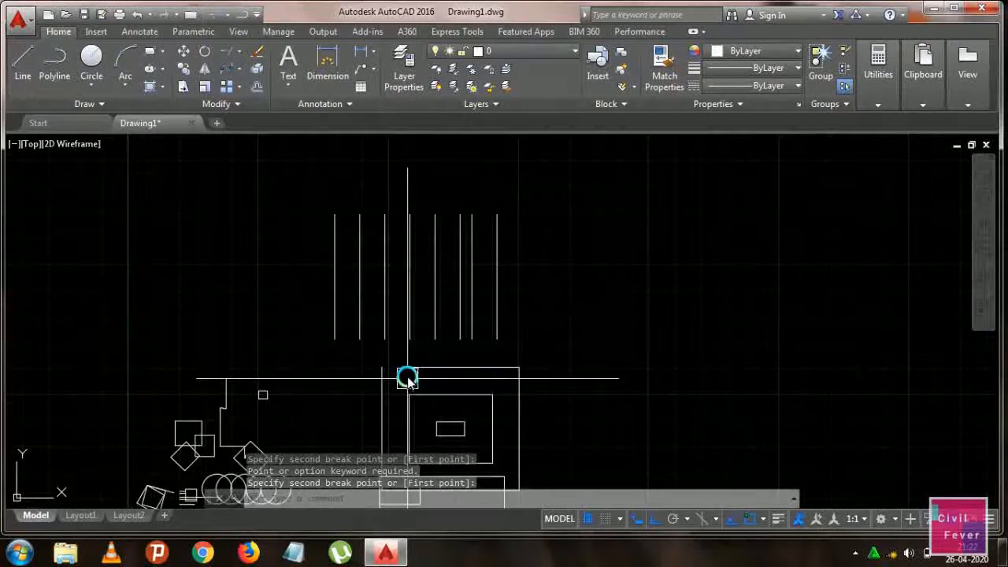
Split the outer rectangle's outline at its upper-right corner with Break at Point
middle_click_drag(407, 379, 349, 322)
left_click(225, 104)
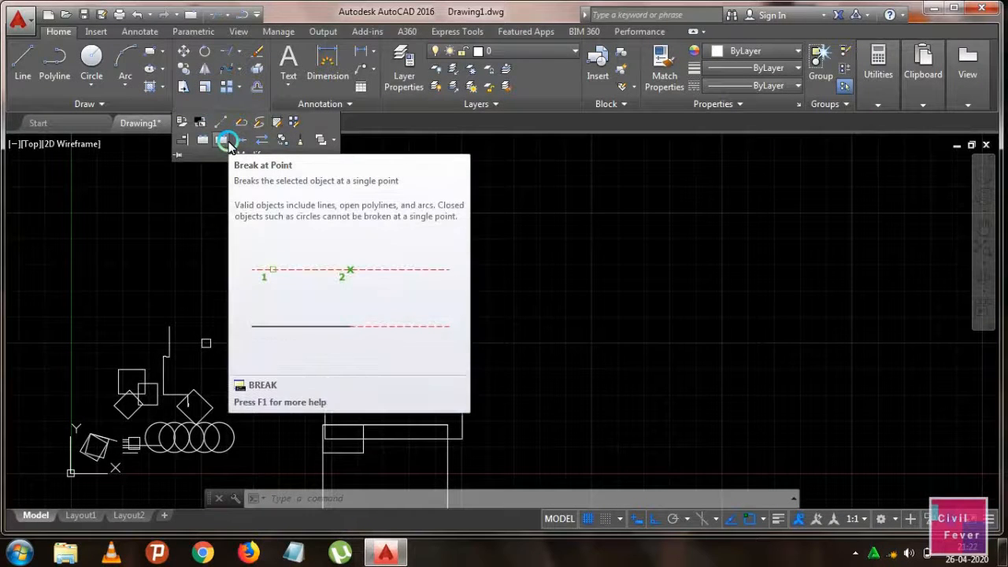
left_click(228, 144)
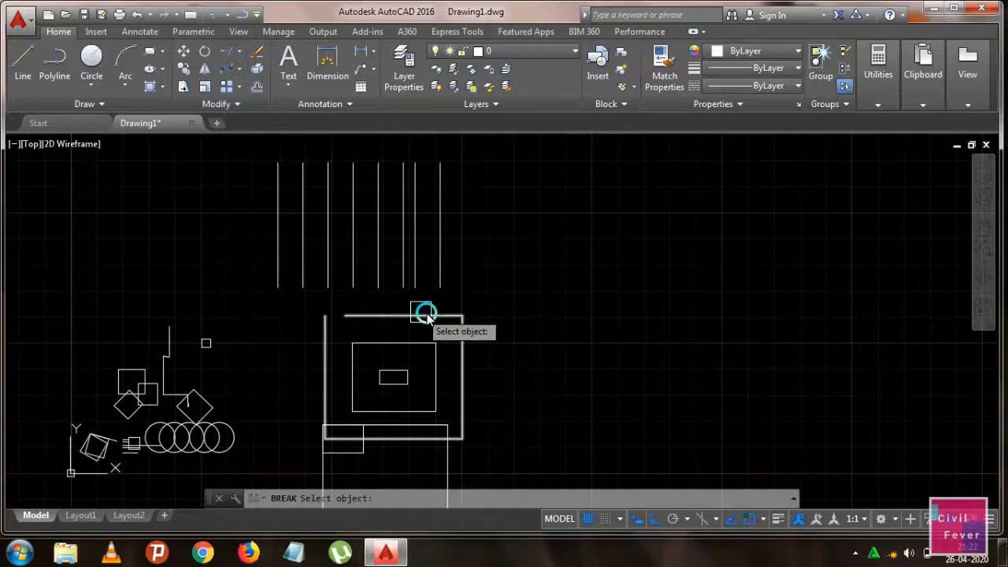
left_click(440, 317)
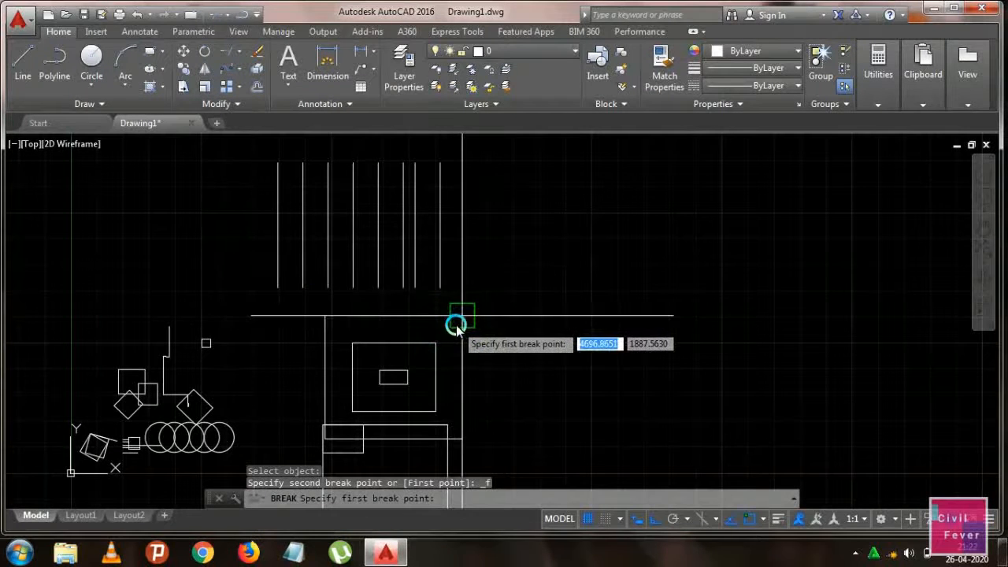
left_click(458, 325)
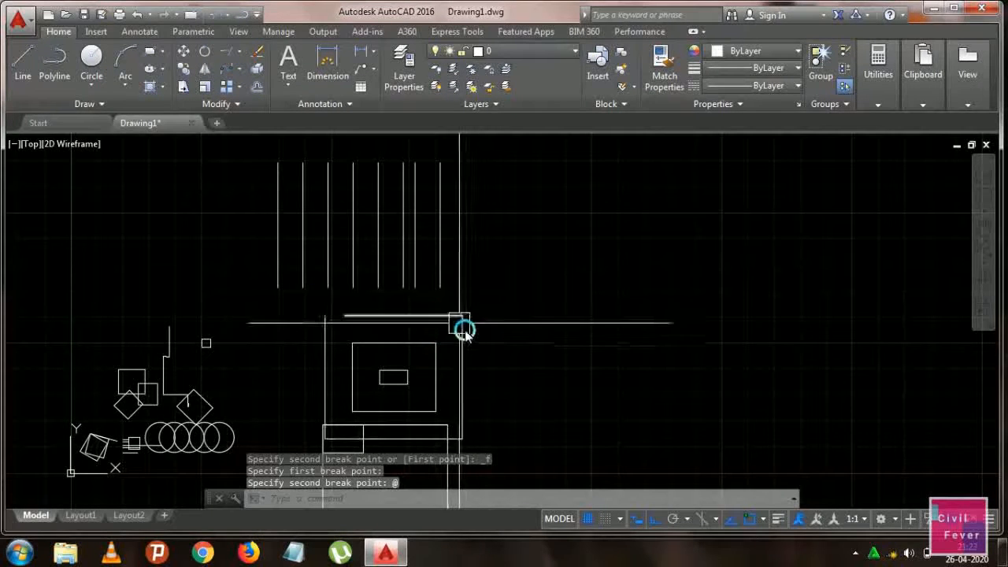
scroll(463, 330, "up", 5)
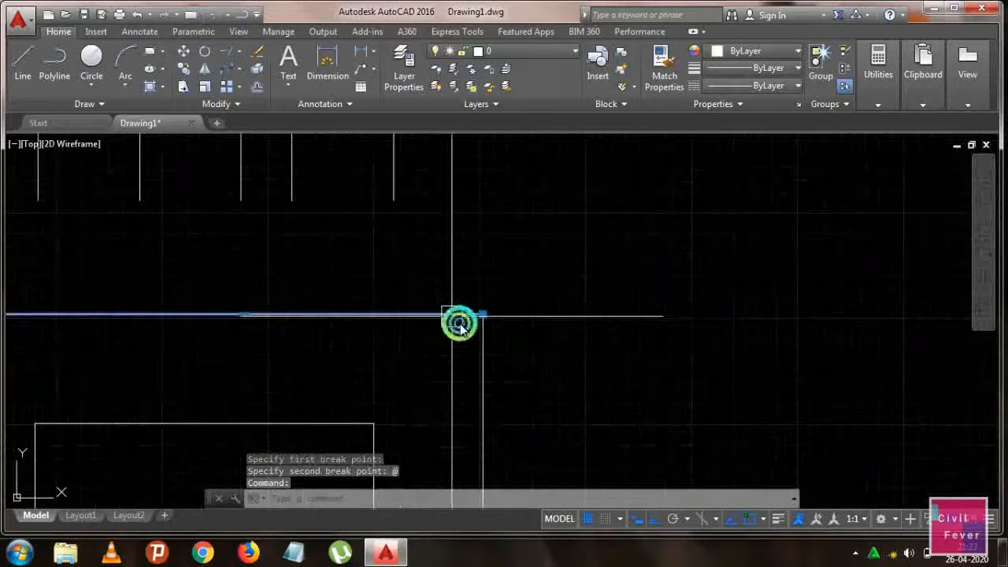
key("Return")
left_click(482, 349)
scroll(472, 359, "down", 3)
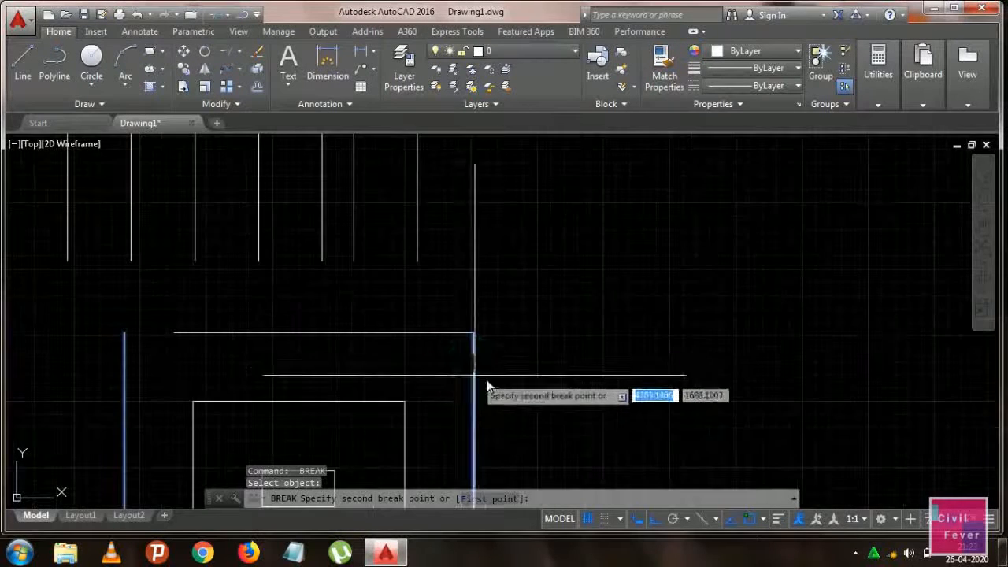
key("Escape")
Select the outer rectangle's top edge to examine the split at the upper-right corner, and clear the selection
middle_click_drag(504, 354, 454, 371)
scroll(441, 349, "up", 4)
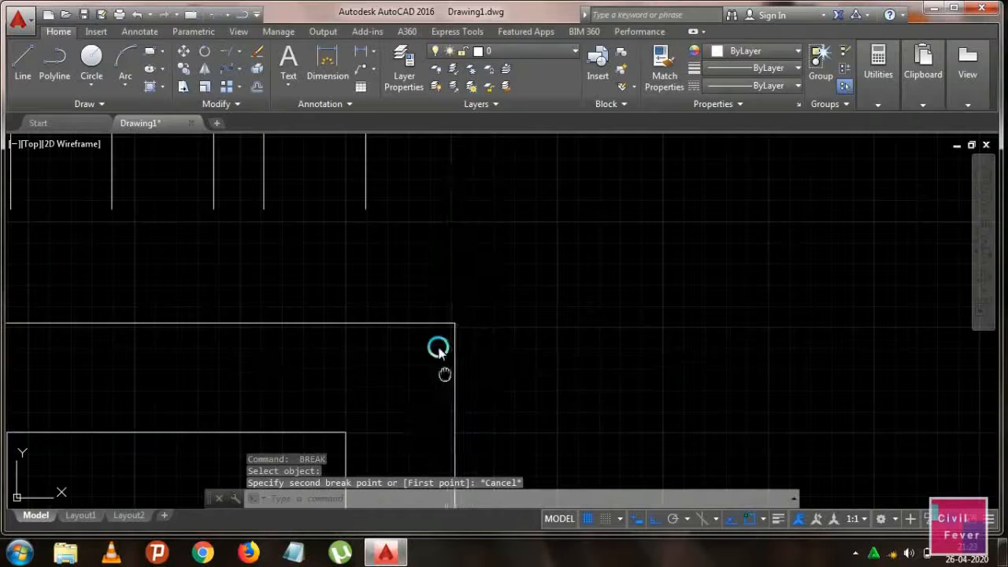
left_click(407, 263)
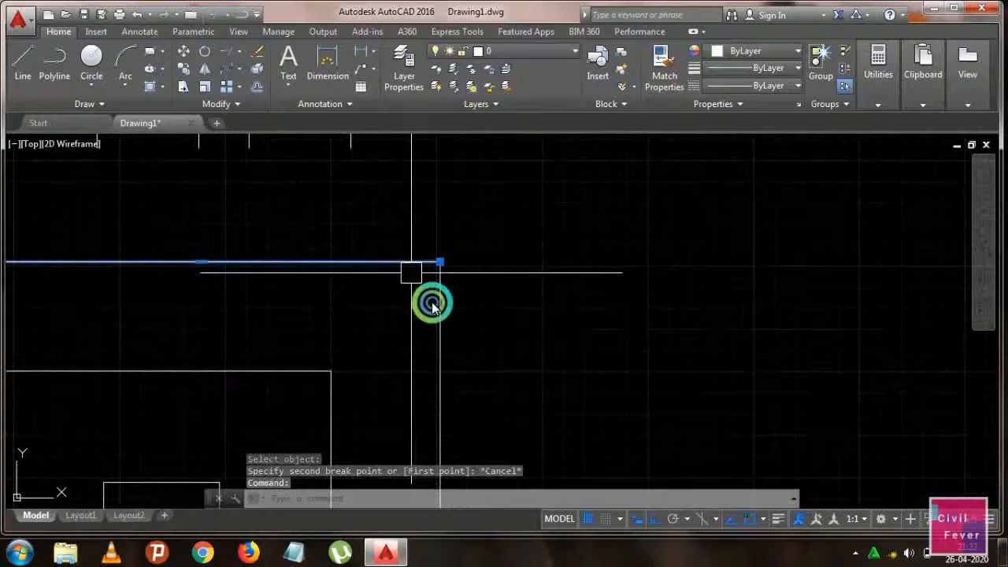
key("Escape")
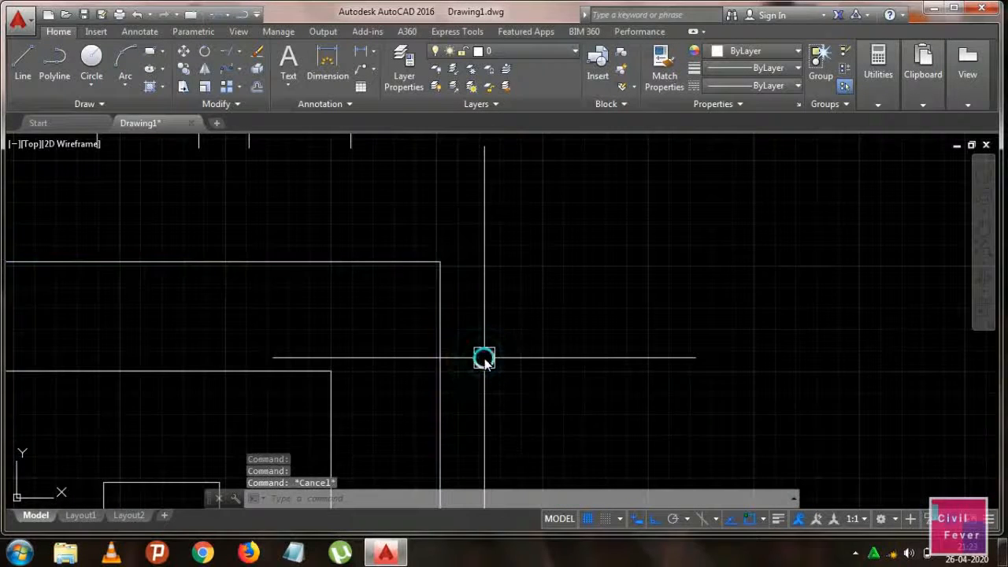
Join the outer rectangle's top edge with the rest of its outline into one polyline
scroll(480, 368, "down", 2)
middle_click_drag(478, 377, 486, 339)
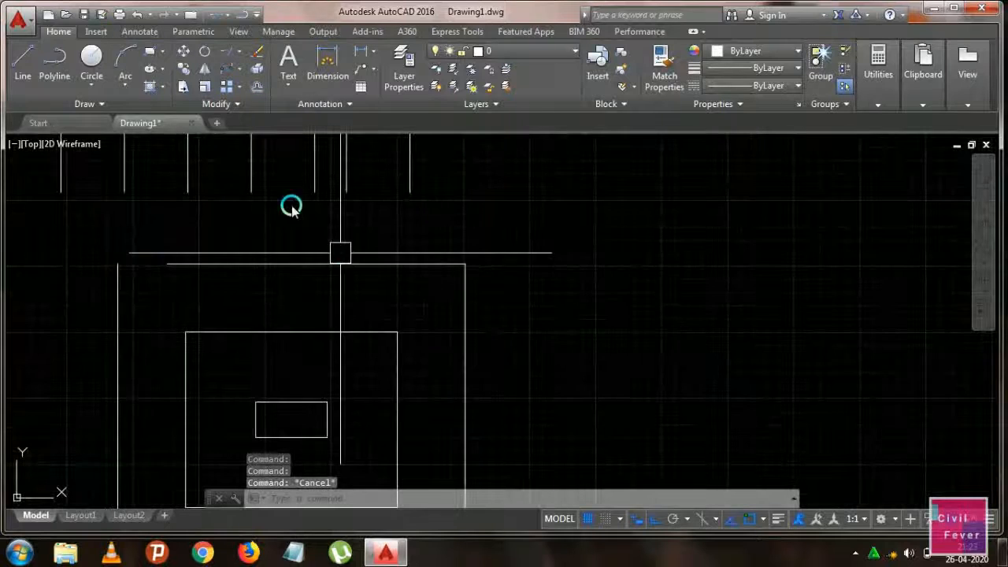
left_click(245, 106)
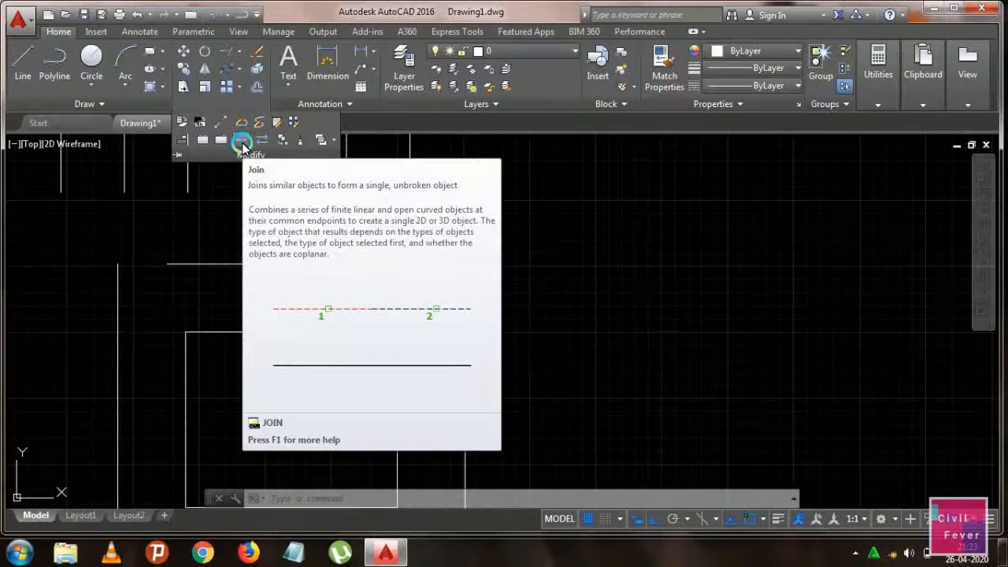
left_click(242, 143)
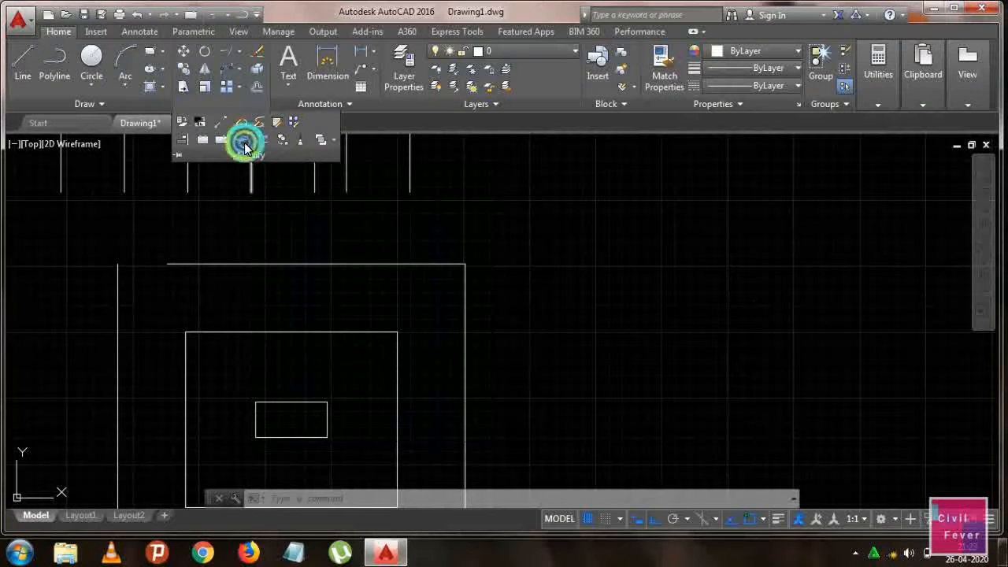
left_click(226, 263)
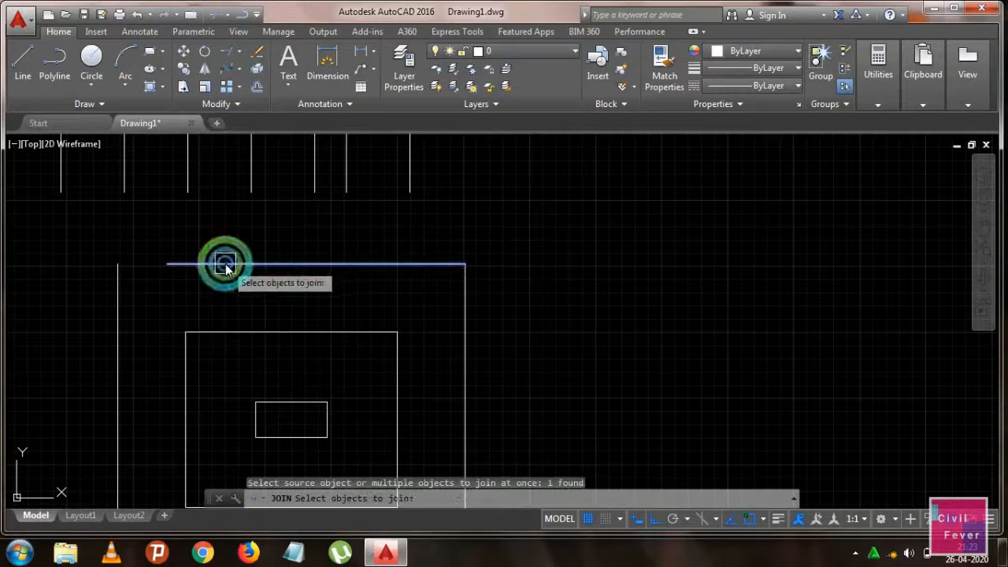
left_click(118, 296)
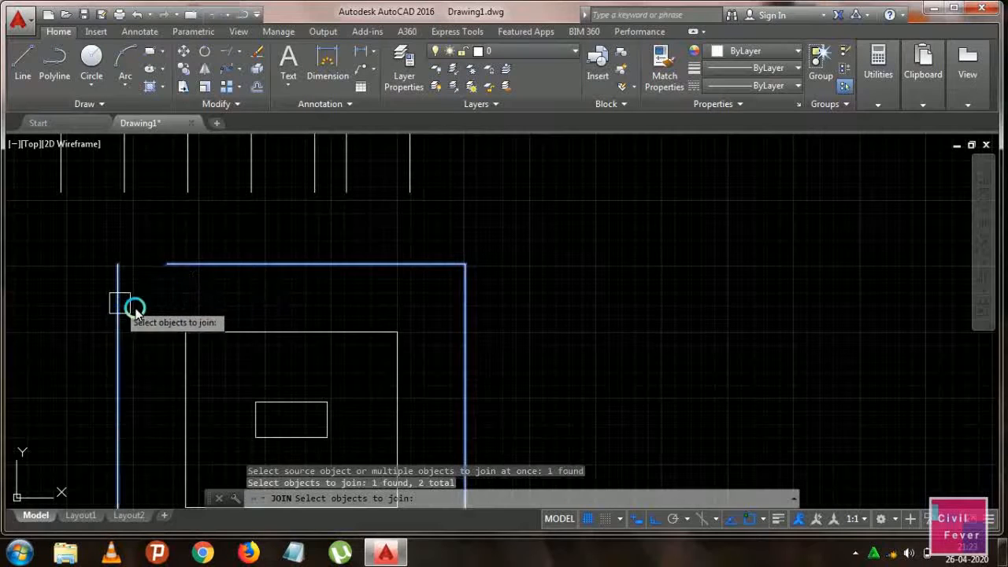
key("Return")
Select the joined outer outline by its top edge to check that it is one object, and clear the selection
left_click(162, 266)
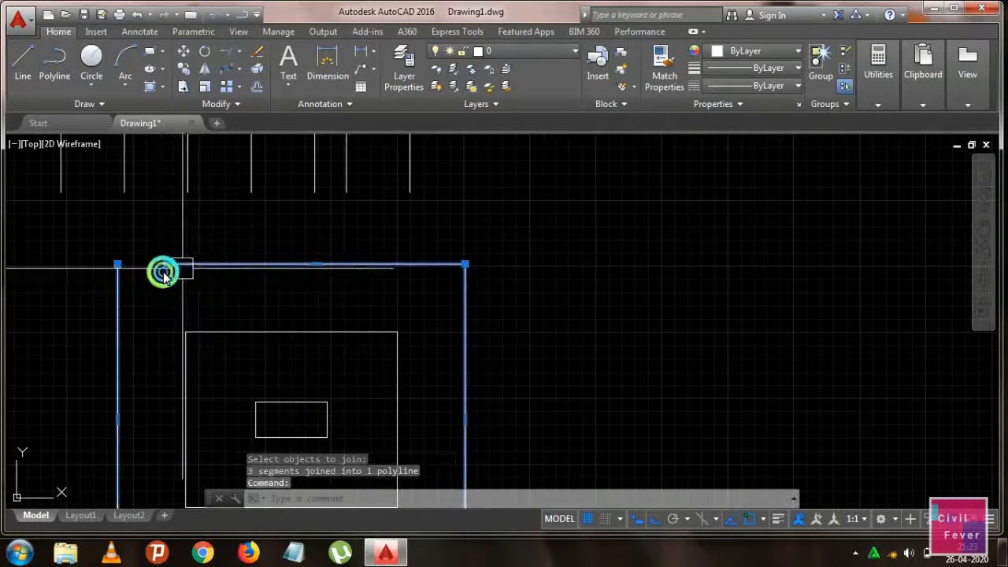
key("Return")
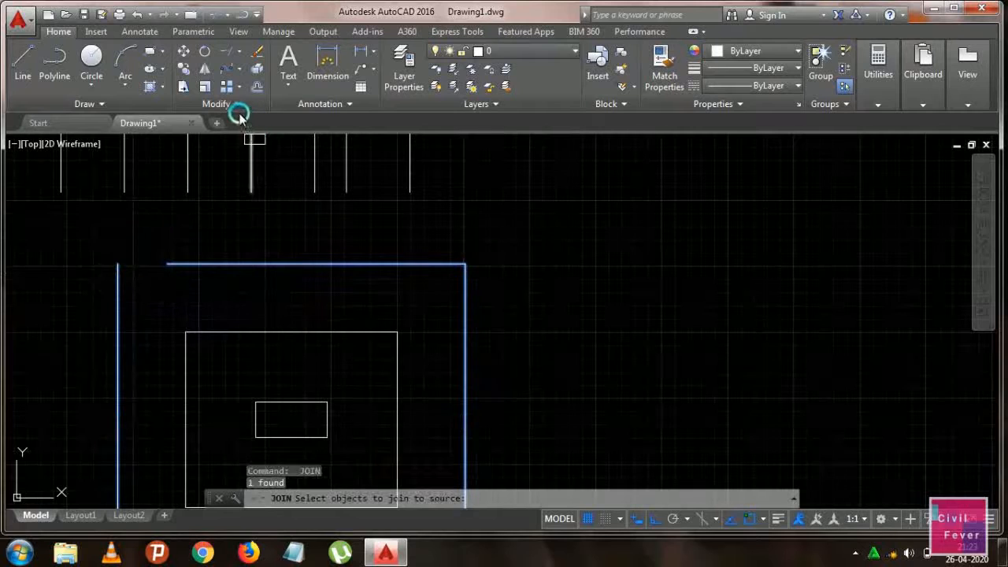
key("Return")
left_click(403, 264)
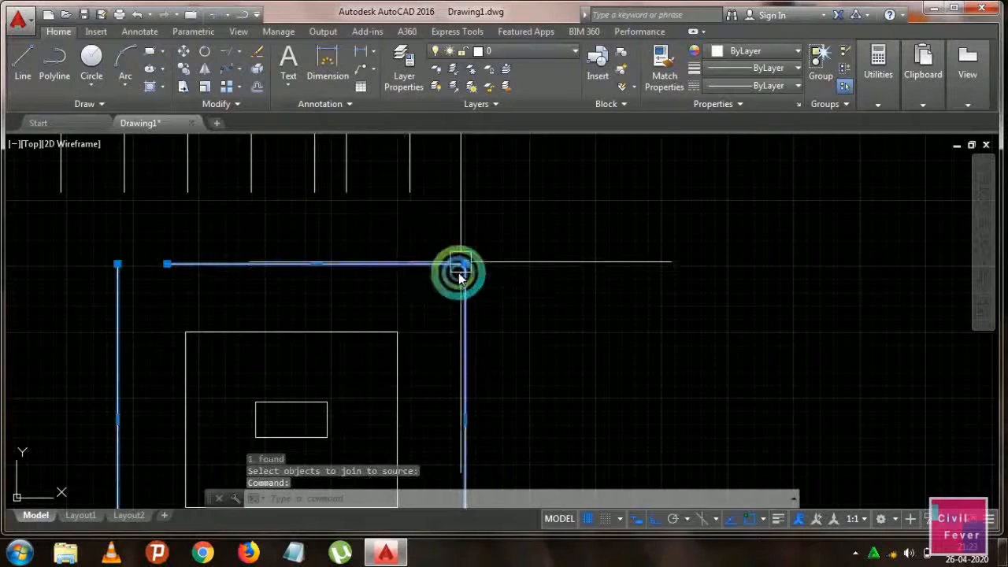
key("Return")
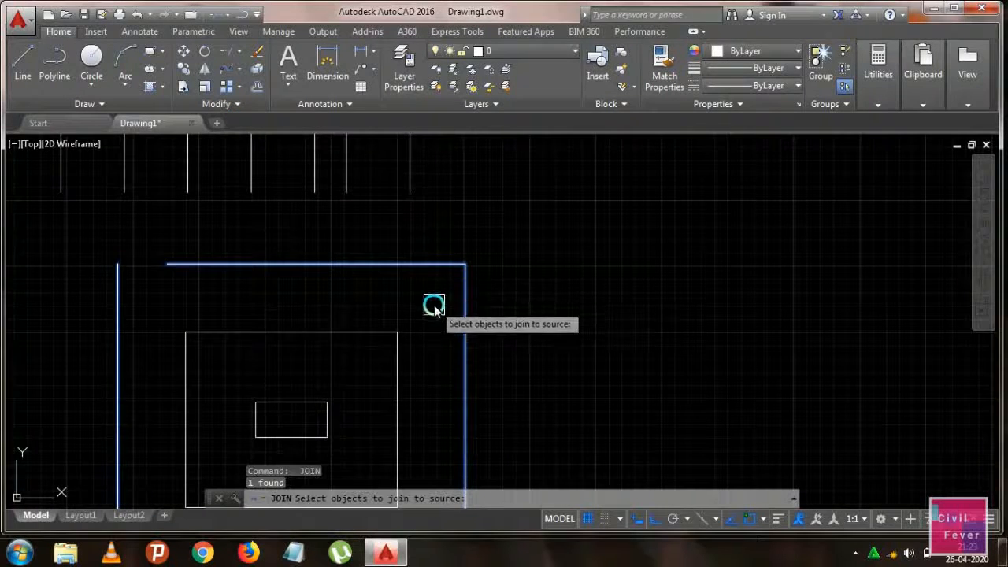
key("Escape")
left_click(437, 265)
key("Escape")
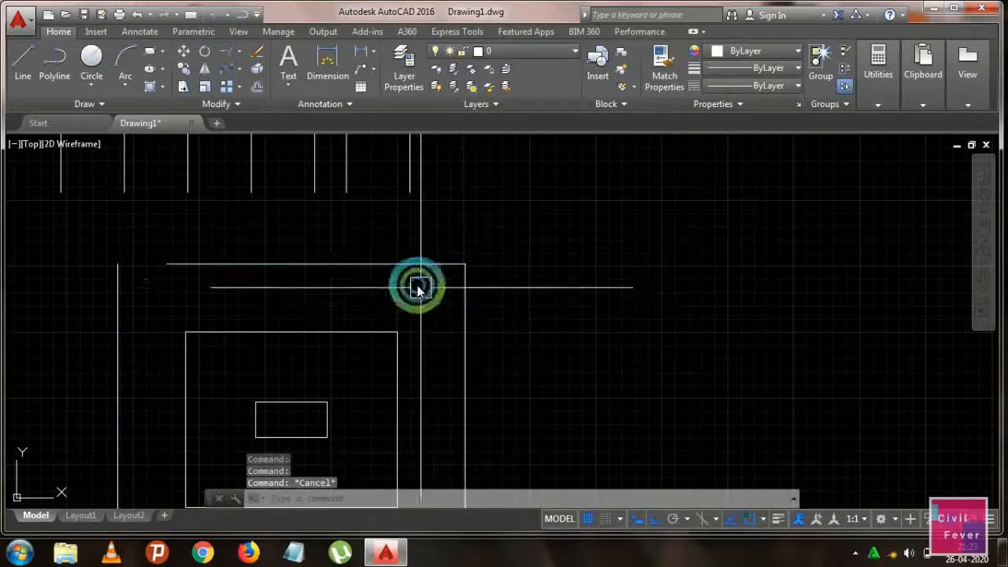
left_click(215, 103)
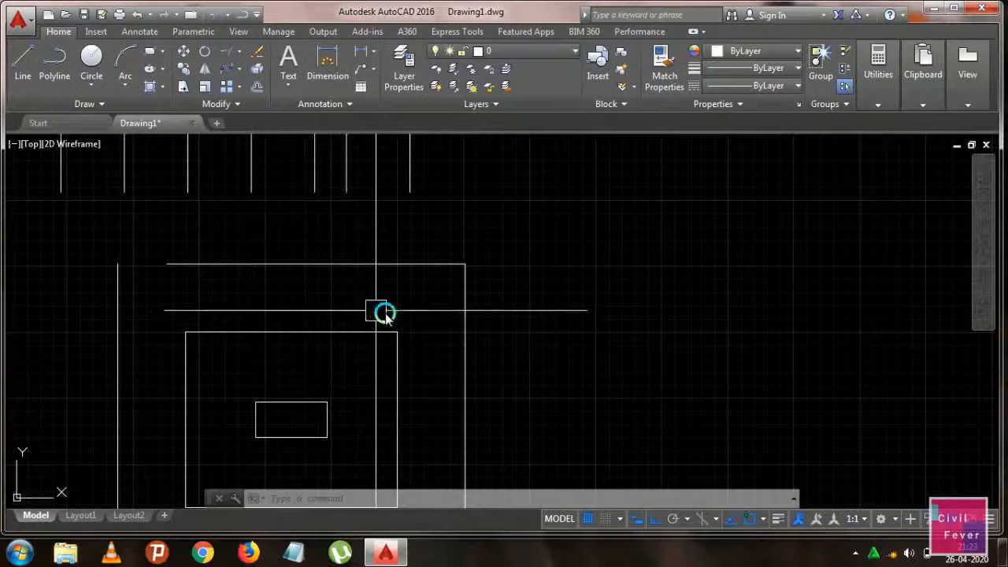
scroll(408, 347, "down", 2)
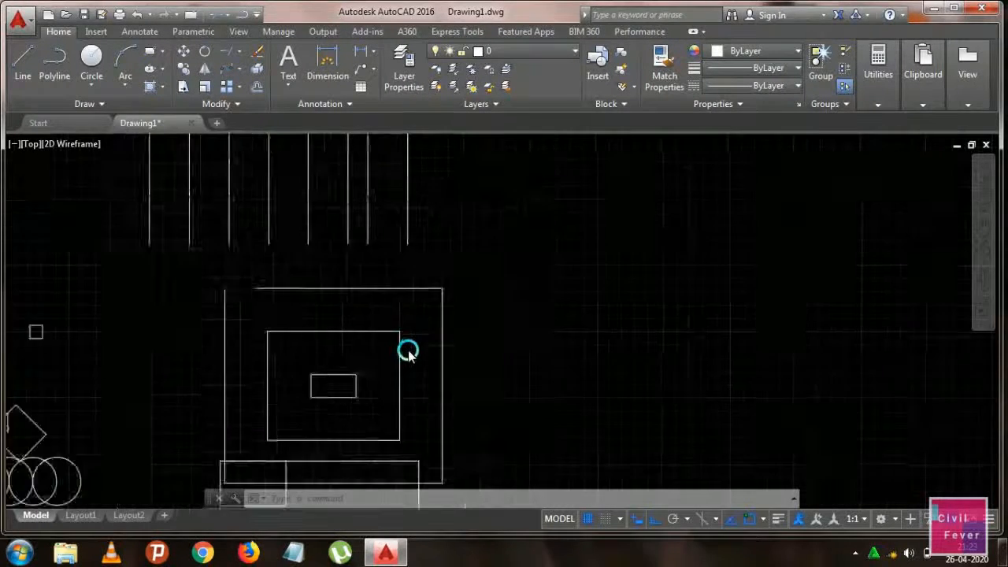
scroll(407, 346, "down", 2)
middle_click_drag(439, 348, 347, 310)
scroll(348, 337, "down", 2)
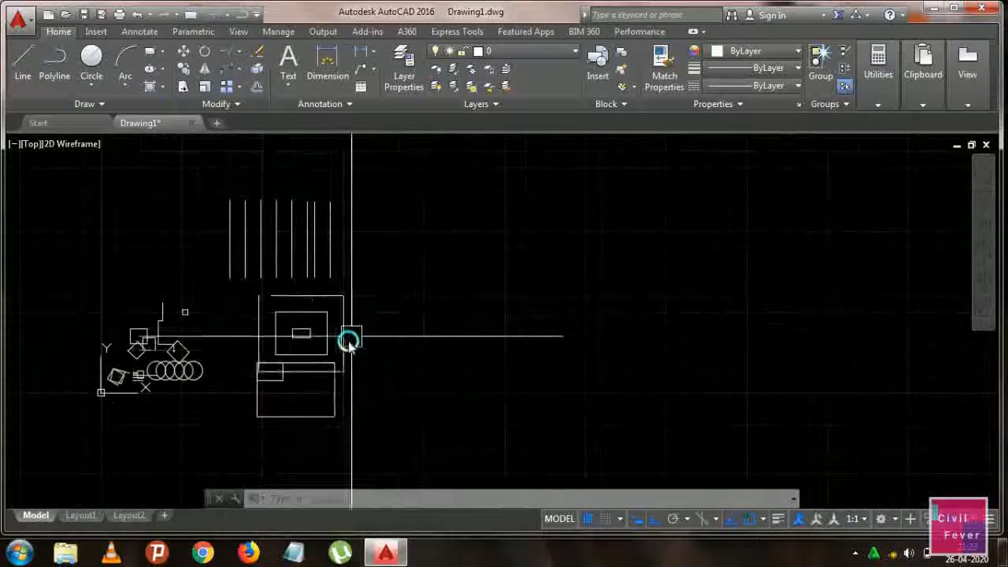